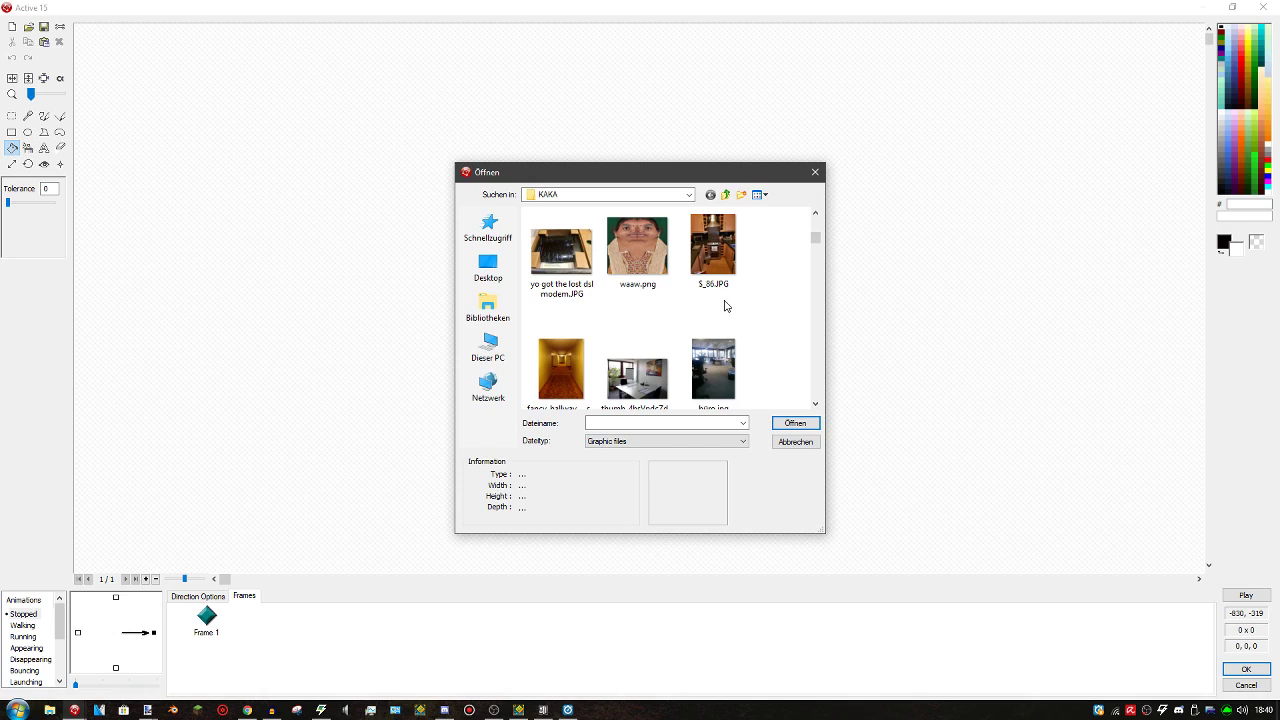
# Browse the image thumbnails in the KAKA folder for a suitable picture to import
pyautogui.click(712, 270)
pyautogui.click(574, 275)
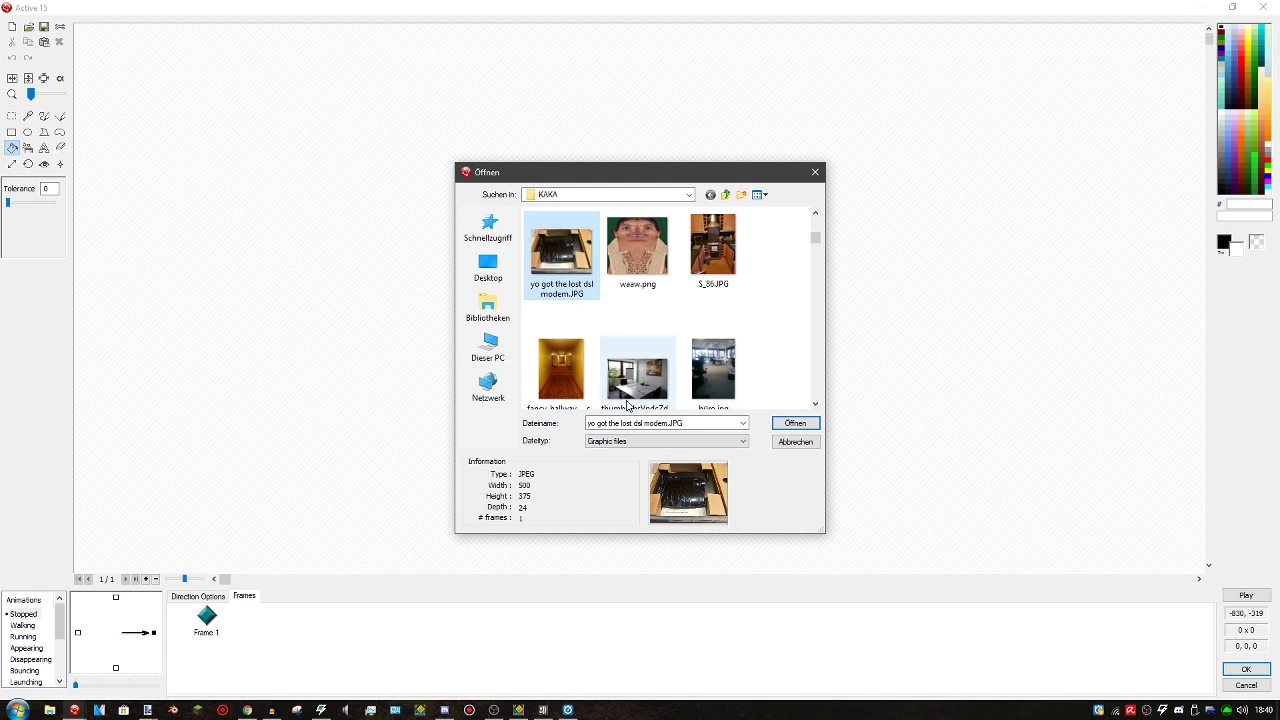
pyautogui.scroll(2, 632, 390)
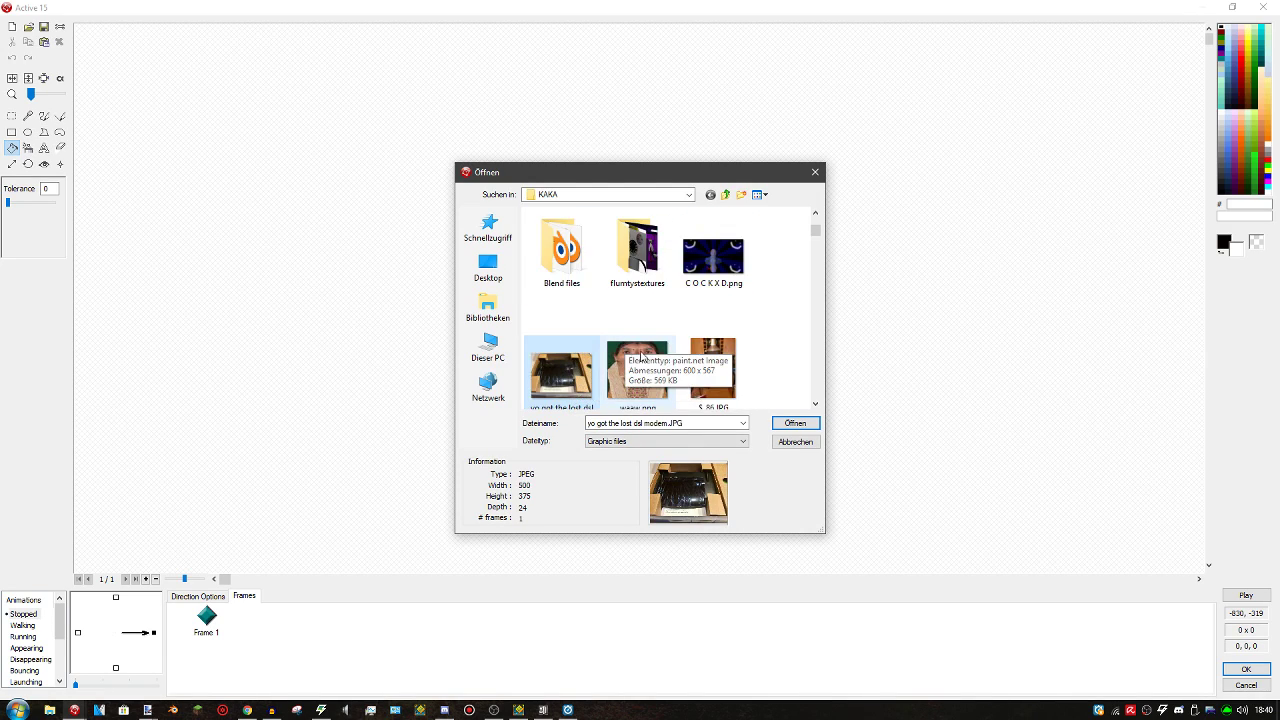
pyautogui.scroll(-5, 640, 355)
pyautogui.rightClick(633, 345)
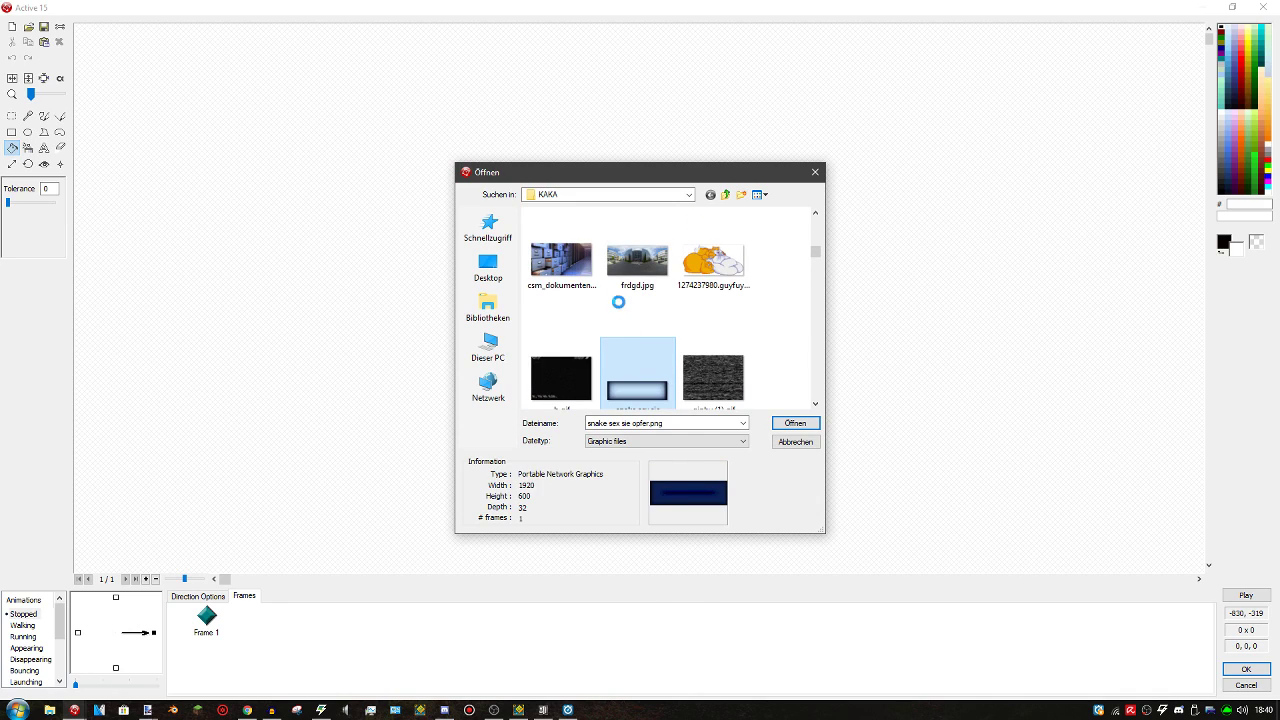
pyautogui.click(648, 163)
pyautogui.moveTo(640, 171); pyautogui.dragTo(629, 223)
pyautogui.scroll(5, 606, 366)
pyautogui.scroll(-2, 603, 345)
pyautogui.scroll(1, 603, 345)
pyautogui.click(612, 338)
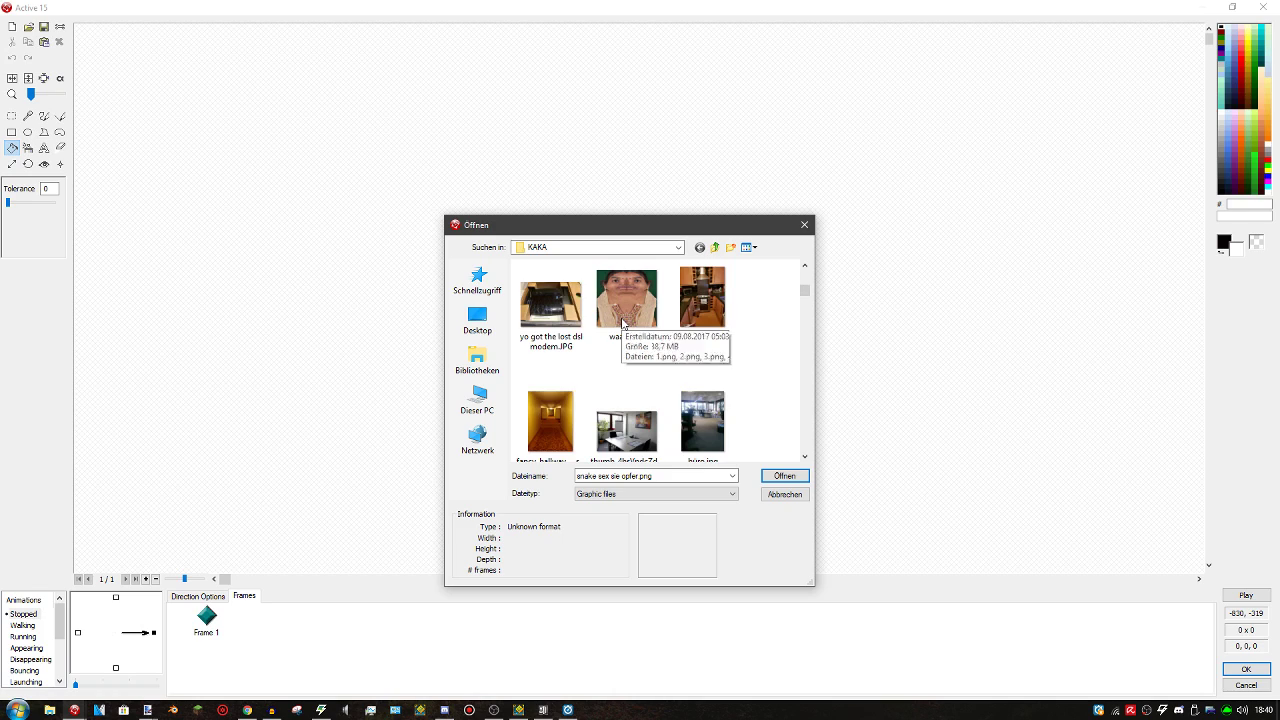
pyautogui.scroll(-1, 620, 325)
pyautogui.scroll(1, 660, 335)
# Sort the files in the KAKA folder by date (Datum)
pyautogui.rightClick(778, 341)
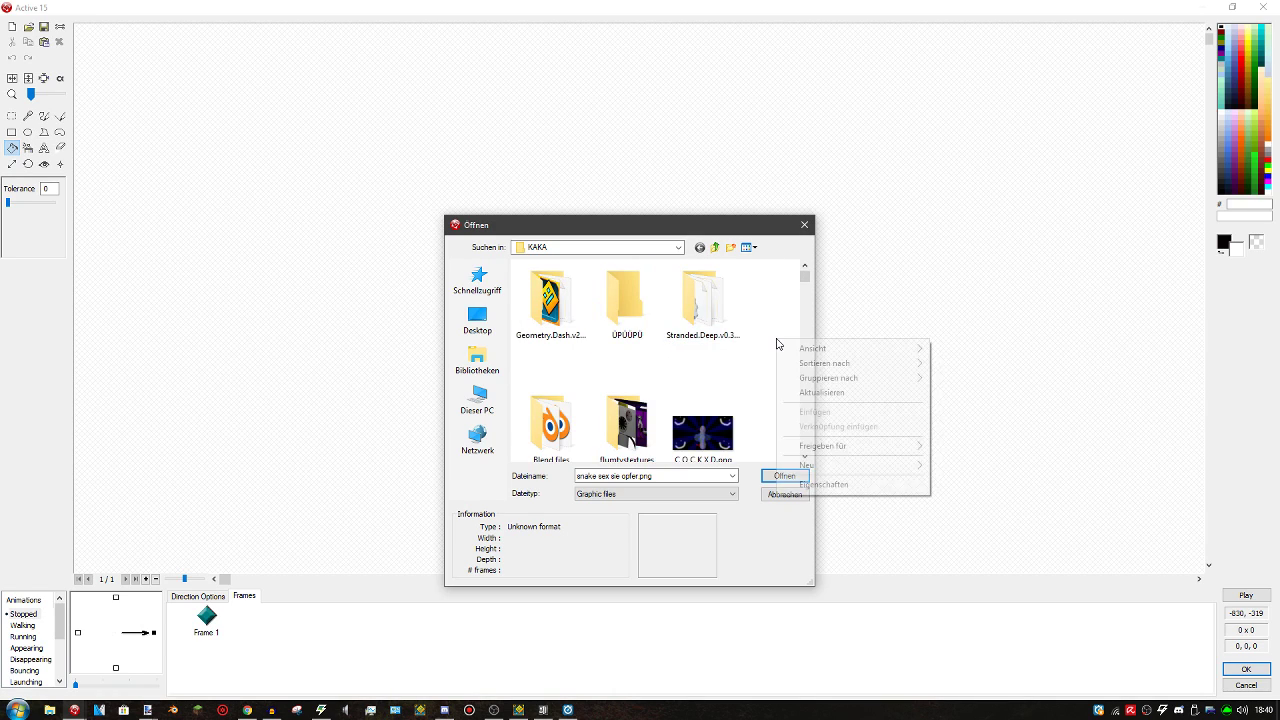
pyautogui.moveTo(808, 366)
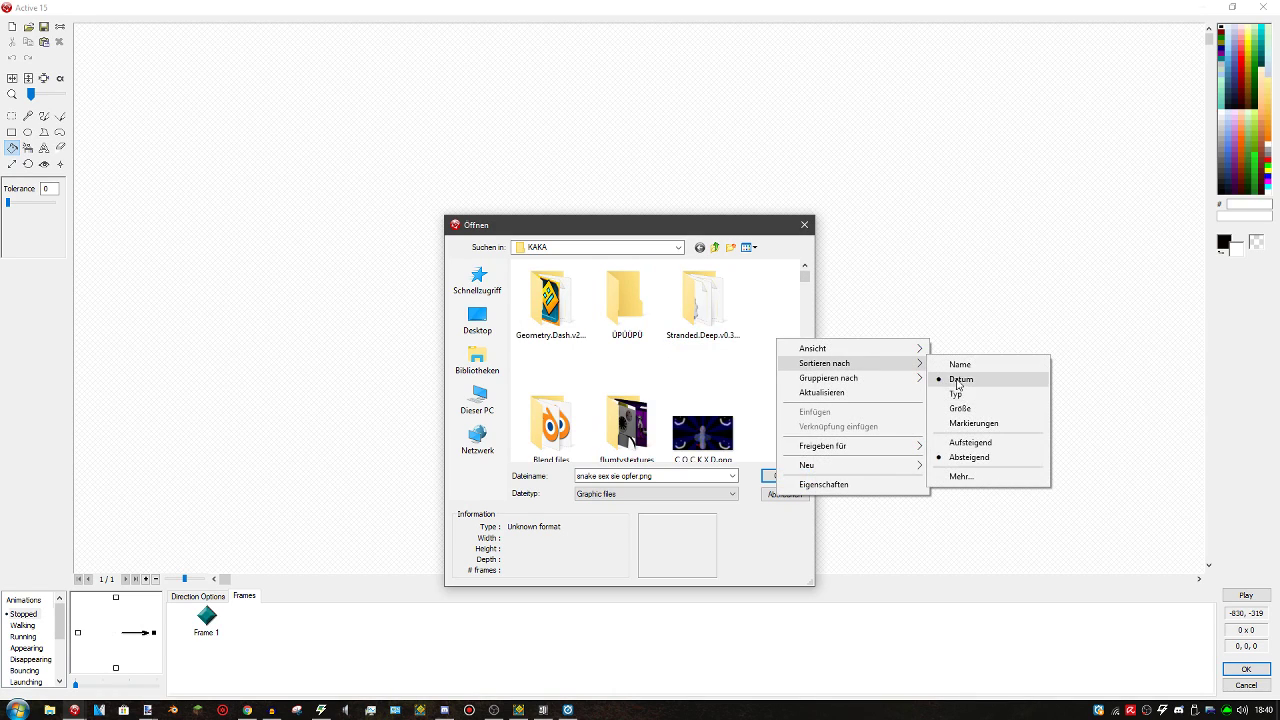
pyautogui.click(945, 377)
pyautogui.scroll(-1, 727, 353)
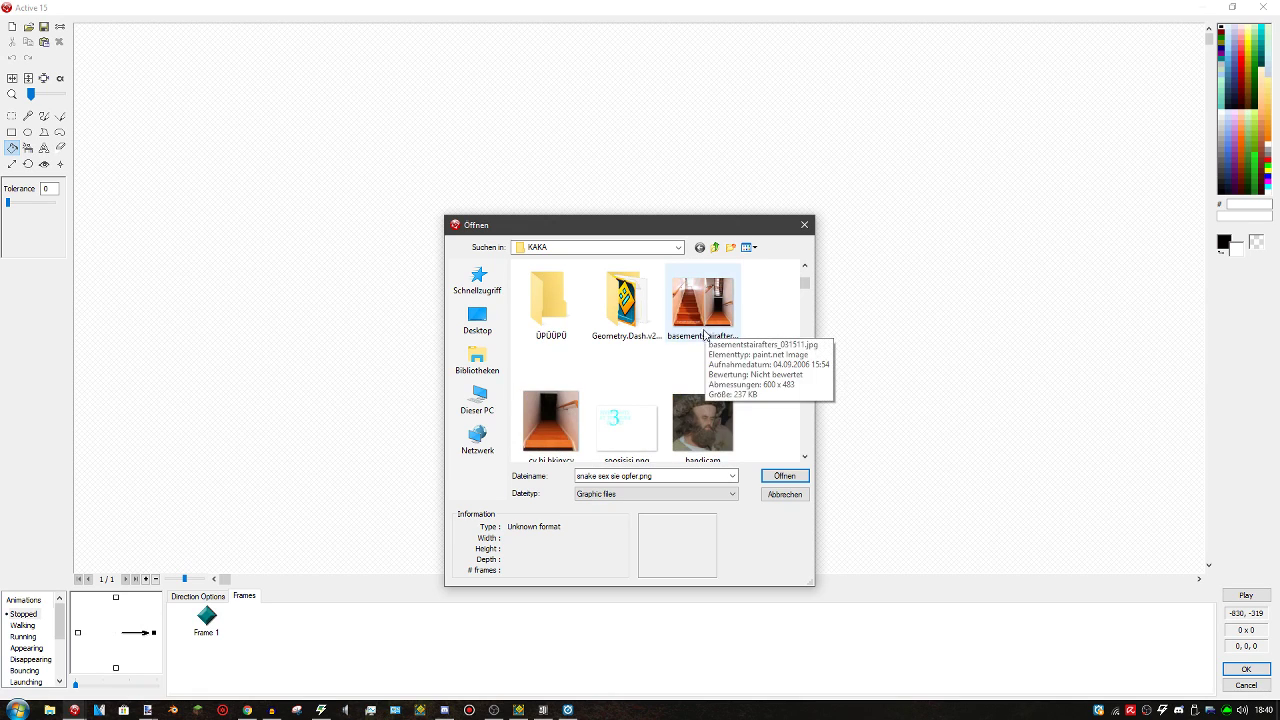
# Import the dark staircase JPEG as Active 15's first frame, picking the transparent colour from the image, and accept the edited object
pyautogui.click(552, 425)
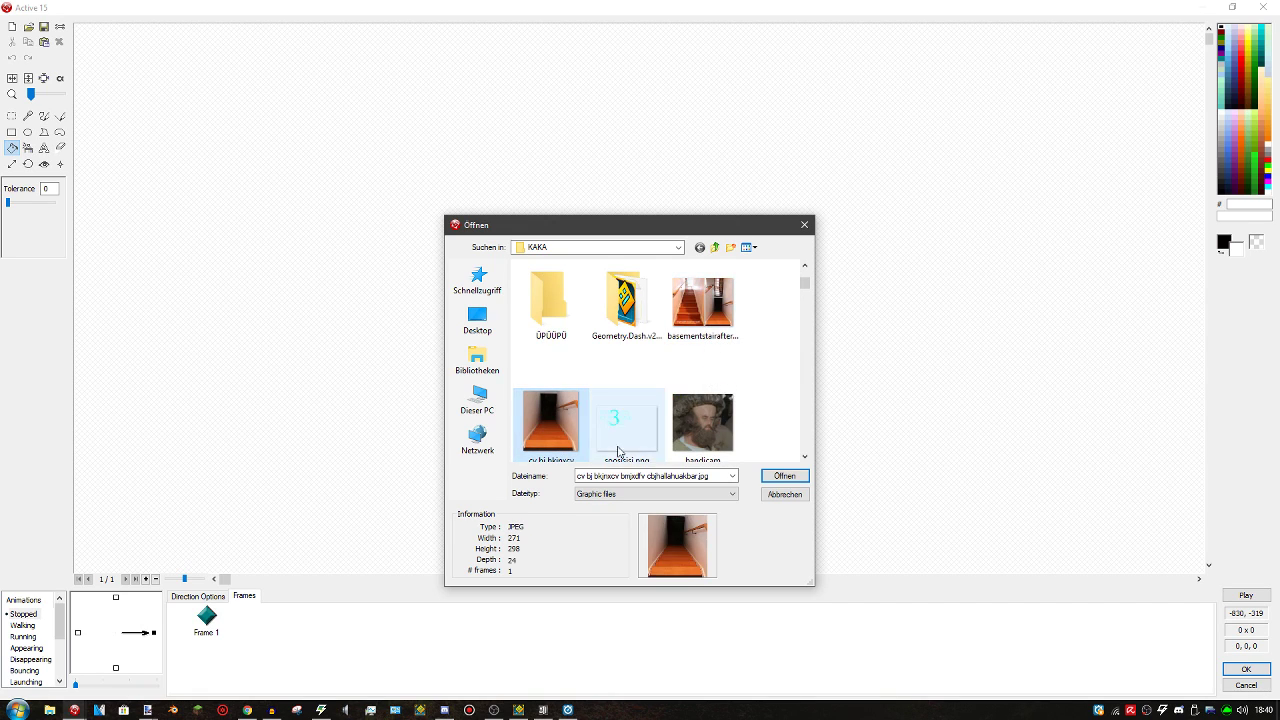
pyautogui.click(786, 476)
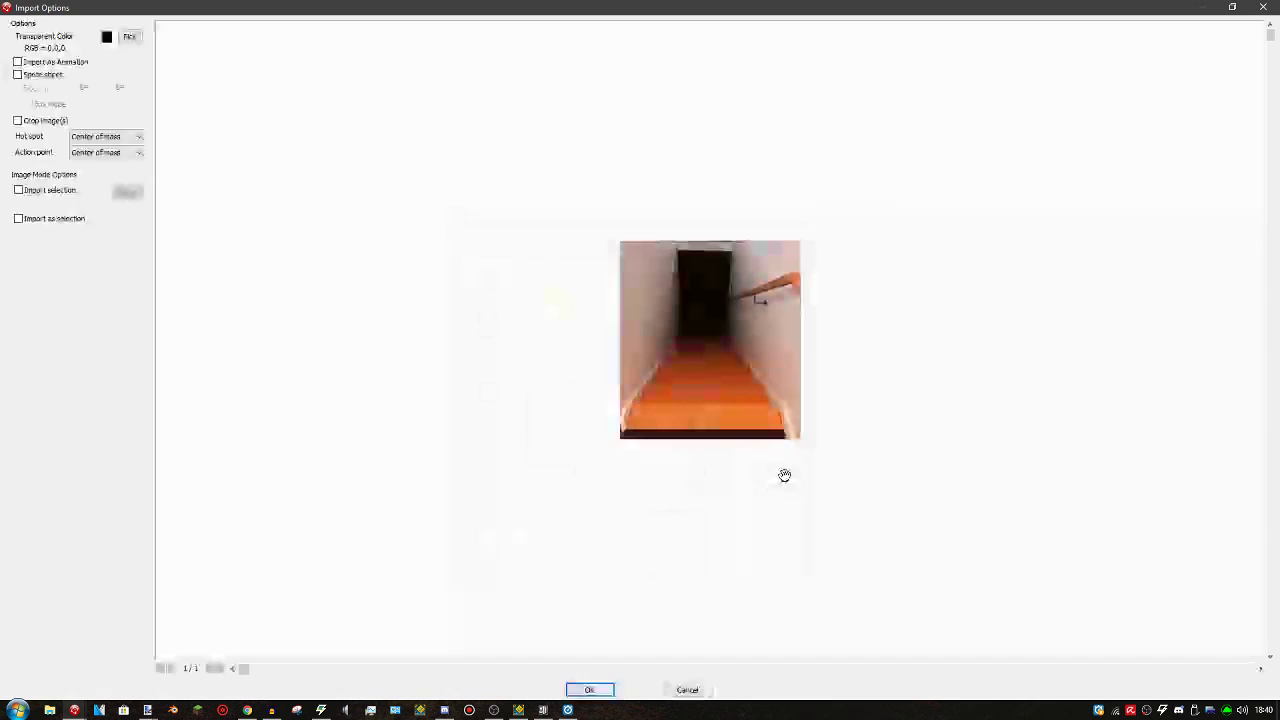
pyautogui.click(136, 38)
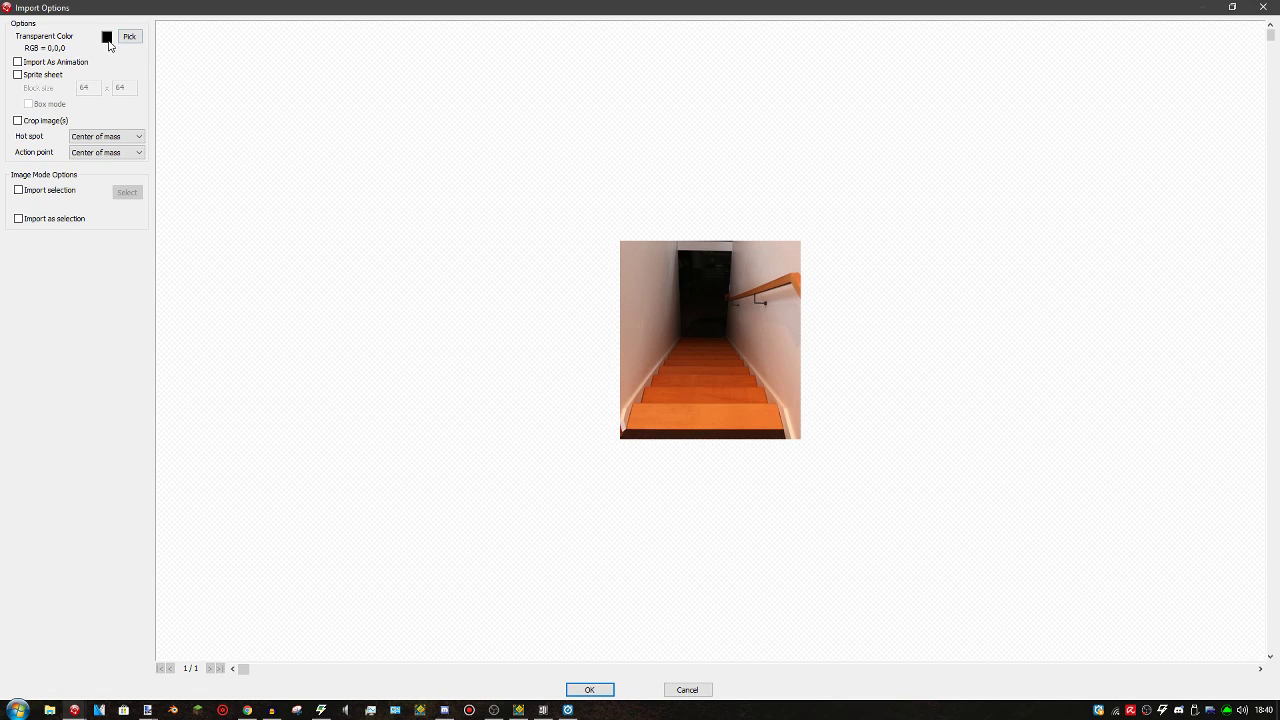
pyautogui.click(642, 333)
pyautogui.click(713, 291)
pyautogui.click(589, 690)
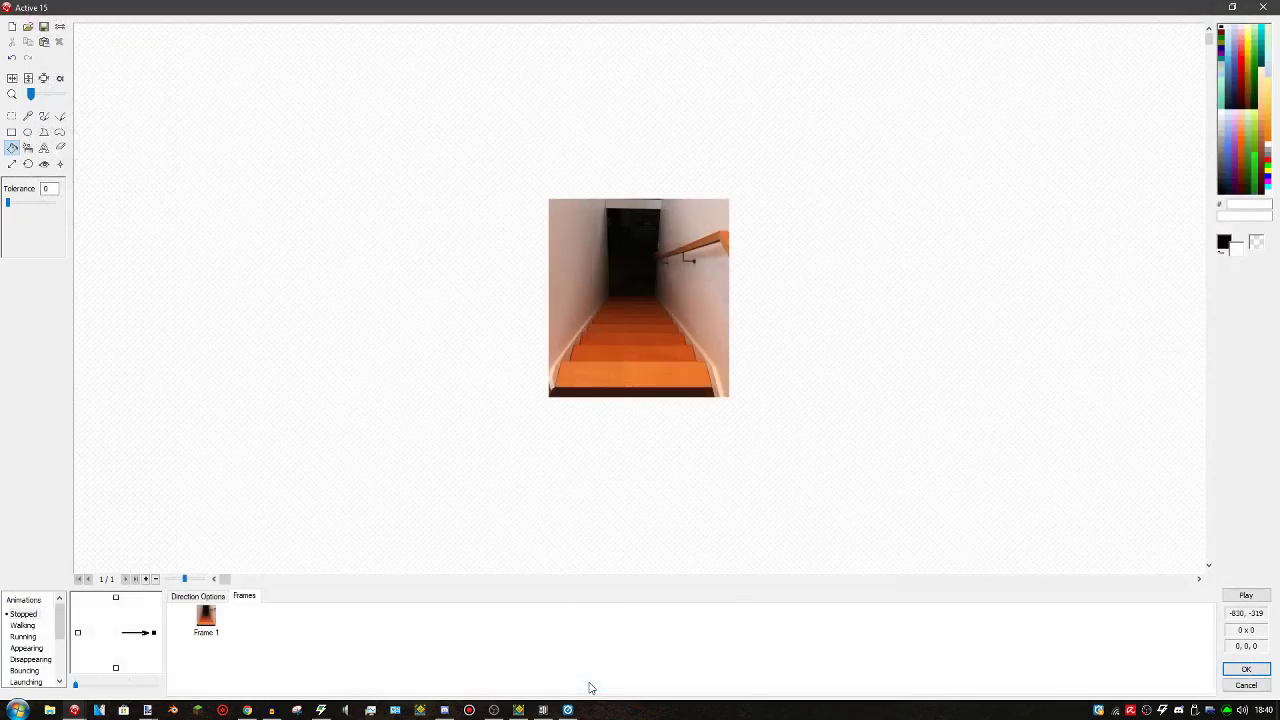
pyautogui.click(1243, 670)
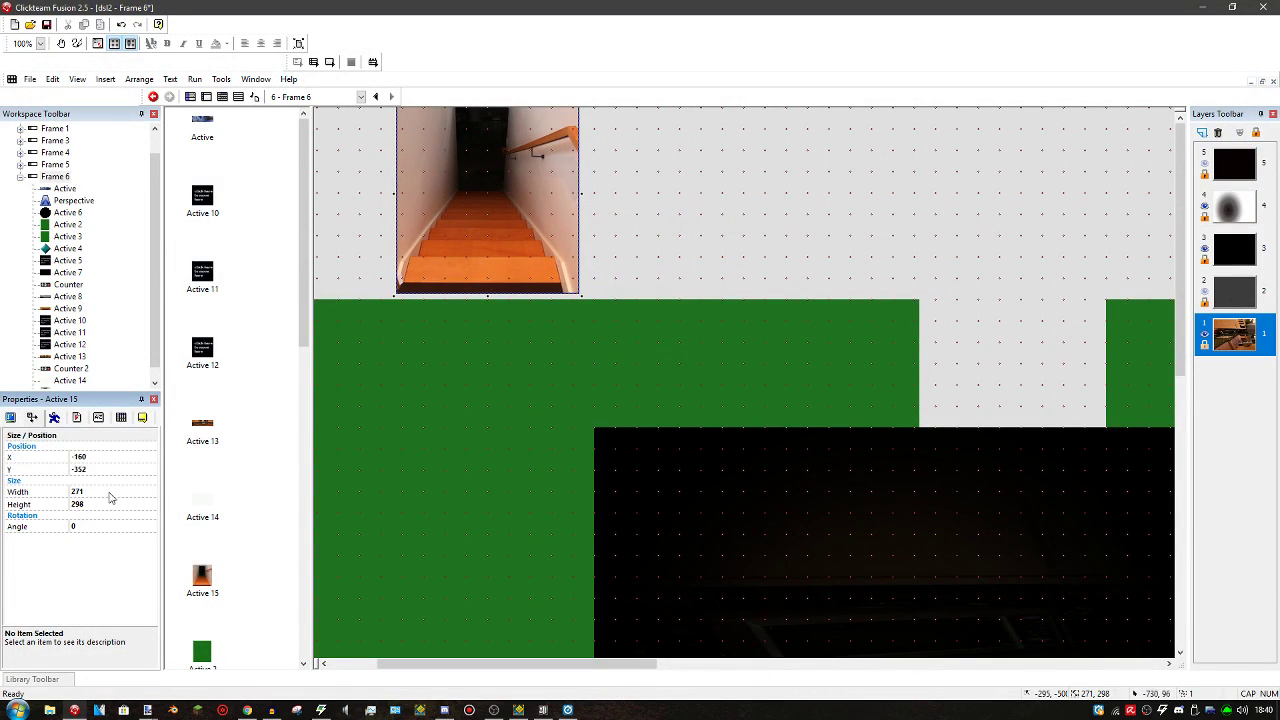
# Review Frame 6's event list down to its last conditions, and return to the frame layout
pyautogui.click(97, 494)
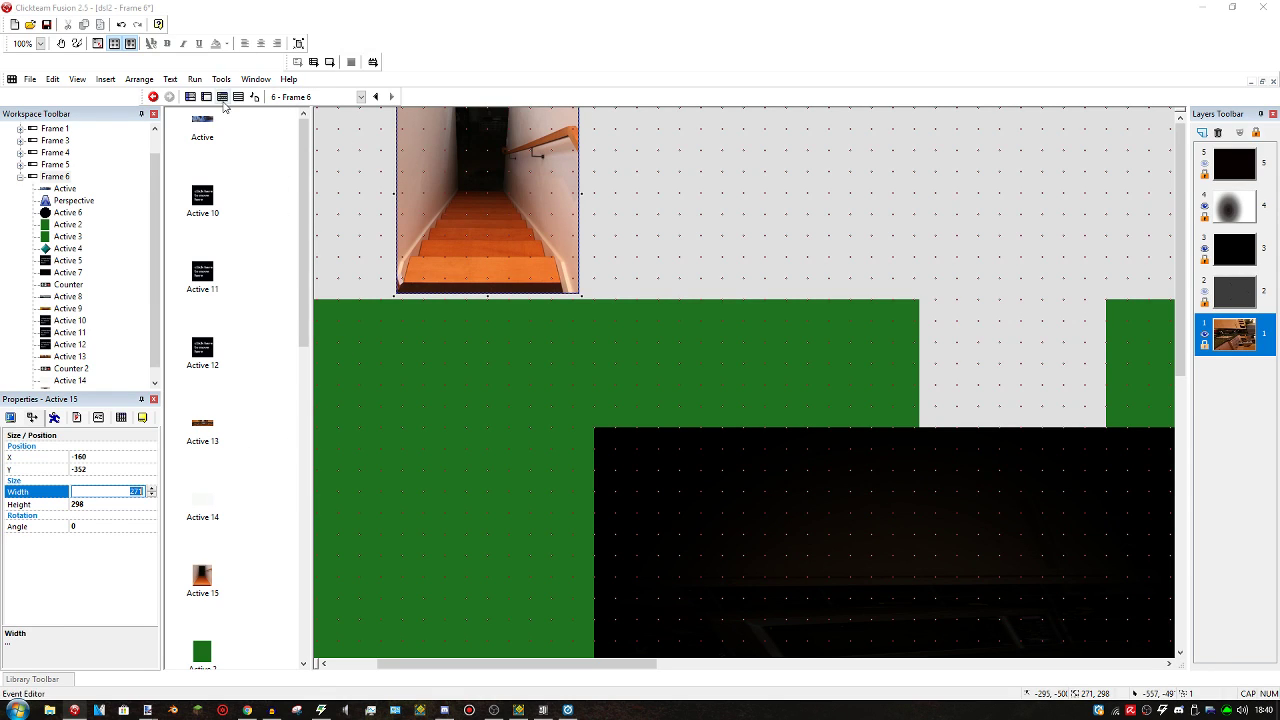
pyautogui.click(222, 96)
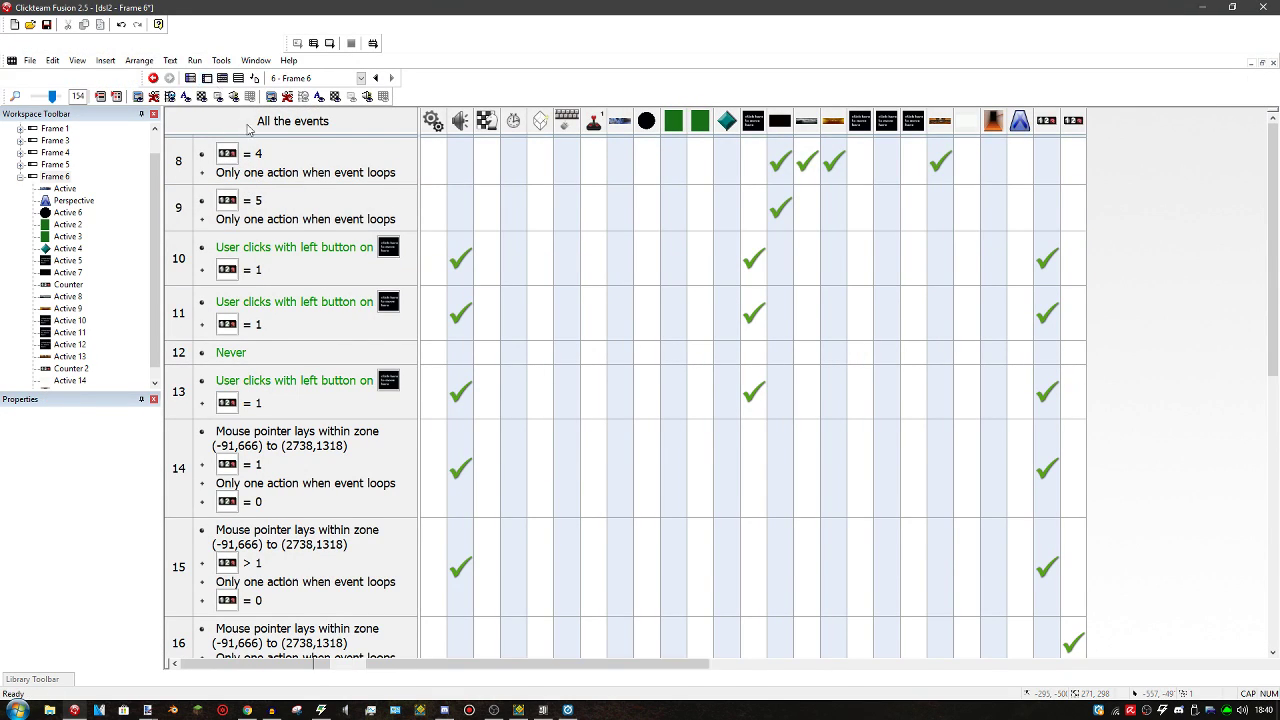
pyautogui.click(206, 77)
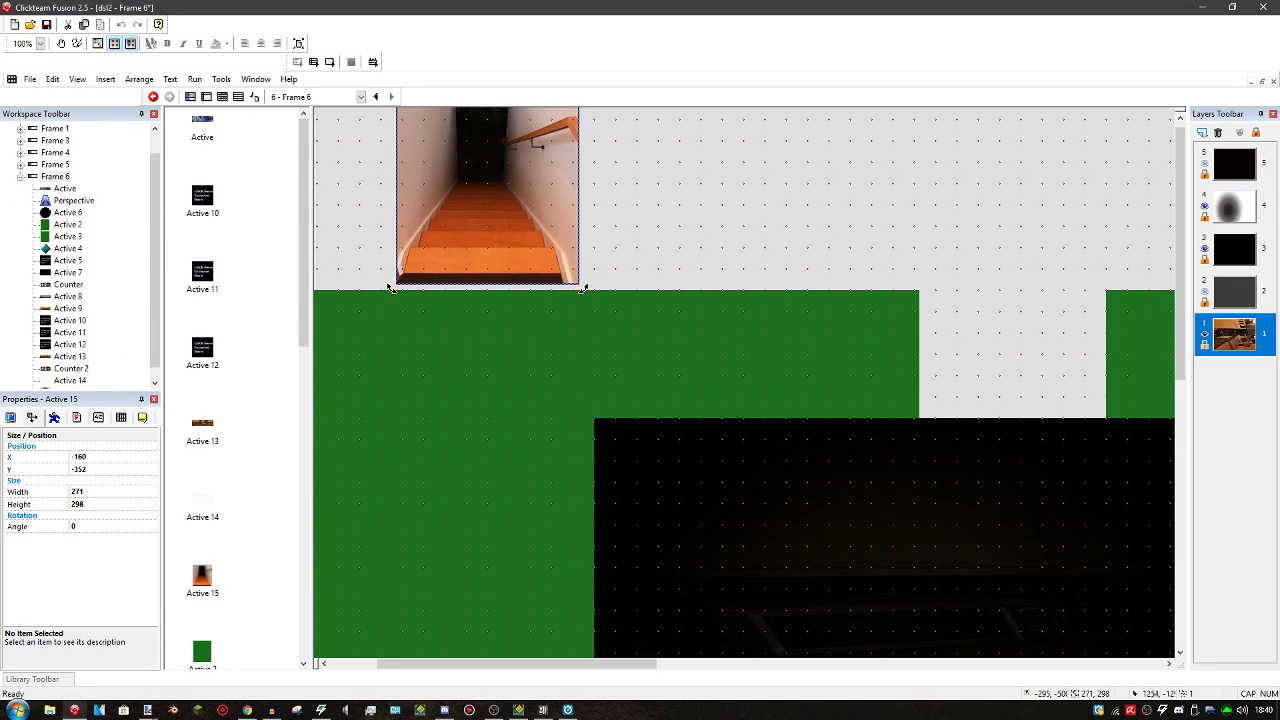
pyautogui.click(222, 96)
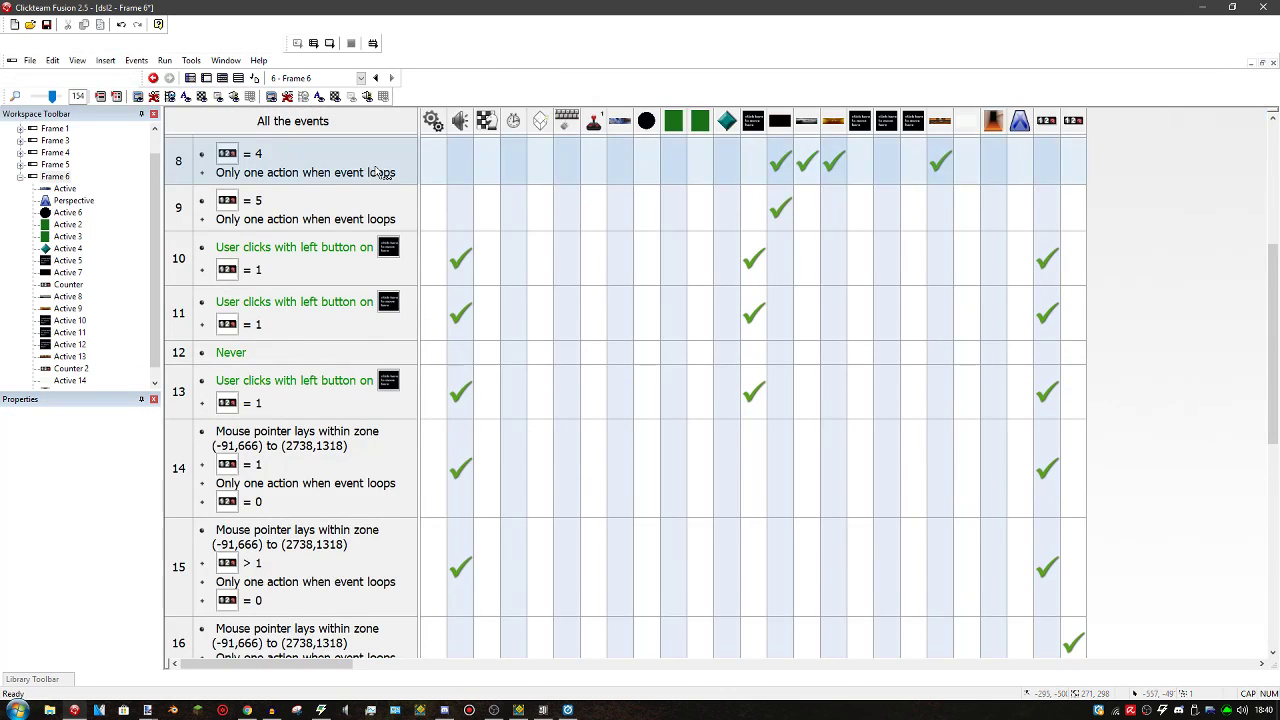
pyautogui.scroll(-5, 530, 493)
pyautogui.scroll(-2, 530, 493)
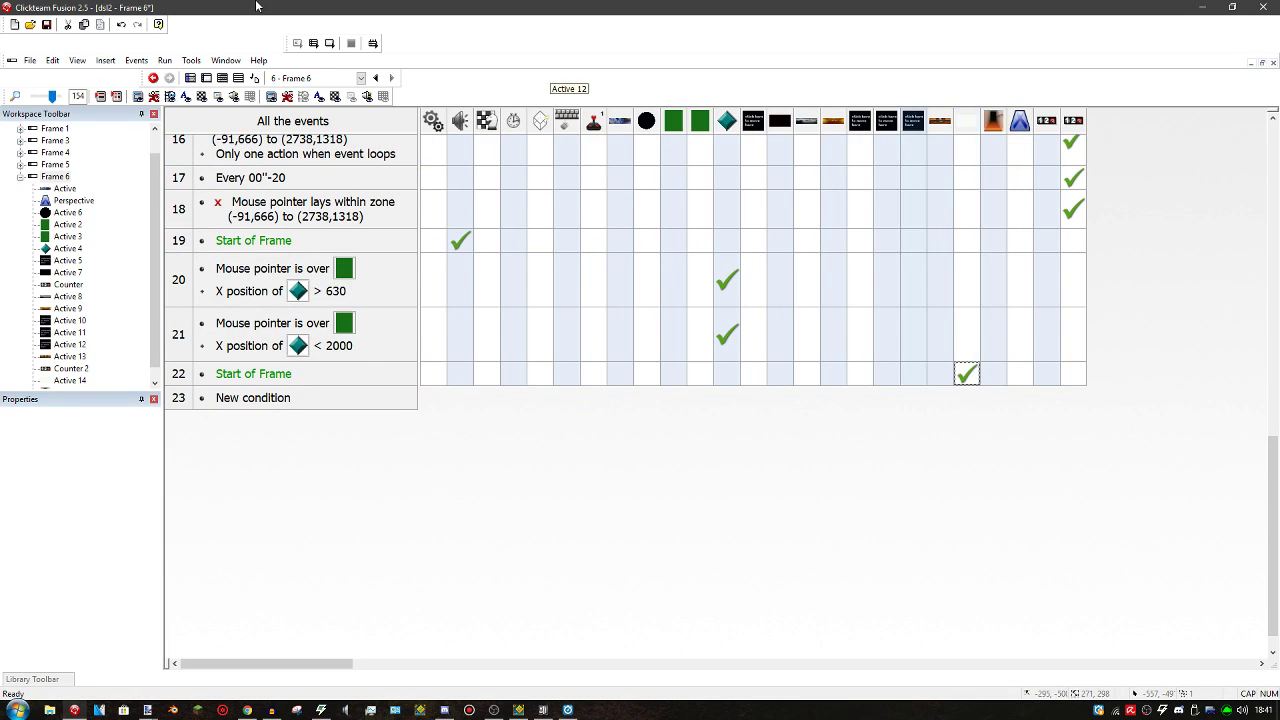
pyautogui.click(207, 78)
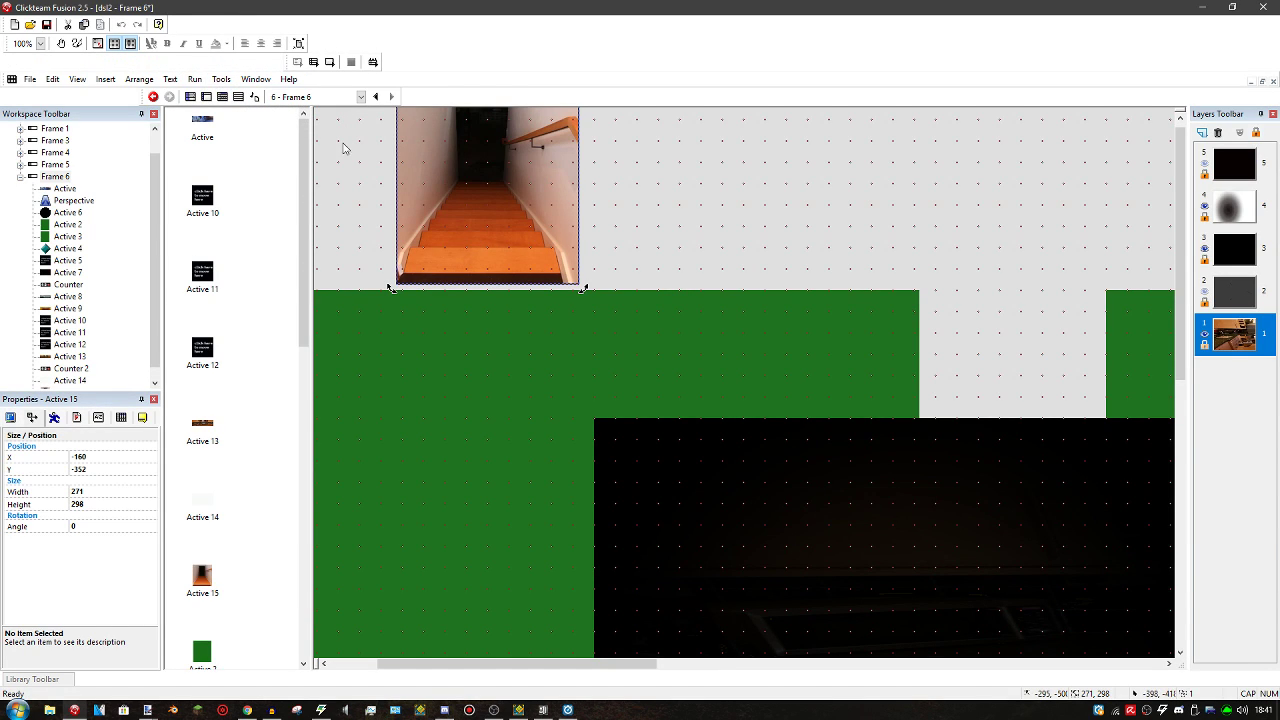
pyautogui.scroll(1, 523, 222)
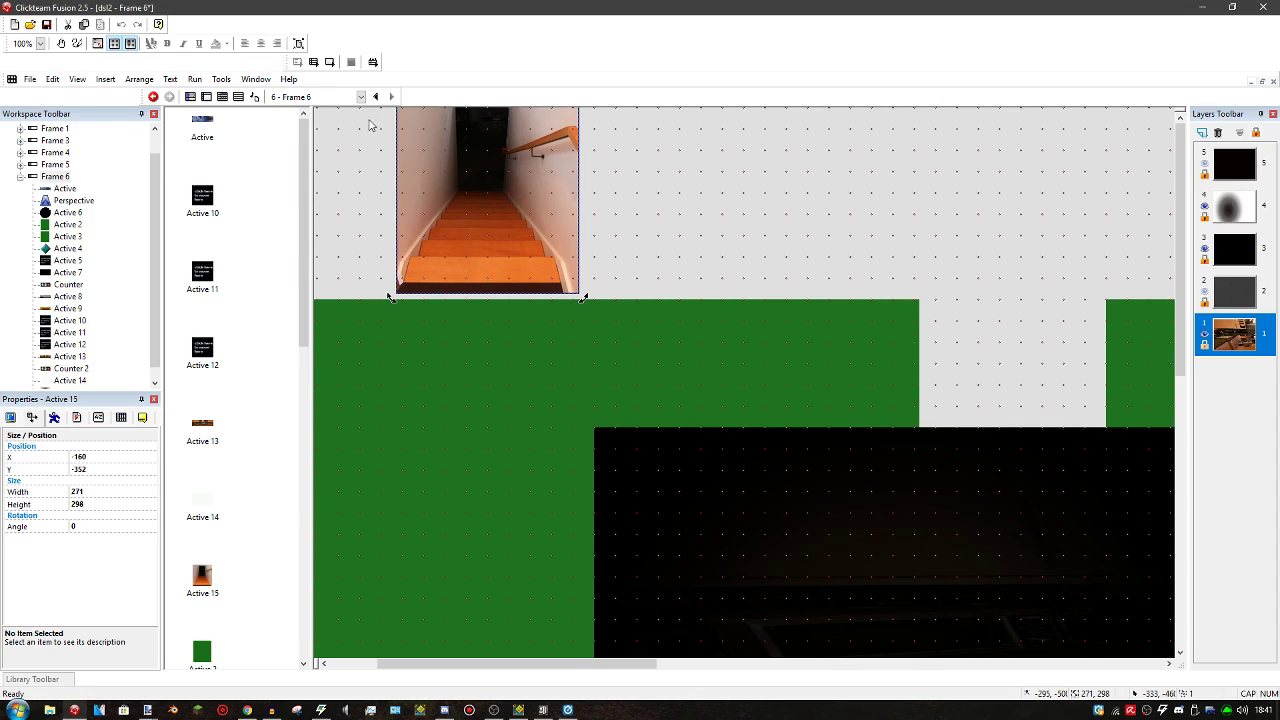
pyautogui.click(317, 100)
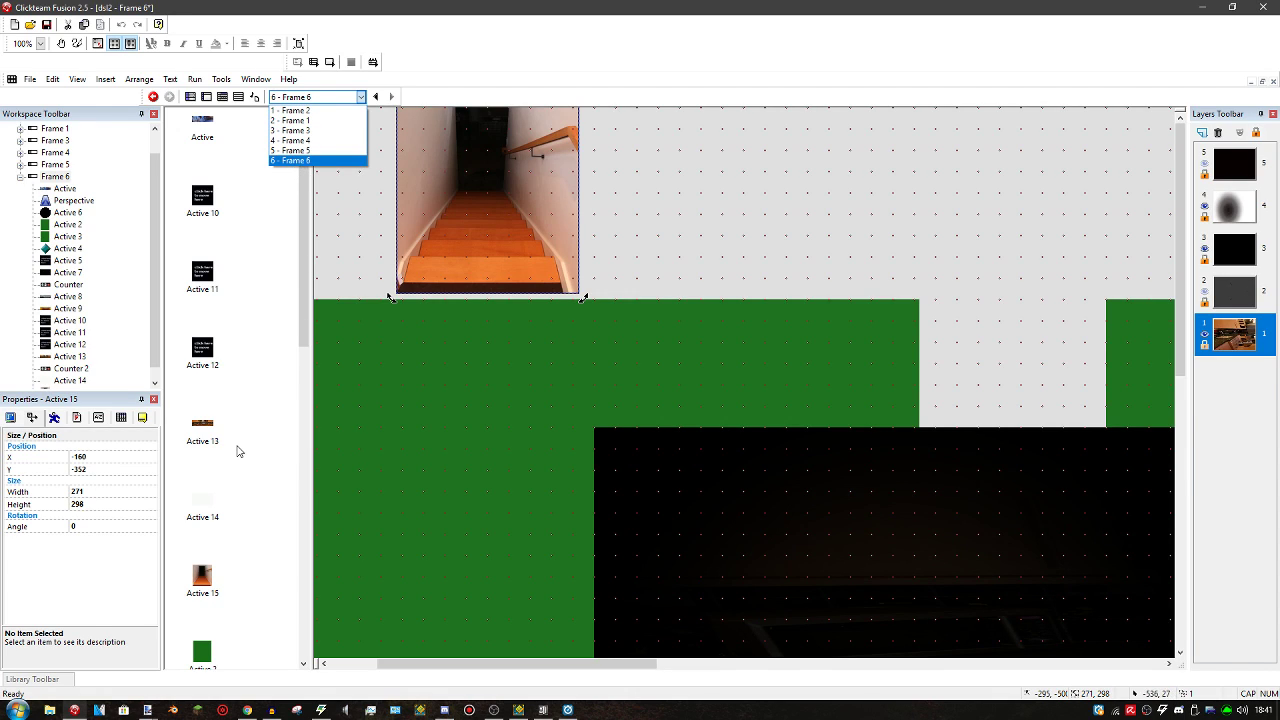
pyautogui.click(242, 450)
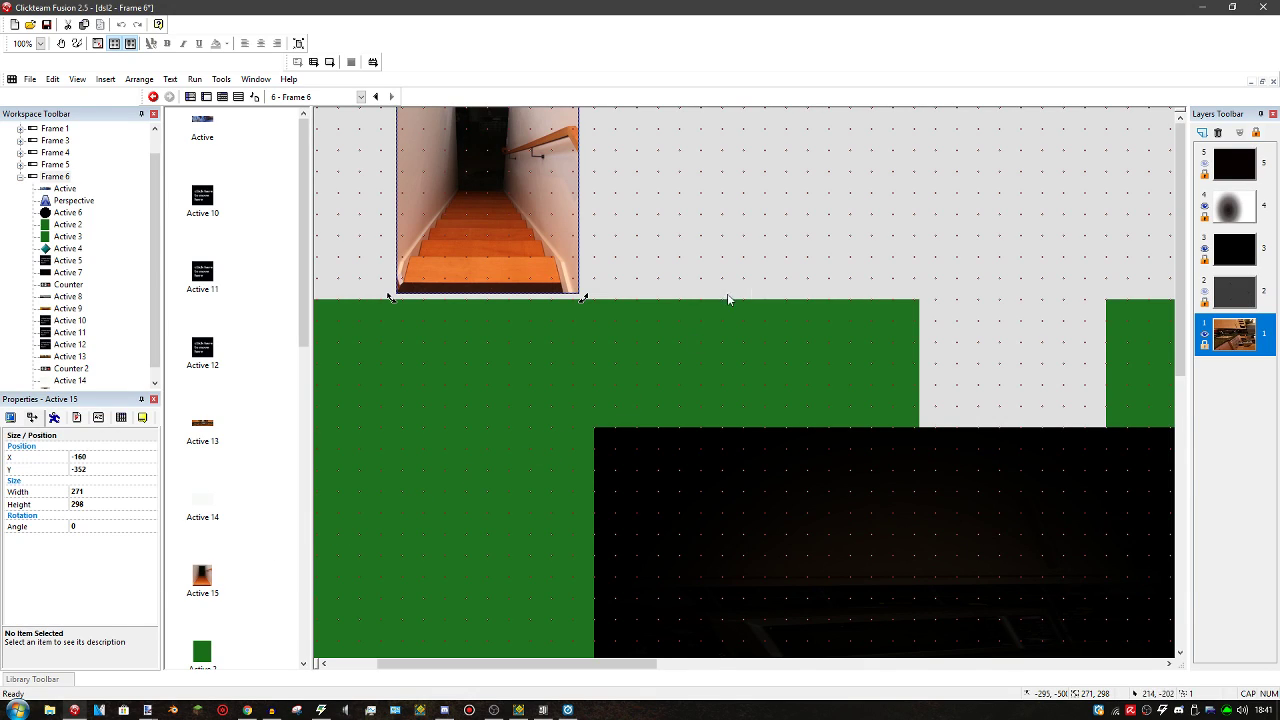
# Move the staircase object to X 103, Y -236 and inspect the size of the dark background objects
pyautogui.moveTo(480, 264); pyautogui.dragTo(648, 280)
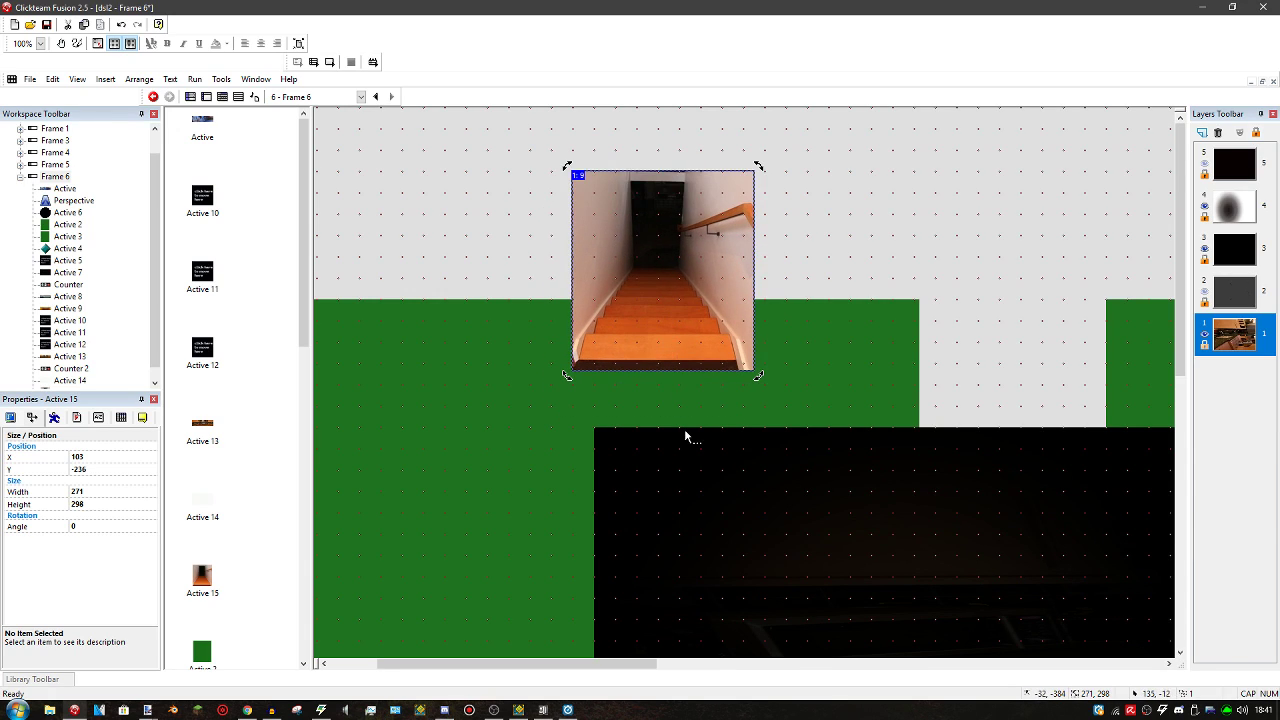
pyautogui.click(687, 448)
pyautogui.click(624, 433)
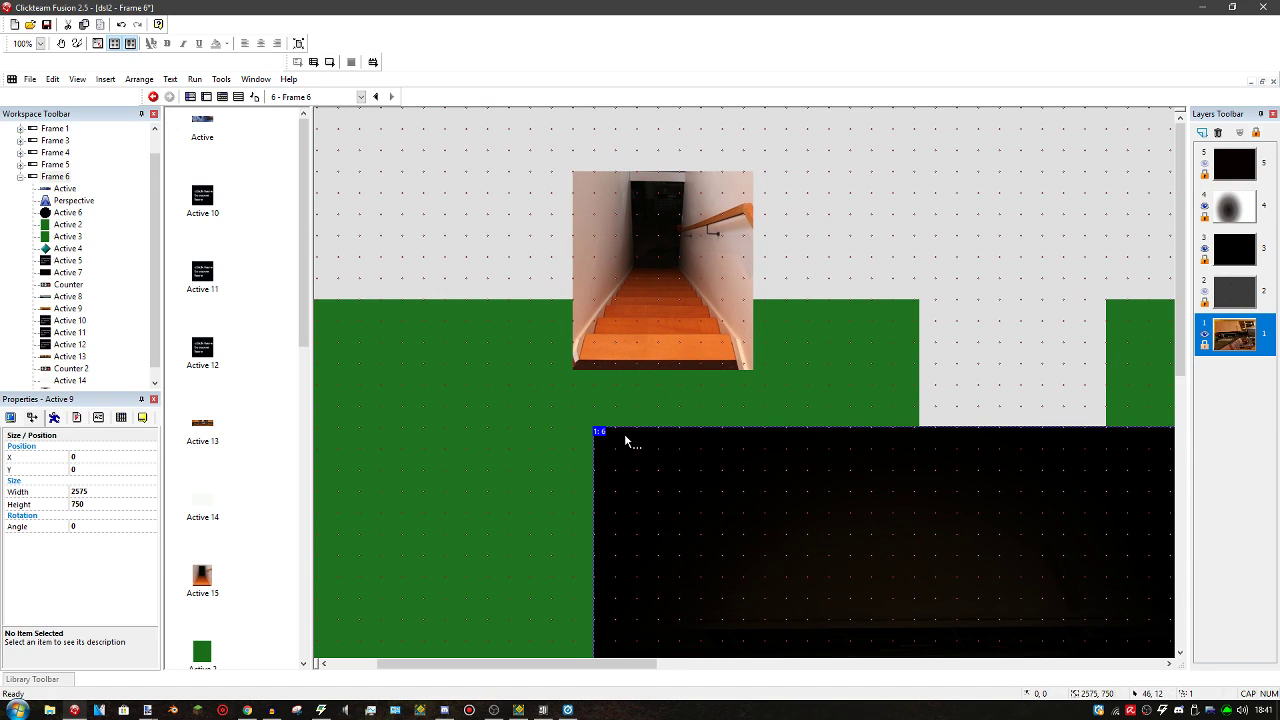
pyautogui.moveTo(624, 433)
pyautogui.mouseDown()
pyautogui.moveTo(660, 488)
pyautogui.moveTo(624, 433)
pyautogui.mouseUp()
pyautogui.scroll(-10, 1140, 341)
pyautogui.keyDown('shift'); pyautogui.hscroll(5, 919, 374); pyautogui.keyUp('shift')
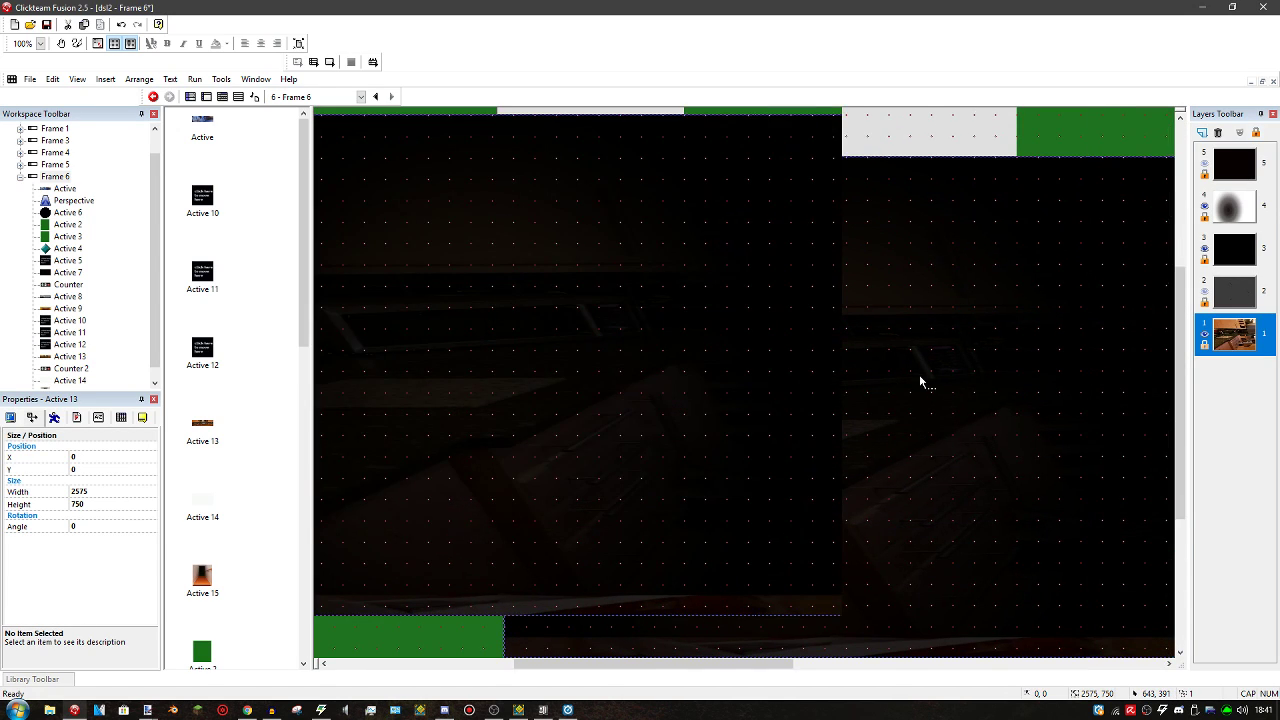
pyautogui.keyDown('shift'); pyautogui.hscroll(5, 577, 420); pyautogui.keyUp('shift')
pyautogui.scroll(-10, 773, 450)
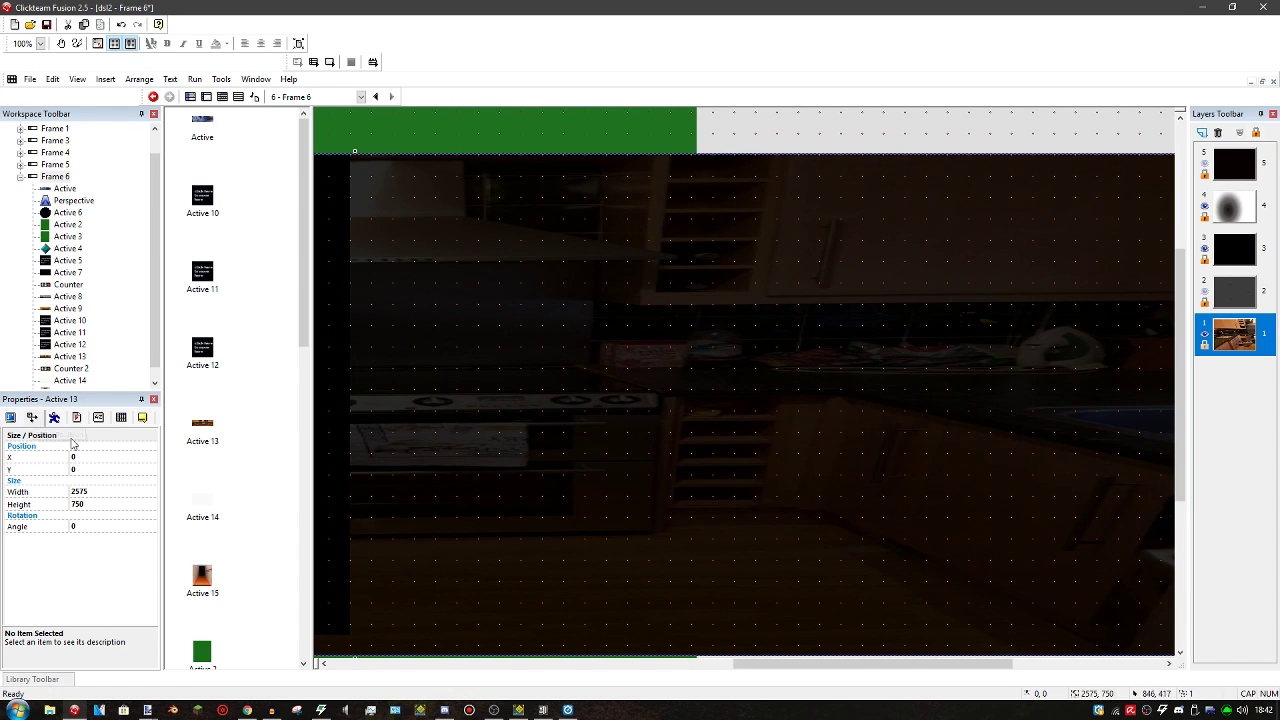
pyautogui.scroll(6, 438, 434)
pyautogui.keyDown('shift'); pyautogui.hscroll(-5, 668, 428); pyautogui.keyUp('shift')
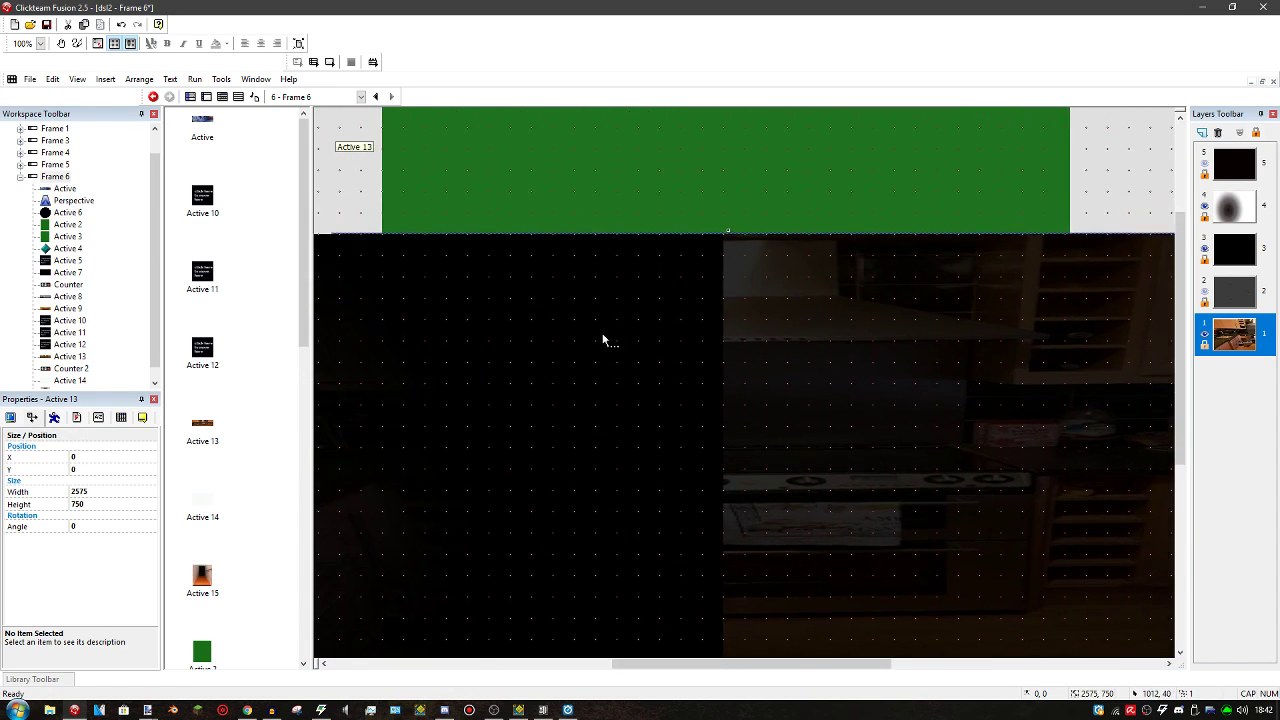
pyautogui.keyDown('shift'); pyautogui.hscroll(-1, 548, 271); pyautogui.keyUp('shift')
# Set the staircase object's width to 2575 and its height to 750
pyautogui.click(551, 252)
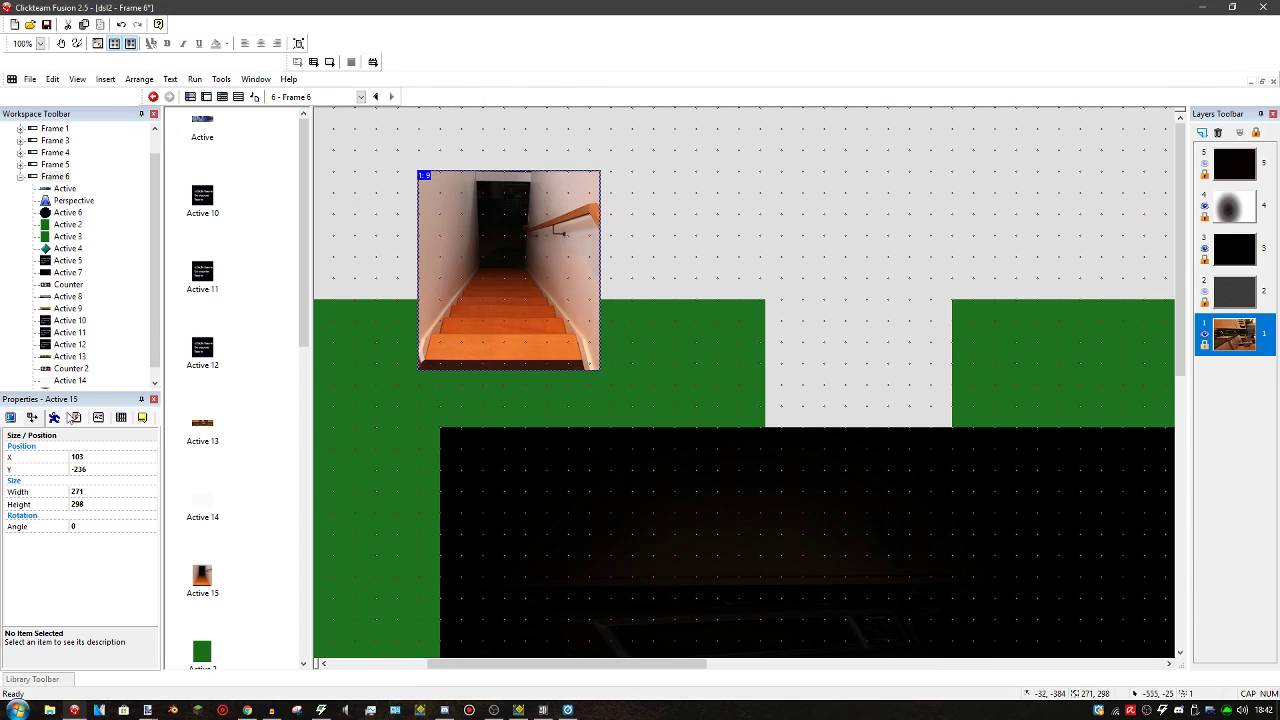
pyautogui.click(96, 492)
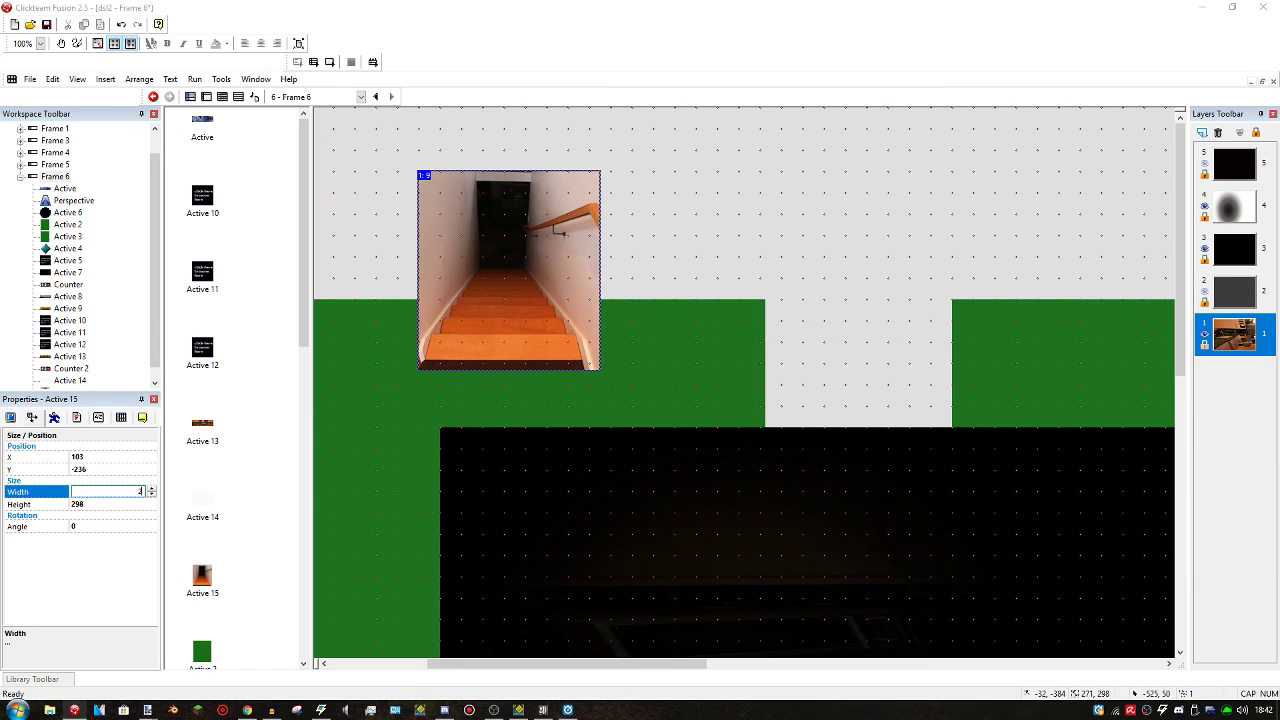
pyautogui.press('Return')
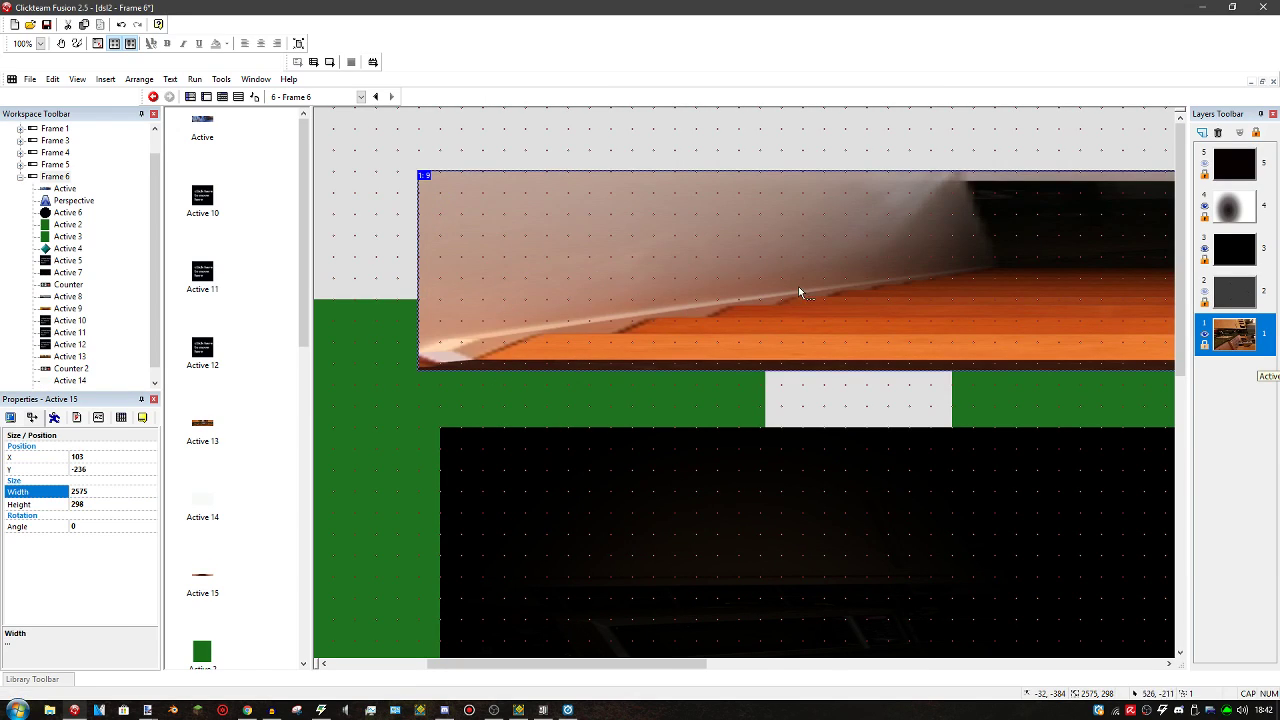
pyautogui.click(798, 461)
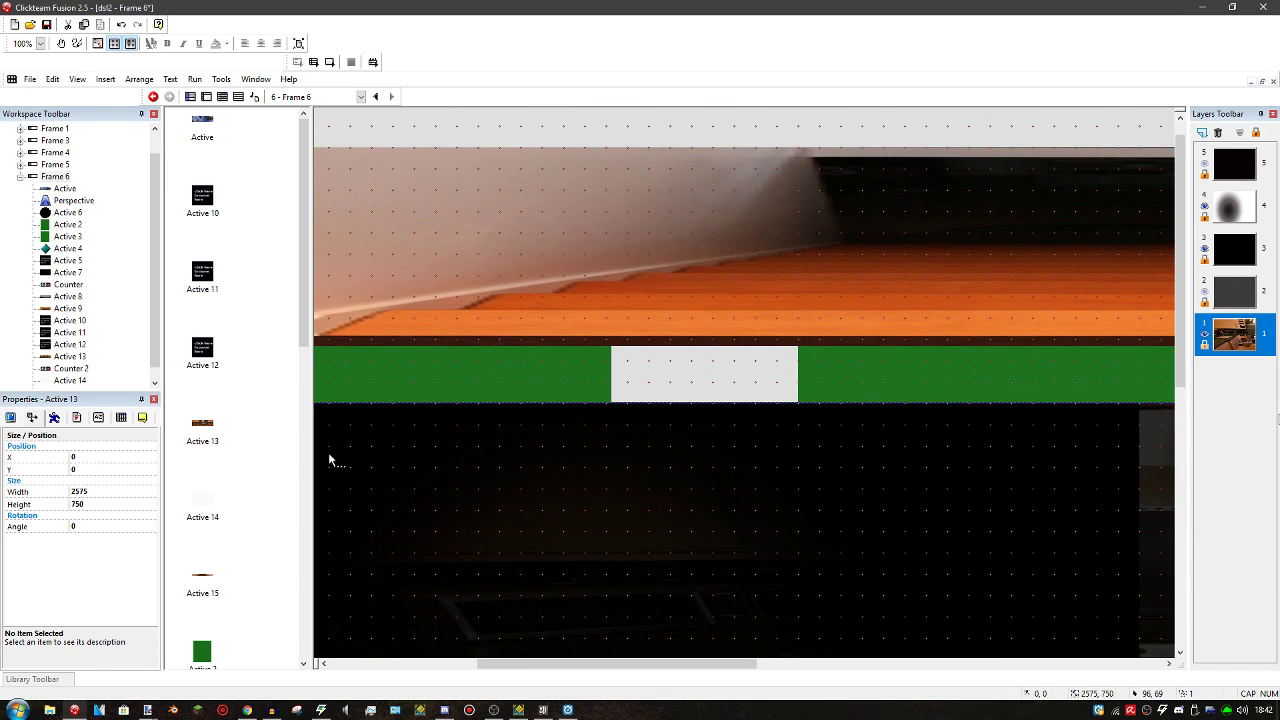
pyautogui.click(449, 257)
pyautogui.click(127, 502)
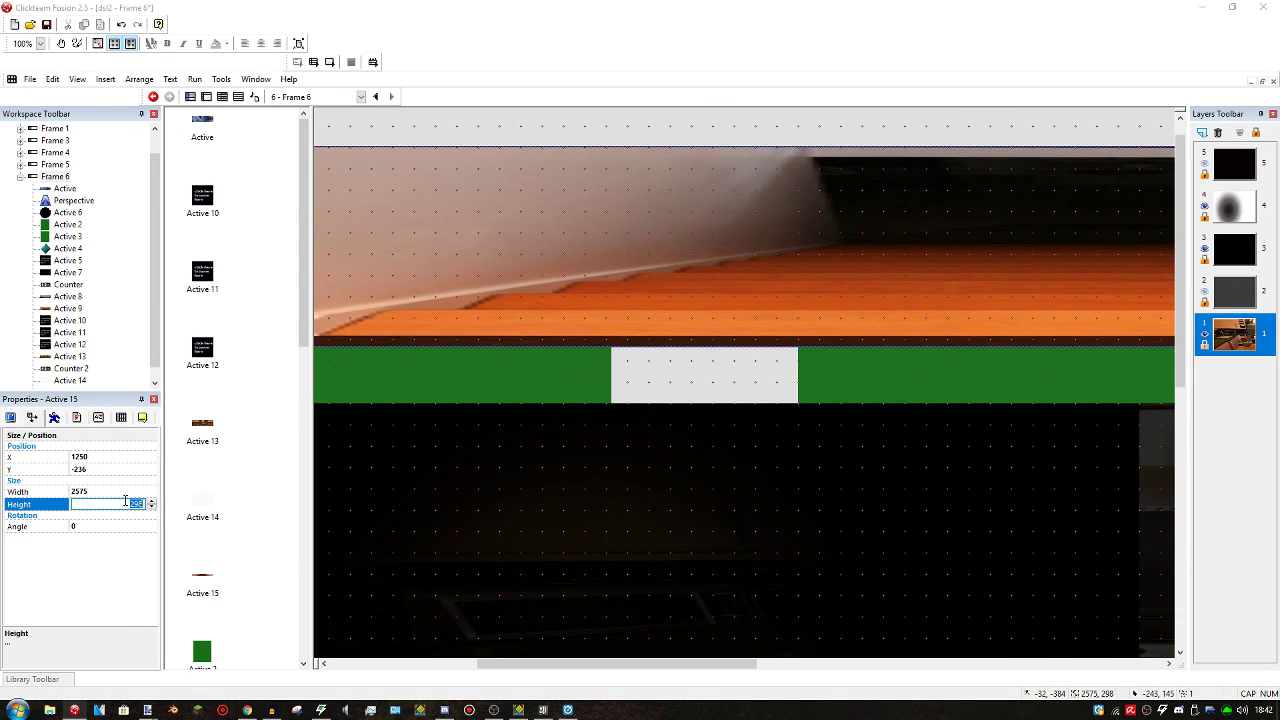
pyautogui.write('750')
pyautogui.press('Return')
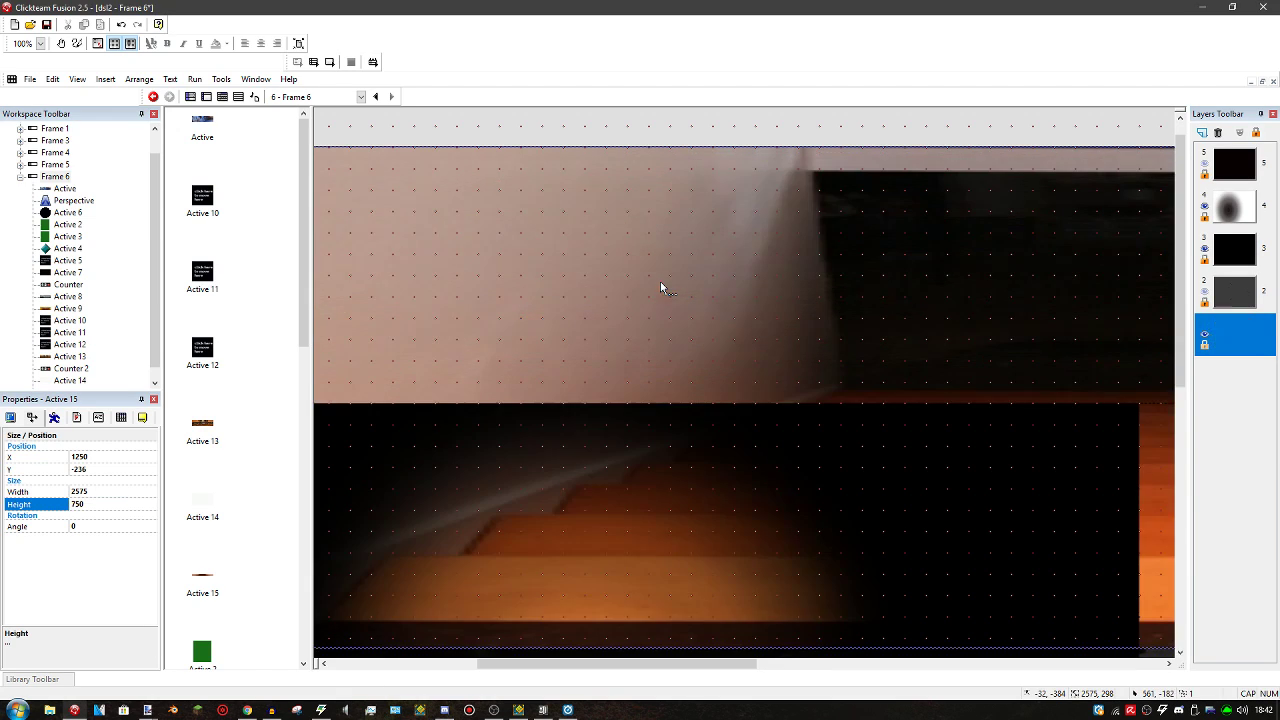
# Check the existing wood background object's position and size, and move the staircase object to X 1282, Y 372
pyautogui.scroll(-3, 662, 288)
pyautogui.click(1110, 490)
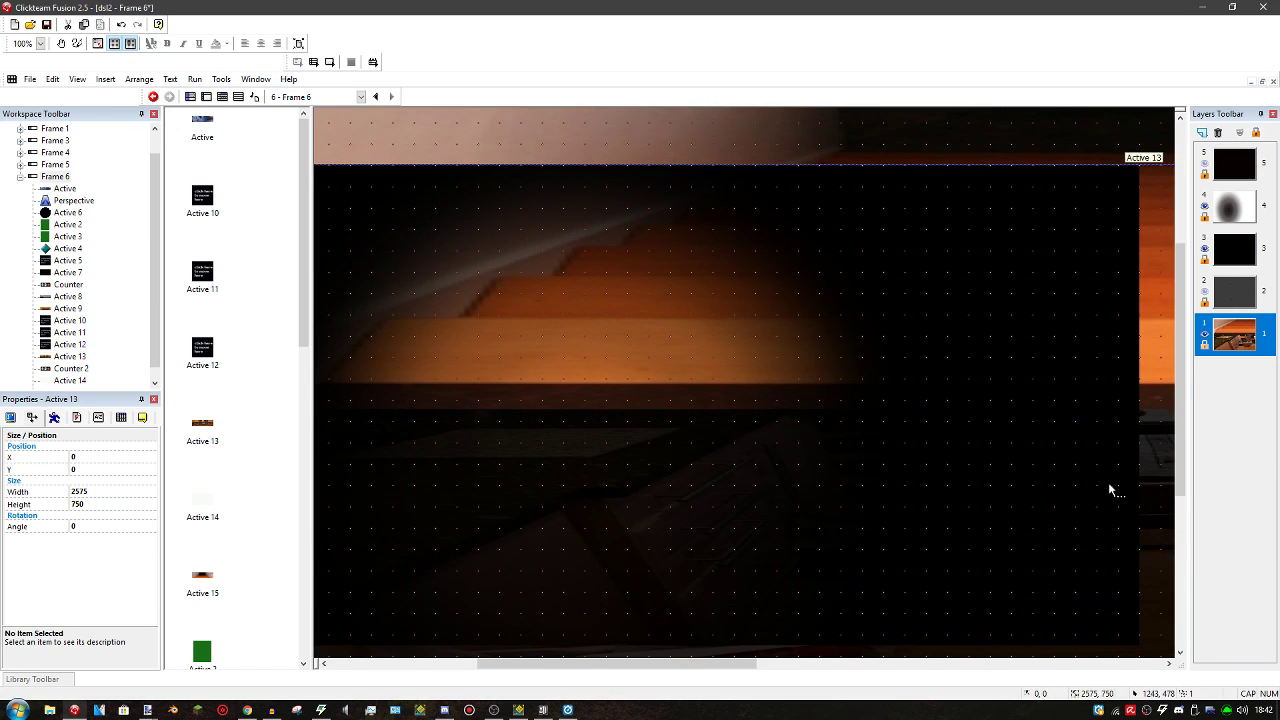
pyautogui.scroll(10, 640, 150)
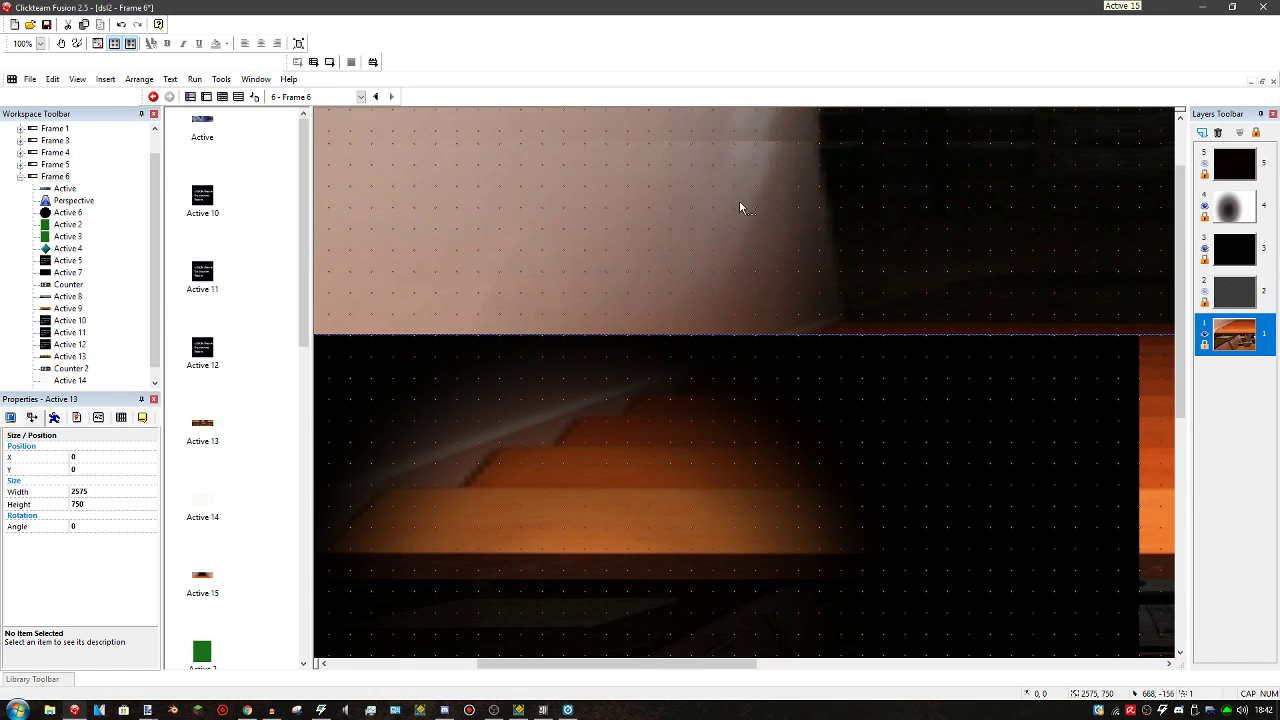
pyautogui.scroll(-10, 881, 317)
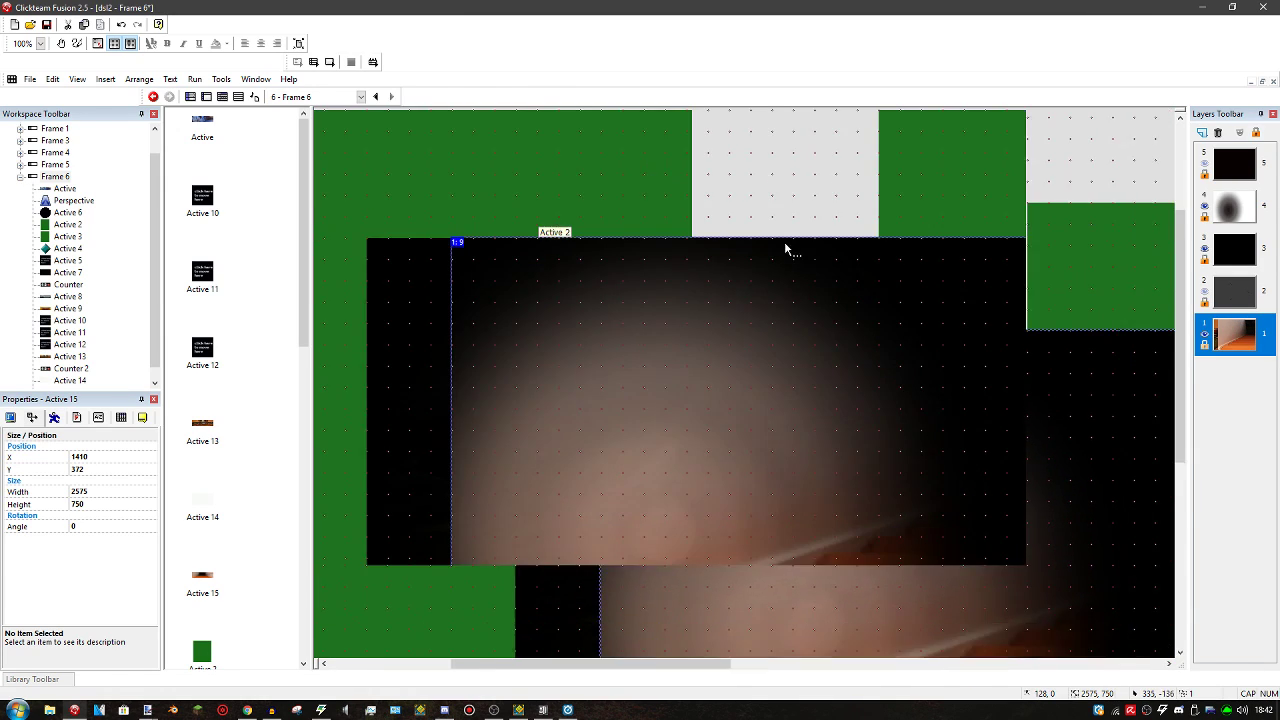
pyautogui.scroll(-2, 807, 314)
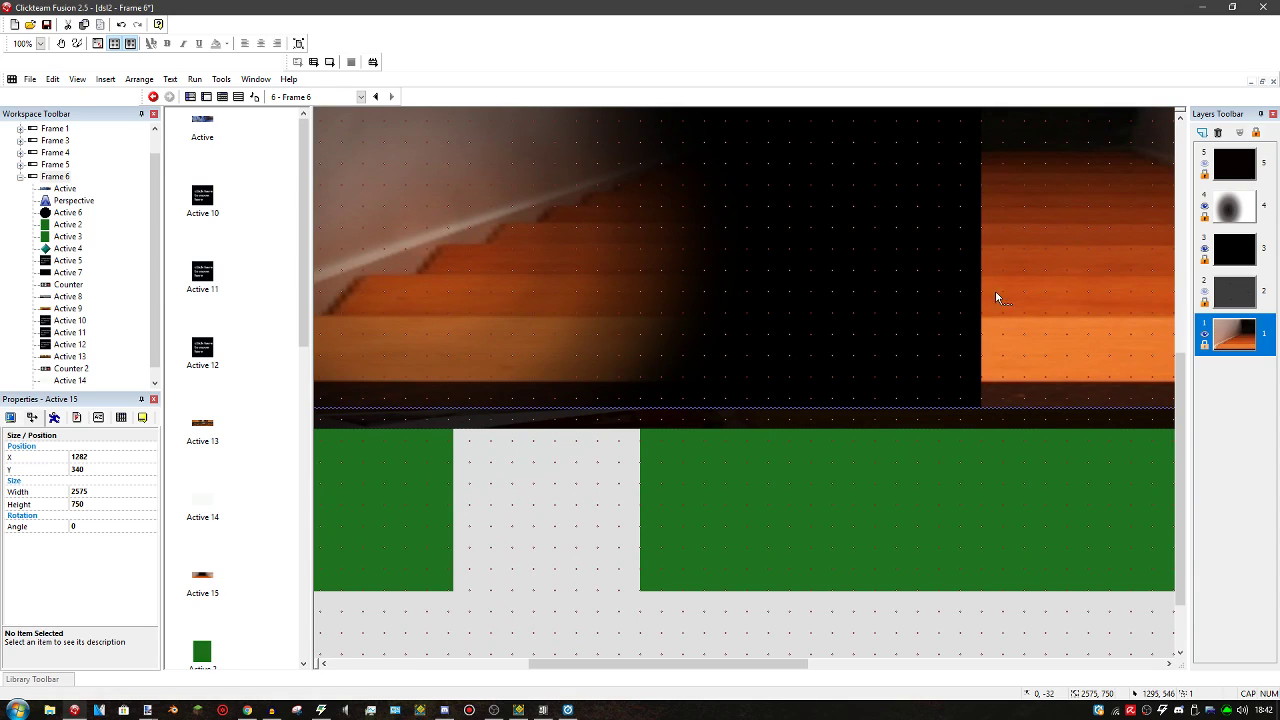
pyautogui.hscroll(4, 456, 427)
pyautogui.hscroll(-8, 456, 427)
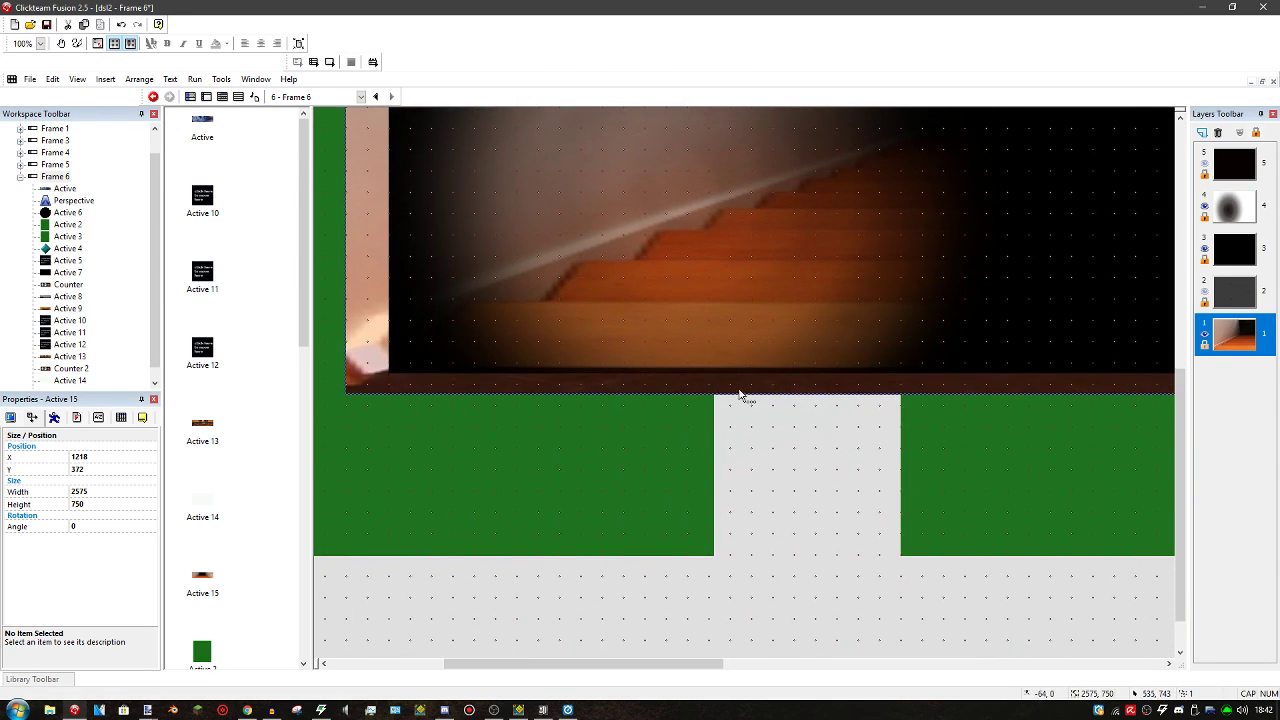
pyautogui.scroll(5, 709, 429)
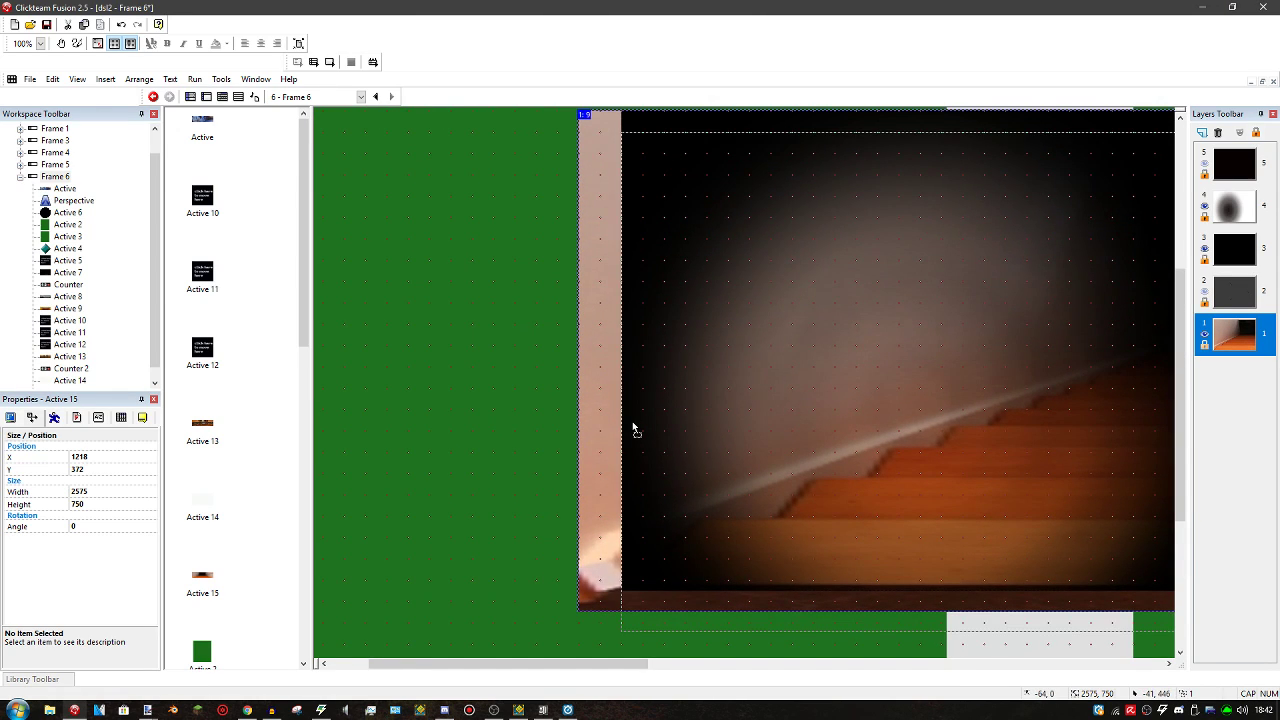
pyautogui.scroll(3, 634, 400)
pyautogui.hscroll(10, 634, 390)
pyautogui.scroll(-3, 610, 350)
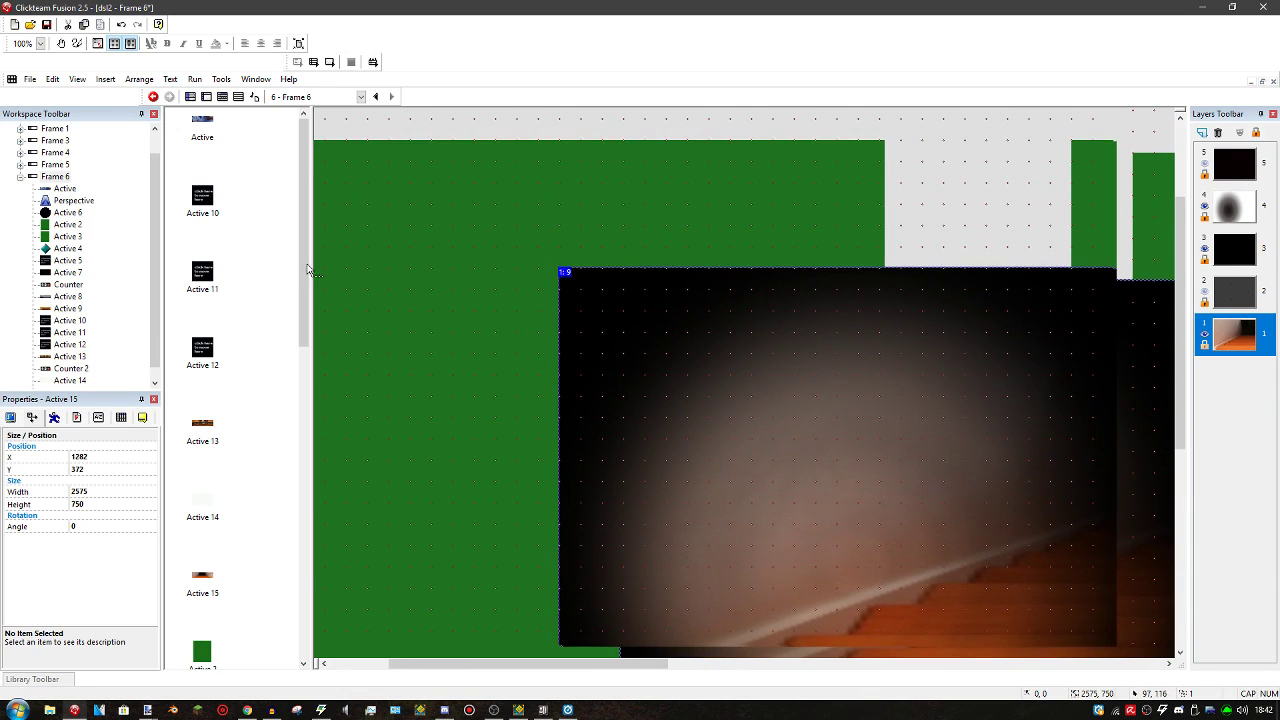
pyautogui.scroll(5, 663, 449)
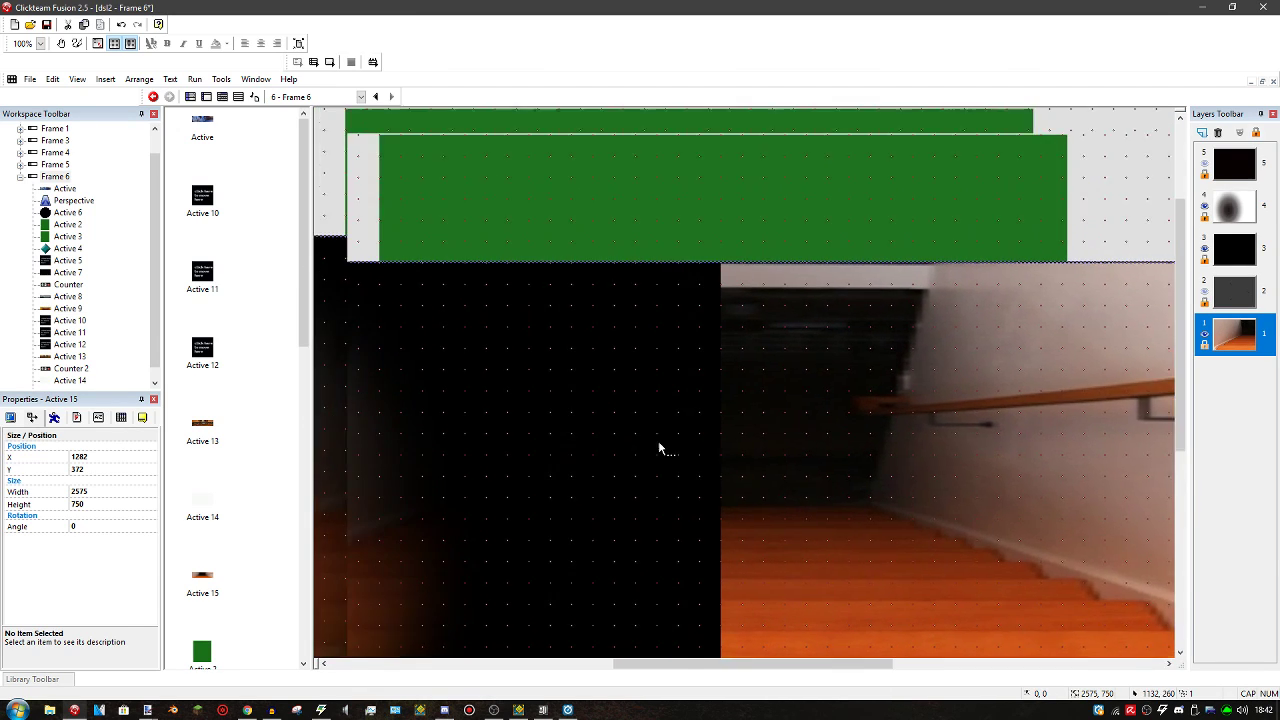
# Switch to layer 5 and insert a new Active object above the room, enlarged to about 417 by 420 pixels
pyautogui.click(1223, 290)
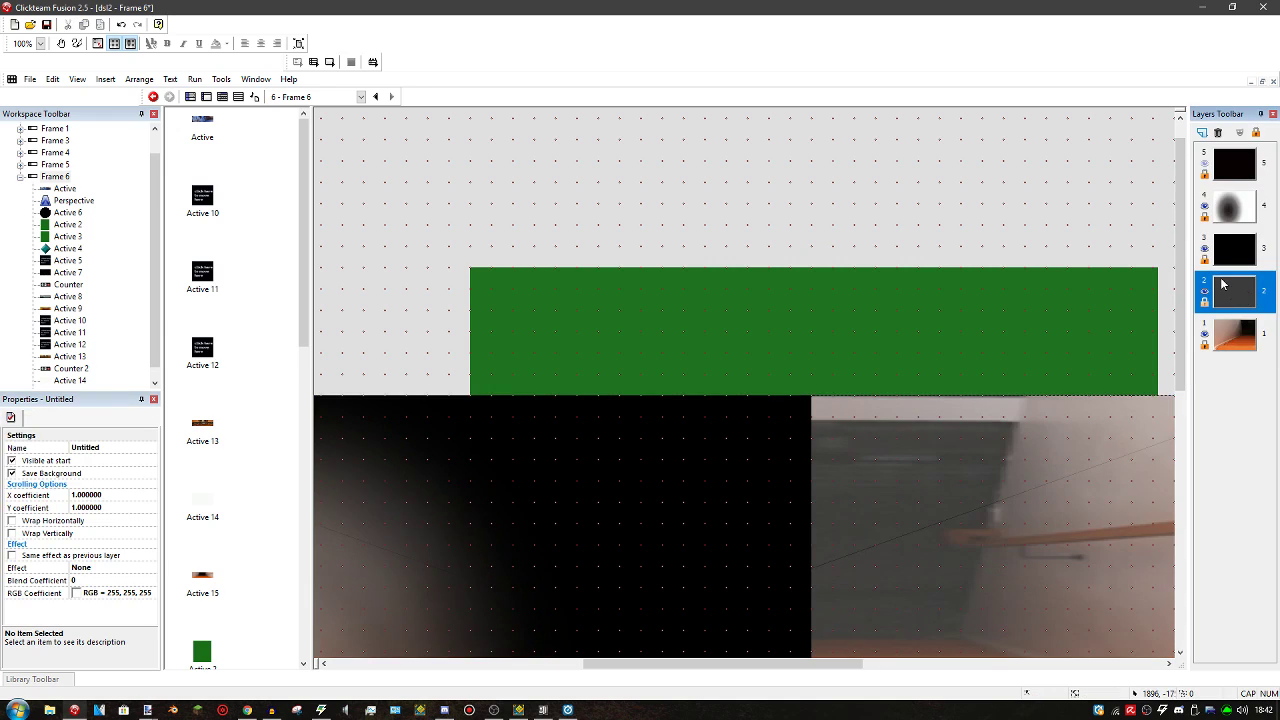
pyautogui.click(1230, 217)
pyautogui.click(1234, 163)
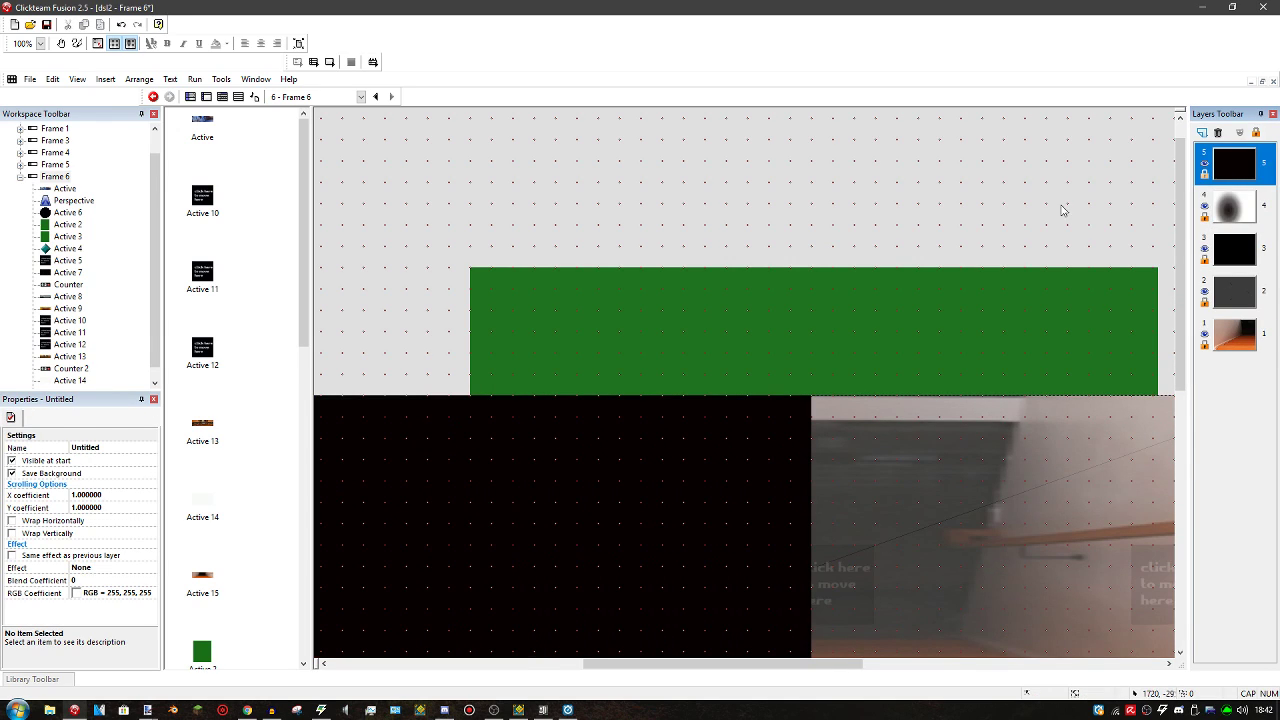
pyautogui.doubleClick(903, 220)
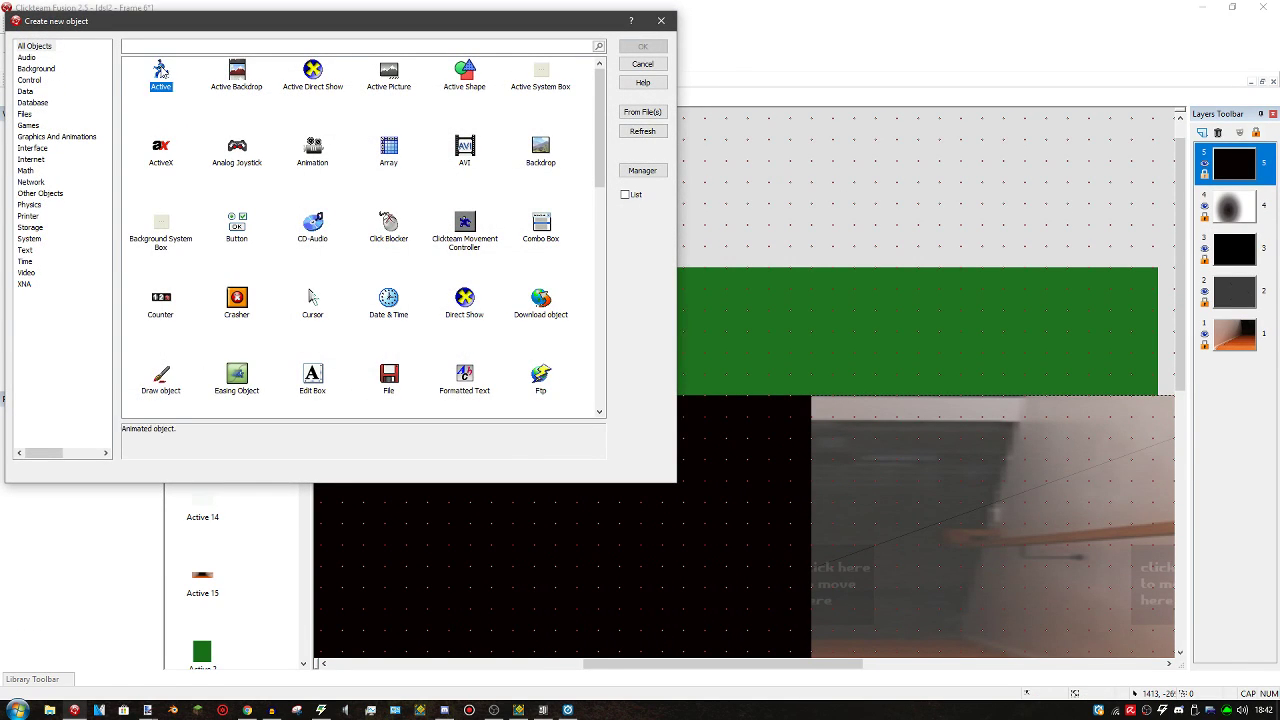
pyautogui.doubleClick(160, 72)
pyautogui.click(555, 160)
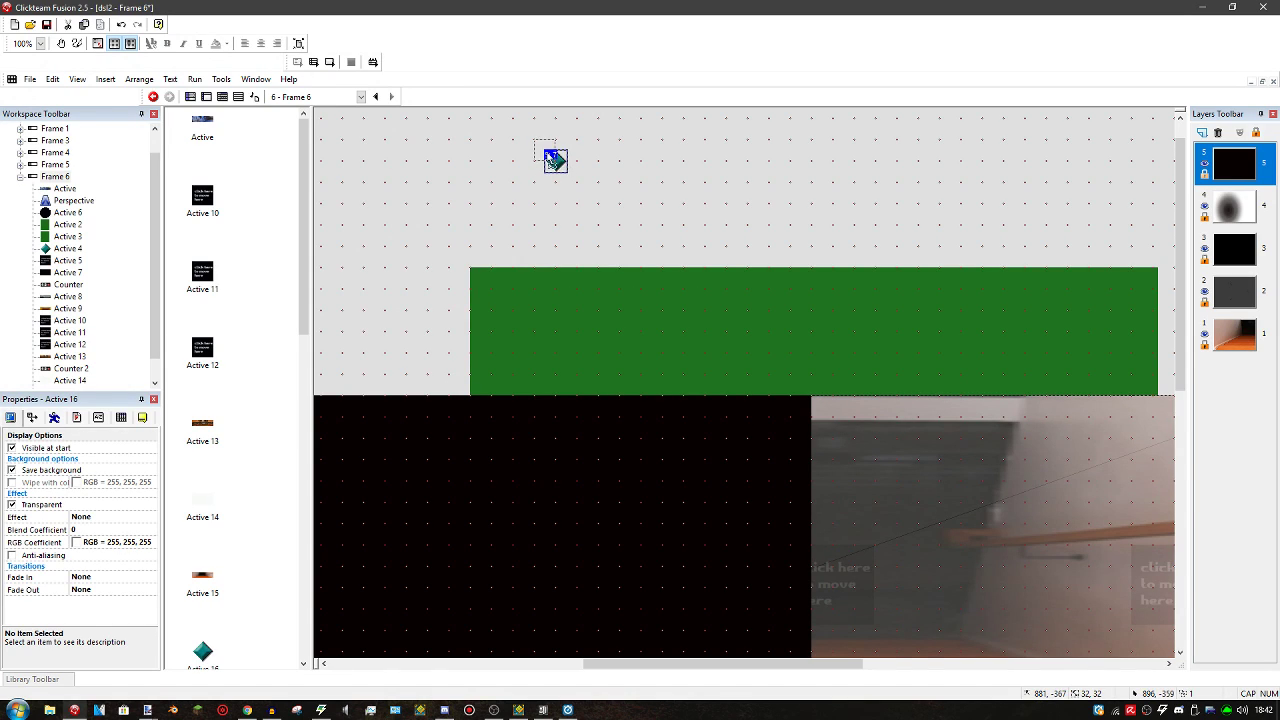
pyautogui.moveTo(555, 160); pyautogui.dragTo(814, 400)
# Open the new object's image for editing and clear the default diamond picture
pyautogui.doubleClick(697, 238)
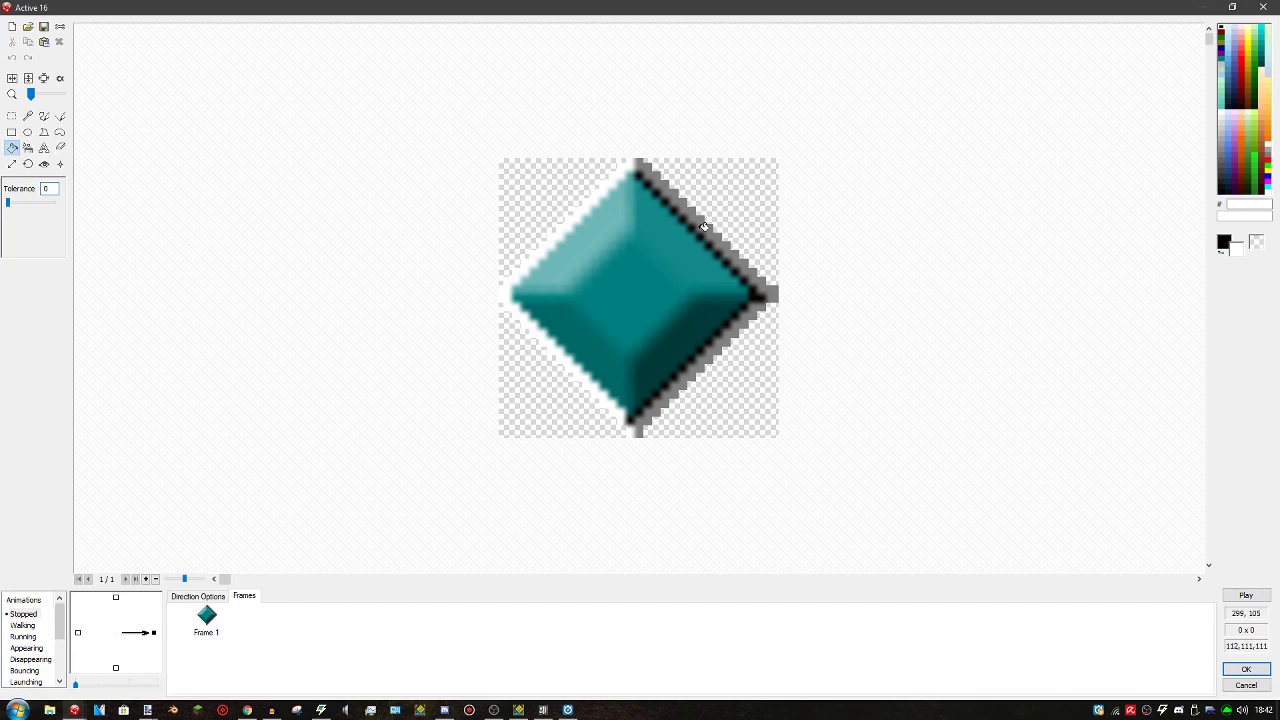
pyautogui.scroll(2, 689, 174)
pyautogui.scroll(-2, 689, 174)
pyautogui.click(11, 27)
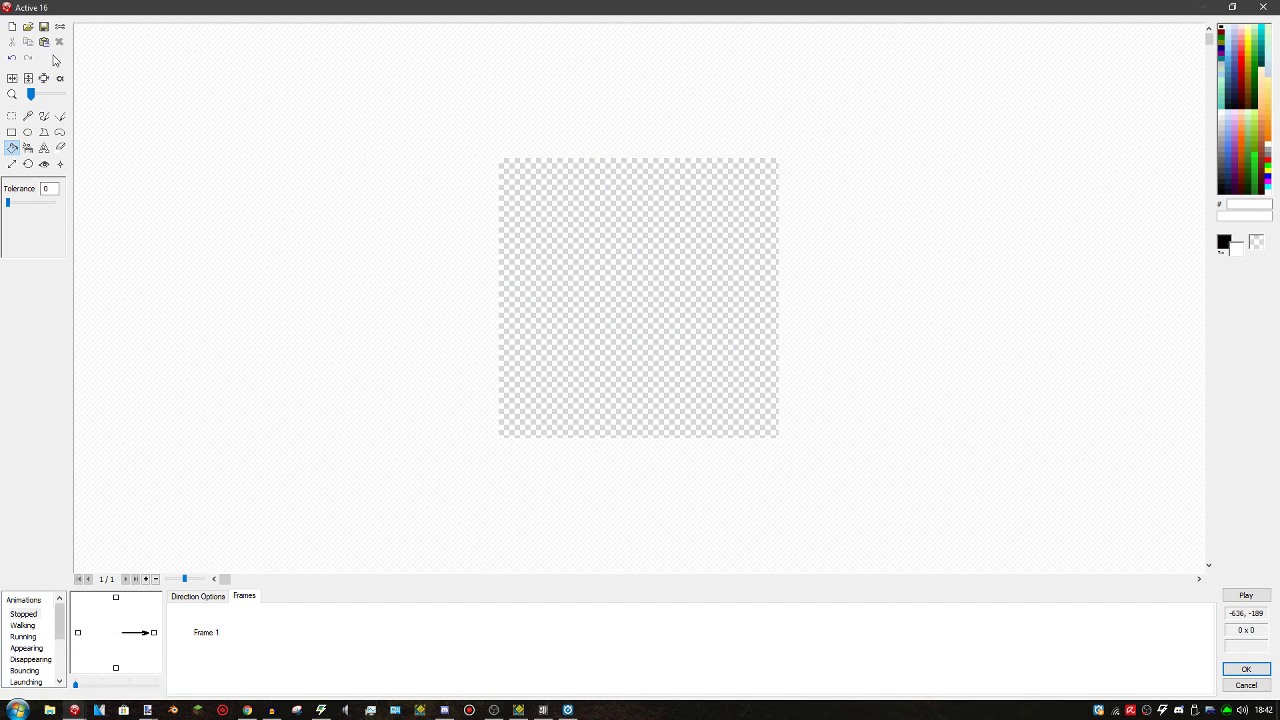
# Draw a filled black rectangle with a white outline of size 5 across nearly the whole canvas
pyautogui.click(12, 132)
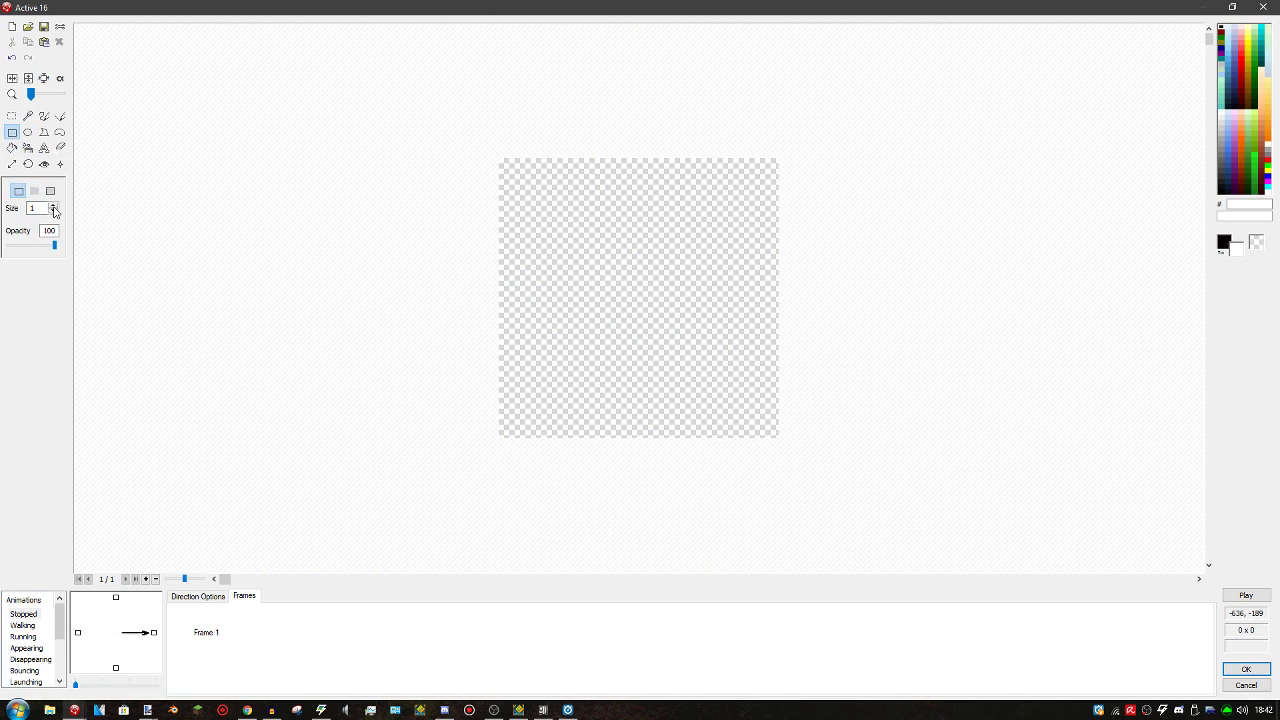
pyautogui.click(50, 190)
pyautogui.doubleClick(33, 207)
pyautogui.write('5')
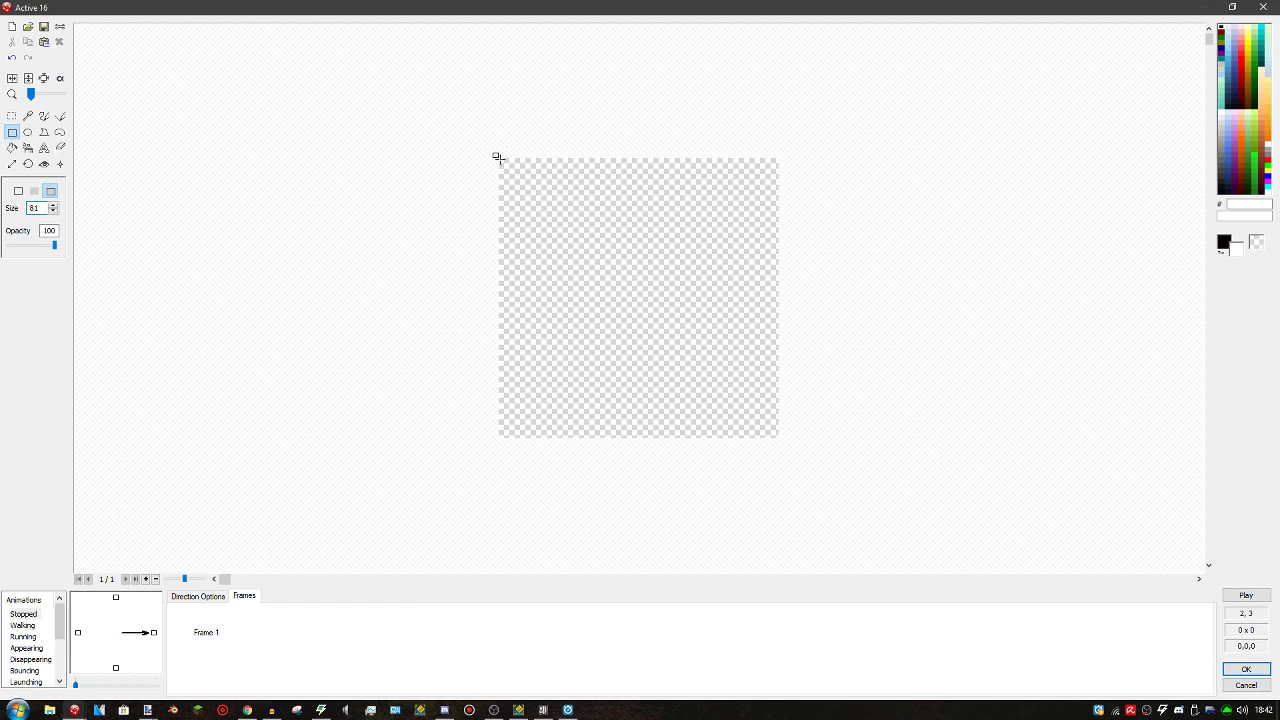
pyautogui.moveTo(498, 157); pyautogui.dragTo(488, 121)
pyautogui.moveTo(497, 159); pyautogui.dragTo(773, 435)
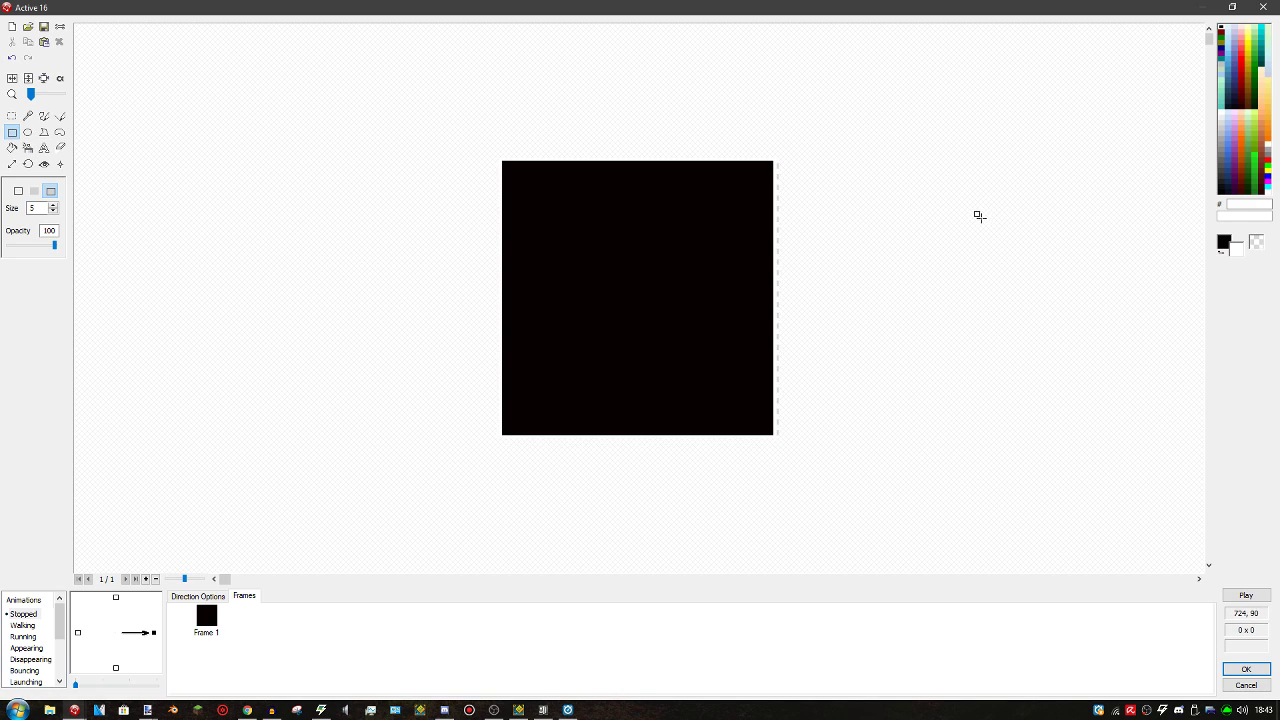
# Add the text "CLICK TO GO DOWNSTAIRS" to the black rectangle
pyautogui.click(44, 147)
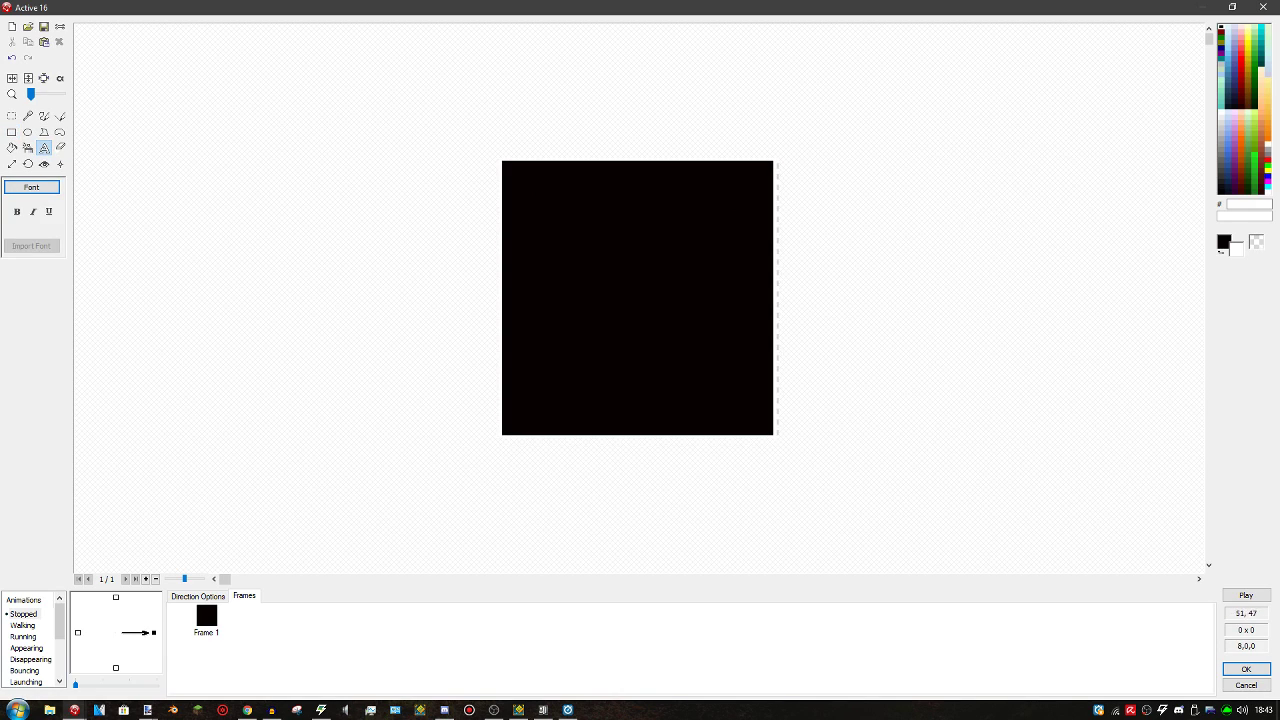
pyautogui.click(740, 360)
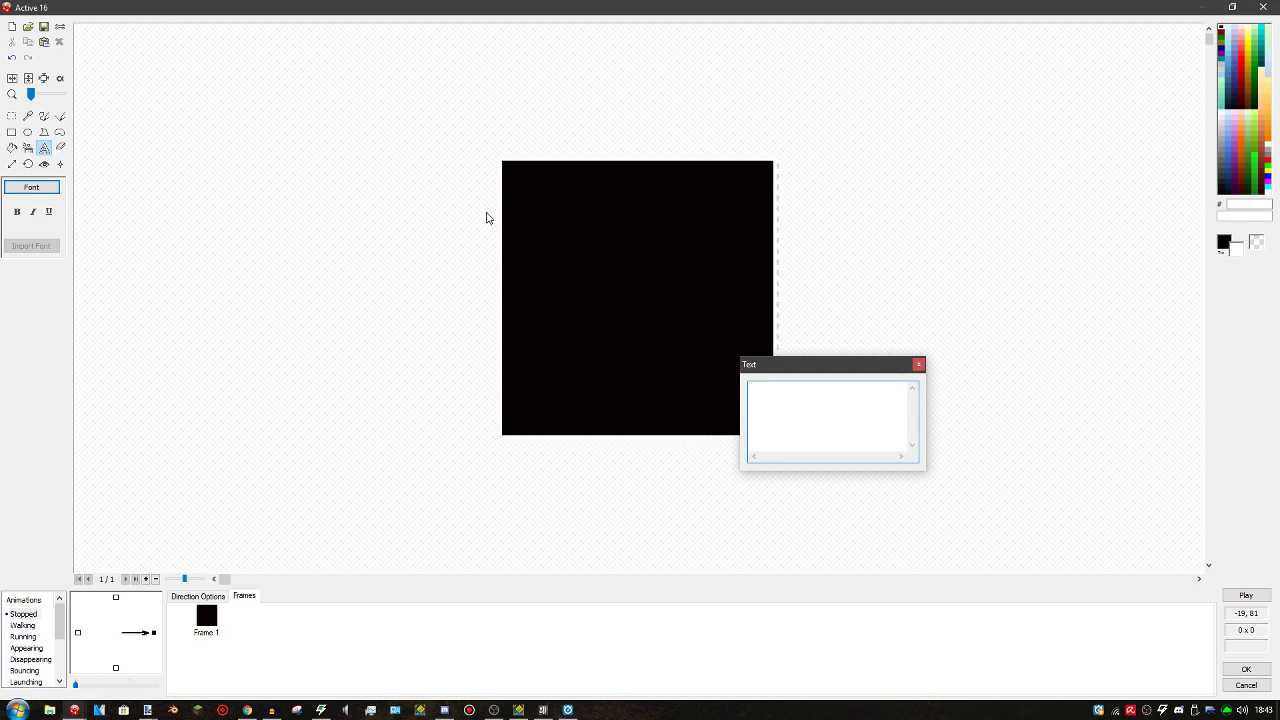
pyautogui.write('CLICK TO GO DOWNSTAIRS')
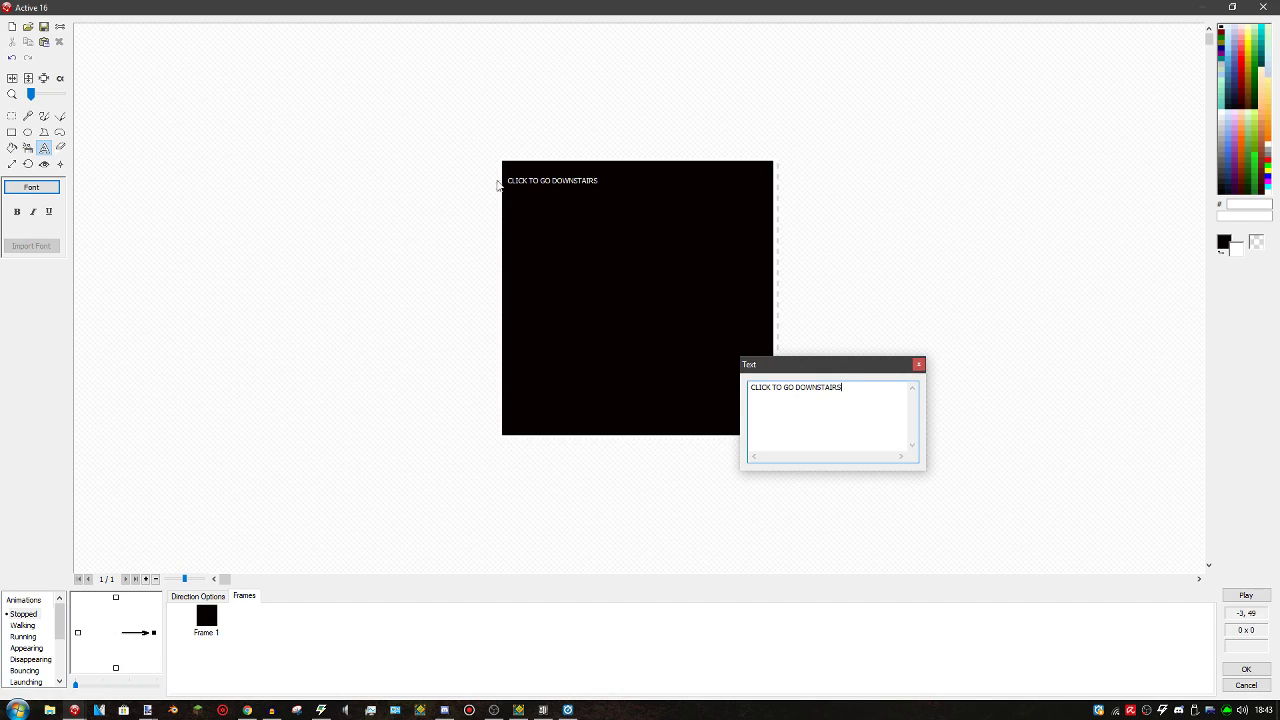
# Set the text's font size to 36 and shift the text slightly inward from the rectangle's upper corner
pyautogui.click(22, 186)
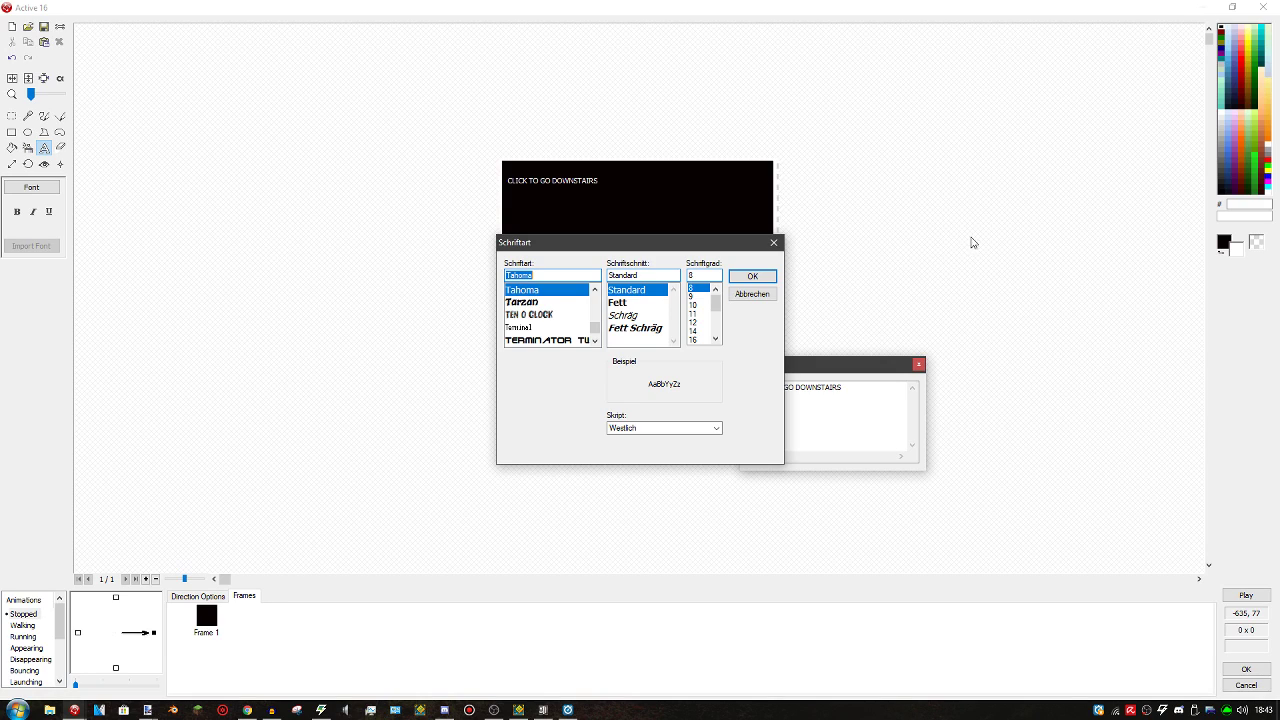
pyautogui.scroll(-3, 700, 315)
pyautogui.click(695, 326)
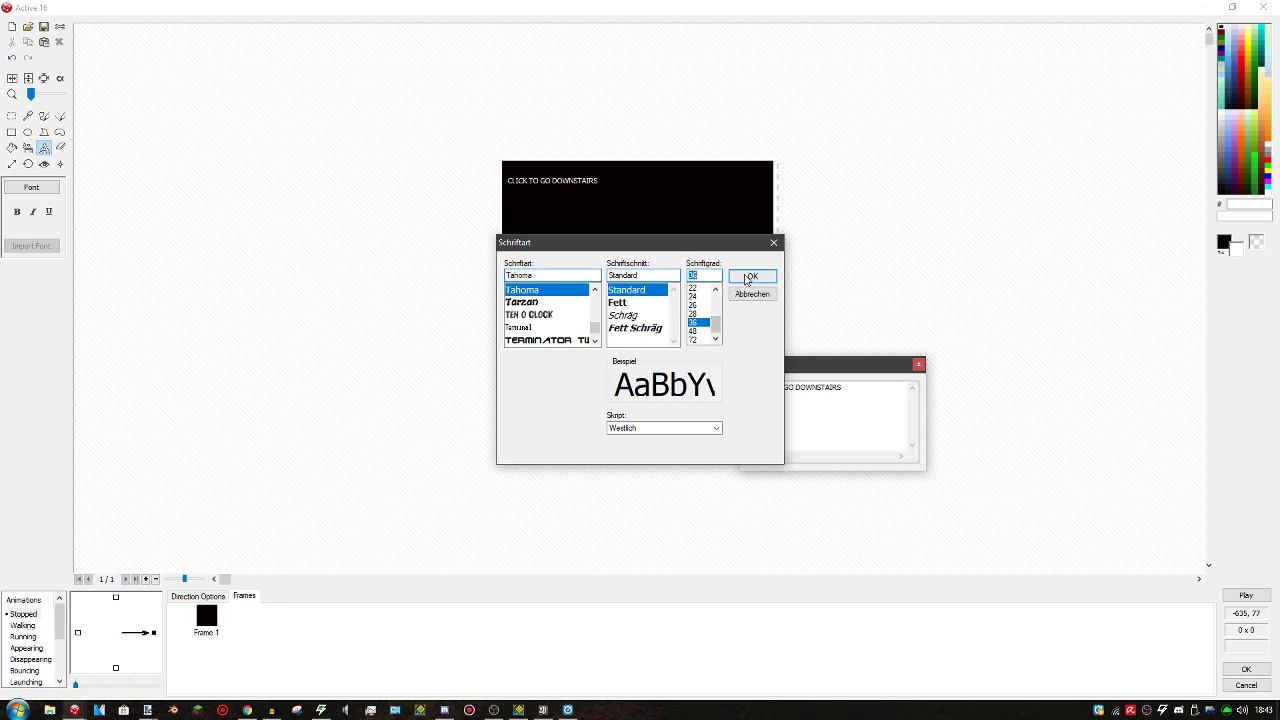
pyautogui.click(752, 276)
pyautogui.moveTo(636, 200); pyautogui.dragTo(651, 214)
# Break the text into two lines before "DOWNSTAIRS", without a leading space, and move it towards the rectangle's centre
pyautogui.click(795, 388)
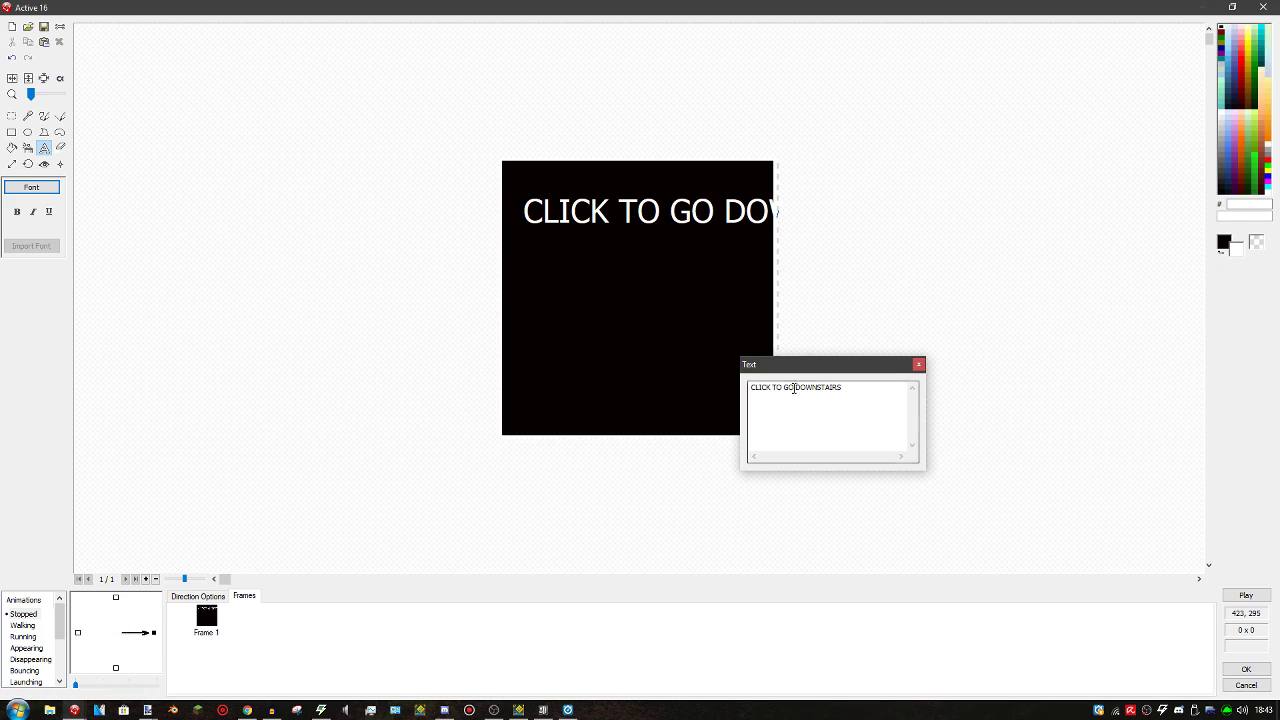
pyautogui.press('Return')
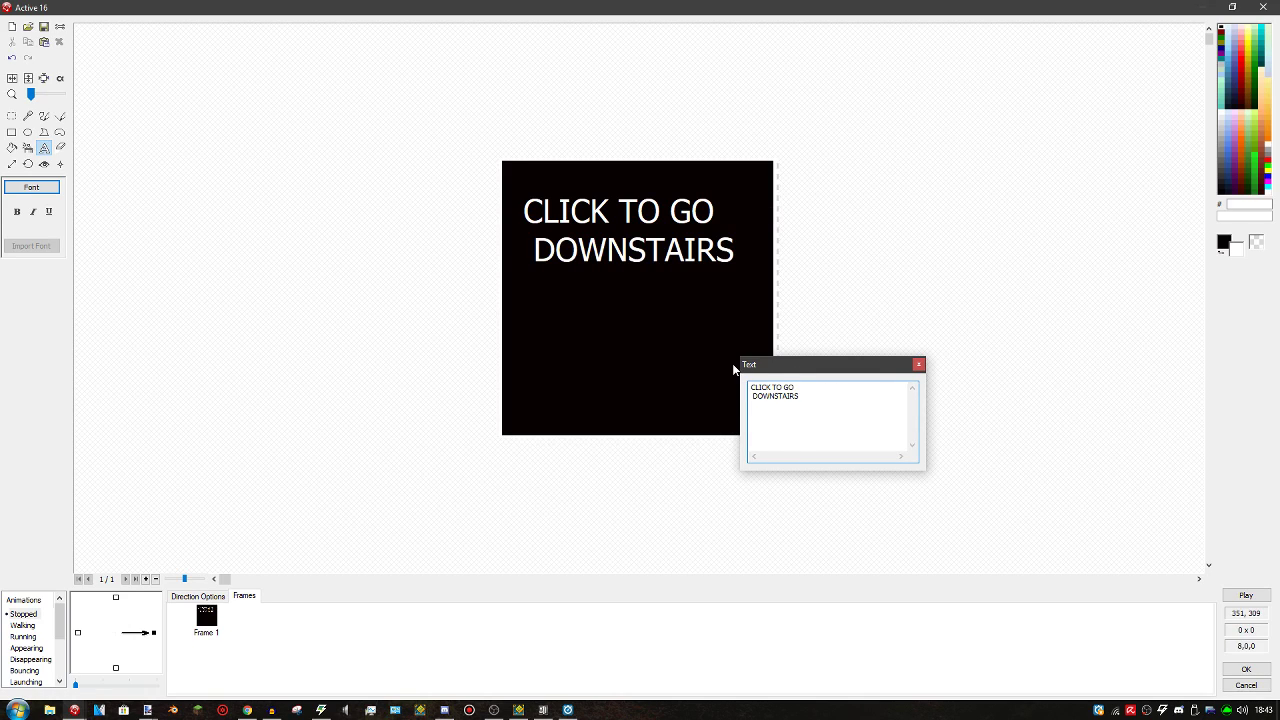
pyautogui.press('BackSpace')
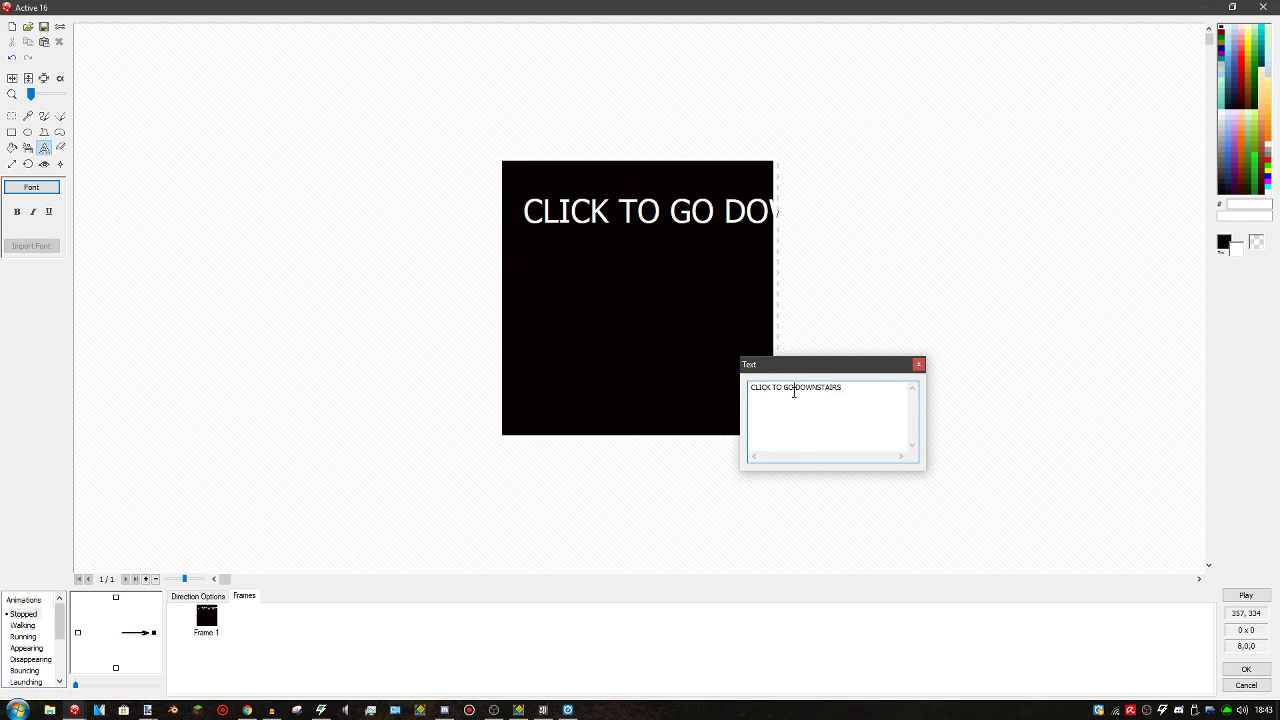
pyautogui.press('BackSpace')
pyautogui.press('Return')
pyautogui.moveTo(662, 238); pyautogui.dragTo(671, 286)
# Change the text's font to Times New Roman, finish the text centred in the rectangle, and accept the edited object
pyautogui.click(44, 190)
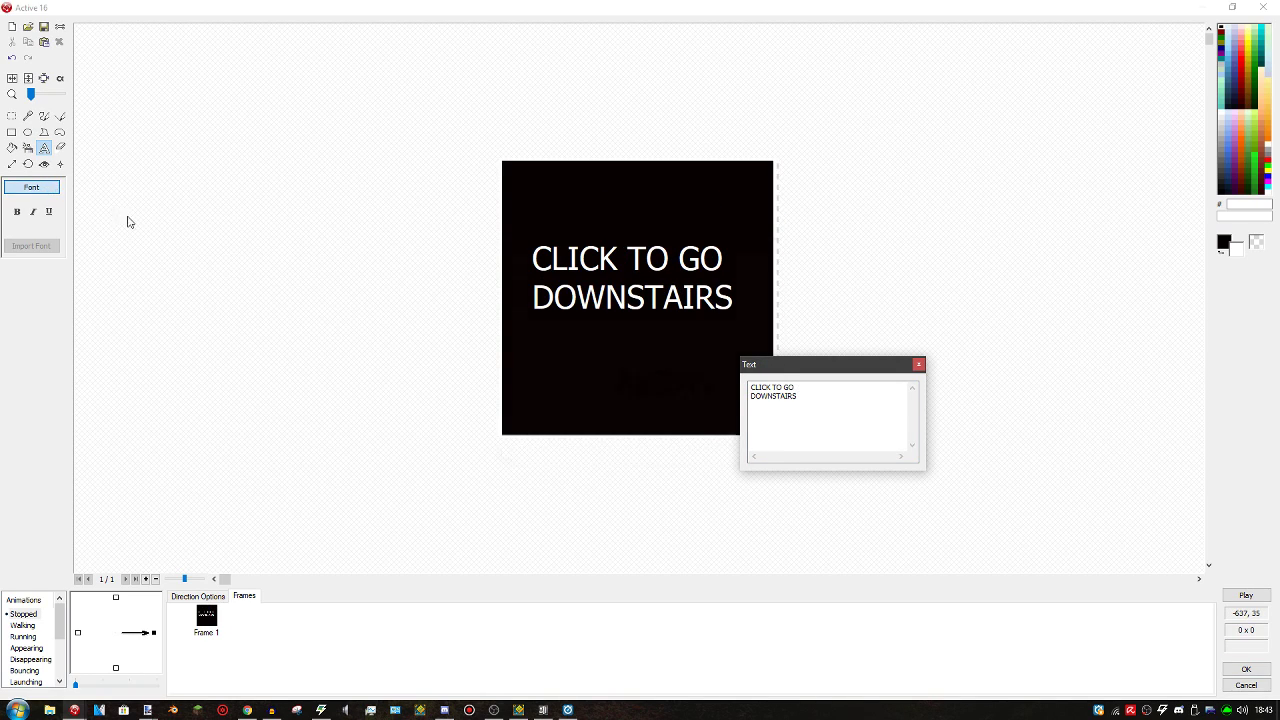
pyautogui.scroll(-3, 535, 315)
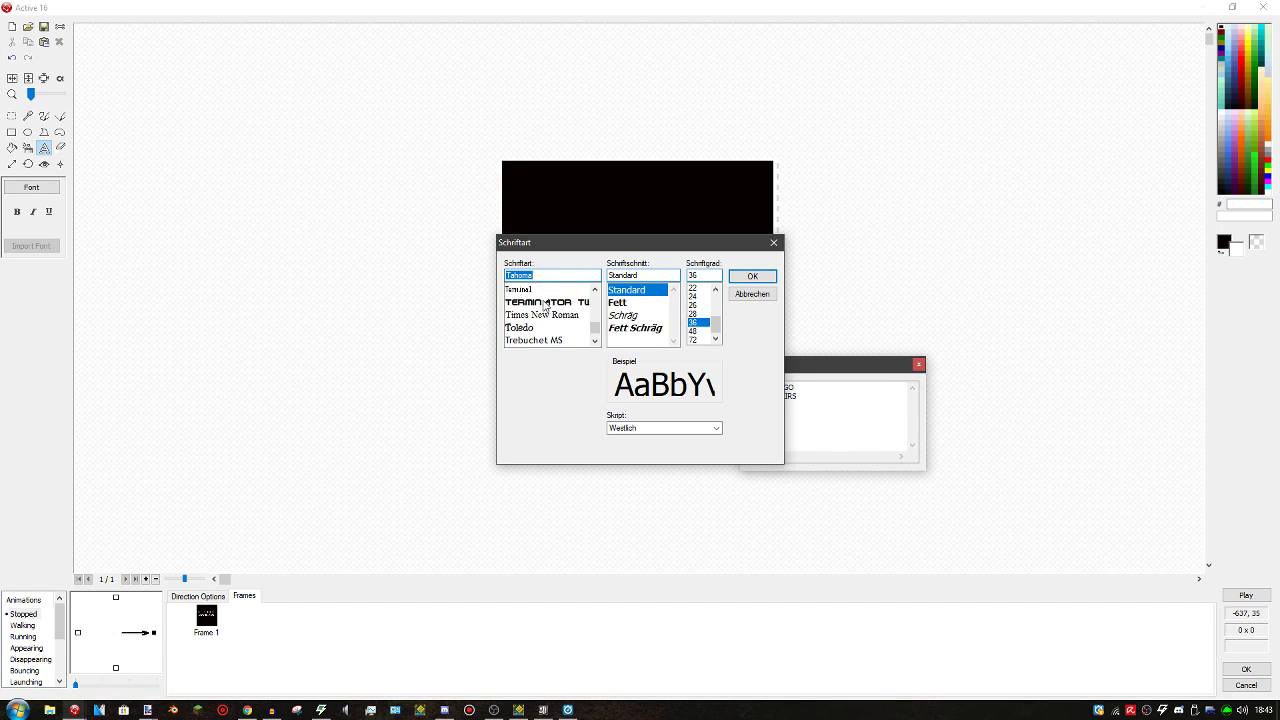
pyautogui.click(552, 314)
pyautogui.click(753, 275)
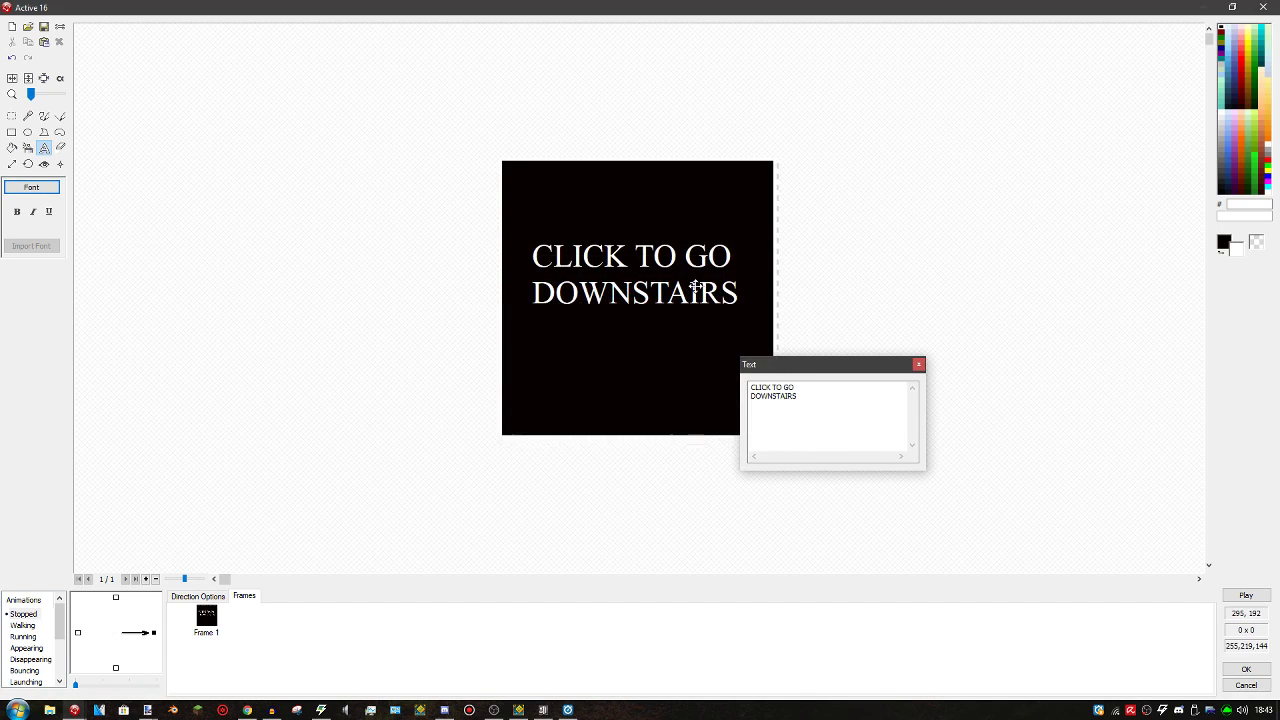
pyautogui.click(917, 366)
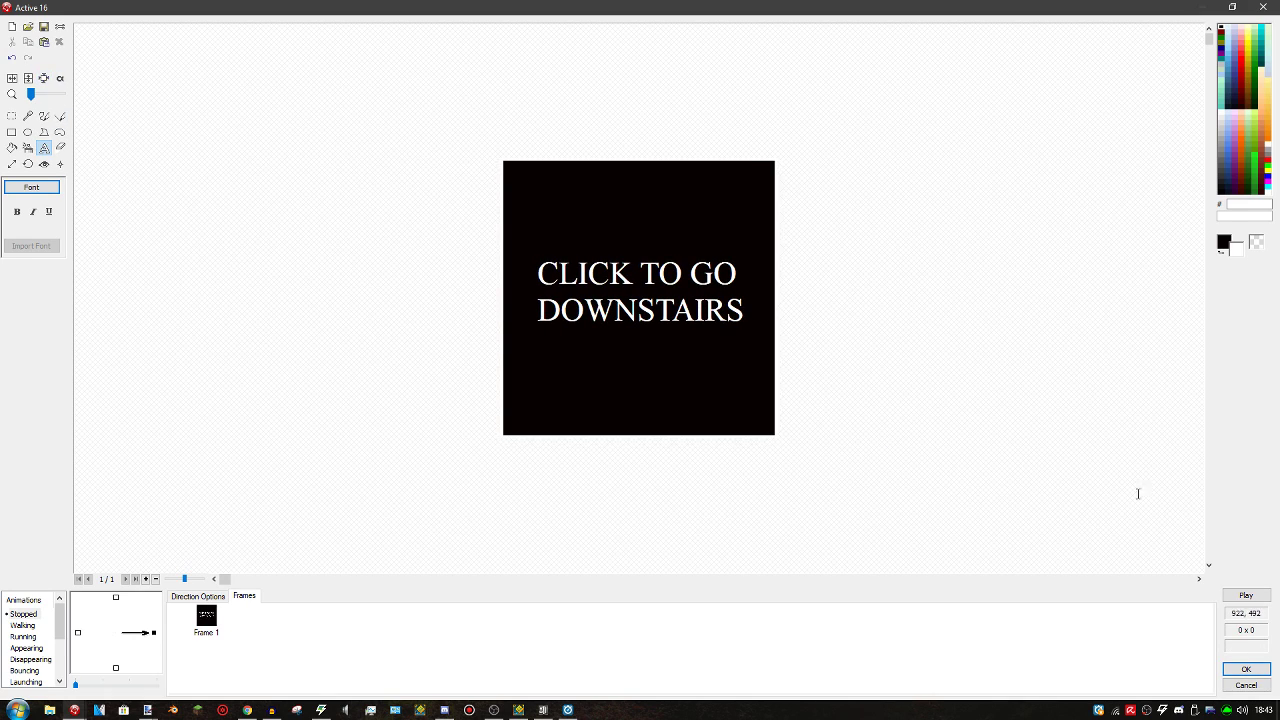
pyautogui.click(1254, 669)
# Place the downstairs sign over the staircase picture at X 1120, Y 80 and shrink it to 370 by 372
pyautogui.moveTo(737, 259); pyautogui.dragTo(887, 576)
pyautogui.scroll(-3, 897, 450)
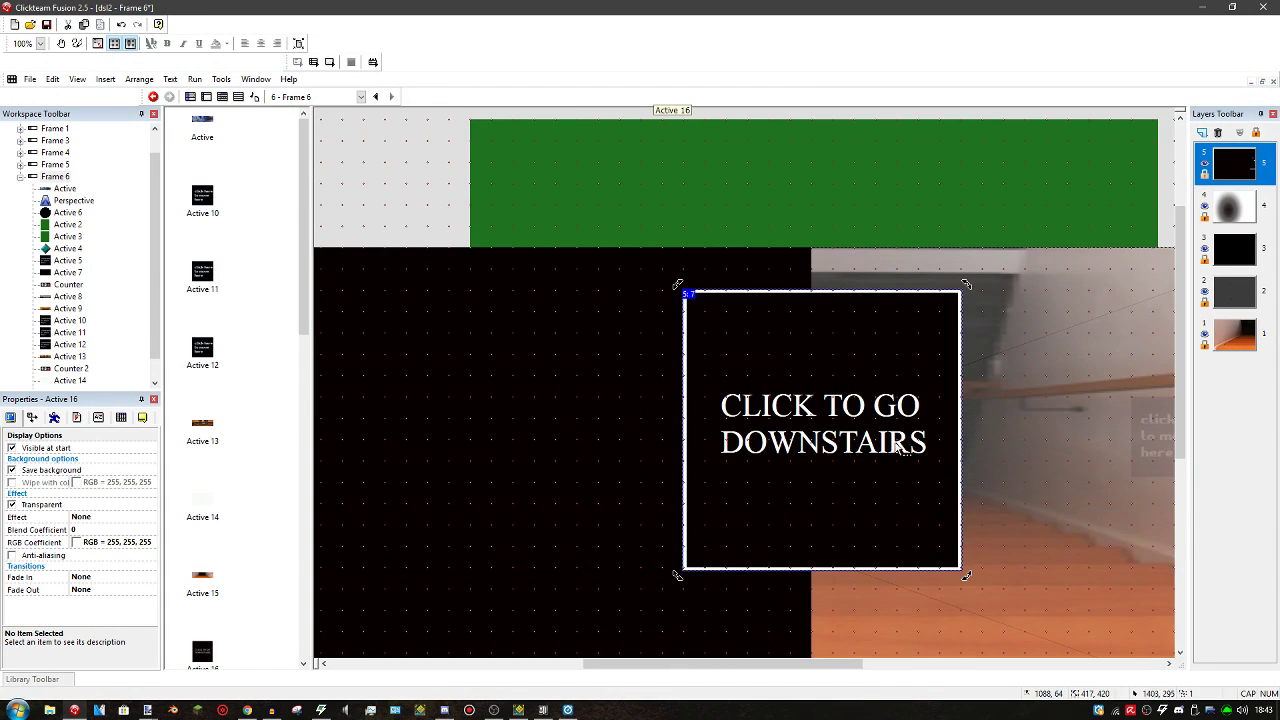
pyautogui.hscroll(3, 894, 444)
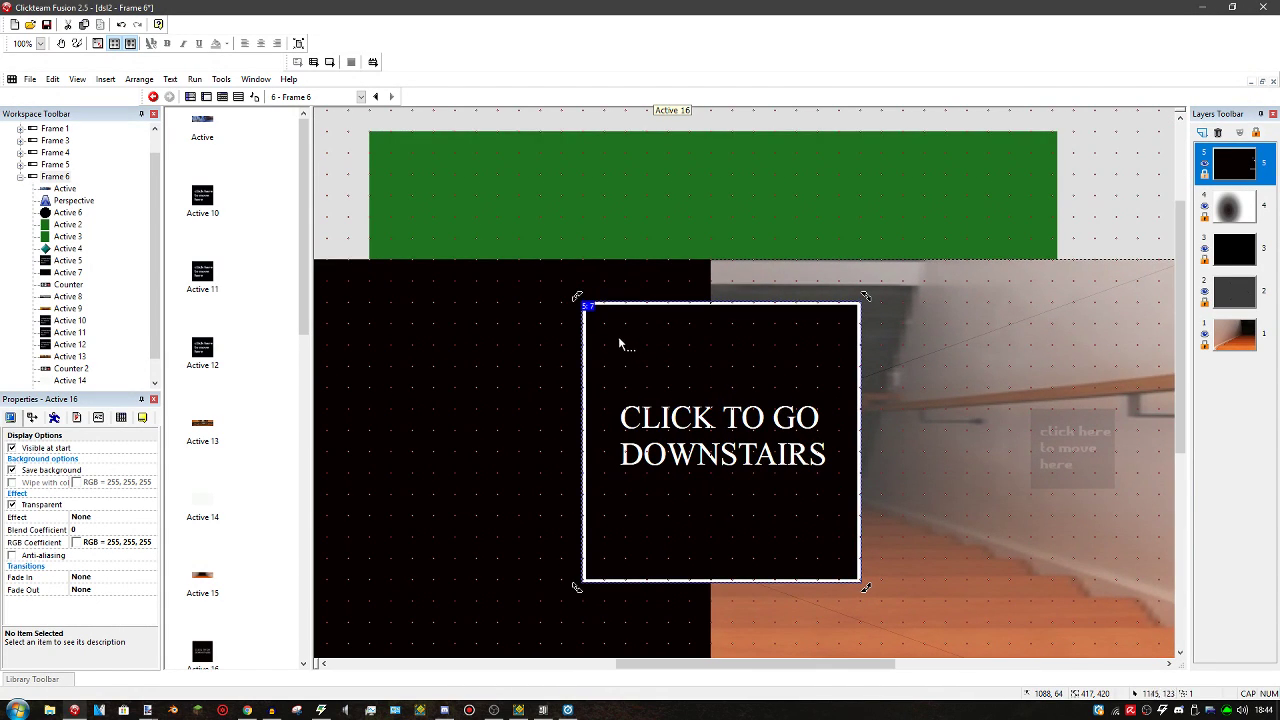
pyautogui.click(618, 339)
pyautogui.moveTo(576, 296); pyautogui.dragTo(612, 334)
pyautogui.moveTo(713, 424); pyautogui.dragTo(708, 417)
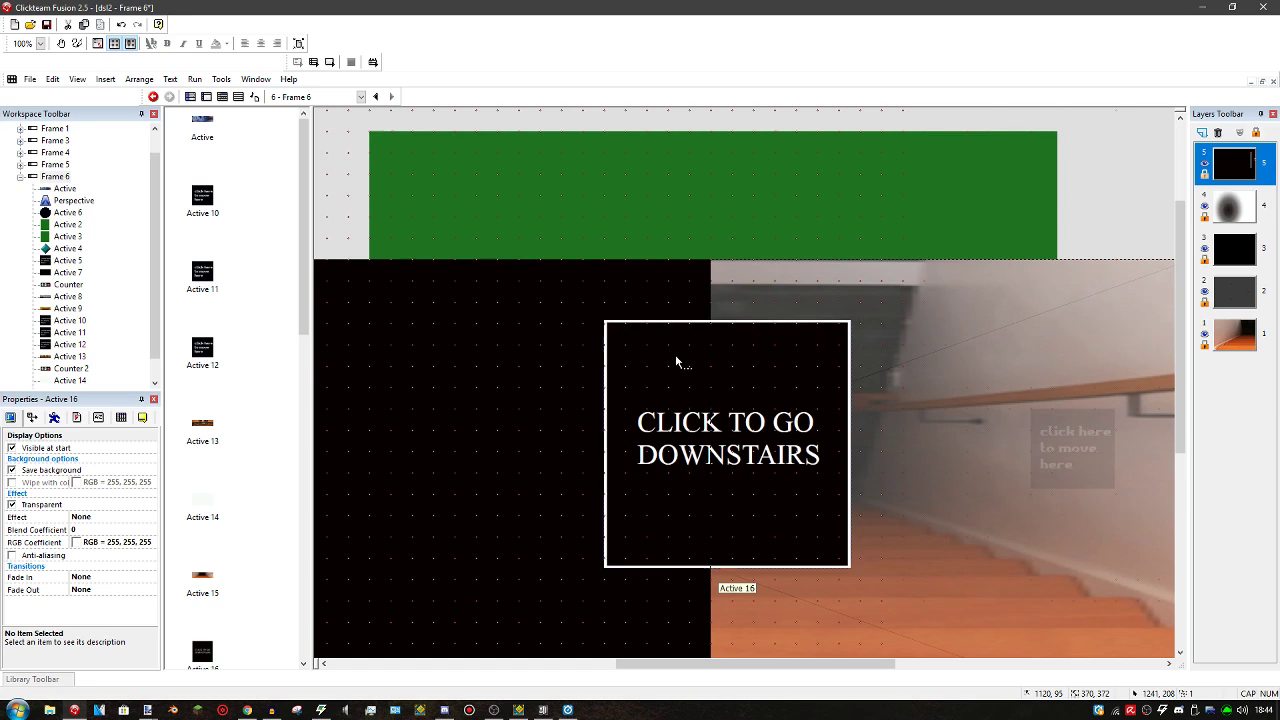
# Test-run Frame 6 to check the sign and staircase background, close the run, and open the frame's event editor
pyautogui.scroll(3, 573, 141)
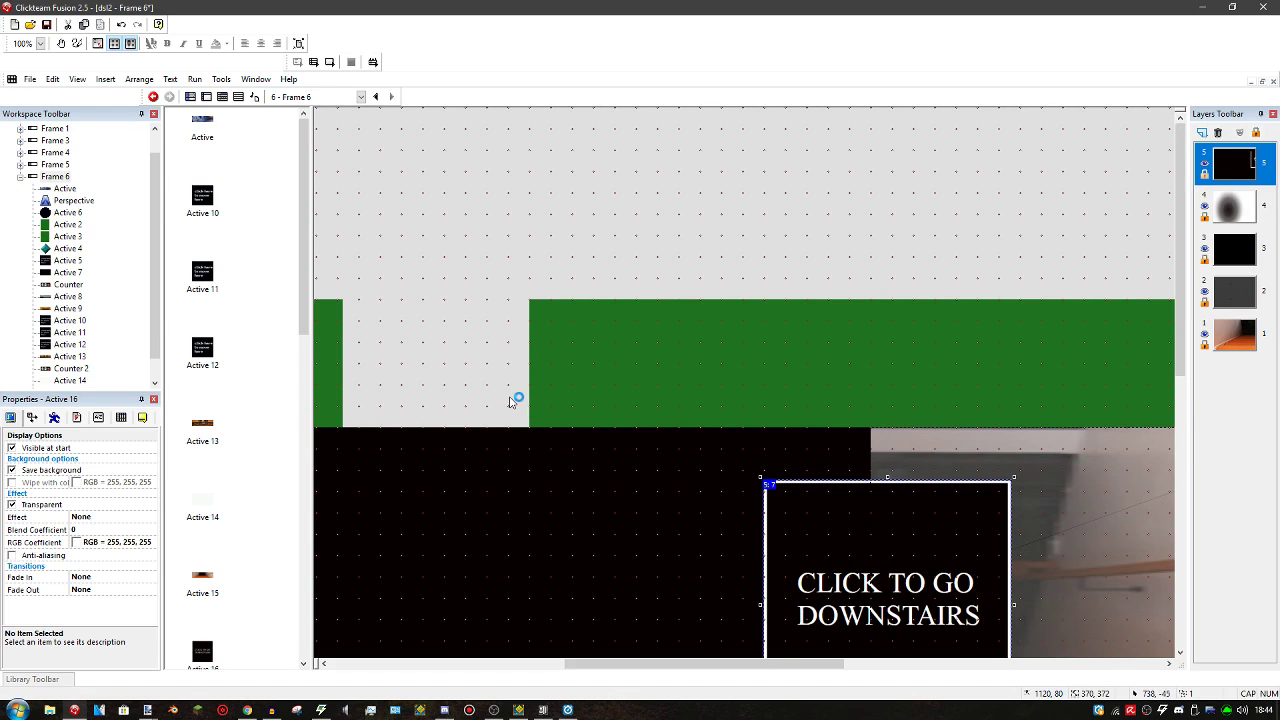
pyautogui.click(347, 65)
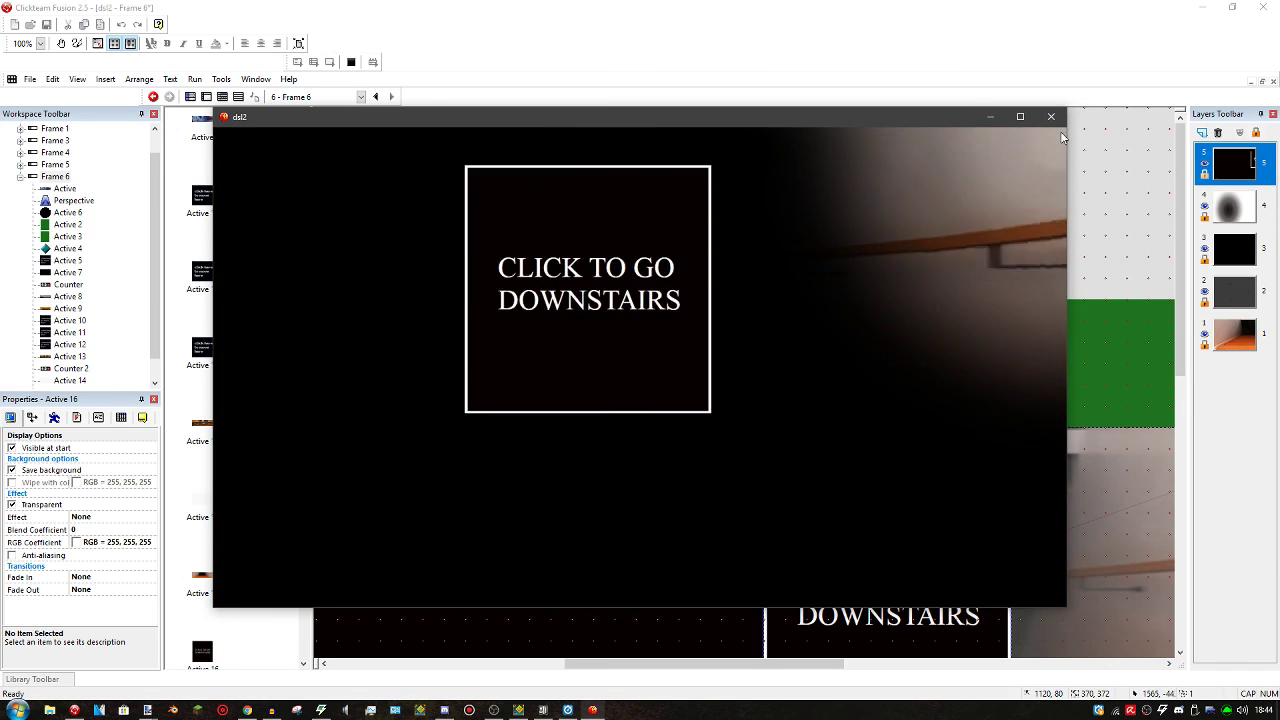
pyautogui.click(1051, 117)
pyautogui.click(222, 97)
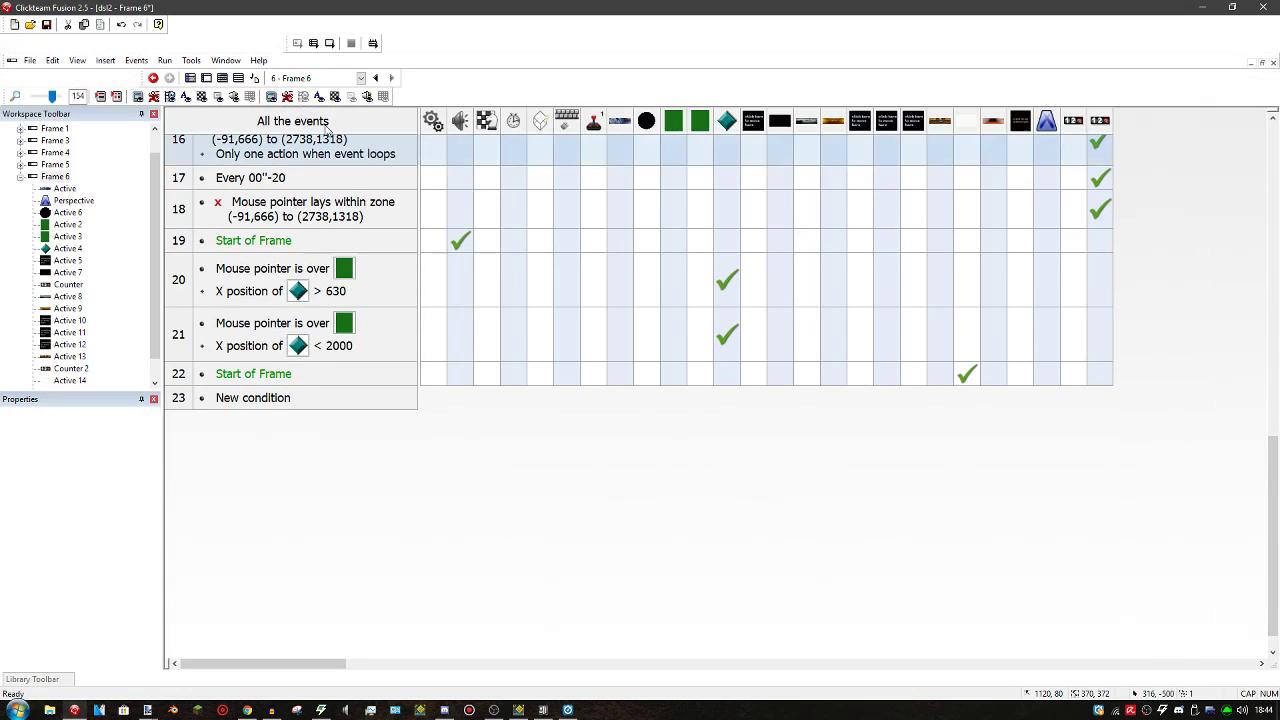
# Examine Frame 6's event list, checking the actions for the click, mouse zone and counter conditions
pyautogui.scroll(5, 567, 242)
pyautogui.hscroll(2, 567, 242)
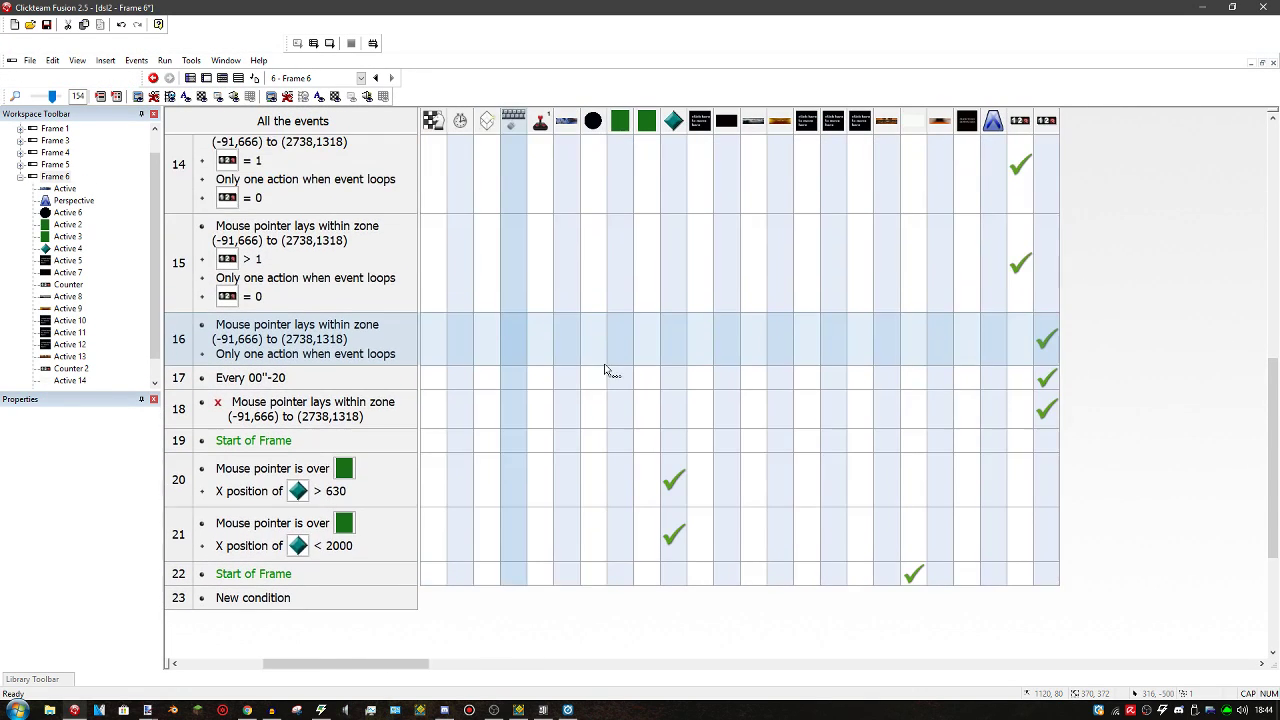
pyautogui.hscroll(-2, 604, 370)
pyautogui.scroll(5, 604, 370)
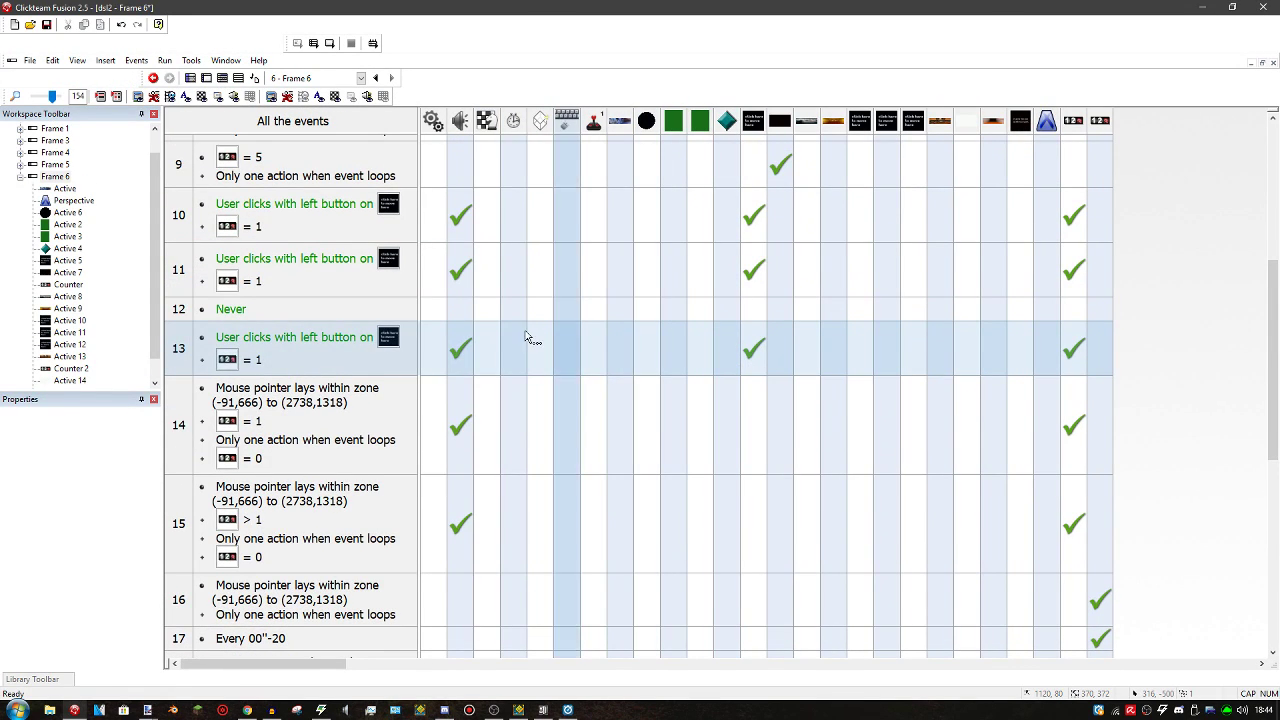
pyautogui.moveTo(757, 362)
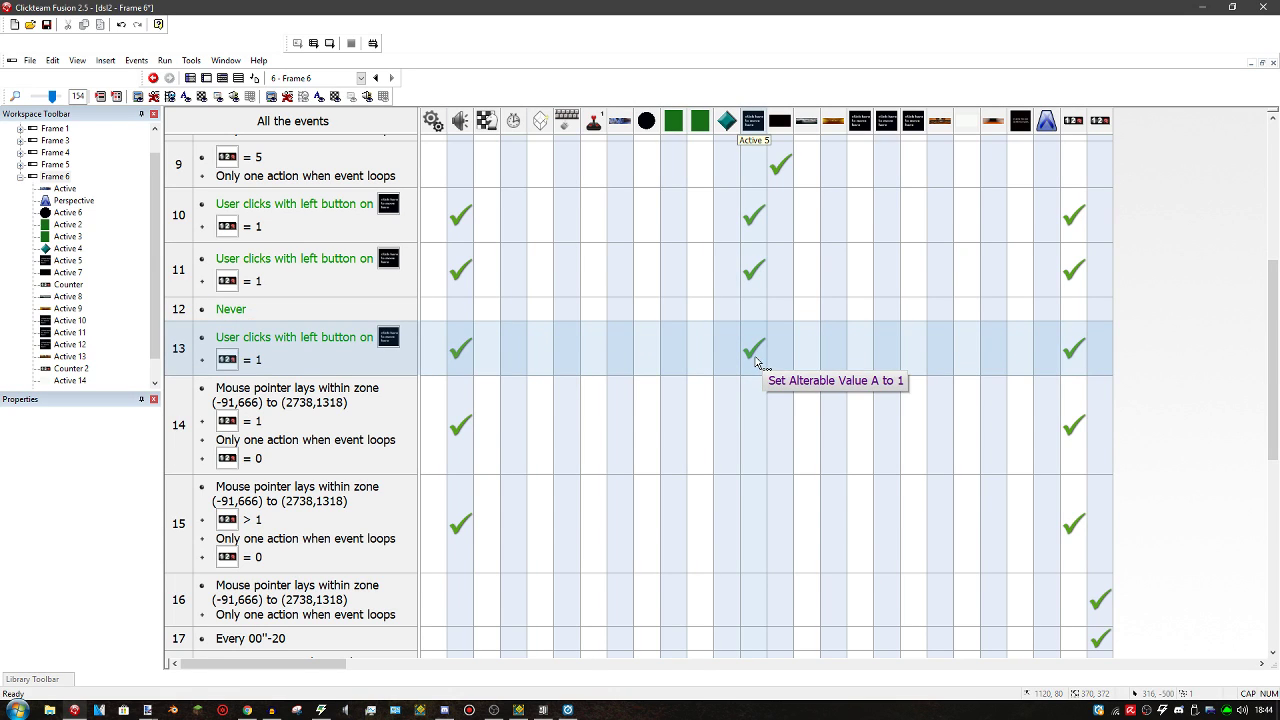
pyautogui.moveTo(758, 289)
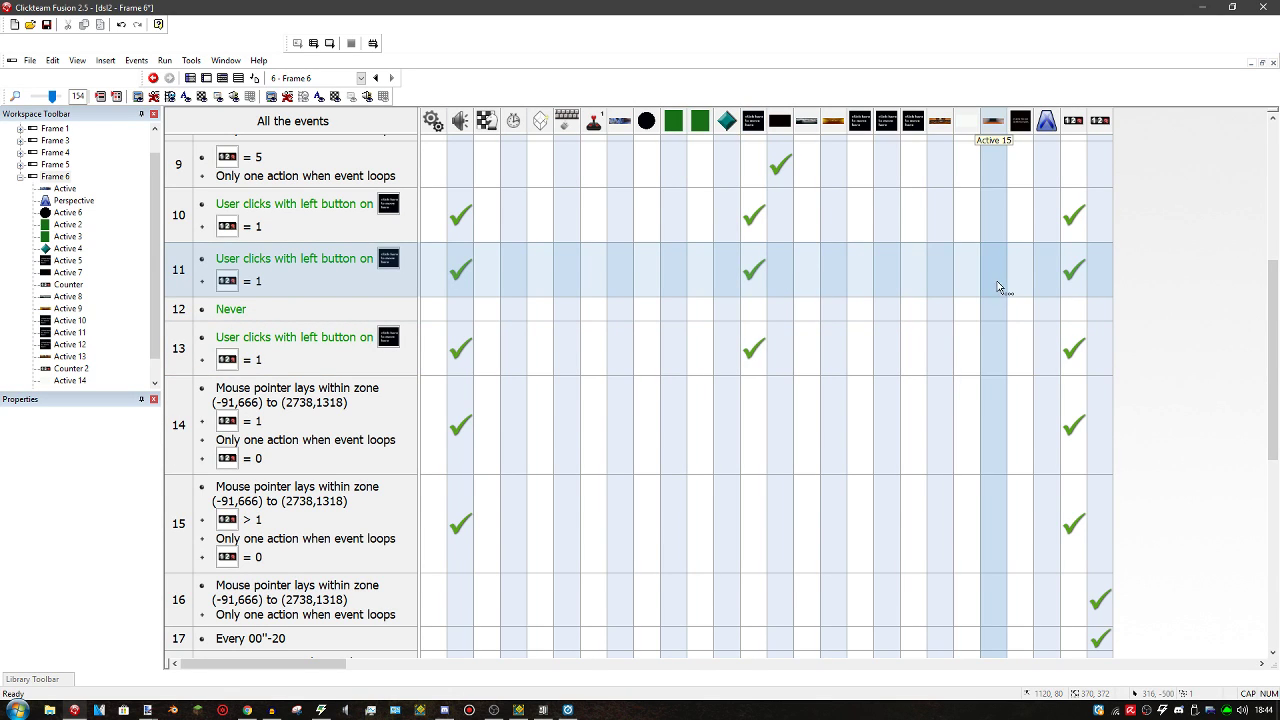
pyautogui.hscroll(7, 814, 311)
pyautogui.scroll(1, 814, 311)
pyautogui.moveTo(896, 308)
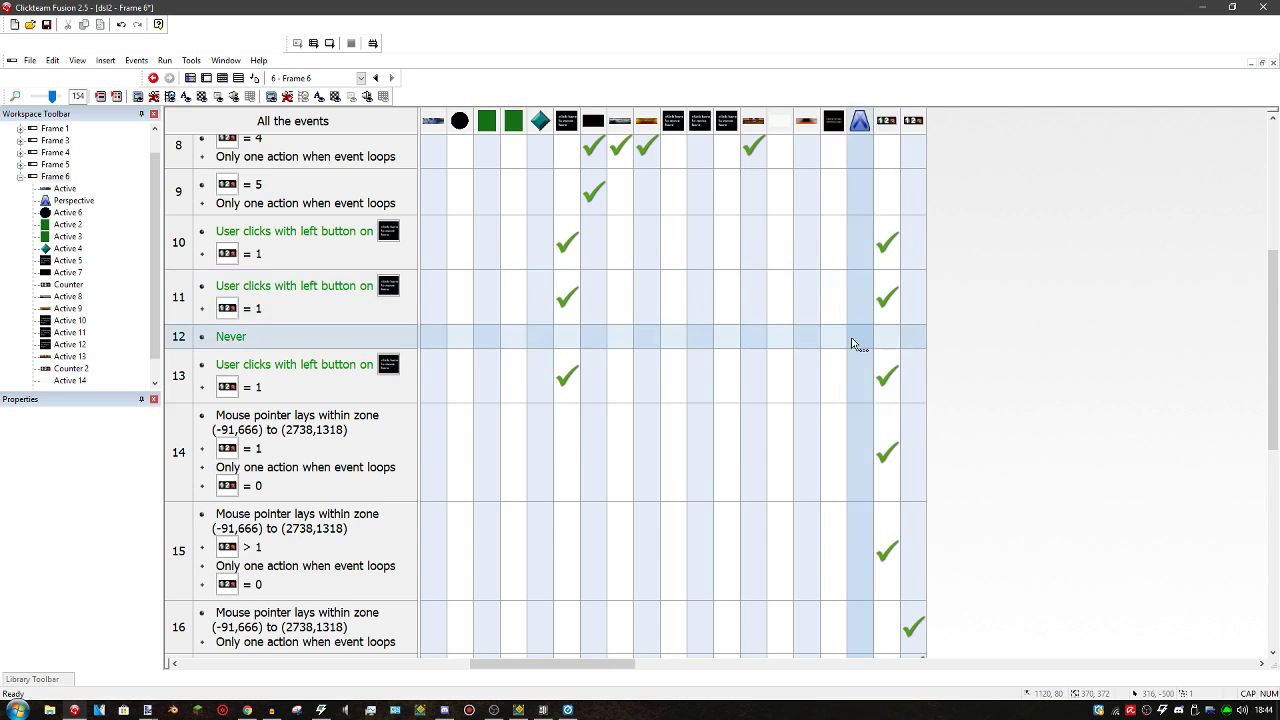
pyautogui.scroll(-1, 680, 370)
pyautogui.hscroll(-1, 680, 370)
pyautogui.moveTo(599, 354)
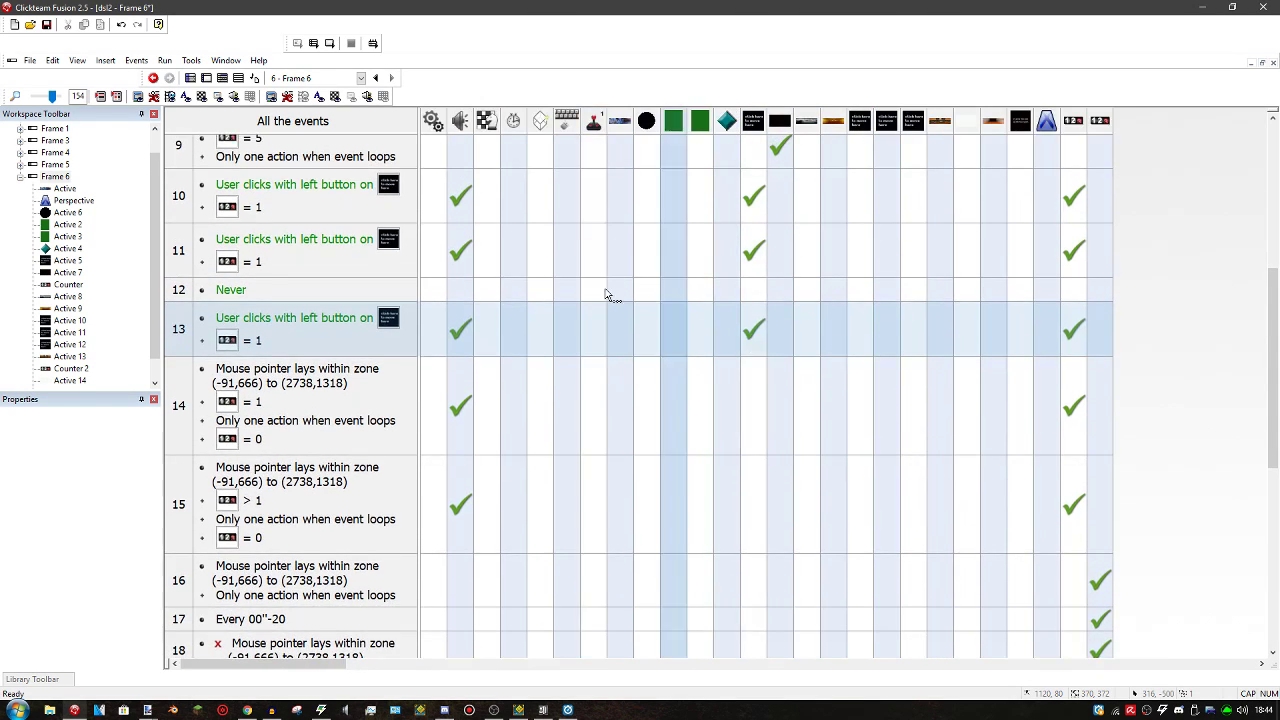
pyautogui.scroll(5, 609, 294)
pyautogui.hscroll(-2, 591, 471)
pyautogui.scroll(1, 668, 474)
pyautogui.hscroll(4, 694, 432)
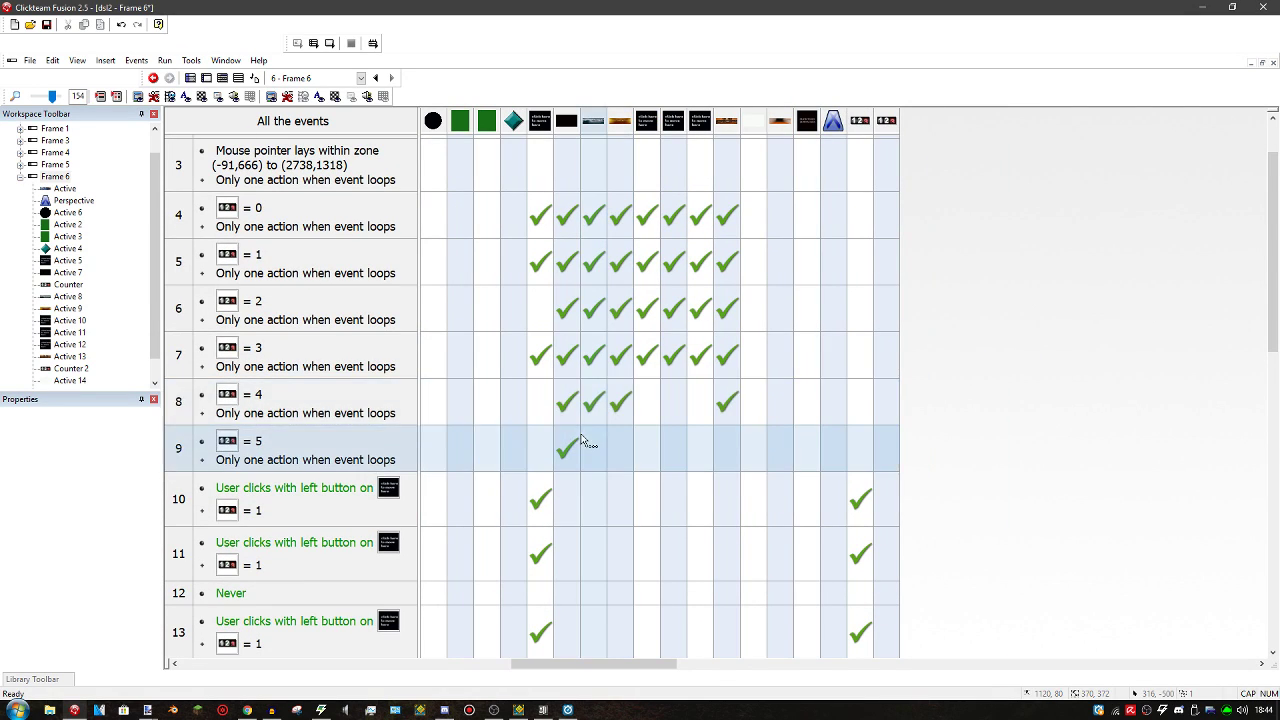
# Copy Active 9's Make invisible action to Active 10, Active 11 and Active 12 in the counter = 4 event
pyautogui.moveTo(624, 406)
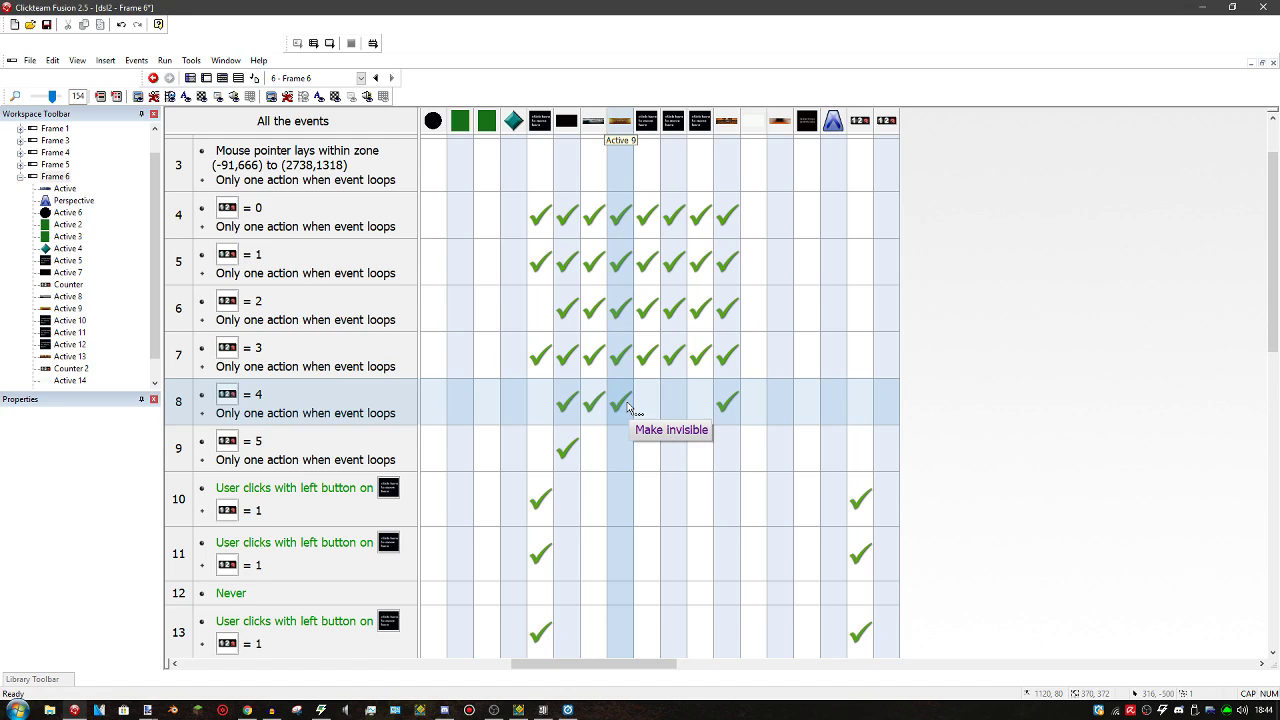
pyautogui.moveTo(627, 405); pyautogui.dragTo(665, 410)
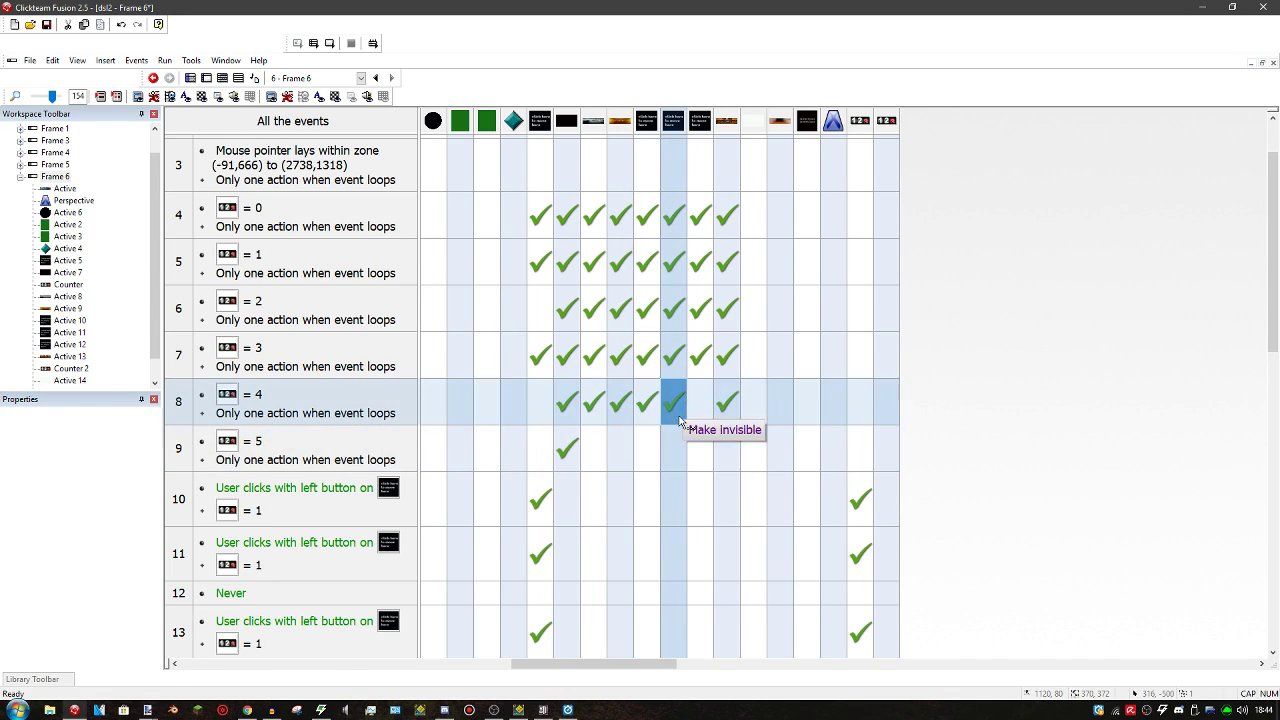
pyautogui.moveTo(679, 428); pyautogui.dragTo(704, 418)
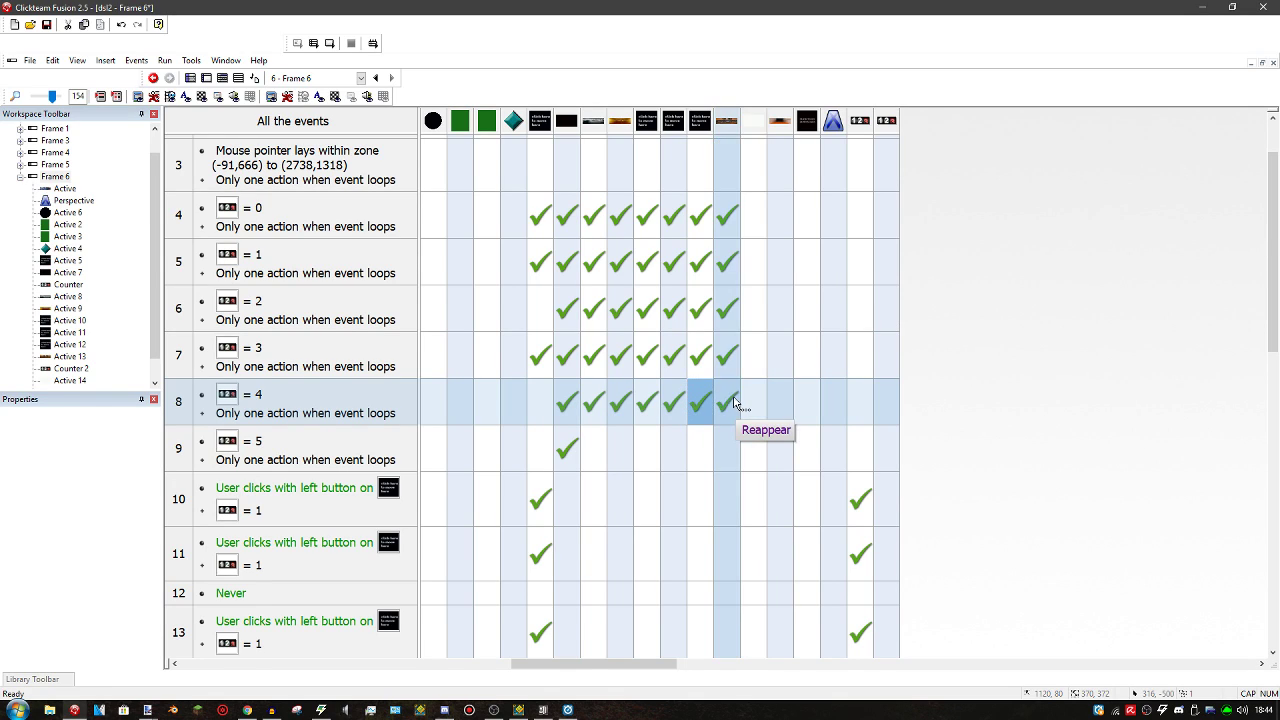
# Make Active 8 to Active 13 invisible in the counter = 5 event, and put Active 15's Reappear action in the counter = 4 event
pyautogui.moveTo(727, 401); pyautogui.dragTo(779, 449)
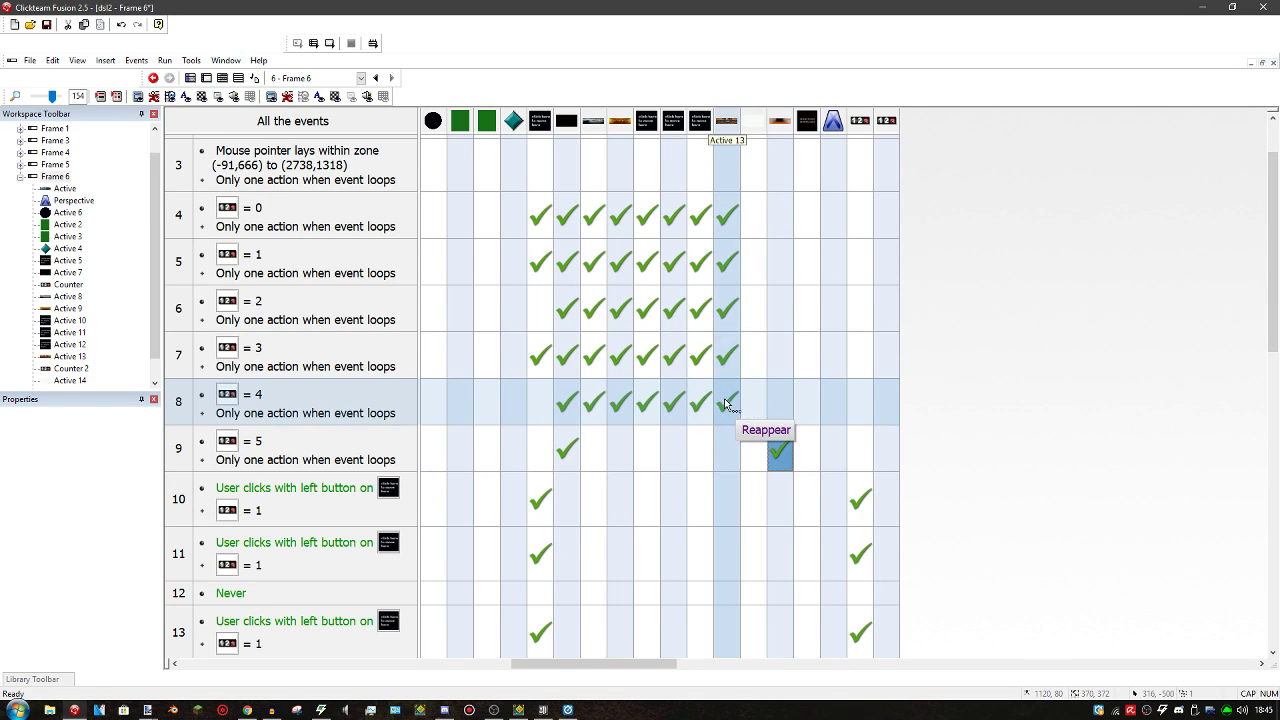
pyautogui.moveTo(703, 401); pyautogui.dragTo(680, 450)
pyautogui.moveTo(777, 449); pyautogui.dragTo(774, 409)
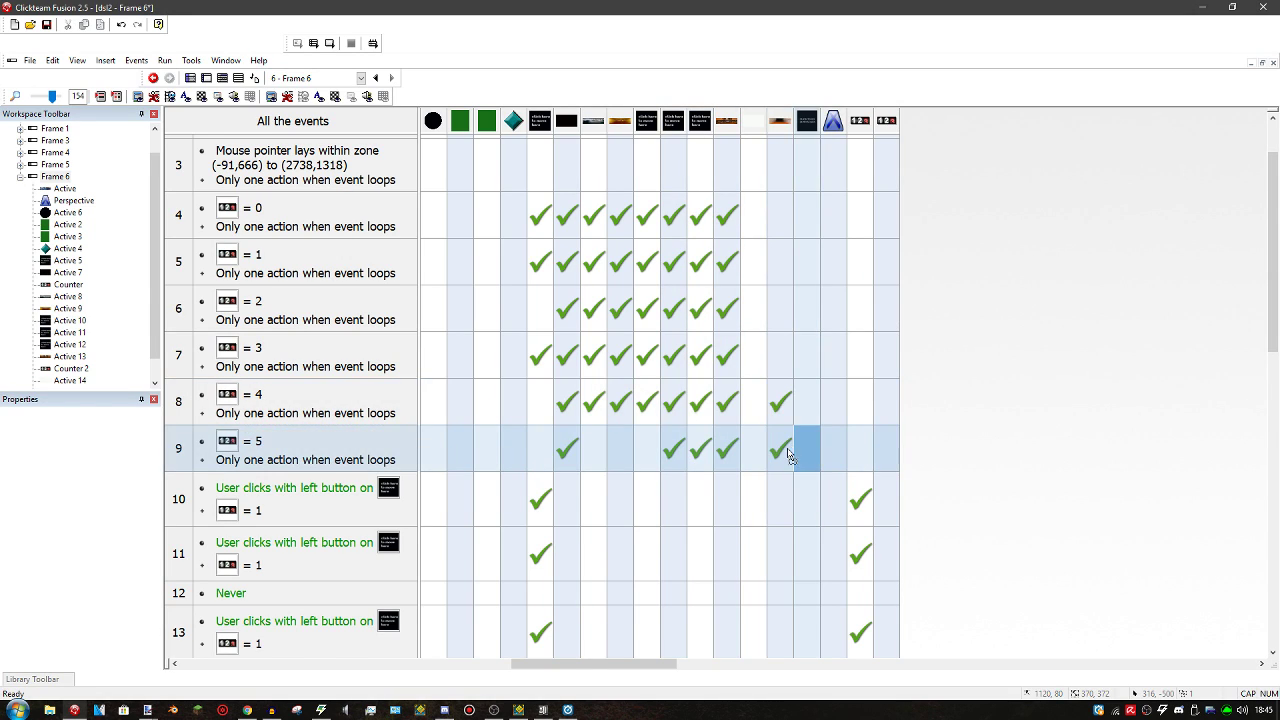
pyautogui.click(780, 449)
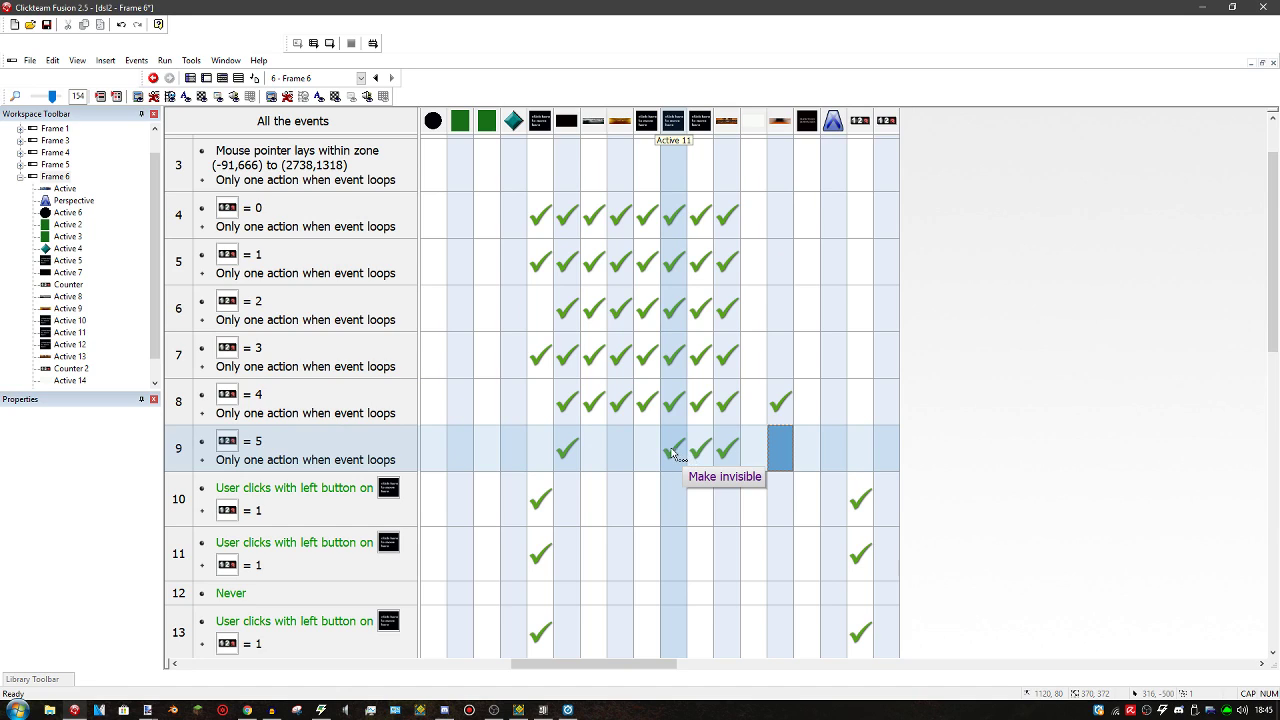
pyautogui.moveTo(672, 452); pyautogui.dragTo(596, 452)
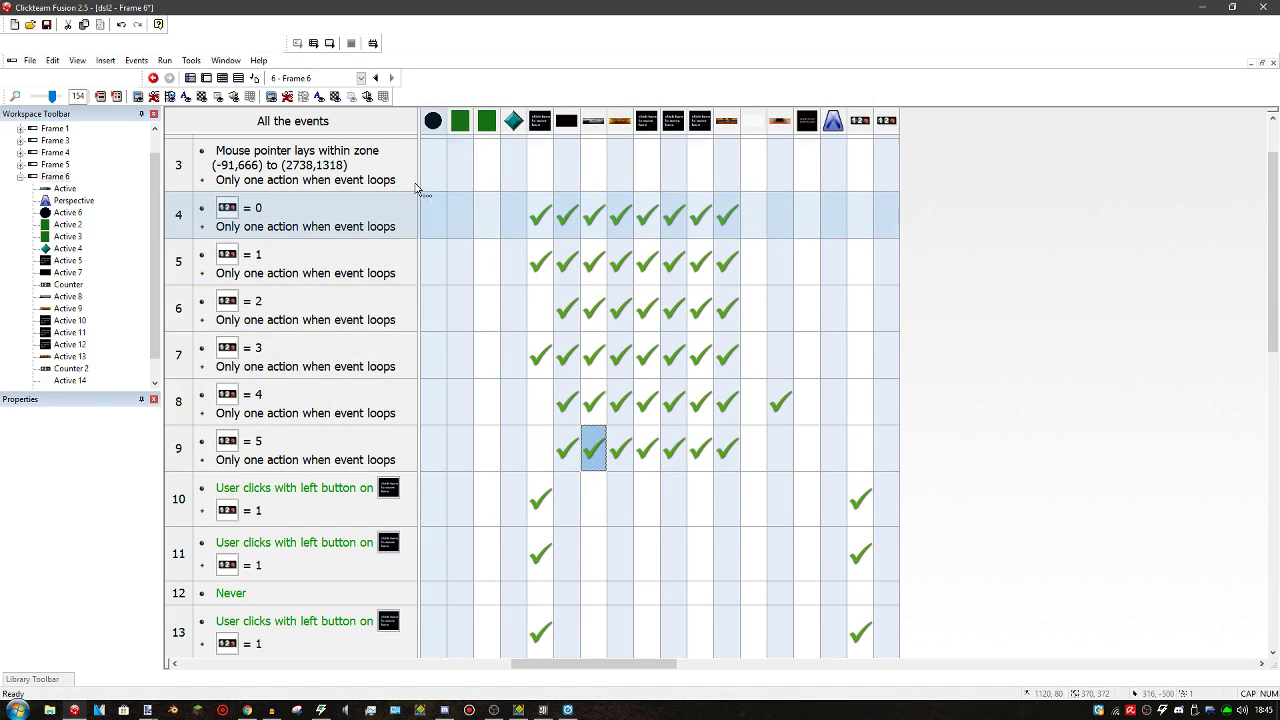
# Test-run Frame 6, use the "click here to move here" spot, and close the run
pyautogui.click(330, 43)
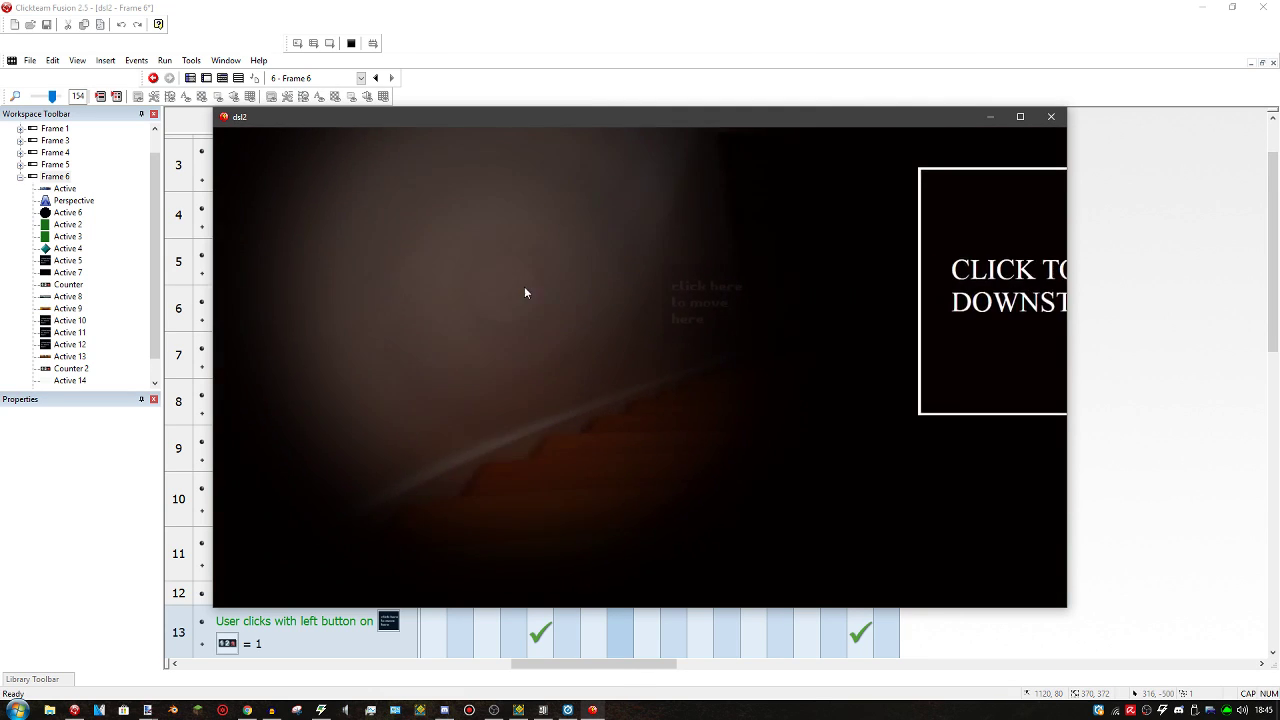
pyautogui.click(725, 300)
pyautogui.click(1051, 116)
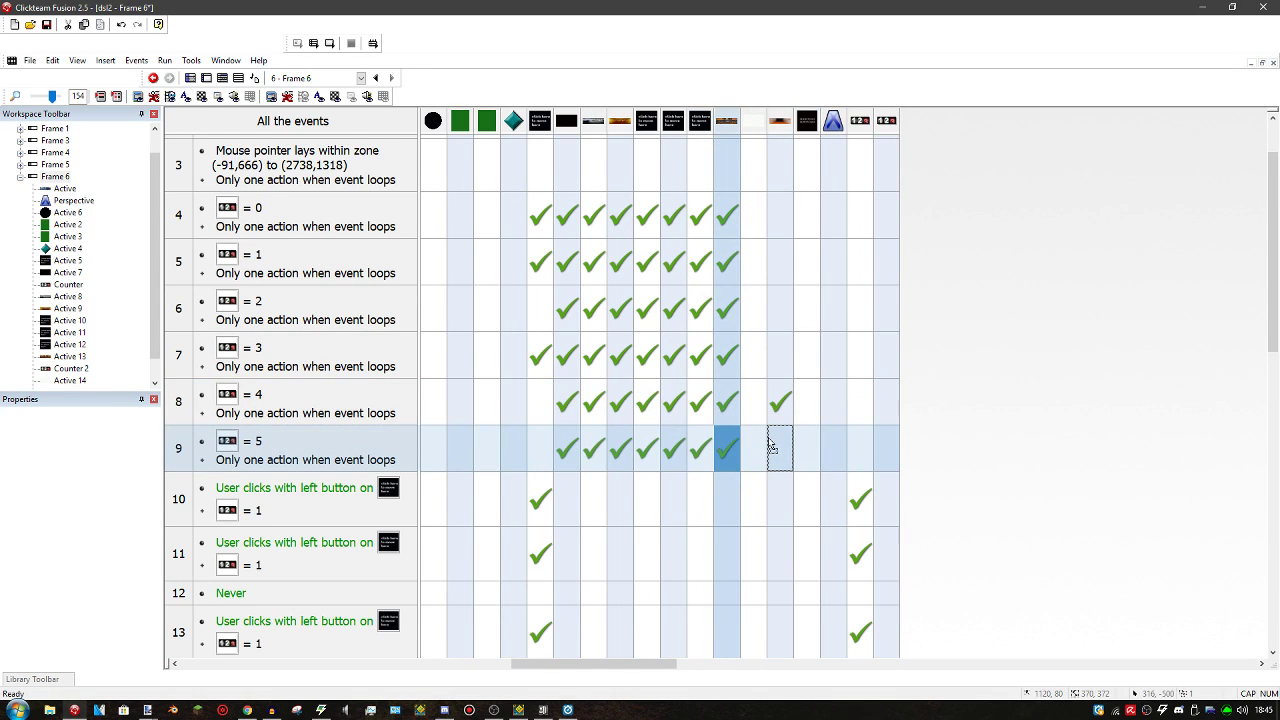
# Make Active 15 invisible in the counter = 0 to 3 and counter = 5 events, and test-run Frame 6
pyautogui.moveTo(777, 449); pyautogui.dragTo(780, 216)
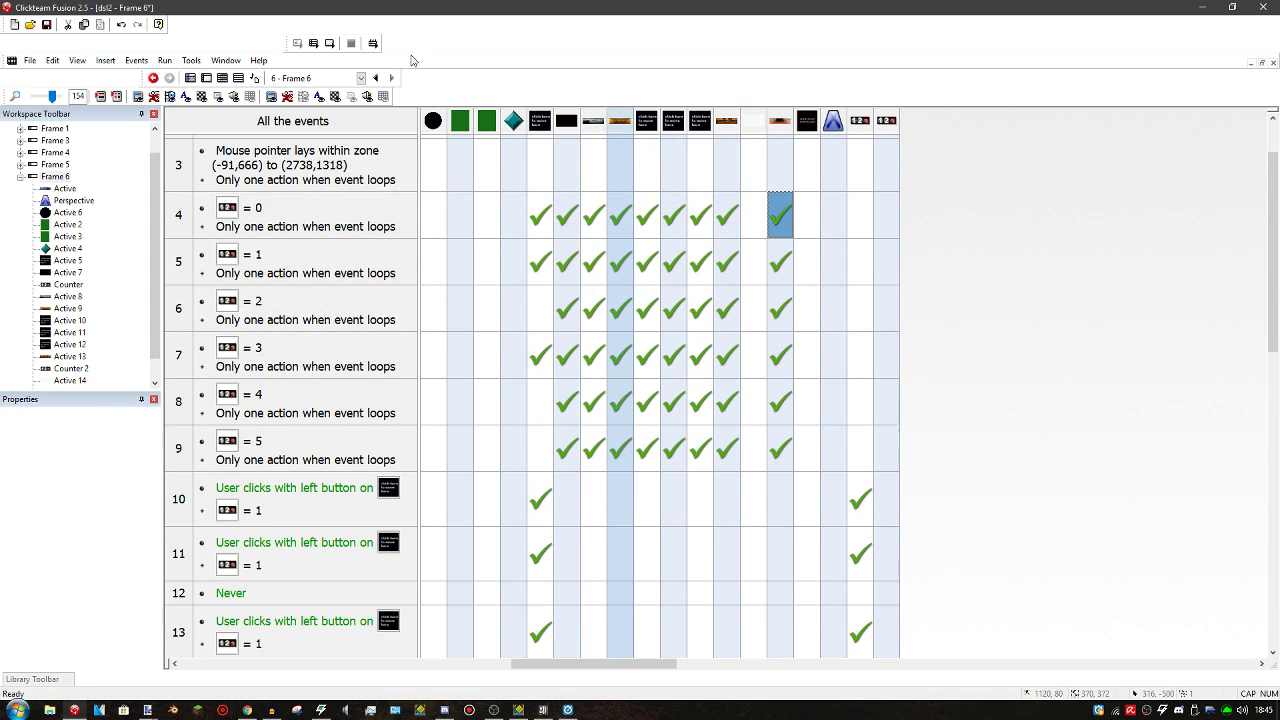
pyautogui.click(338, 48)
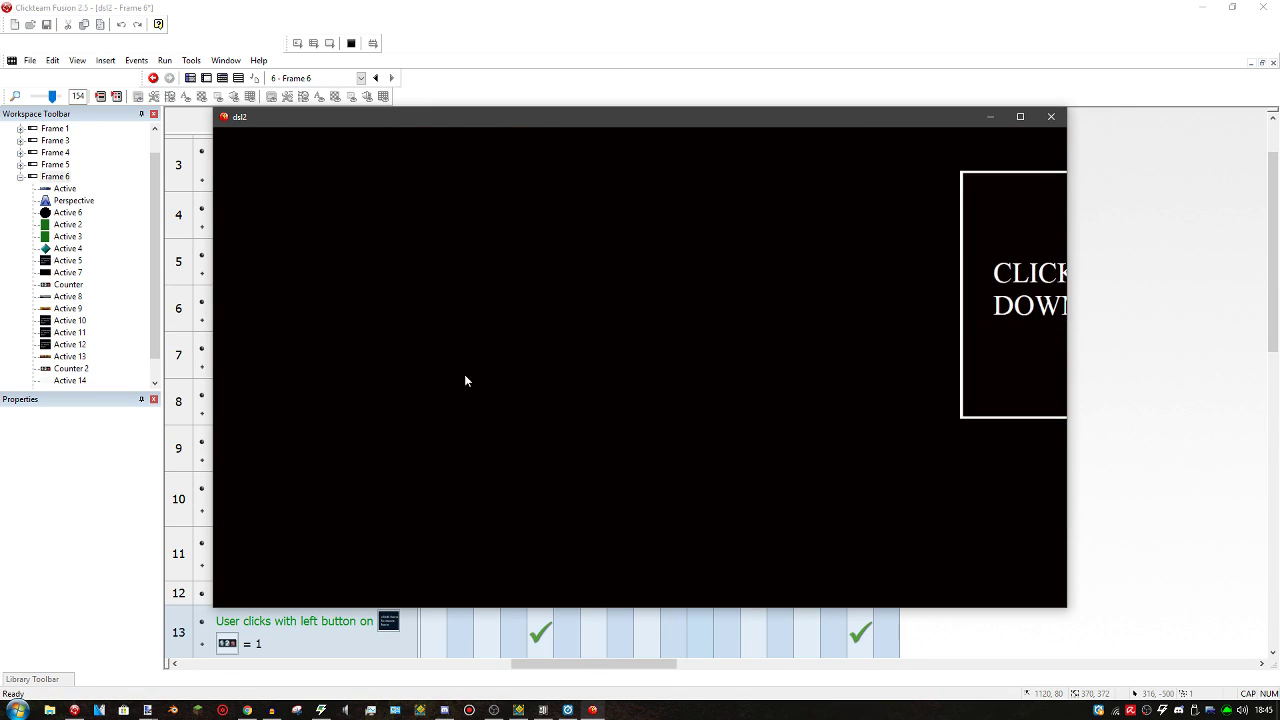
pyautogui.click(1051, 116)
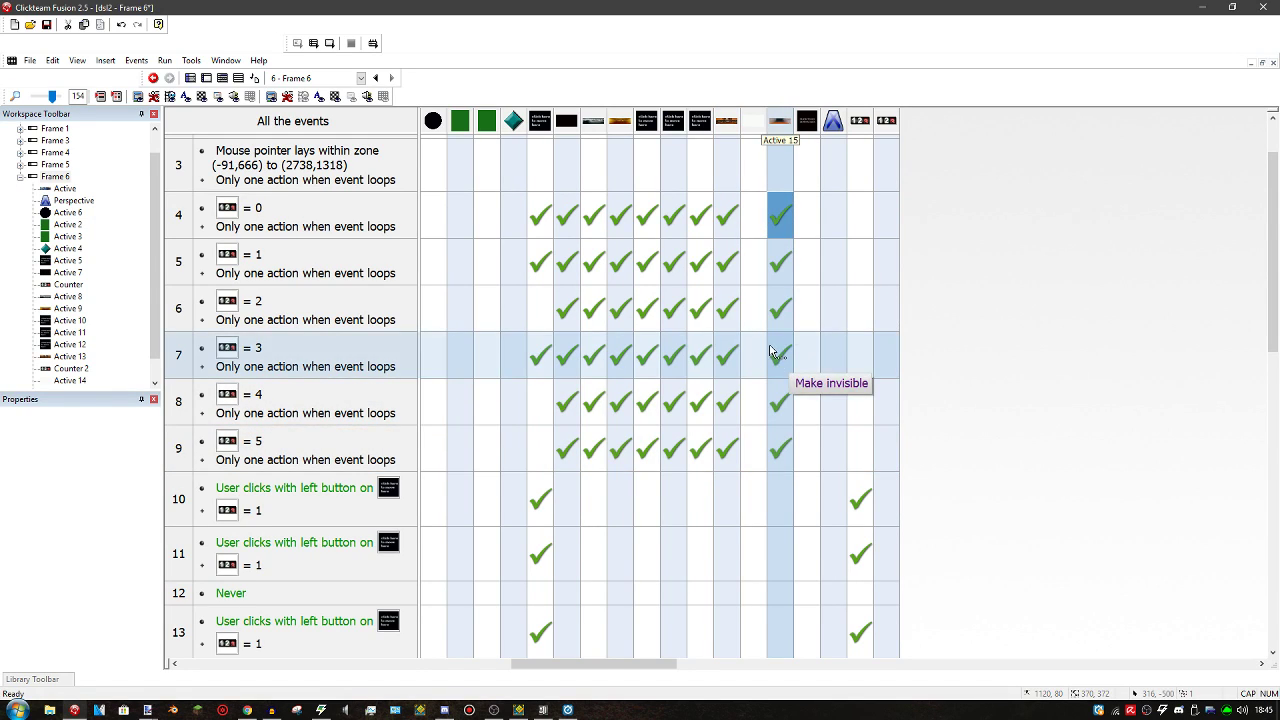
pyautogui.click(778, 405)
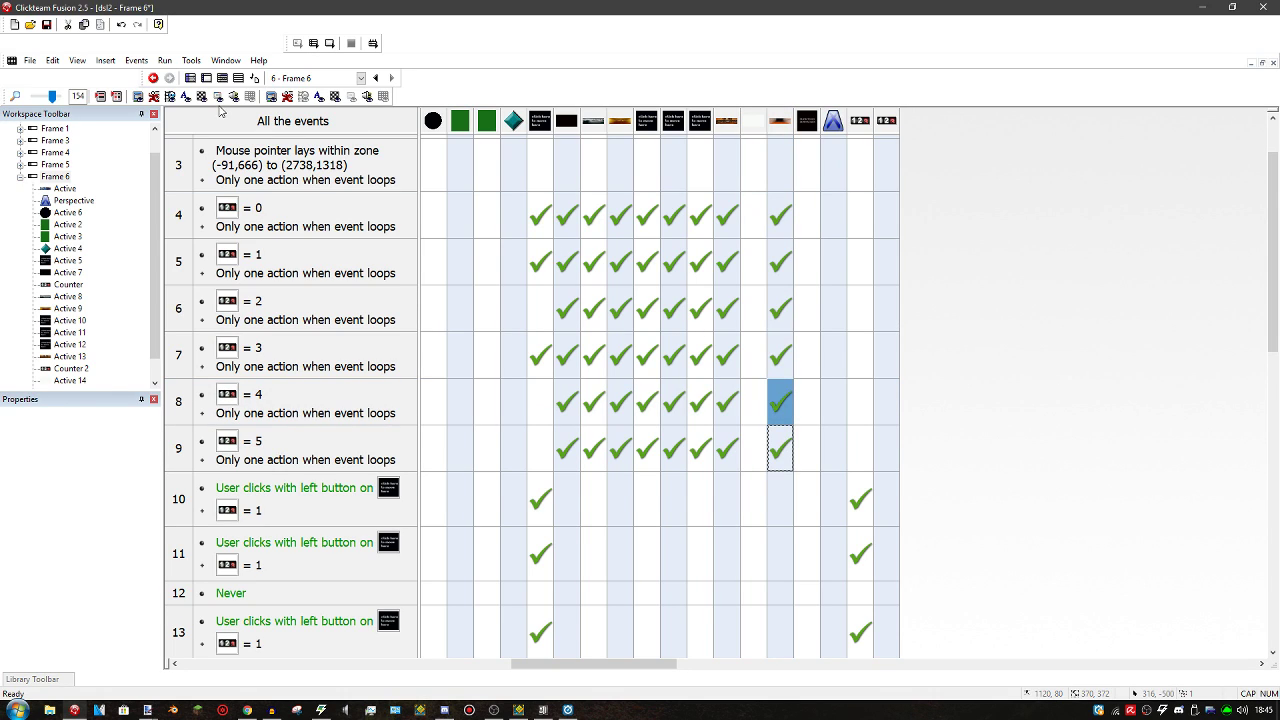
pyautogui.scroll(-1, 310, 270)
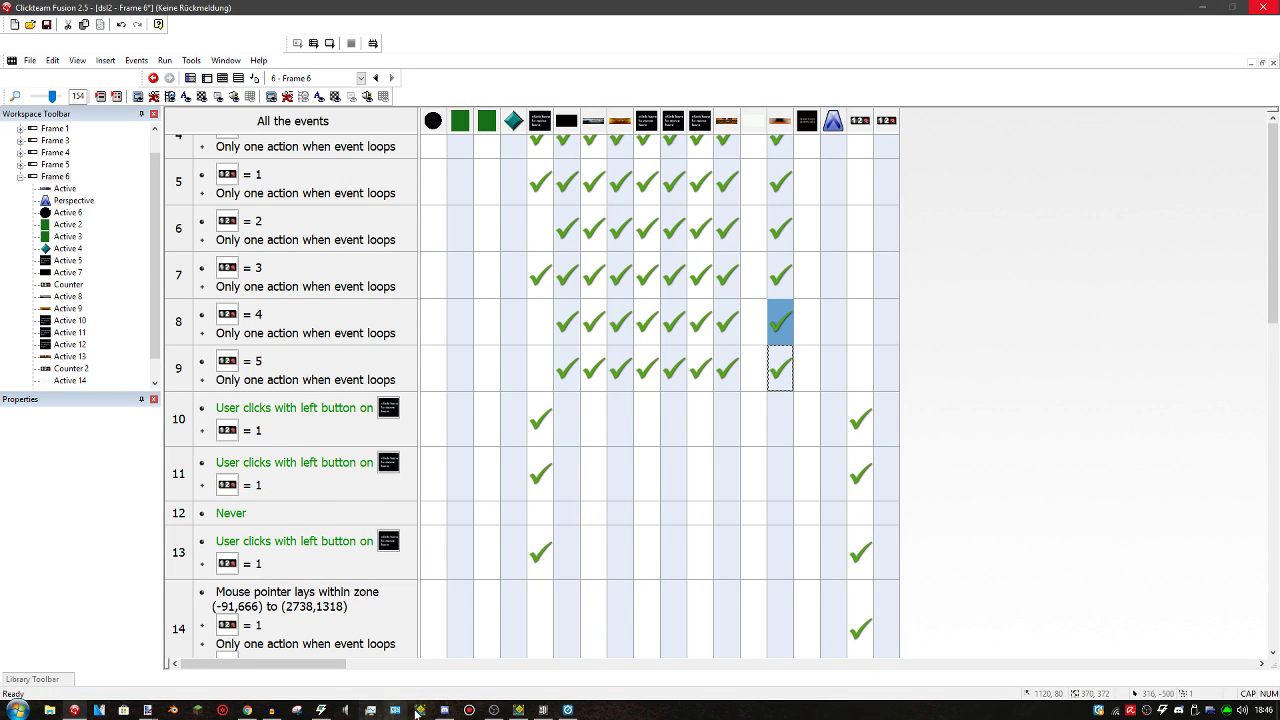
pyautogui.click(490, 710)
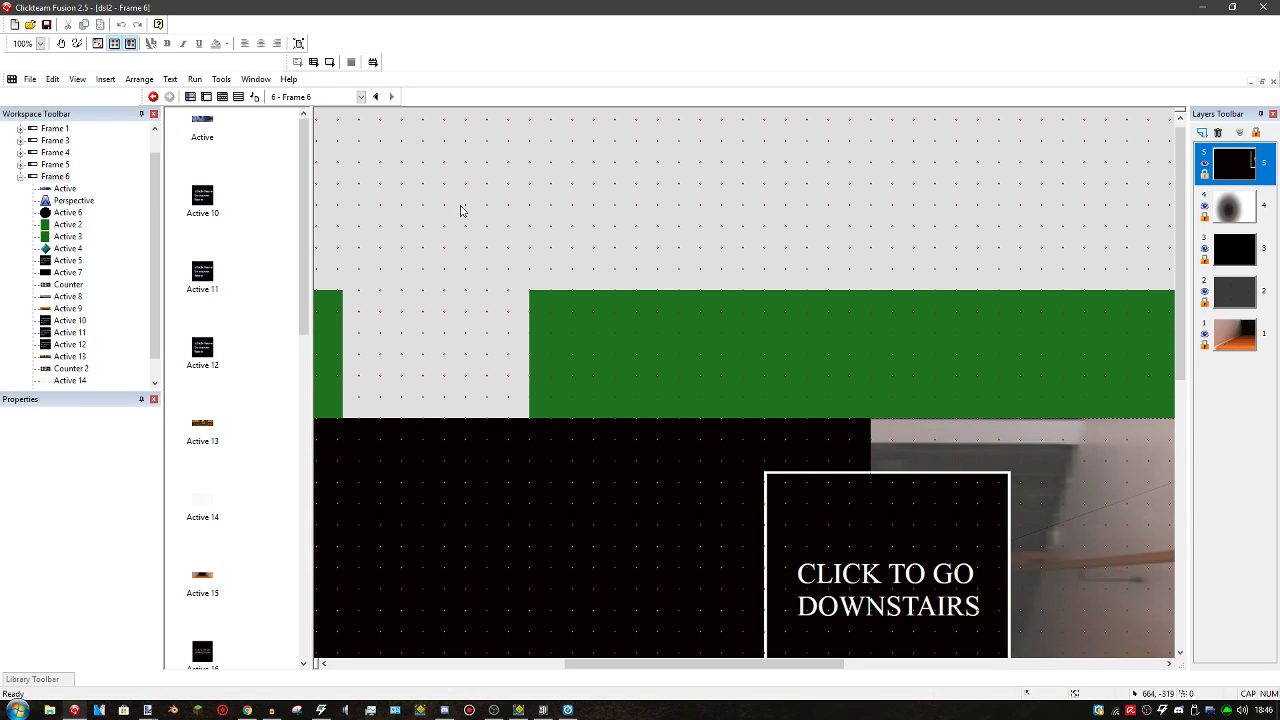
# Switch to layer 4 and move Active 6, the round light overlay, down towards the bottom of the frame
pyautogui.click(1262, 204)
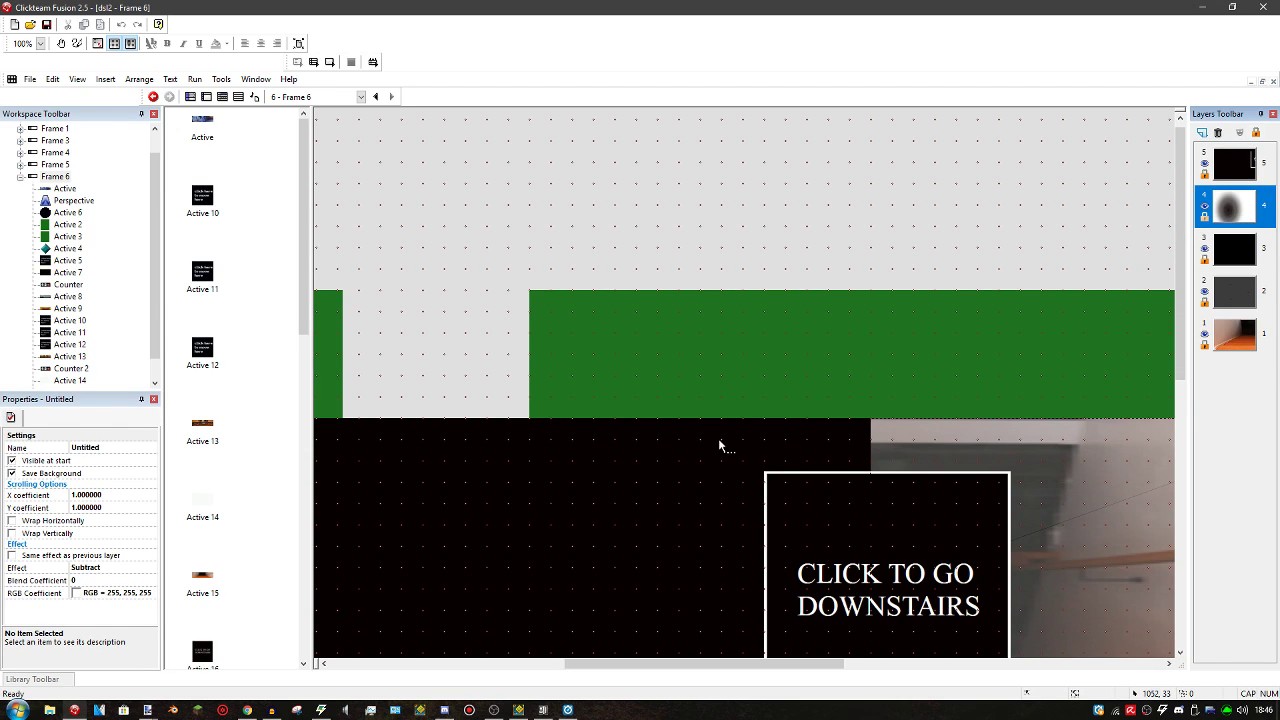
pyautogui.scroll(-5, 629, 437)
pyautogui.scroll(-4, 620, 415)
pyautogui.keyDown('shift'); pyautogui.hscroll(-5, 702, 471); pyautogui.keyUp('shift')
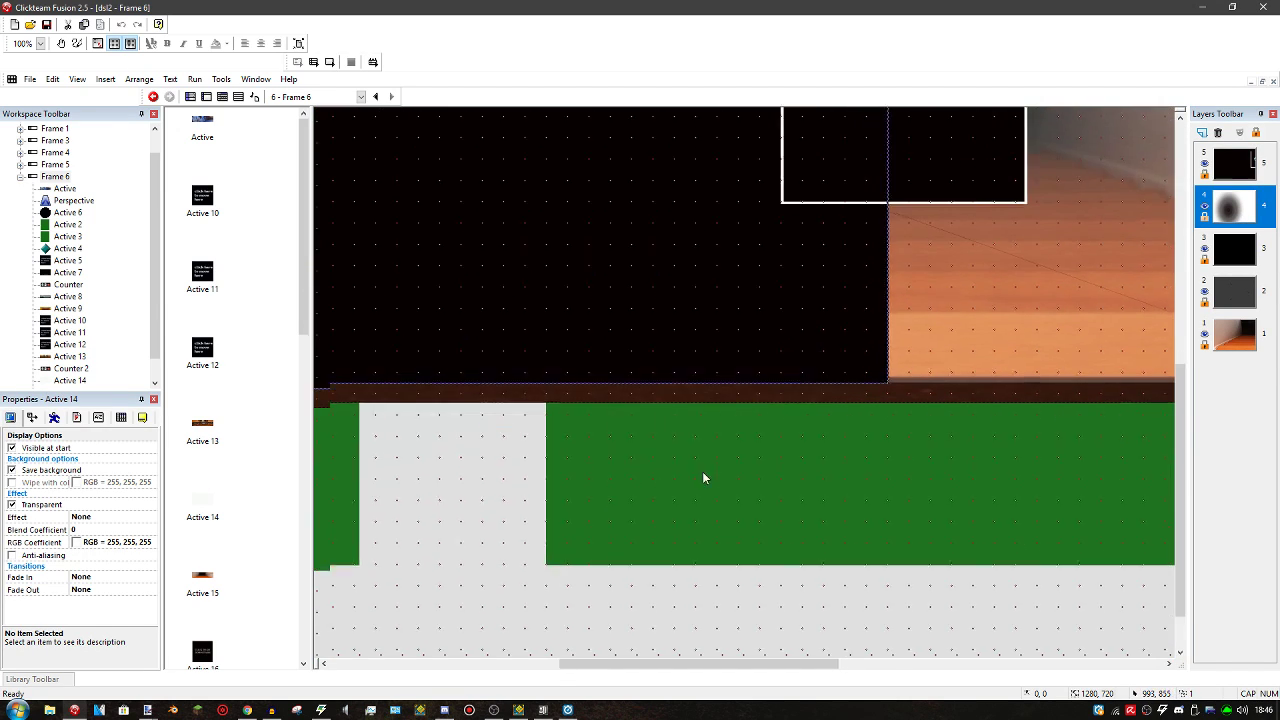
pyautogui.scroll(3, 707, 445)
pyautogui.keyDown('shift'); pyautogui.hscroll(-5, 707, 448); pyautogui.keyUp('shift')
pyautogui.scroll(3, 857, 594)
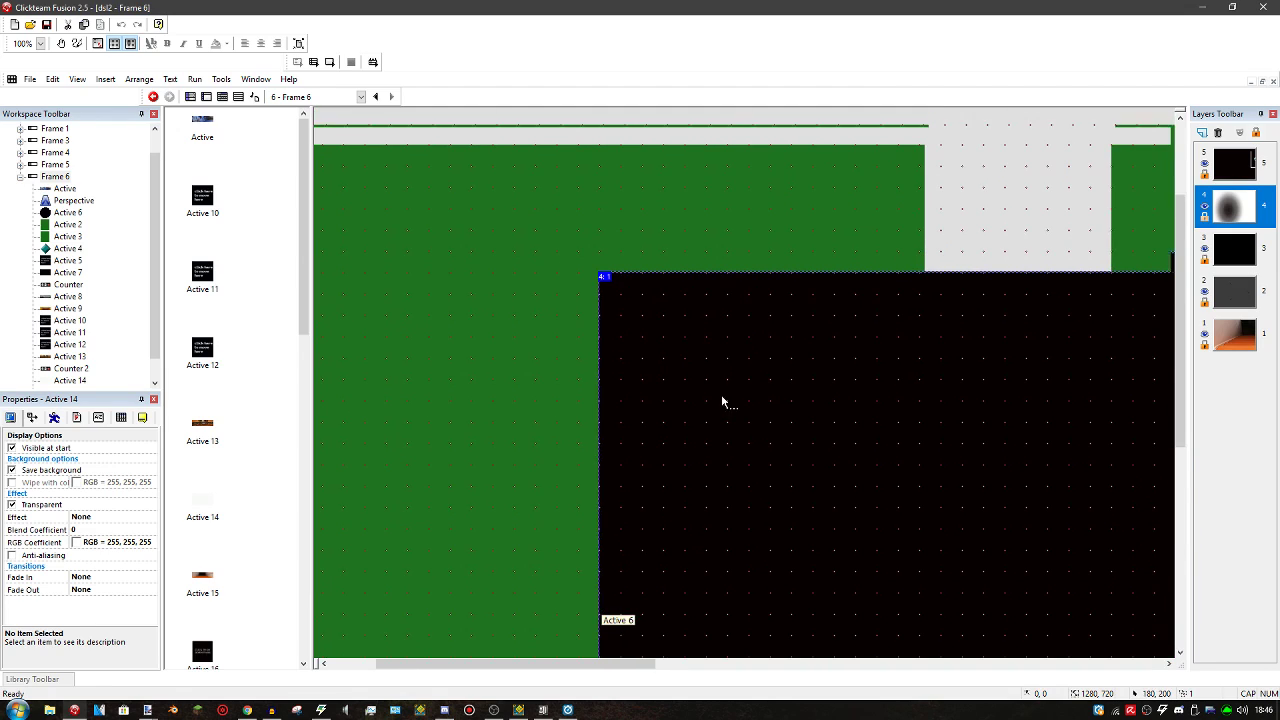
pyautogui.scroll(-3, 756, 521)
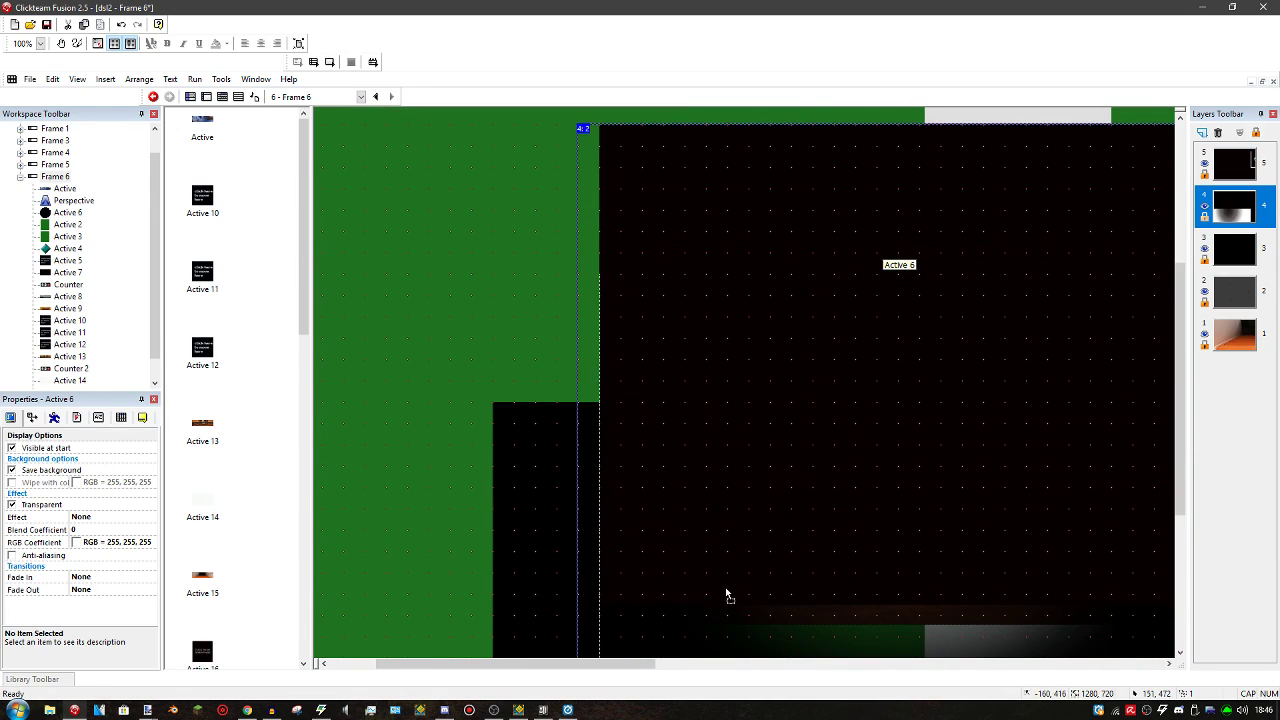
pyautogui.click(710, 475)
pyautogui.moveTo(697, 343); pyautogui.dragTo(612, 545)
pyautogui.click(640, 360)
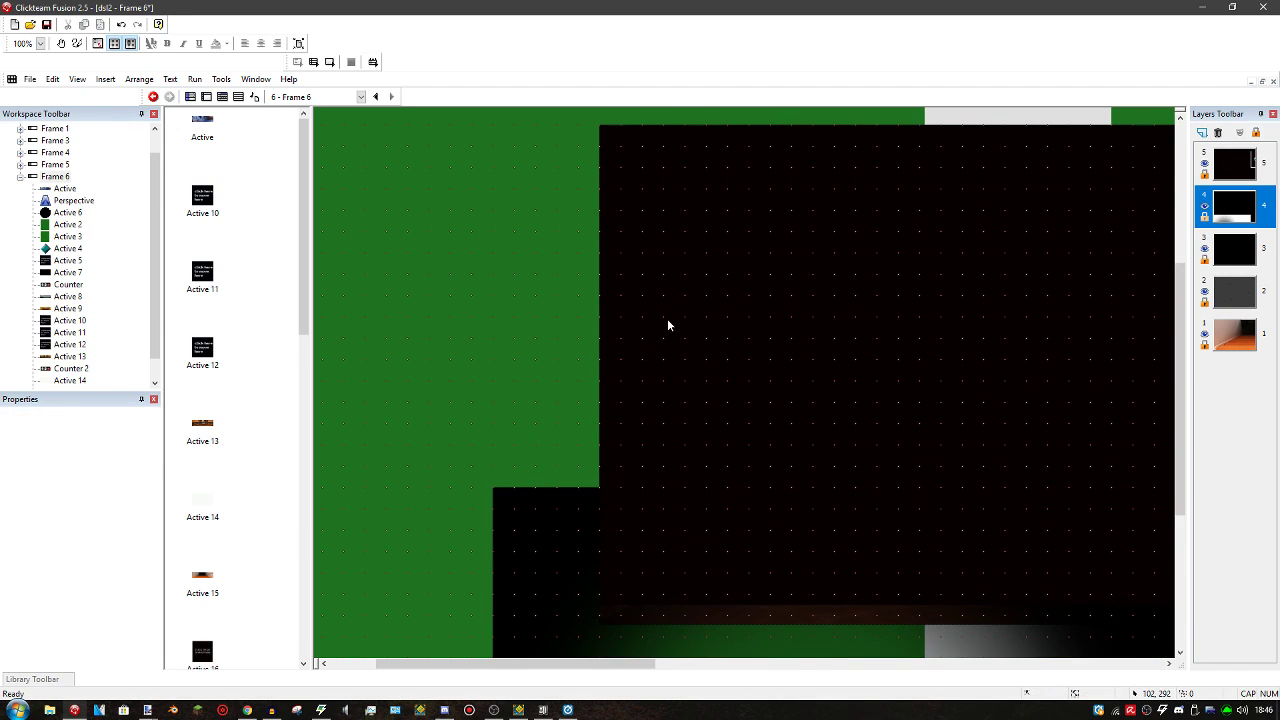
# Switch to layer 5 and move the black cover Active 7 left to about X -1344, off the staircase picture
pyautogui.scroll(3, 1077, 234)
pyautogui.click(1234, 250)
pyautogui.click(815, 495)
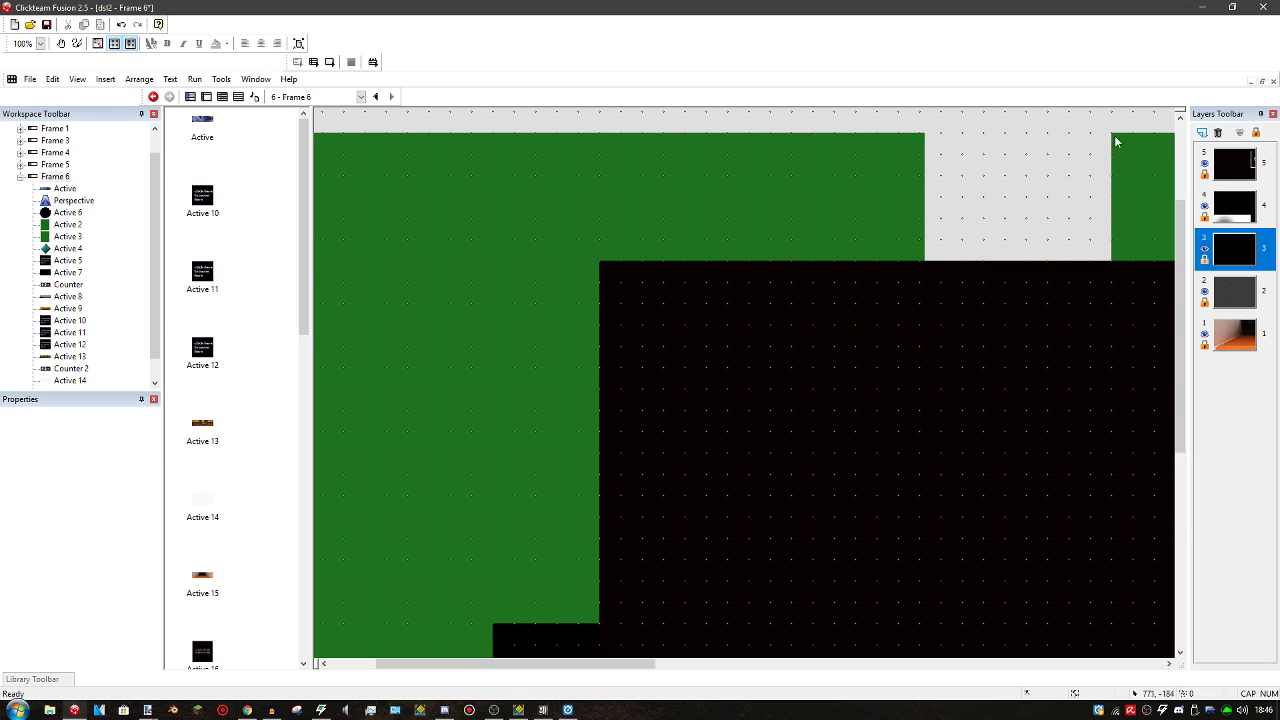
pyautogui.click(1244, 165)
pyautogui.moveTo(851, 463); pyautogui.dragTo(549, 450)
pyautogui.hscroll(8, 545, 360)
pyautogui.scroll(-2, 545, 360)
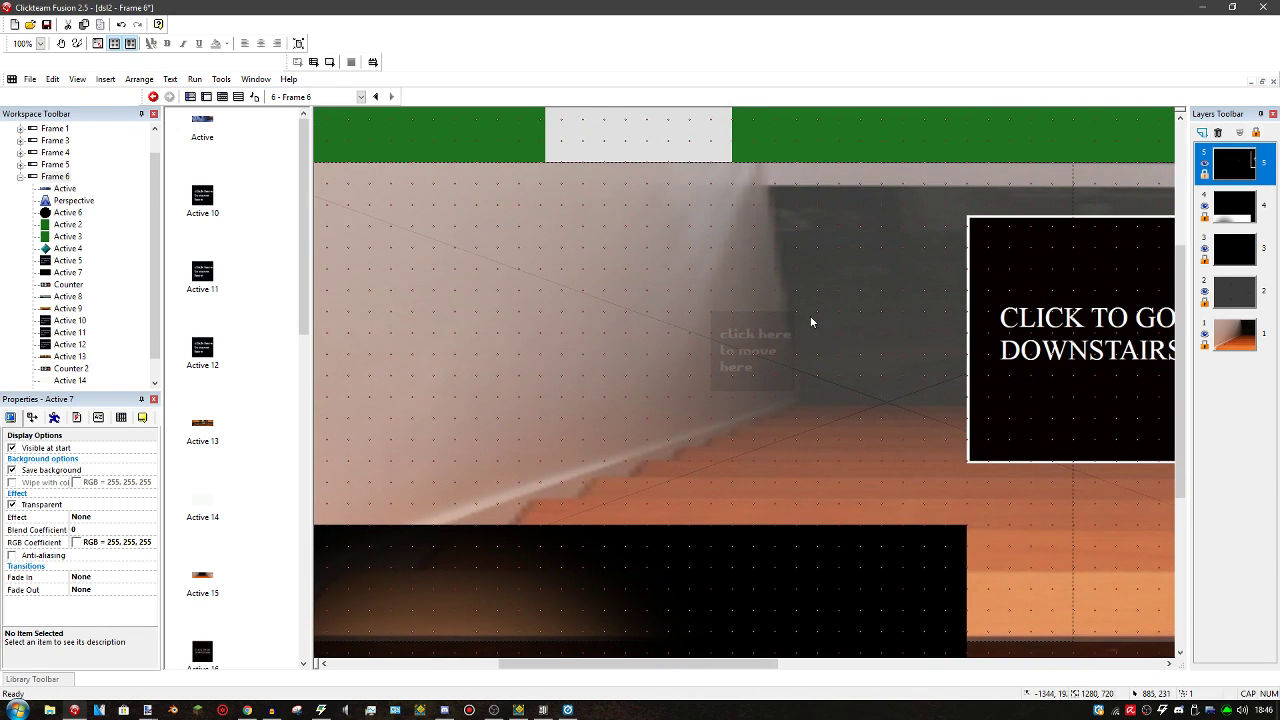
# Switch to layer 2 and move the Perspective object down to about halfway down the staircase picture
pyautogui.scroll(1, 815, 325)
pyautogui.click(1234, 290)
pyautogui.click(803, 517)
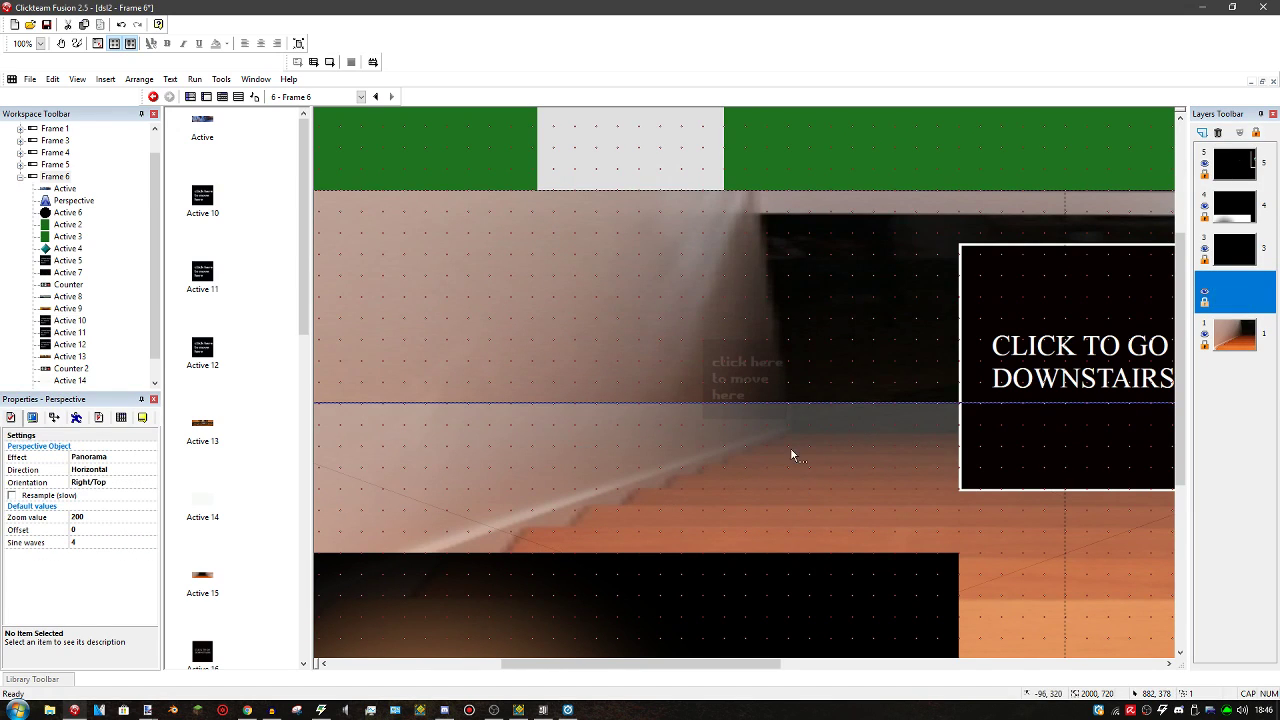
pyautogui.click(834, 346)
# Go through Frame 6's layers one by one and finish with layer 3 selected
pyautogui.click(1228, 240)
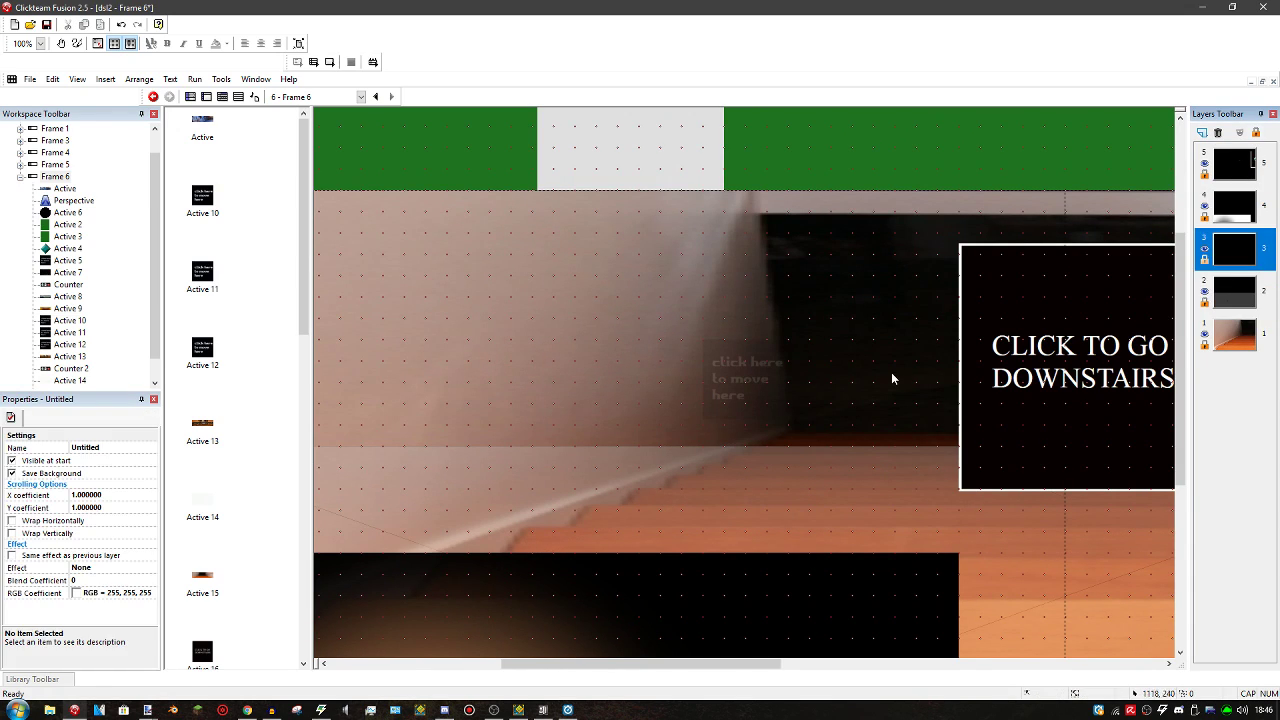
pyautogui.click(1221, 210)
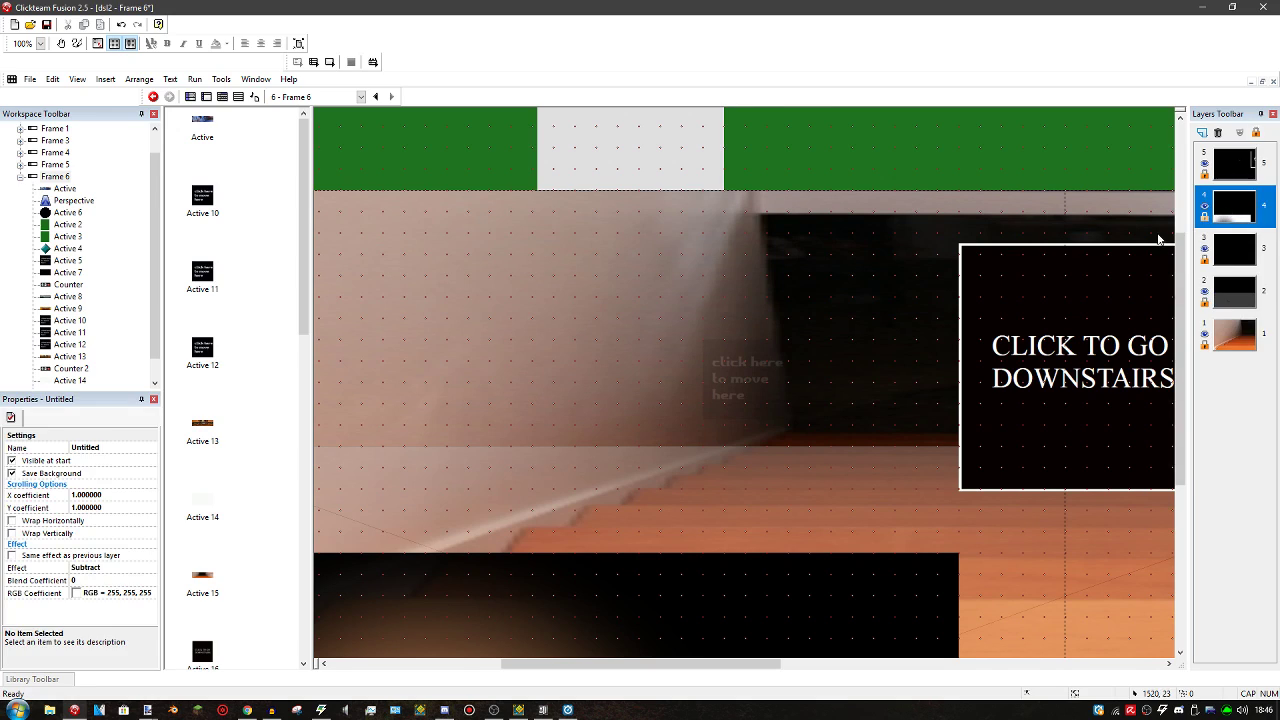
pyautogui.click(1212, 182)
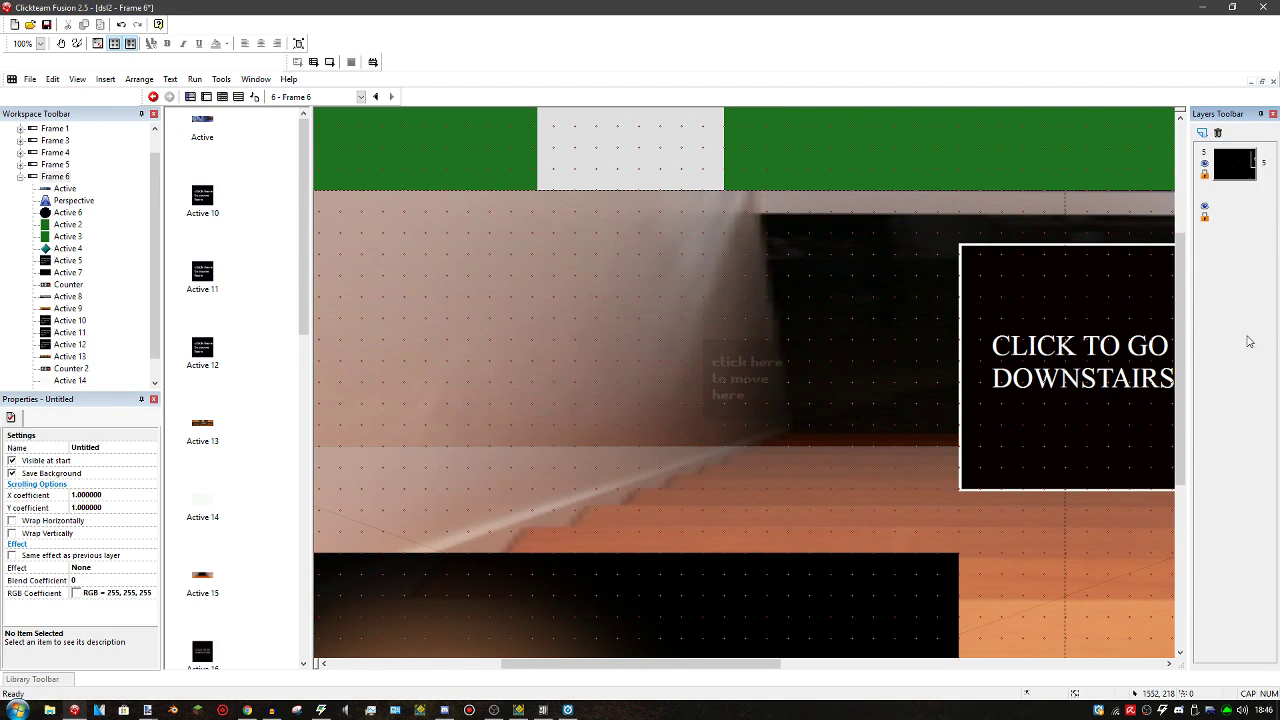
pyautogui.click(1235, 333)
pyautogui.click(1212, 290)
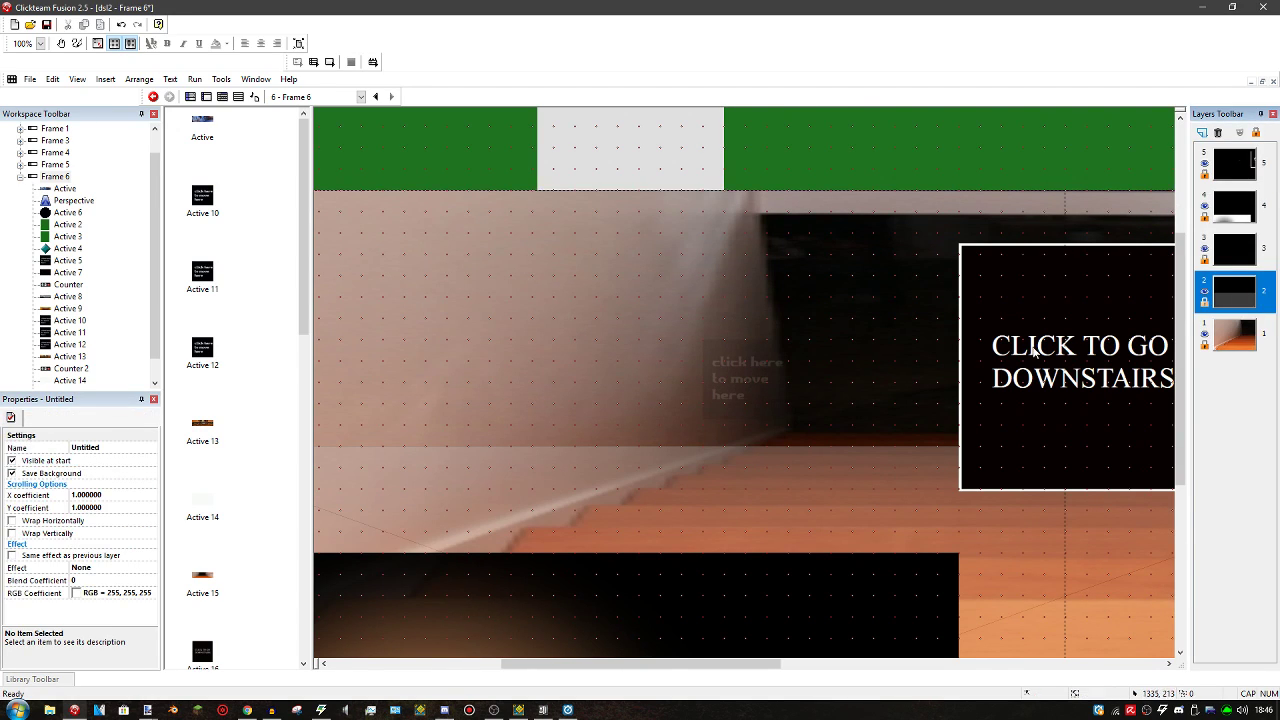
pyautogui.click(1208, 250)
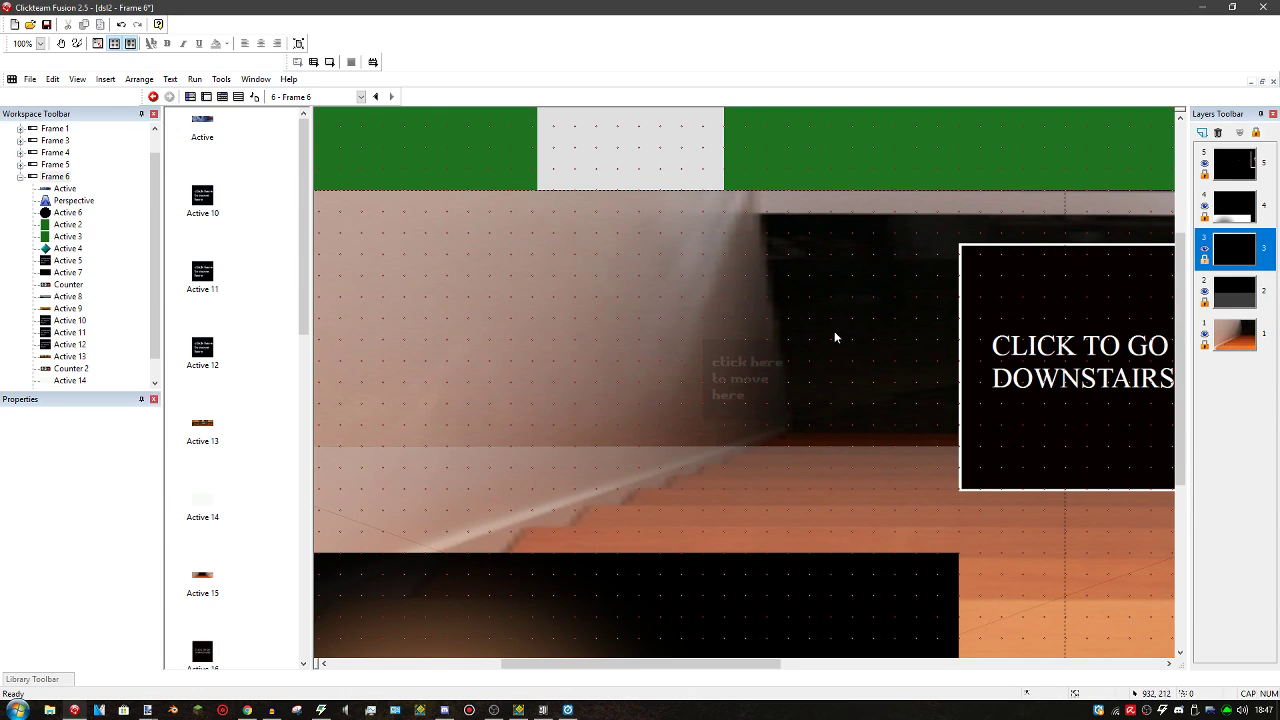
# Switch to layer 4 and look at the pictures of Active 11 and Active 10 without changing them
pyautogui.click(1228, 210)
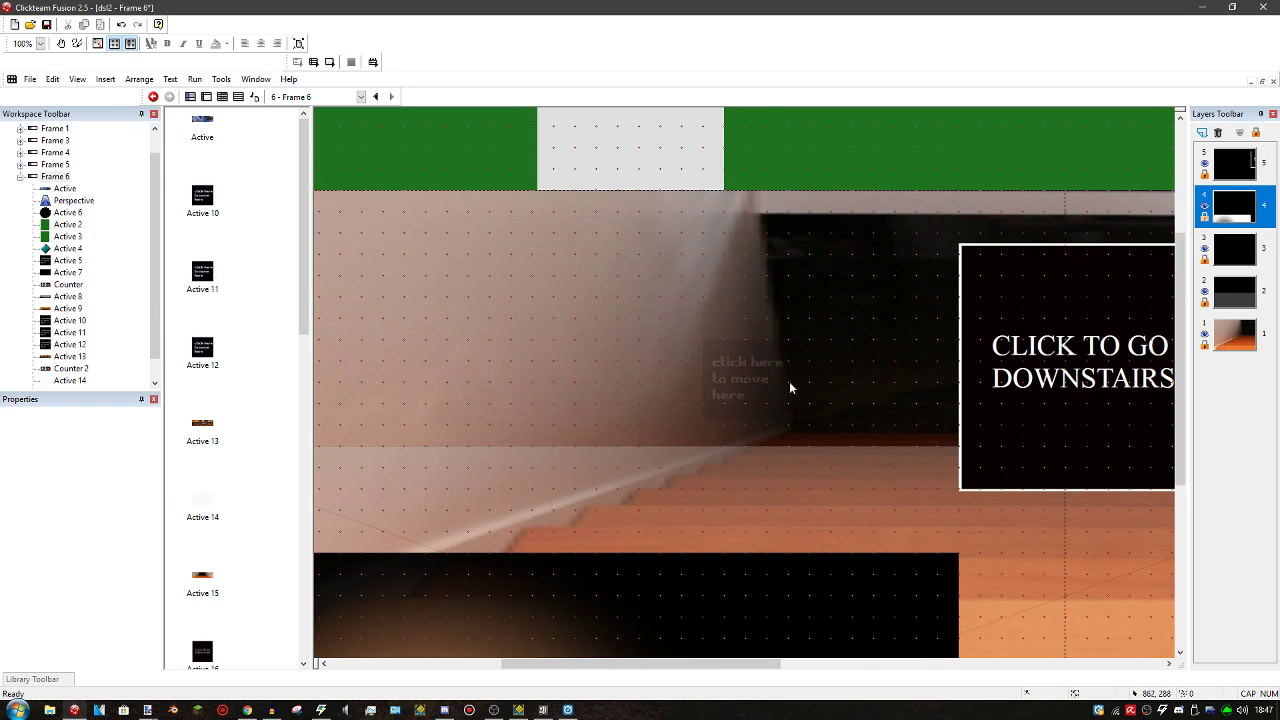
pyautogui.hscroll(2, 790, 388)
pyautogui.click(203, 350)
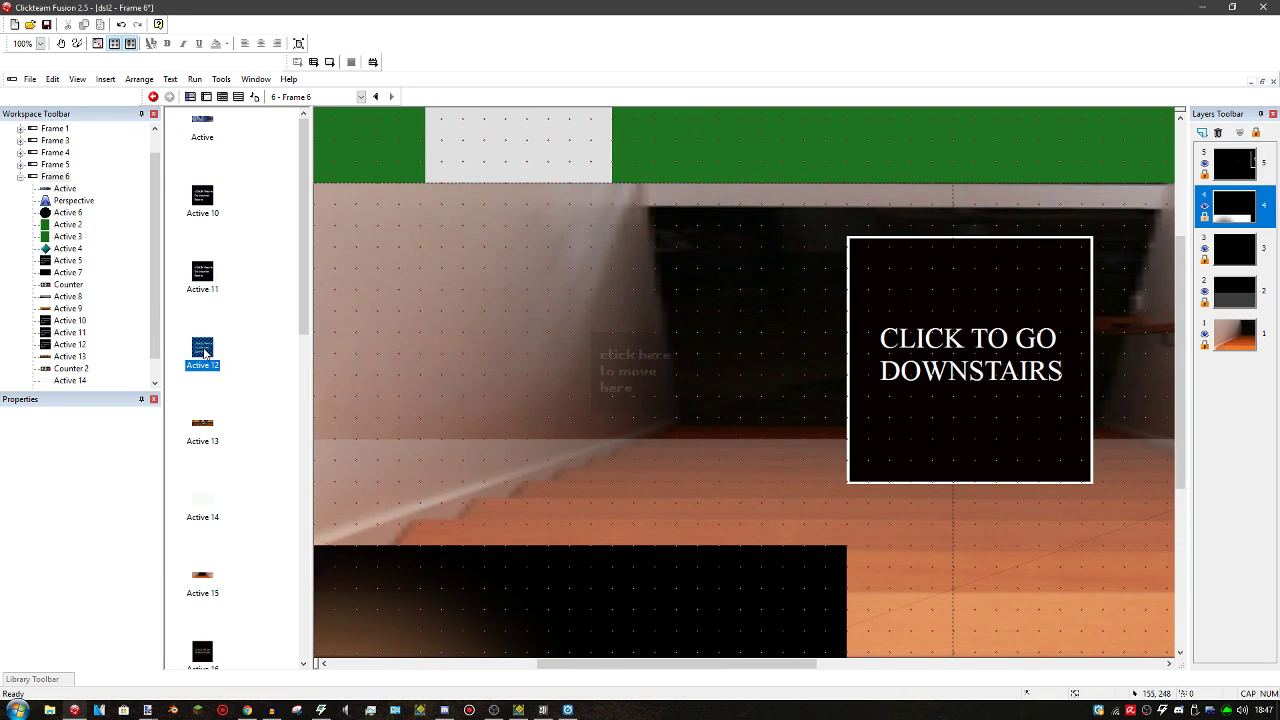
pyautogui.doubleClick(203, 272)
pyautogui.click(1263, 7)
pyautogui.doubleClick(203, 194)
pyautogui.click(1263, 7)
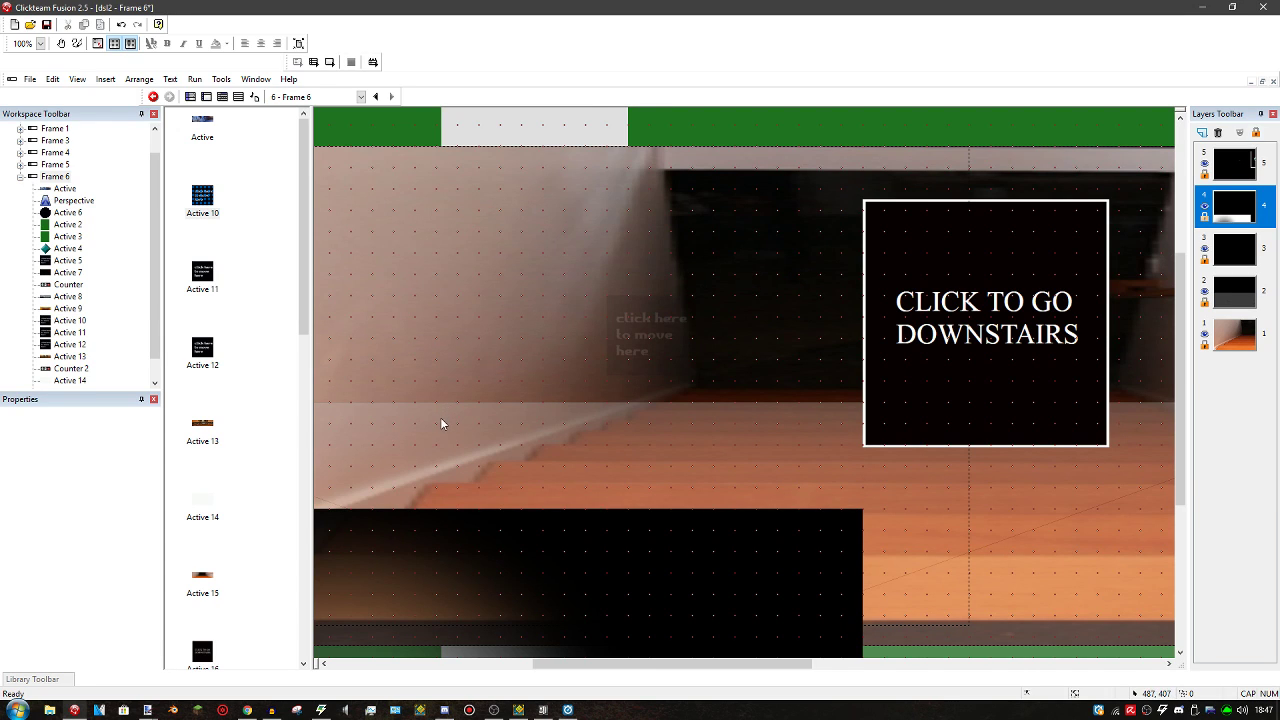
# Draw a short freehand stroke beside the last word in Active 12's picture and keep the edit
pyautogui.doubleClick(202, 348)
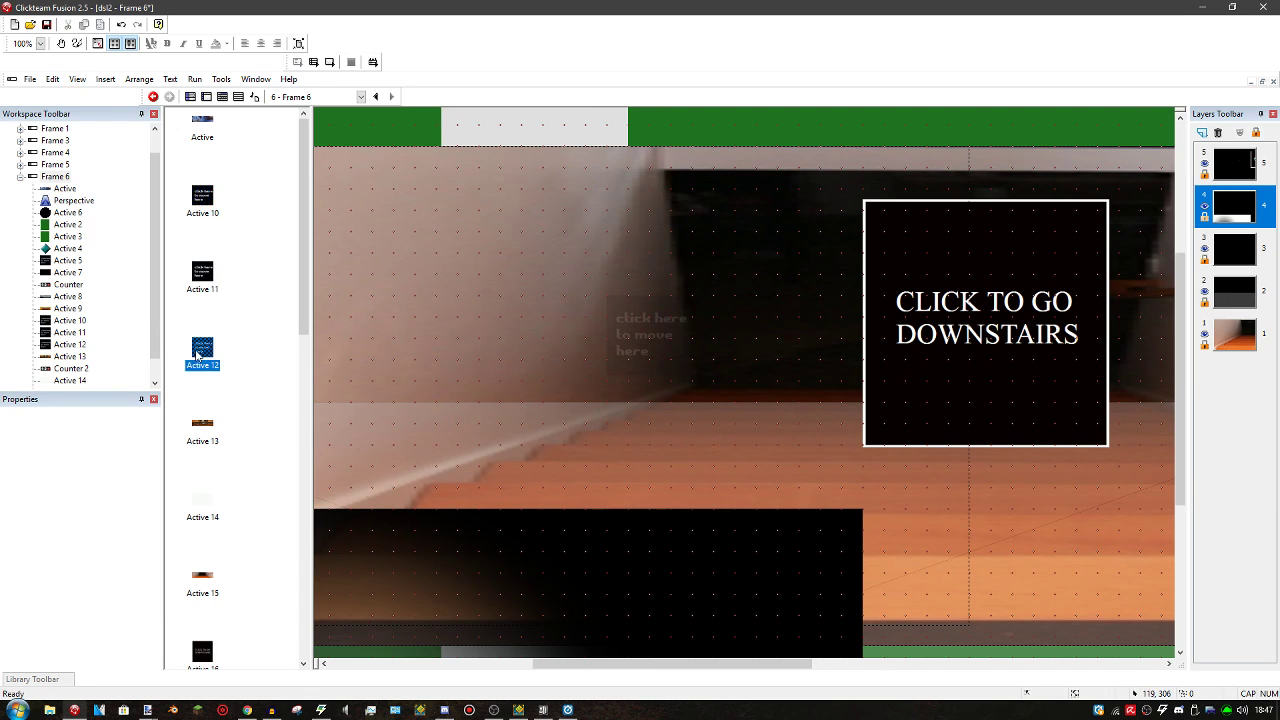
pyautogui.scroll(5, 483, 294)
pyautogui.scroll(-1, 156, 114)
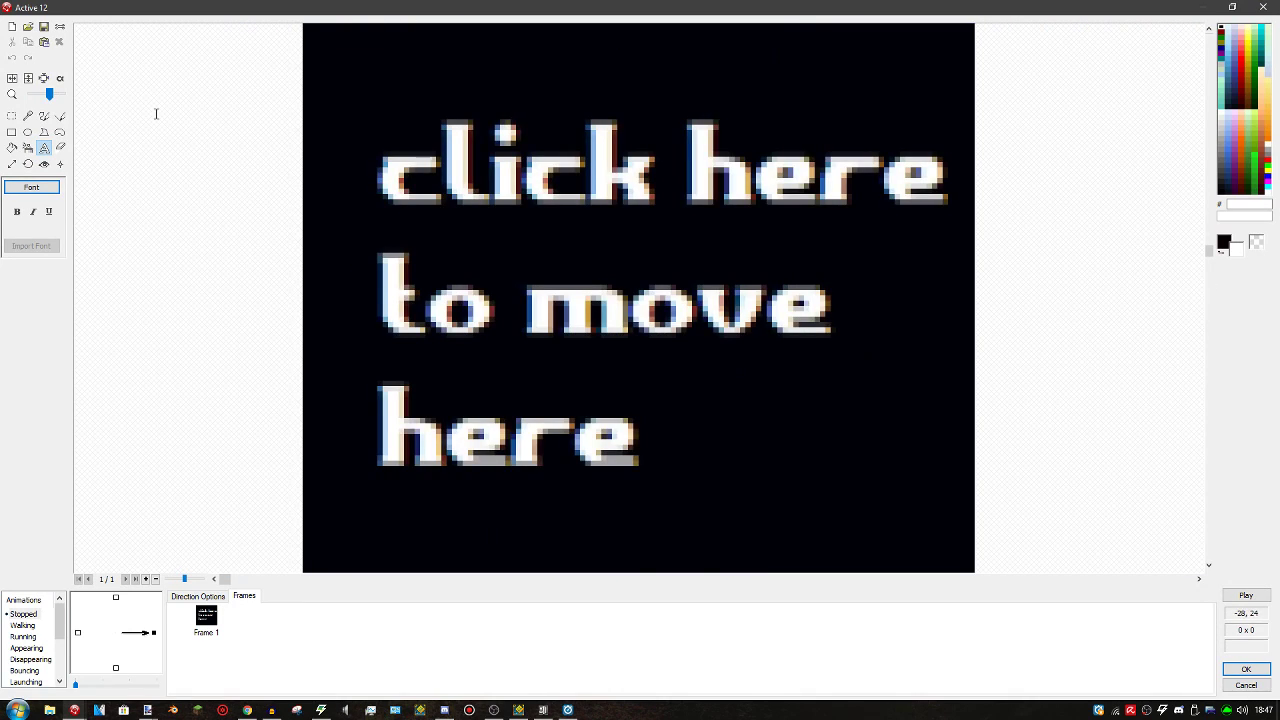
pyautogui.click(44, 117)
pyautogui.moveTo(740, 452)
pyautogui.mouseDown()
pyautogui.moveTo(838, 522)
pyautogui.moveTo(763, 501)
pyautogui.moveTo(860, 503)
pyautogui.mouseUp()
pyautogui.click(1246, 668)
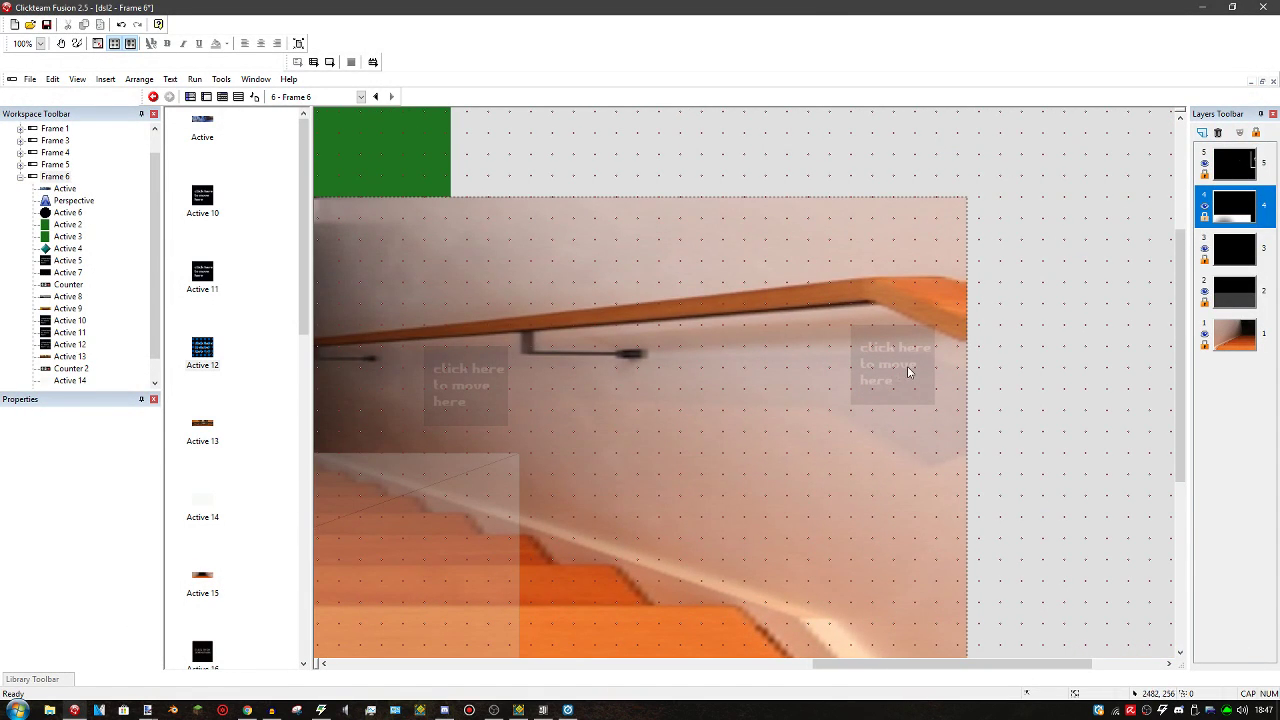
# Unlock all layers and select the far-right sign Active 5 and the staircase's left-hand sign Active 11 to identify them
pyautogui.click(1234, 245)
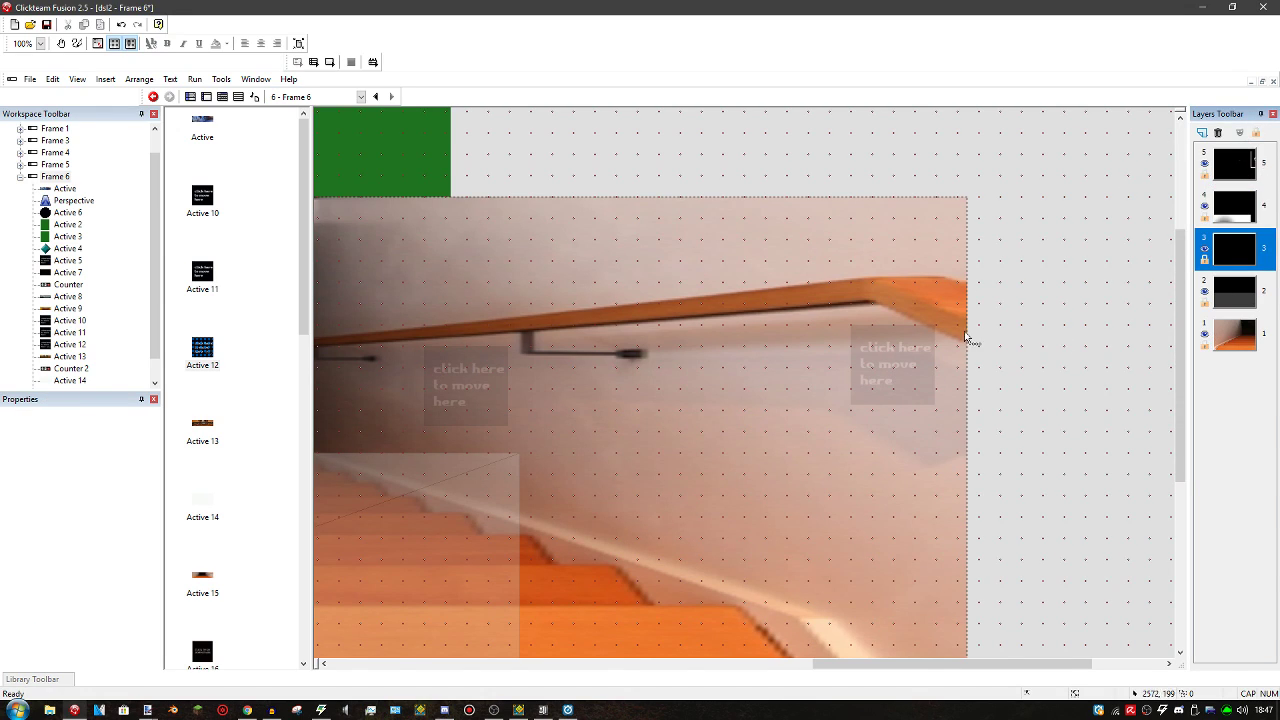
pyautogui.click(886, 376)
pyautogui.hscroll(-5, 485, 395)
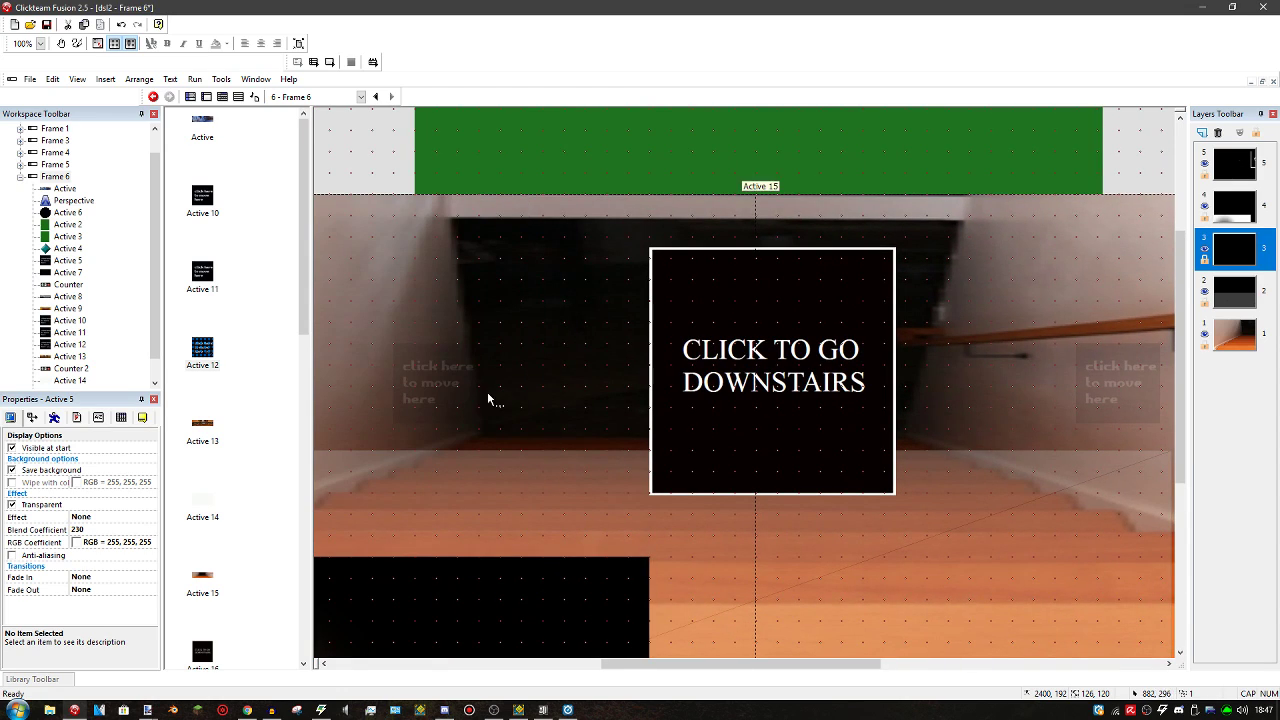
pyautogui.click(444, 372)
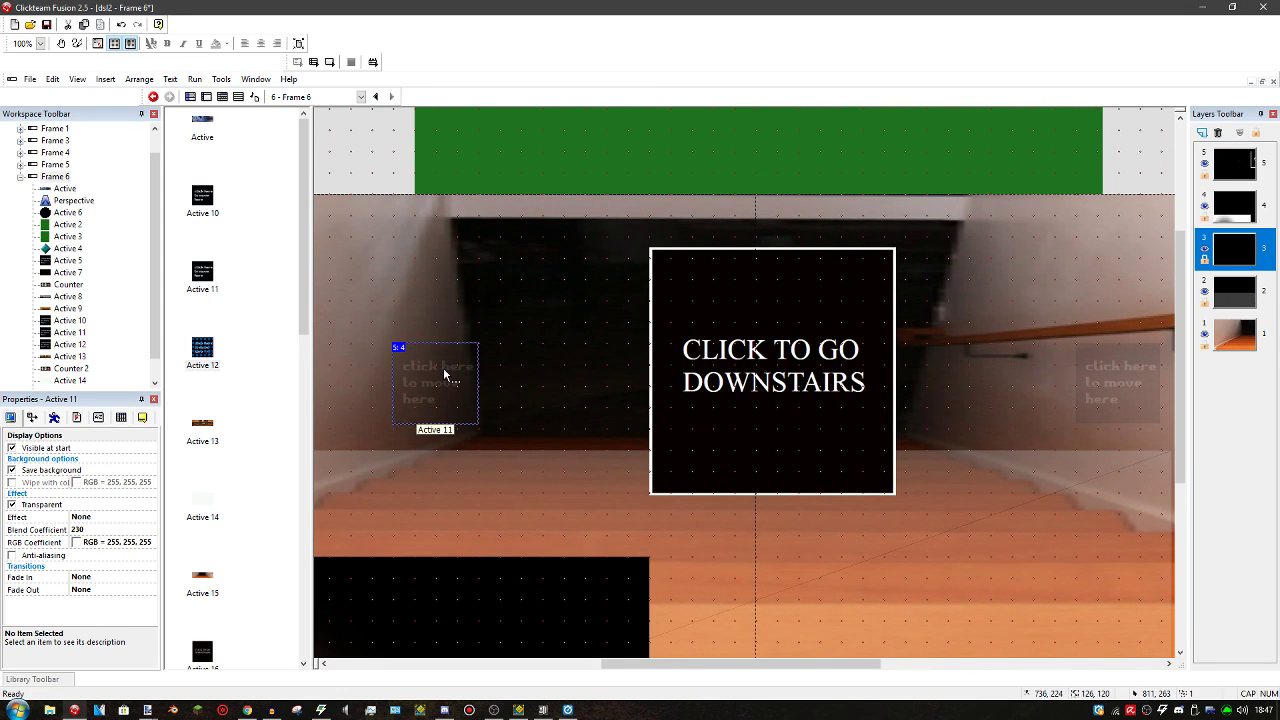
# Switch to layer 5, lock the other layers again, and select the Active 11 sign beside the dark staircase opening
pyautogui.click(1243, 169)
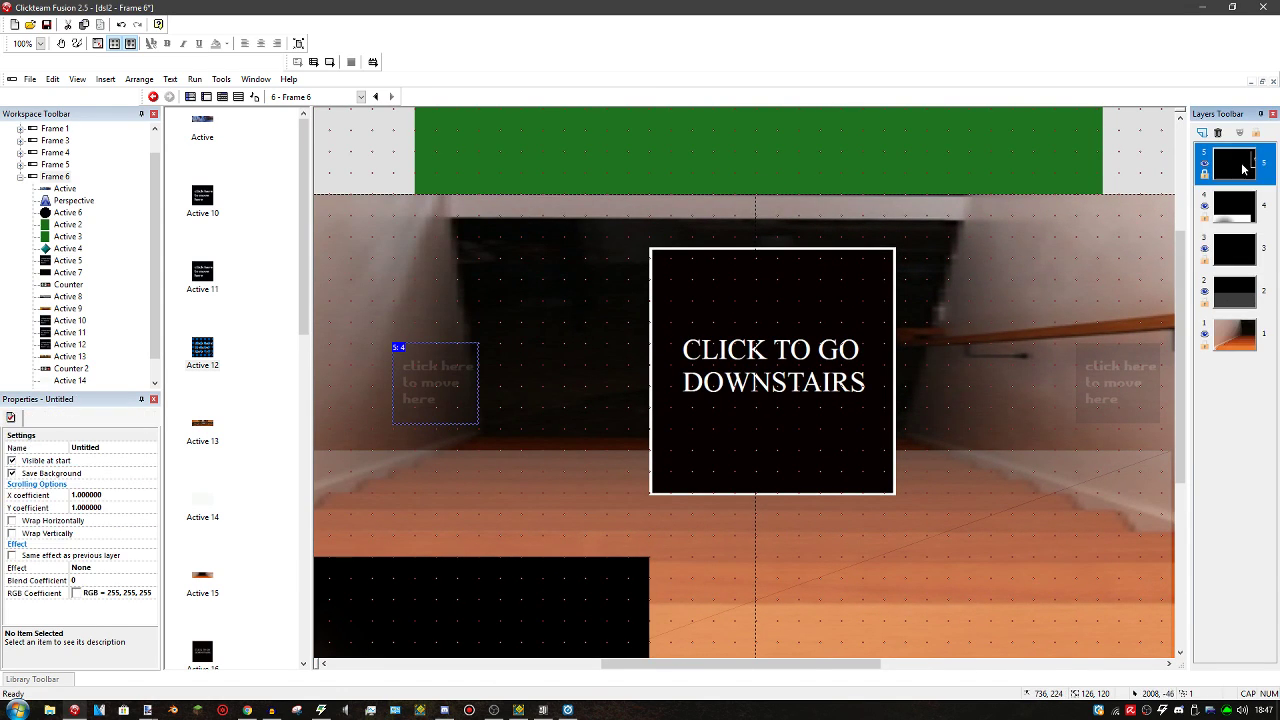
pyautogui.click(1240, 135)
pyautogui.click(1240, 135)
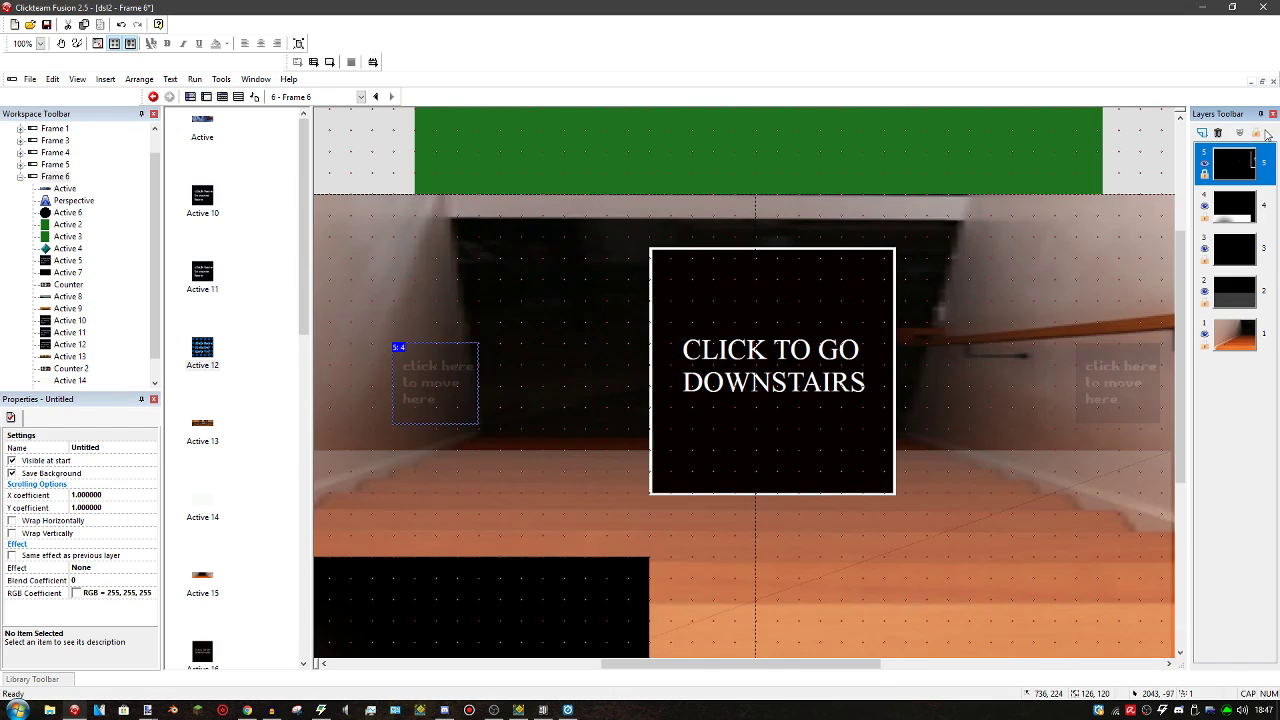
pyautogui.click(1235, 181)
pyautogui.click(441, 390)
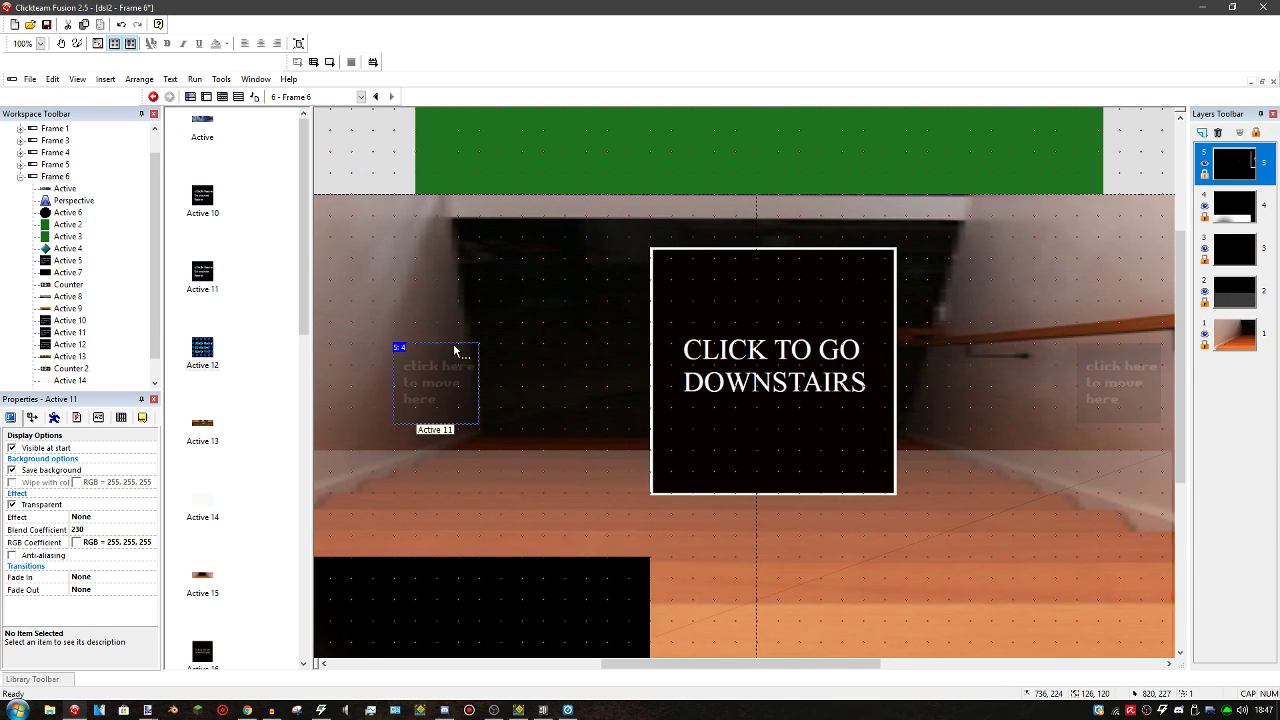
pyautogui.keyDown('shift'); pyautogui.hscroll(-10, 914, 343); pyautogui.keyUp('shift')
pyautogui.keyDown('shift'); pyautogui.hscroll(8, 659, 320); pyautogui.keyUp('shift')
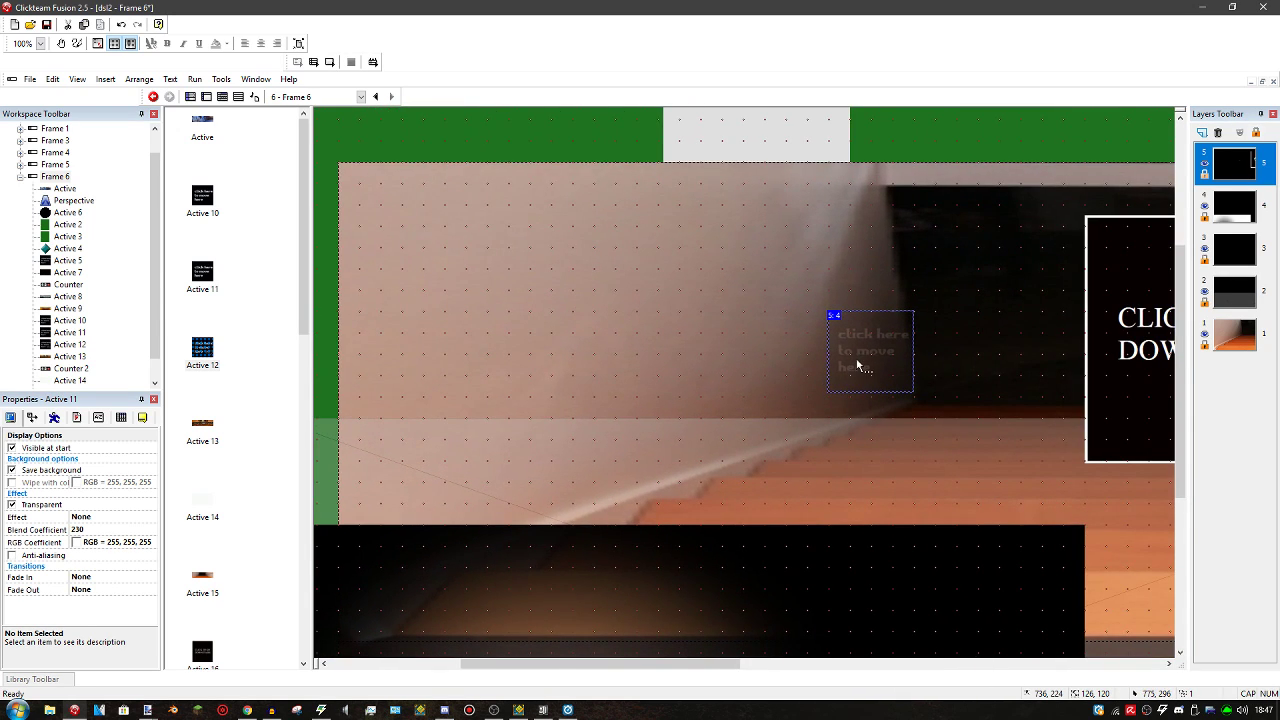
pyautogui.keyDown('shift'); pyautogui.hscroll(-1, 590, 343); pyautogui.keyUp('shift')
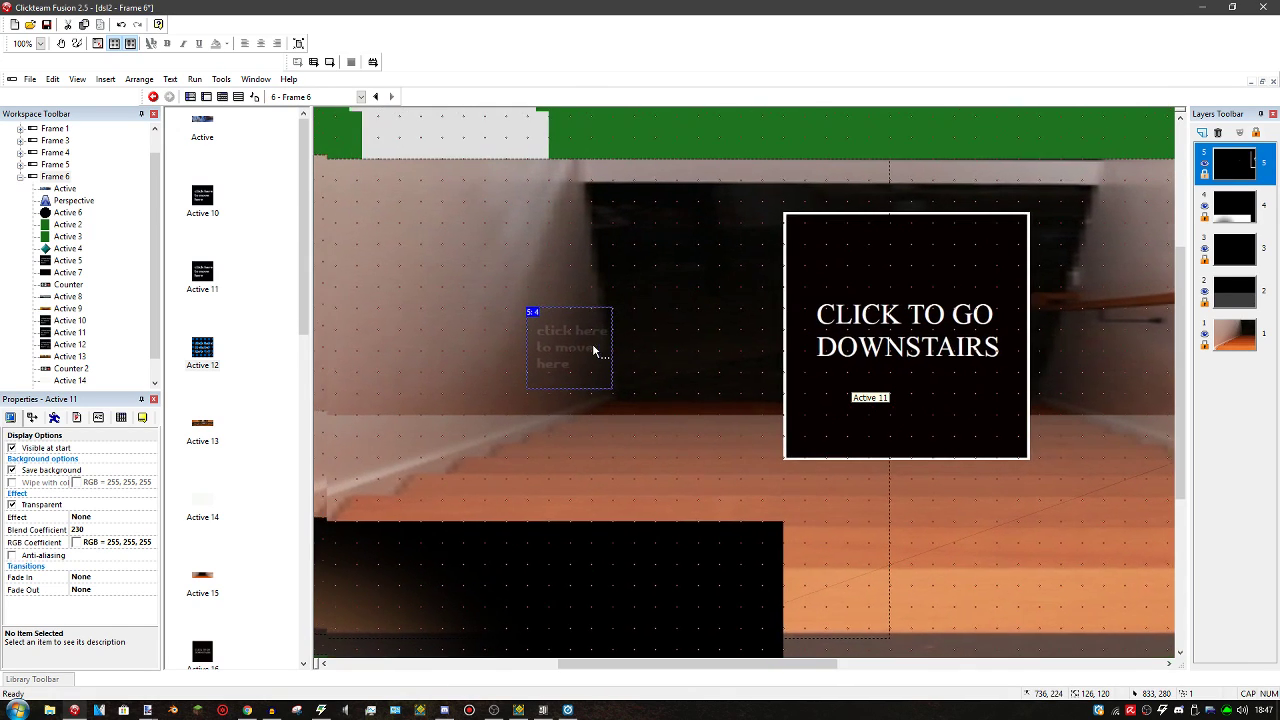
# Open Frame 6's event grid and examine the visibility actions for counter values 0 to 5 and the click events below
pyautogui.click(238, 96)
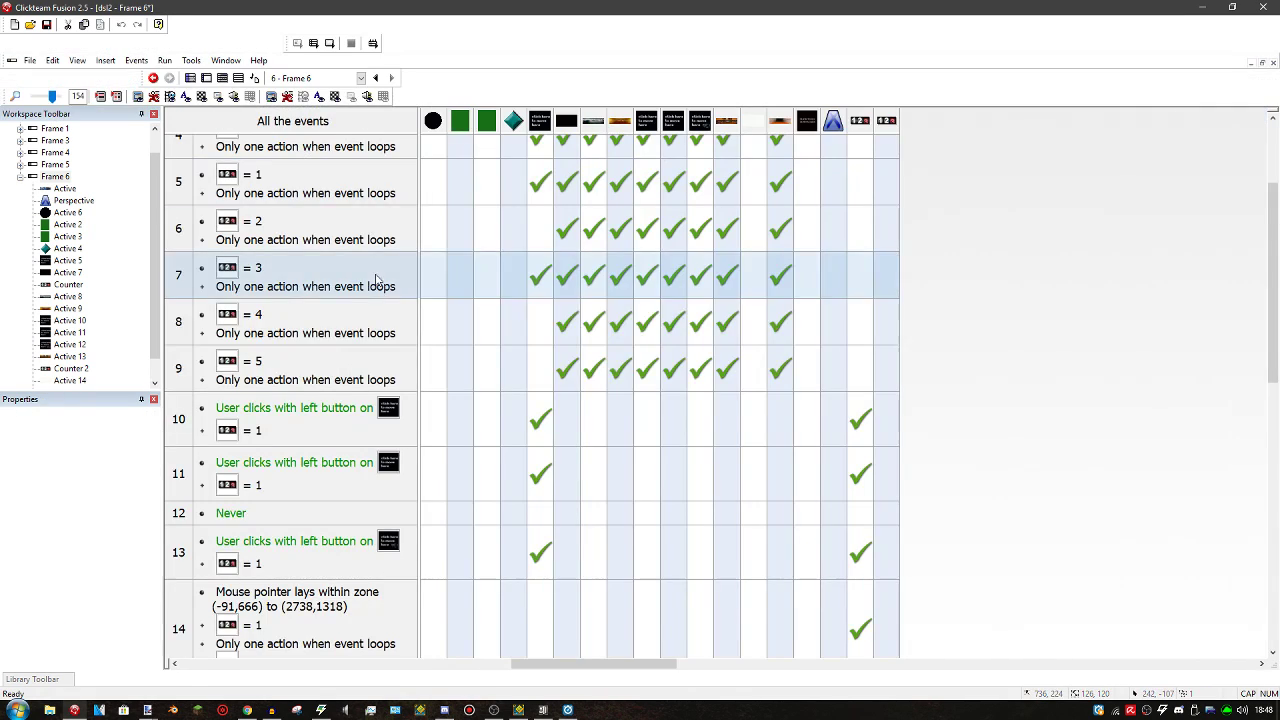
pyautogui.keyDown('shift'); pyautogui.hscroll(3, 586, 405); pyautogui.keyUp('shift')
pyautogui.scroll(2, 586, 409)
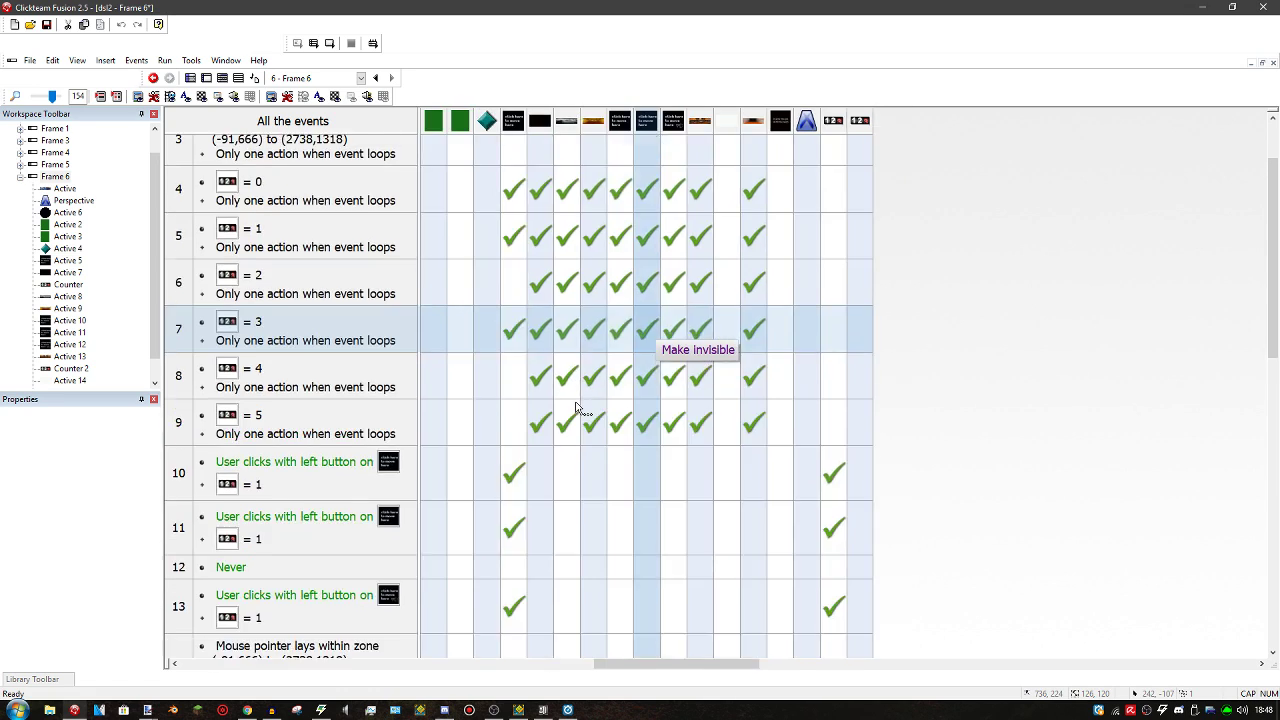
pyautogui.scroll(-2, 562, 395)
pyautogui.scroll(-1, 480, 470)
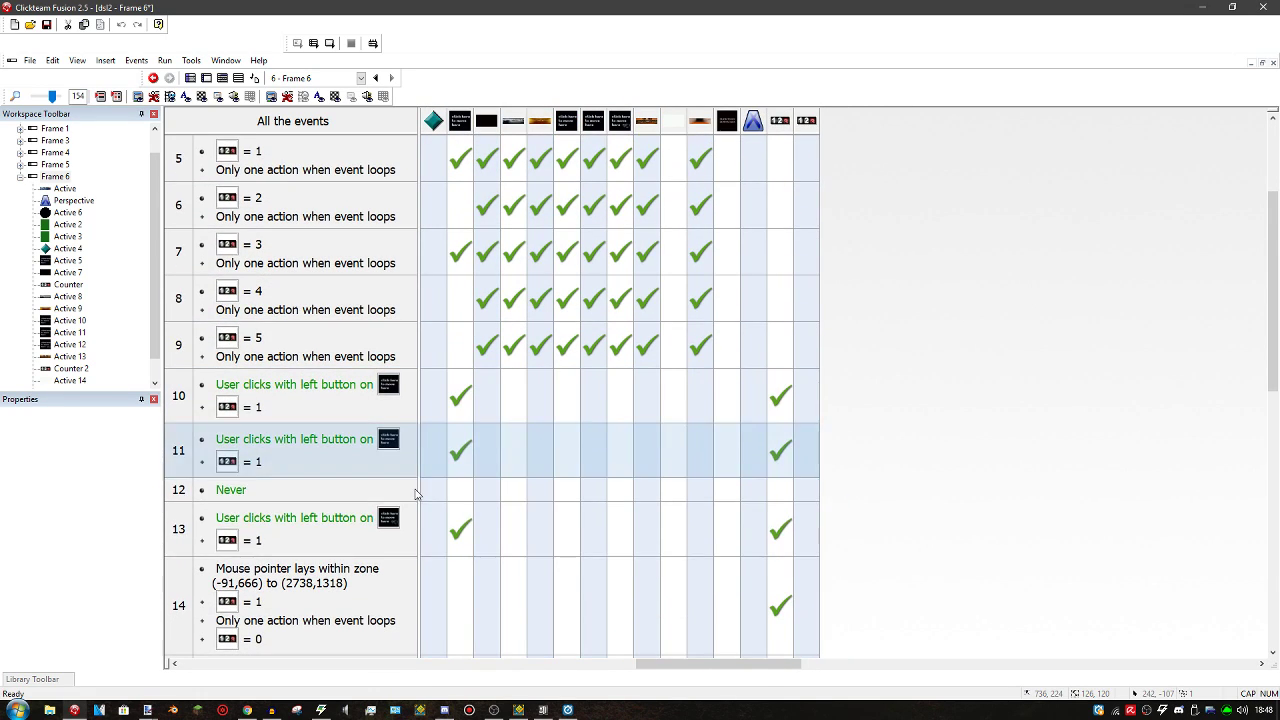
pyautogui.moveTo(450, 447)
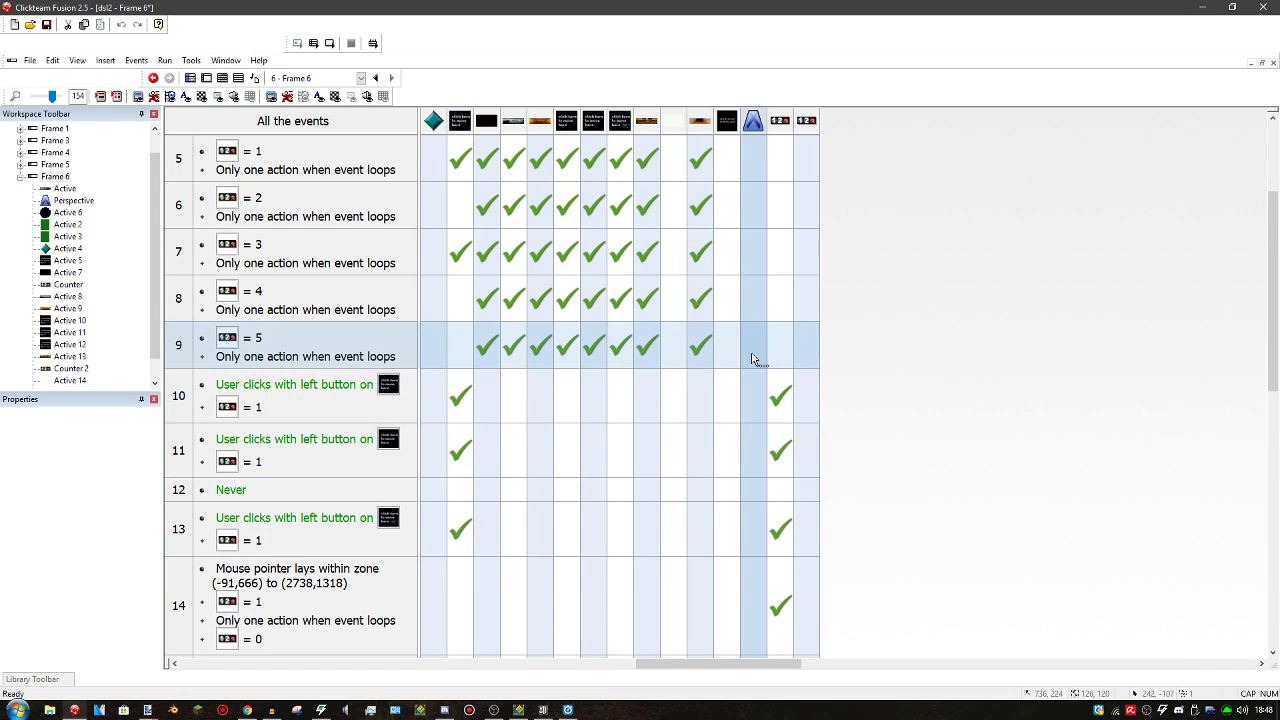
pyautogui.click(700, 345)
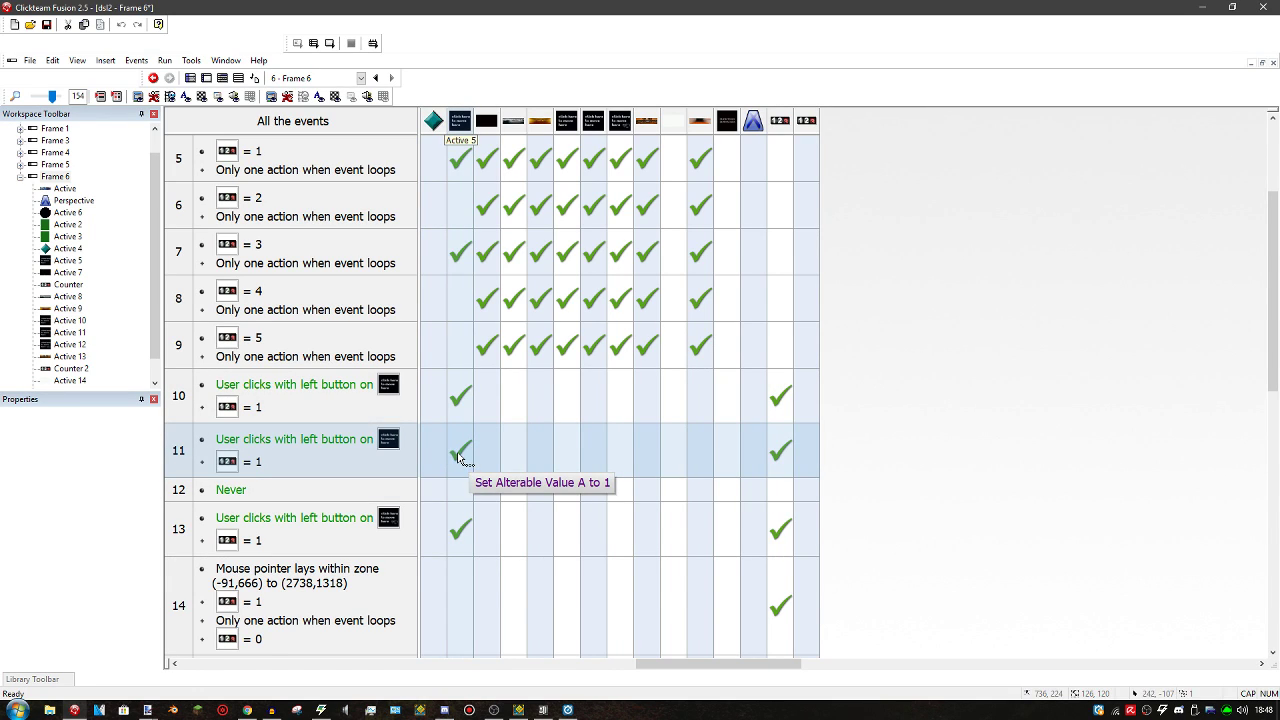
pyautogui.scroll(4, 466, 451)
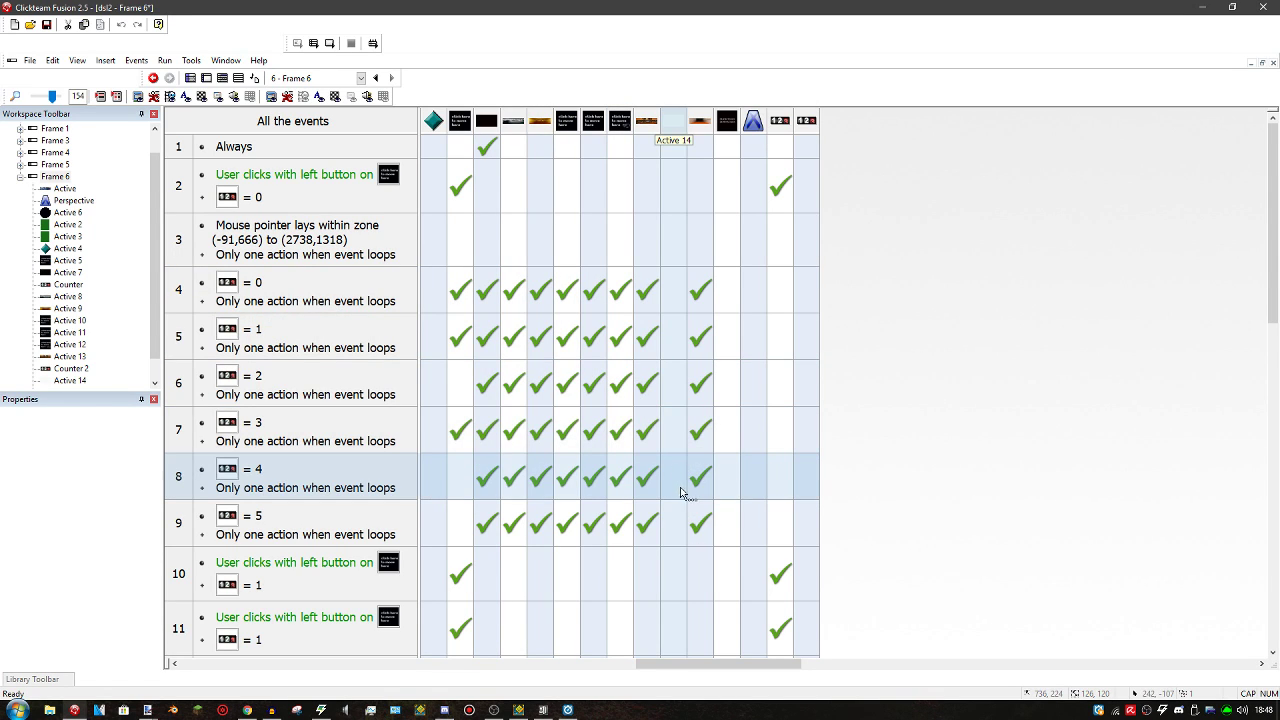
pyautogui.scroll(-2, 663, 568)
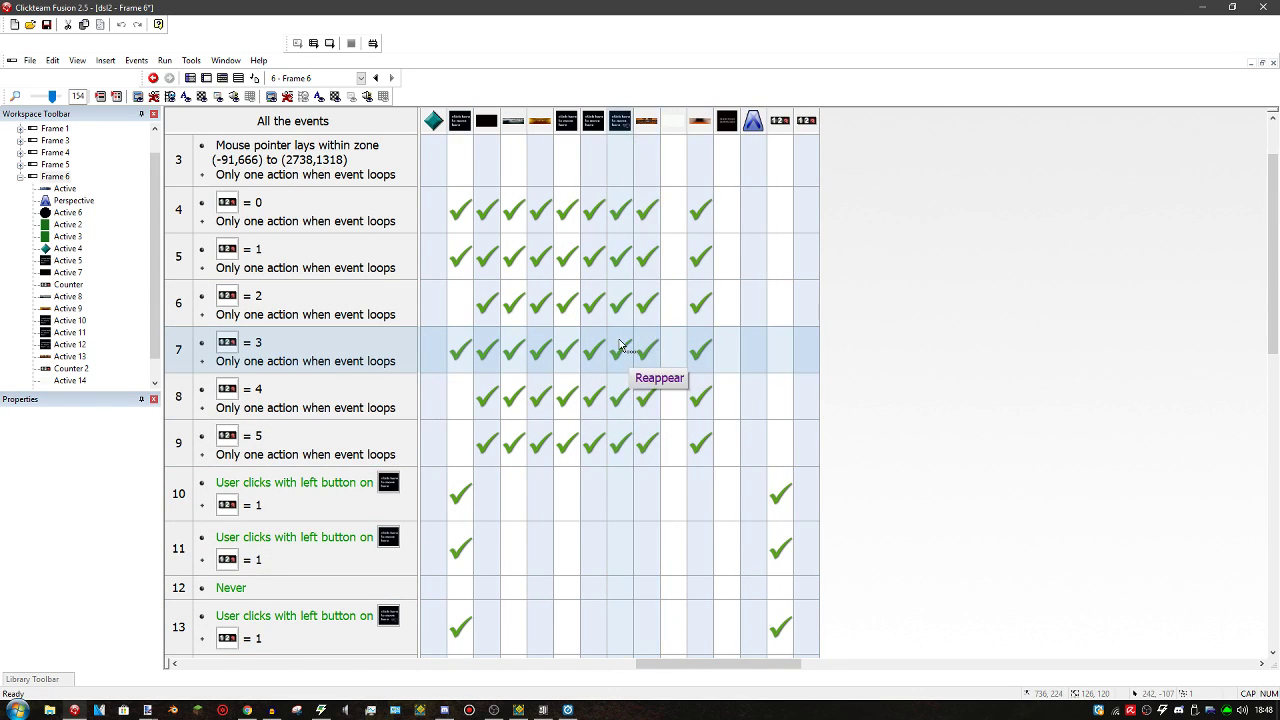
# In the counter = 4 event, copy visibility actions among the cells of Active 11, Active 12, Active 13 and Active 15
pyautogui.click(700, 350)
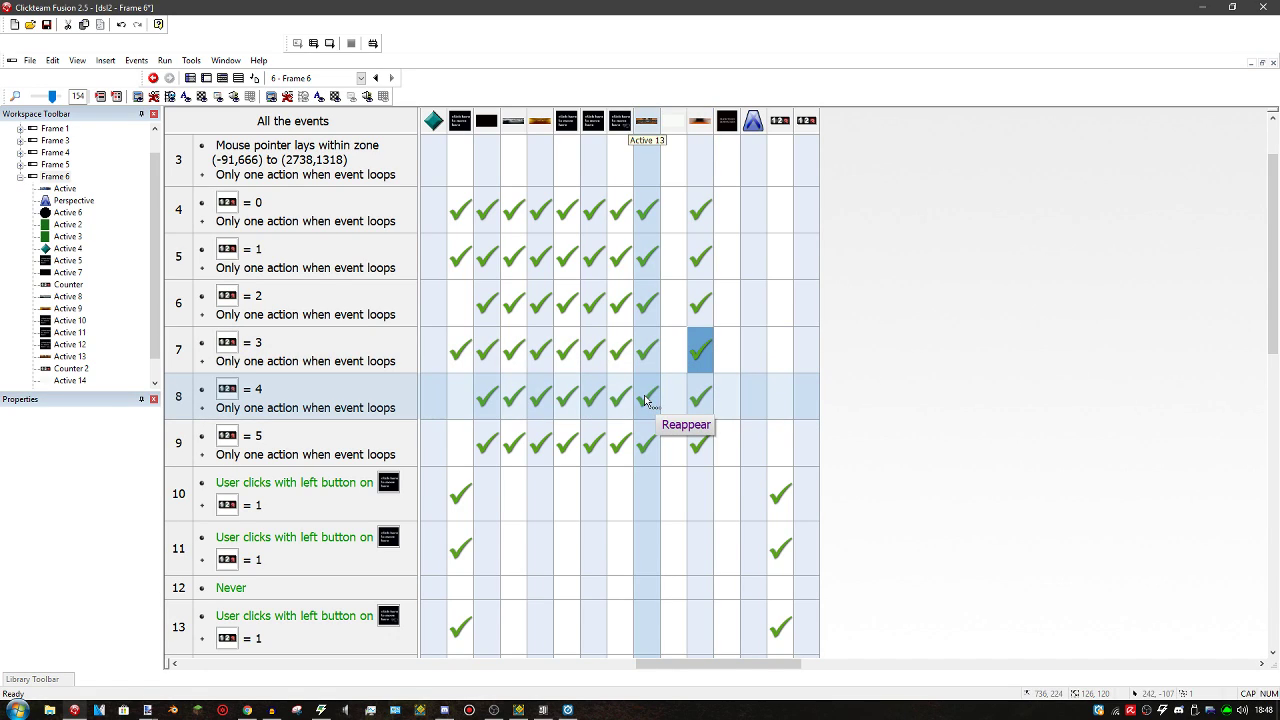
pyautogui.click(599, 387)
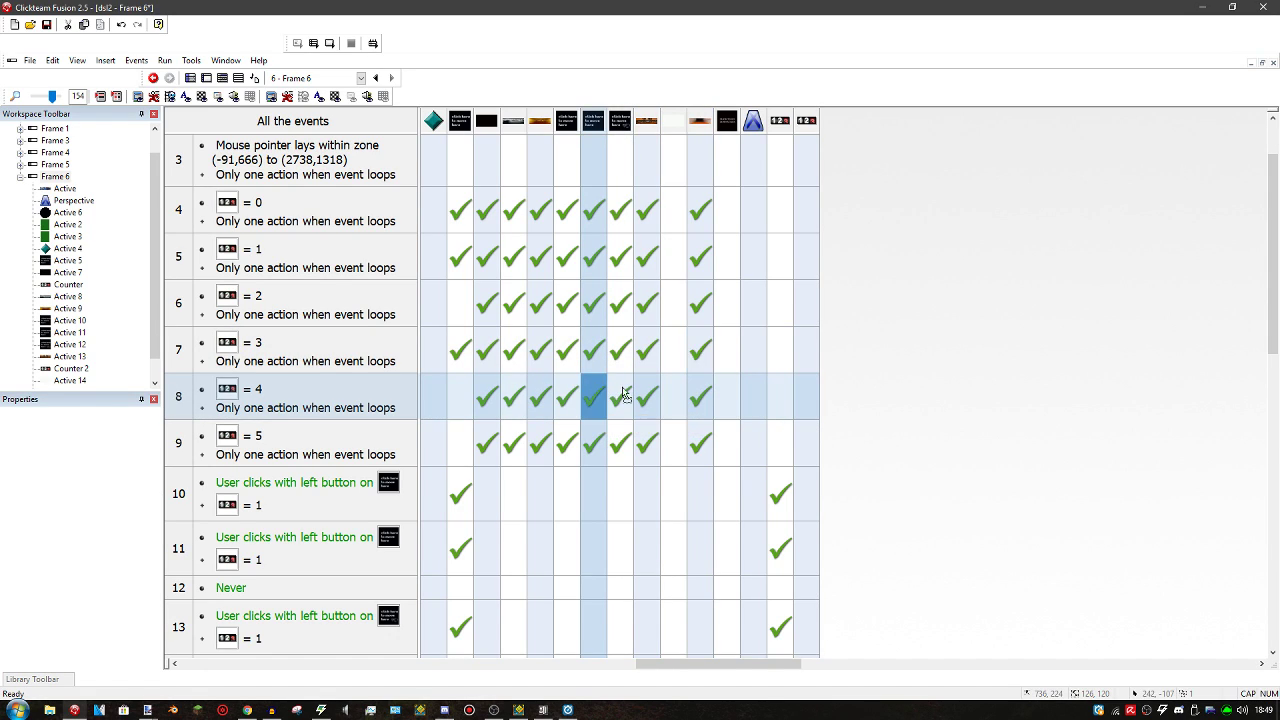
pyautogui.click(645, 395)
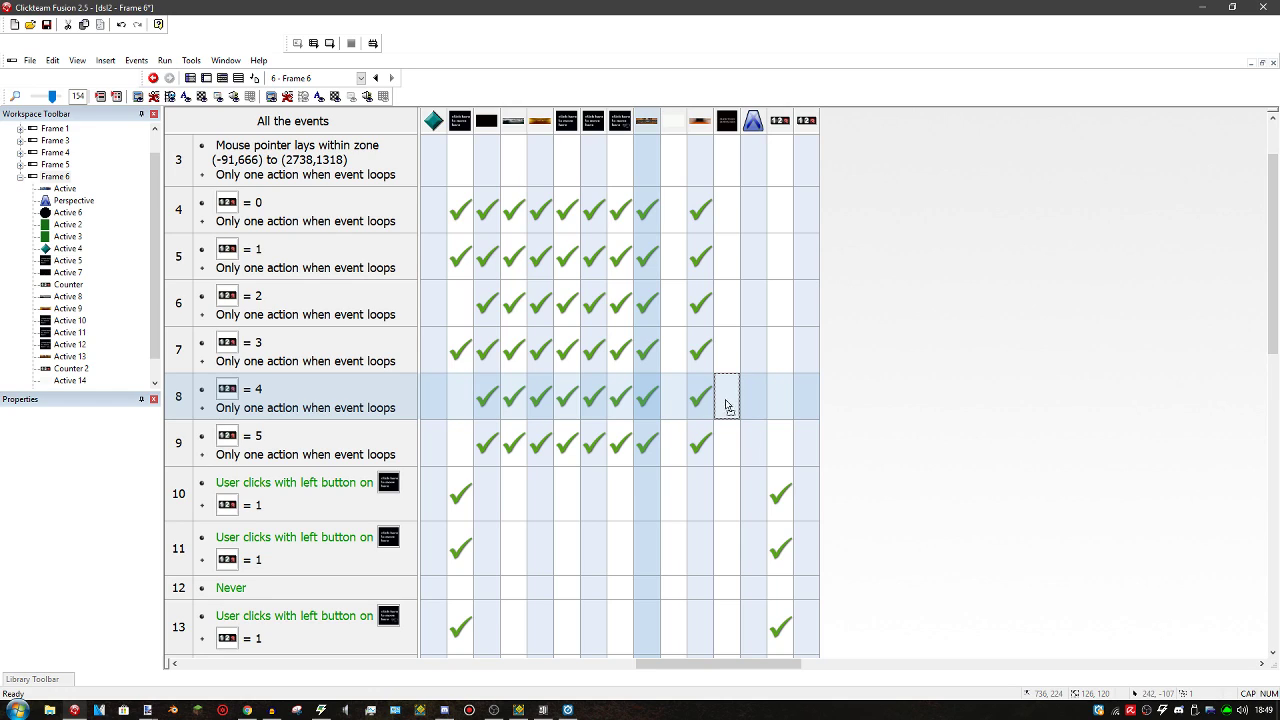
pyautogui.click(620, 398)
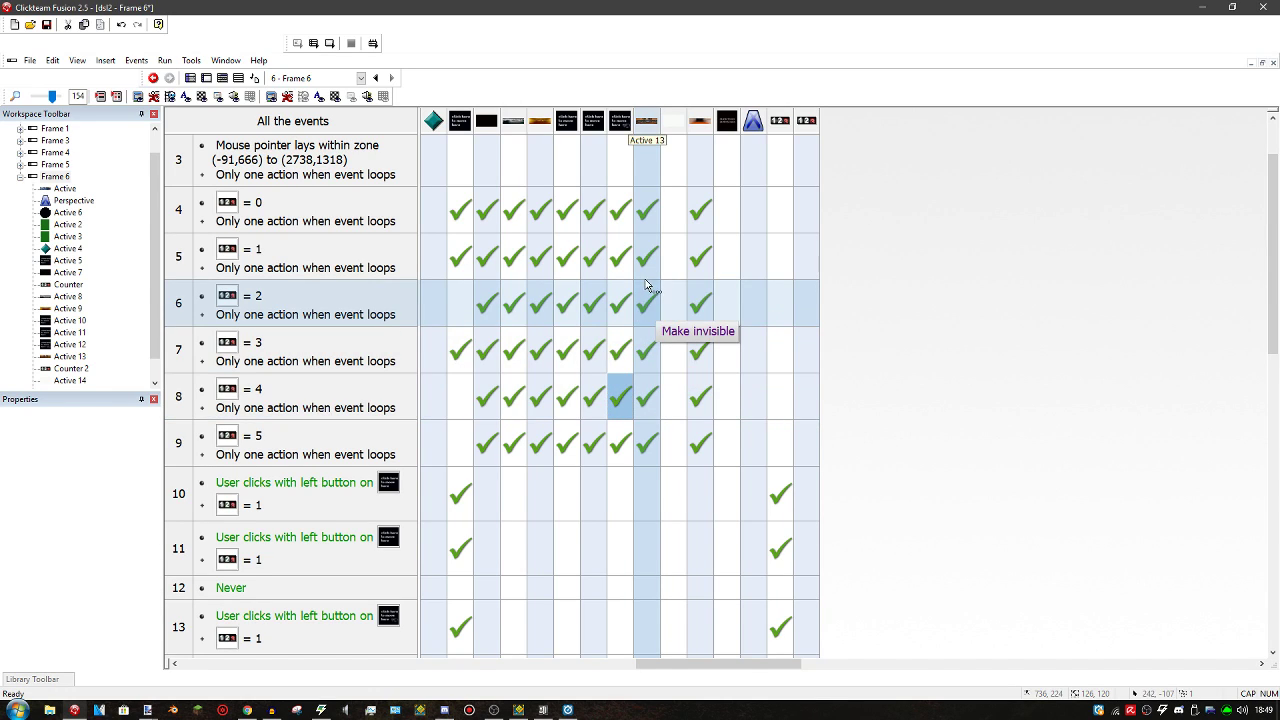
pyautogui.click(700, 348)
pyautogui.click(647, 395)
pyautogui.click(620, 397)
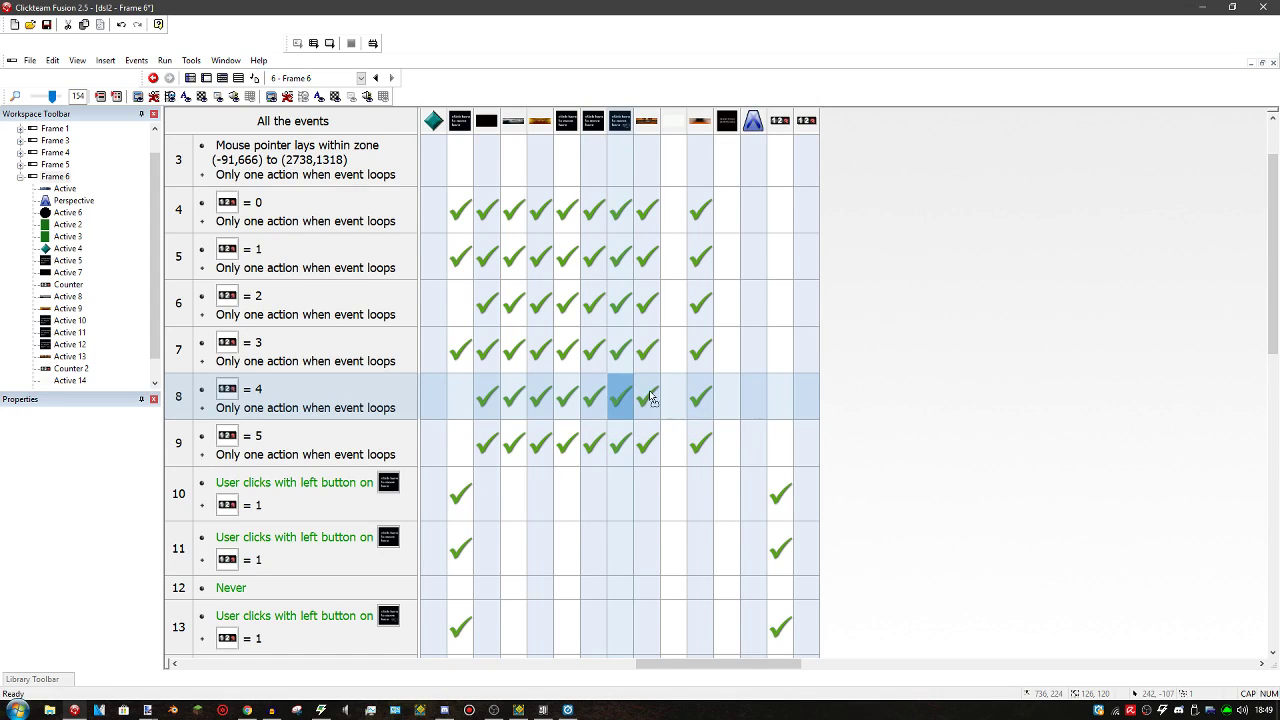
pyautogui.click(703, 399)
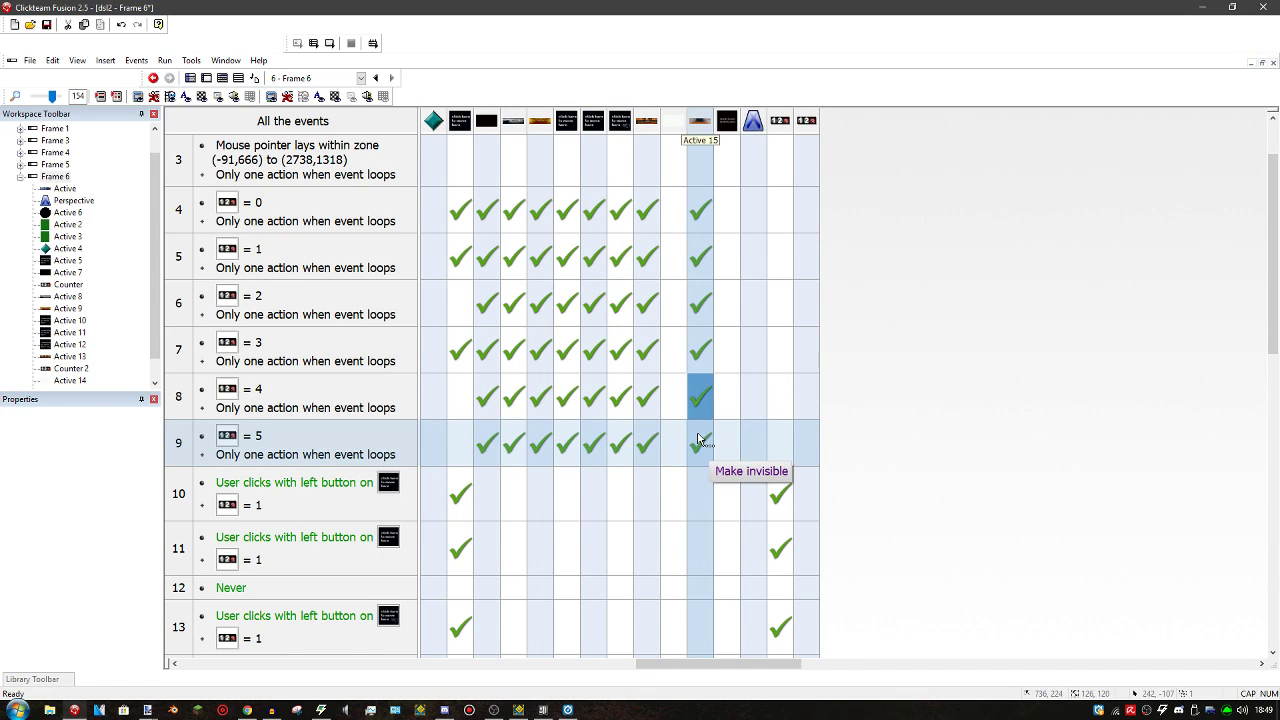
# Test-run Frame 6, try moving through the office view, and close the test window
pyautogui.click(328, 43)
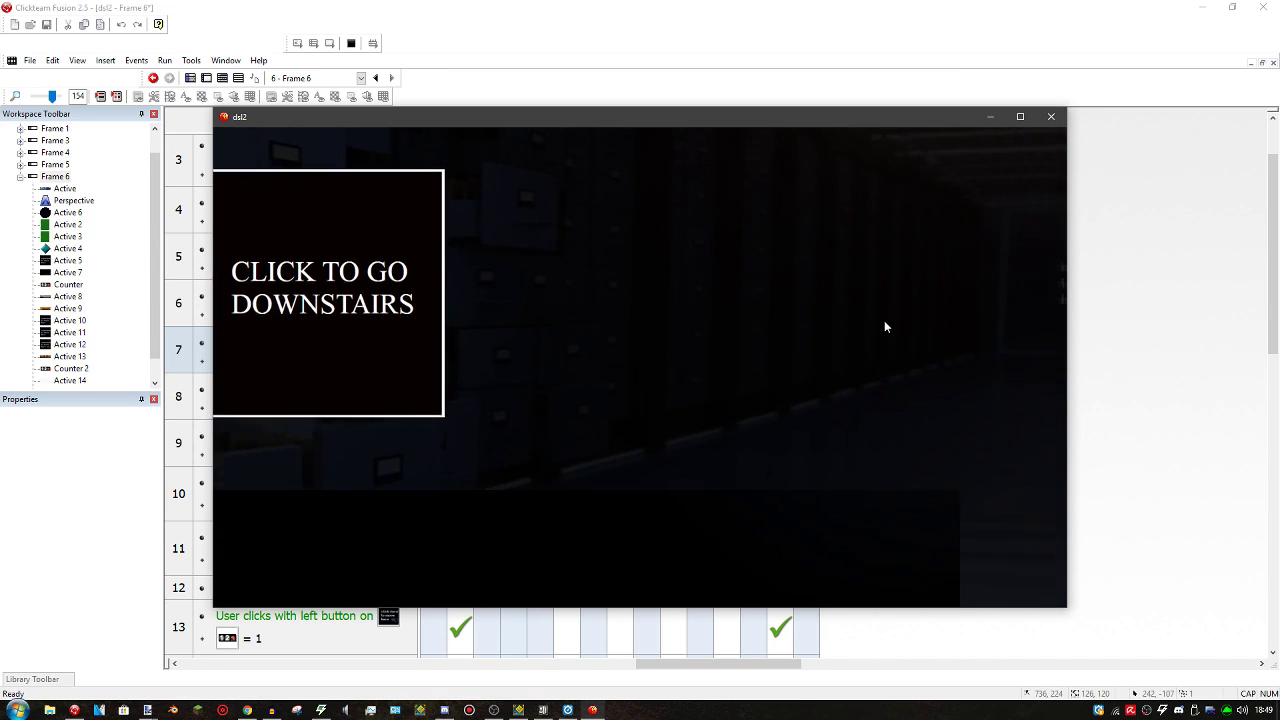
pyautogui.click(910, 260)
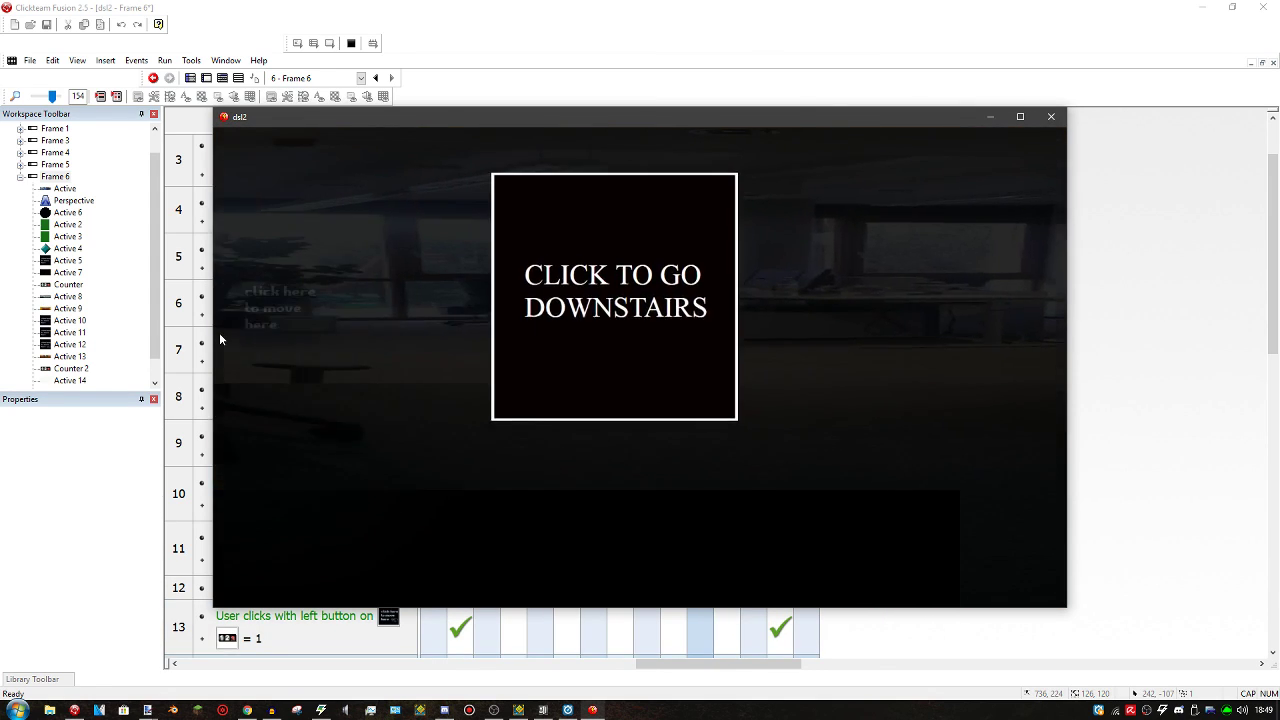
pyautogui.click(1051, 116)
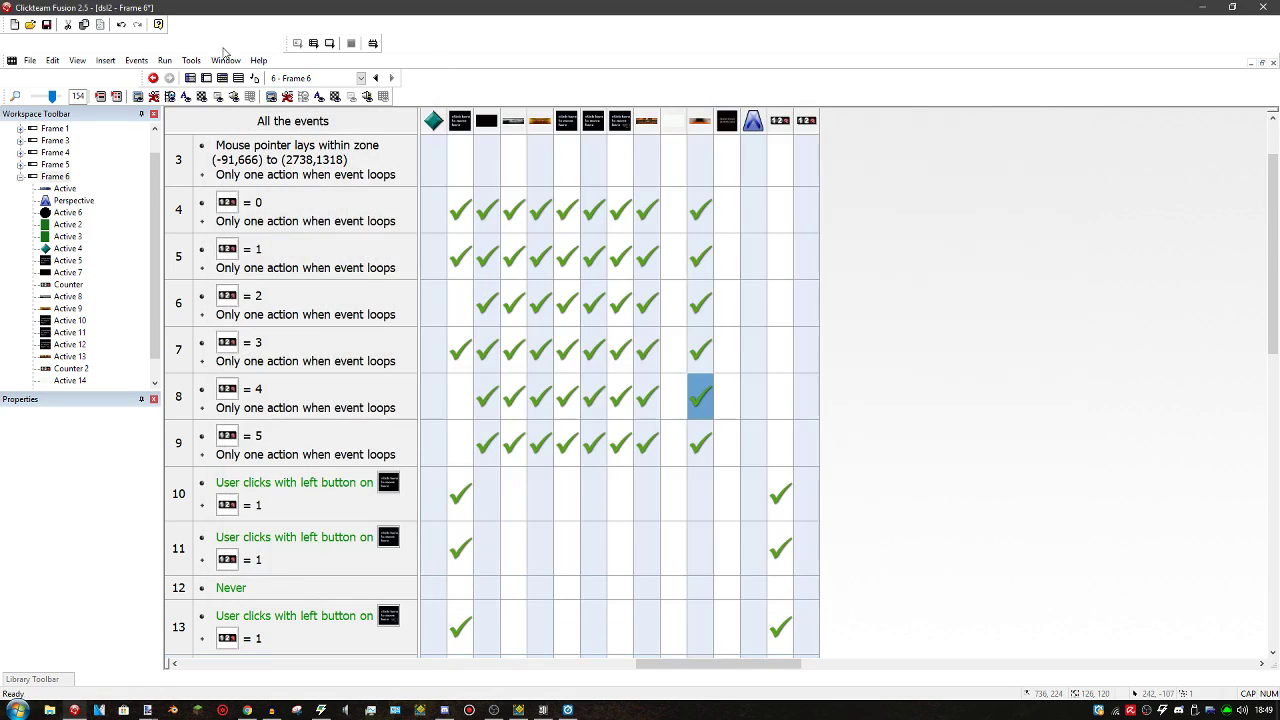
# Return to the frame layout, switch to layer 2, and move the Perspective object up to the staircase picture's top-left corner
pyautogui.click(206, 78)
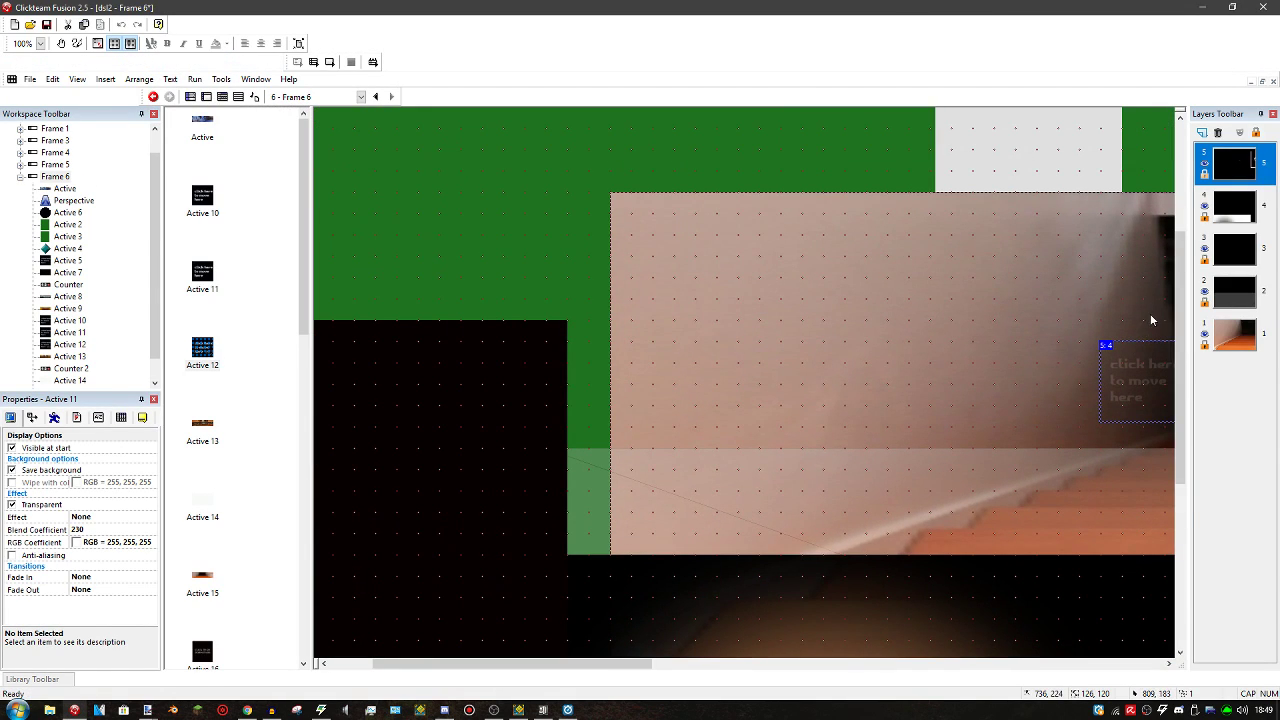
pyautogui.click(1235, 290)
pyautogui.click(700, 500)
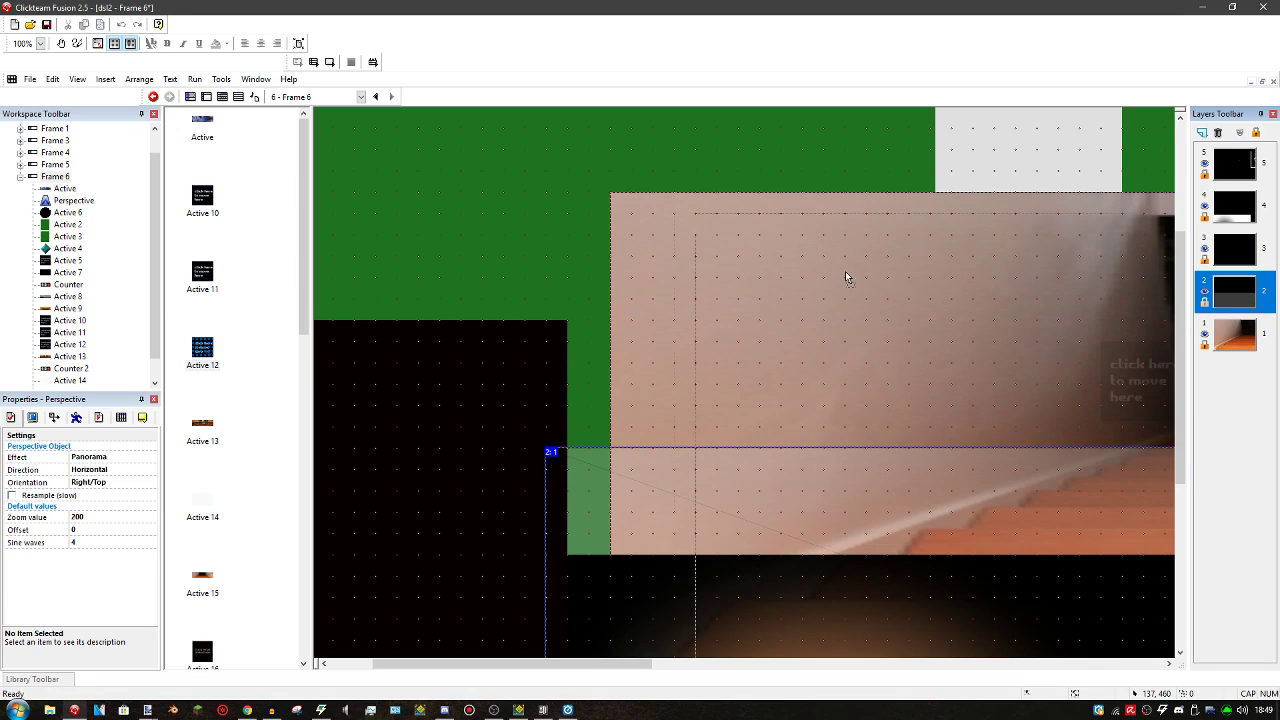
pyautogui.click(761, 237)
# Switch to layer 4 and move the full-frame overlay Active 14 up to position 0, 0
pyautogui.click(1235, 205)
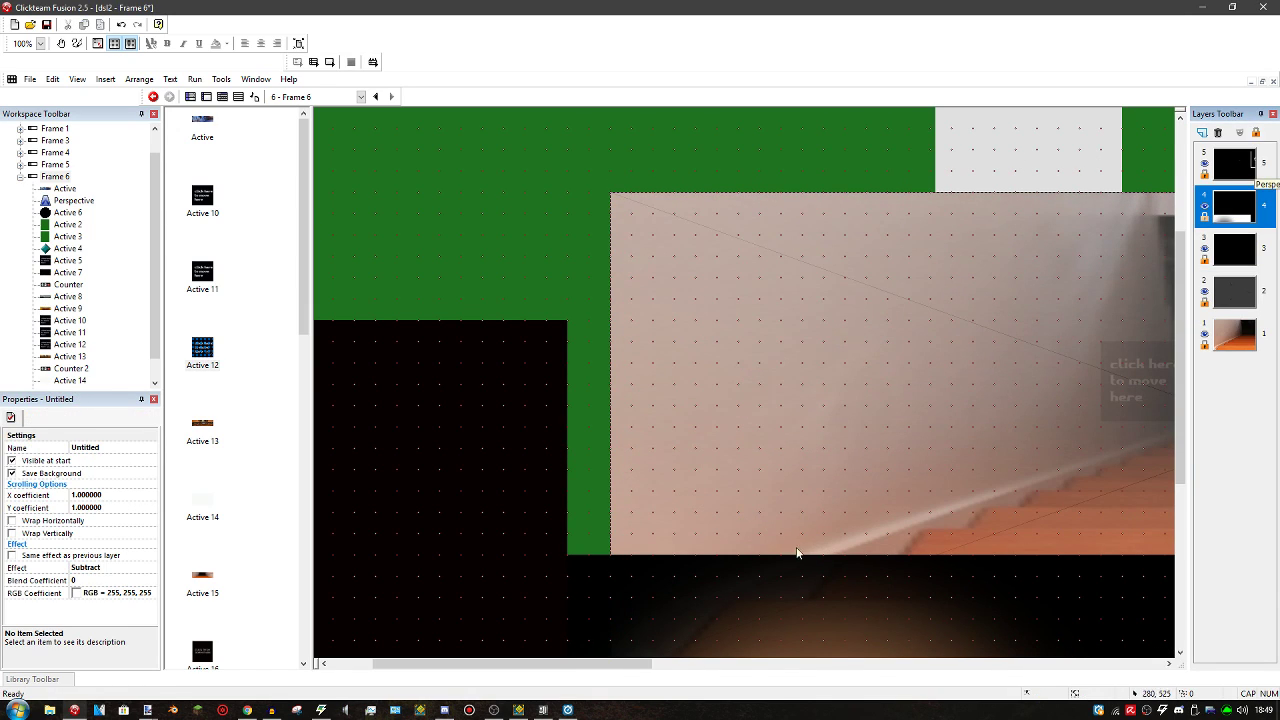
pyautogui.moveTo(588, 560); pyautogui.dragTo(700, 210)
pyautogui.scroll(-3, 767, 410)
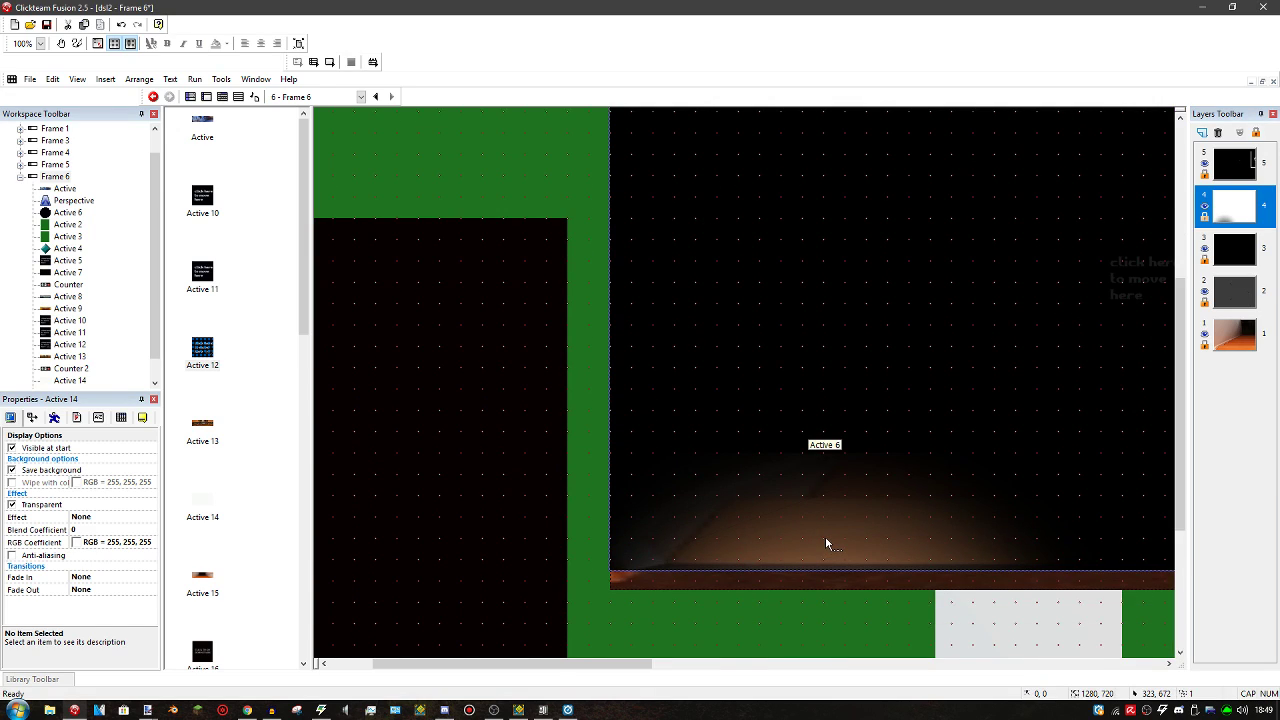
# Switch to layer 5 and move the black cover Active 7 onto the staircase picture at position 0, 0
pyautogui.scroll(3, 523, 464)
pyautogui.moveTo(451, 479); pyautogui.dragTo(848, 324)
pyautogui.click(1232, 168)
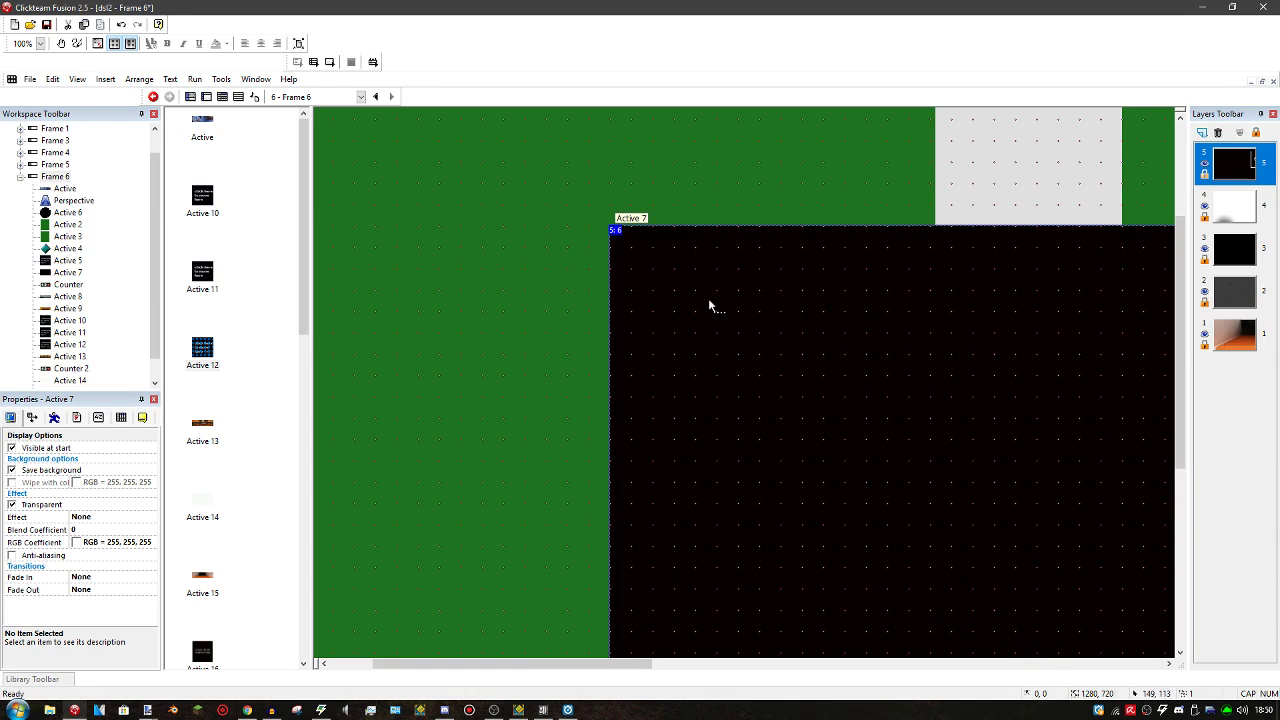
# Test-run Frame 6 in a maximized window, try the staircase view and the click-to-move spots, and close the test
pyautogui.click(330, 63)
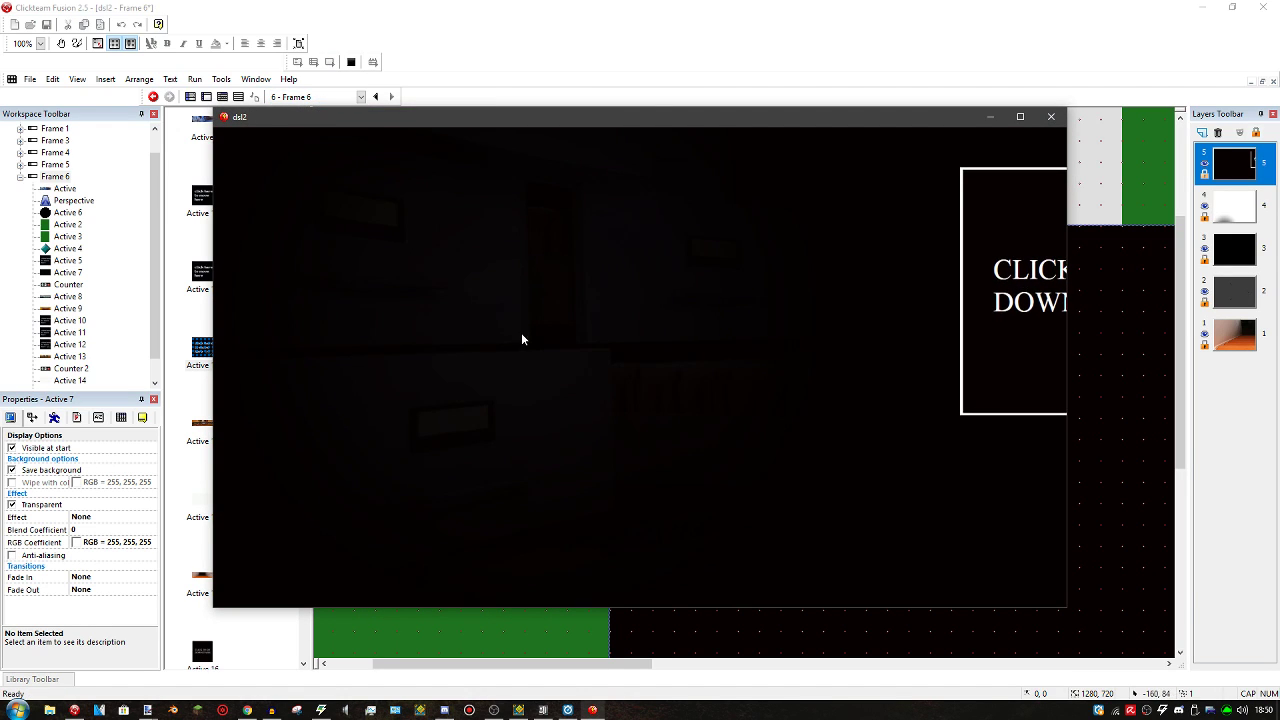
pyautogui.click(1020, 116)
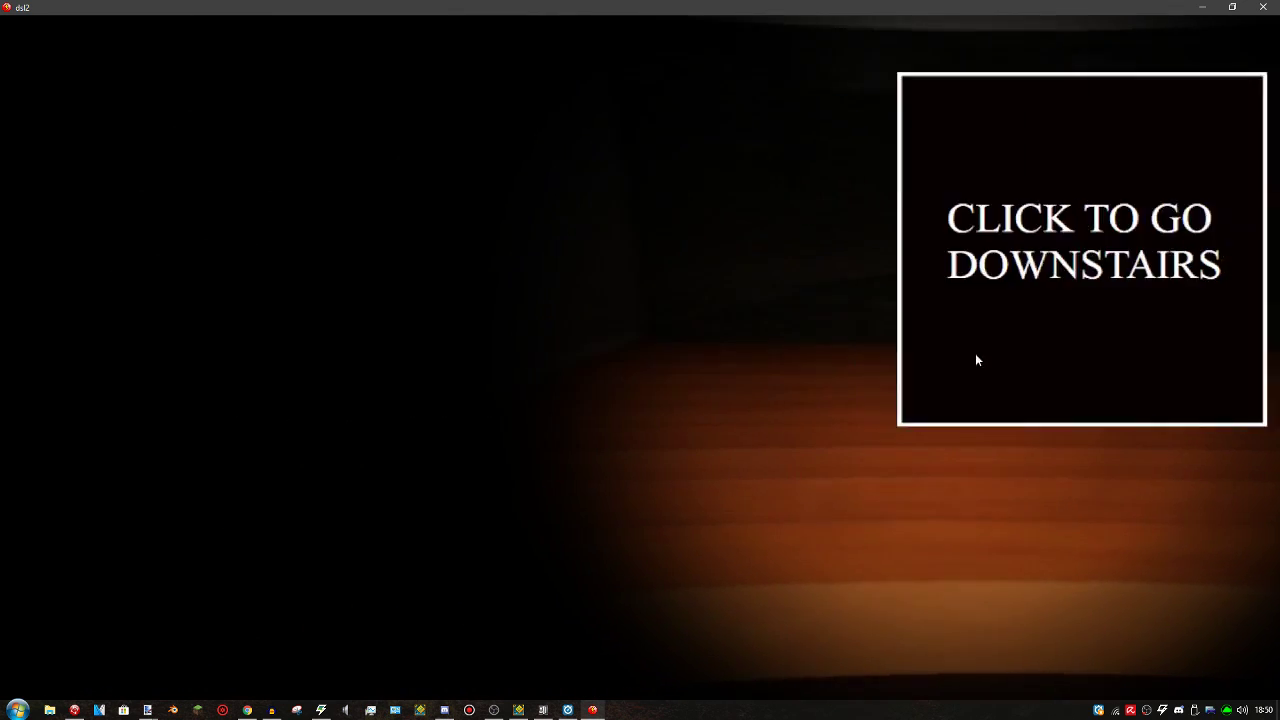
pyautogui.click(977, 360)
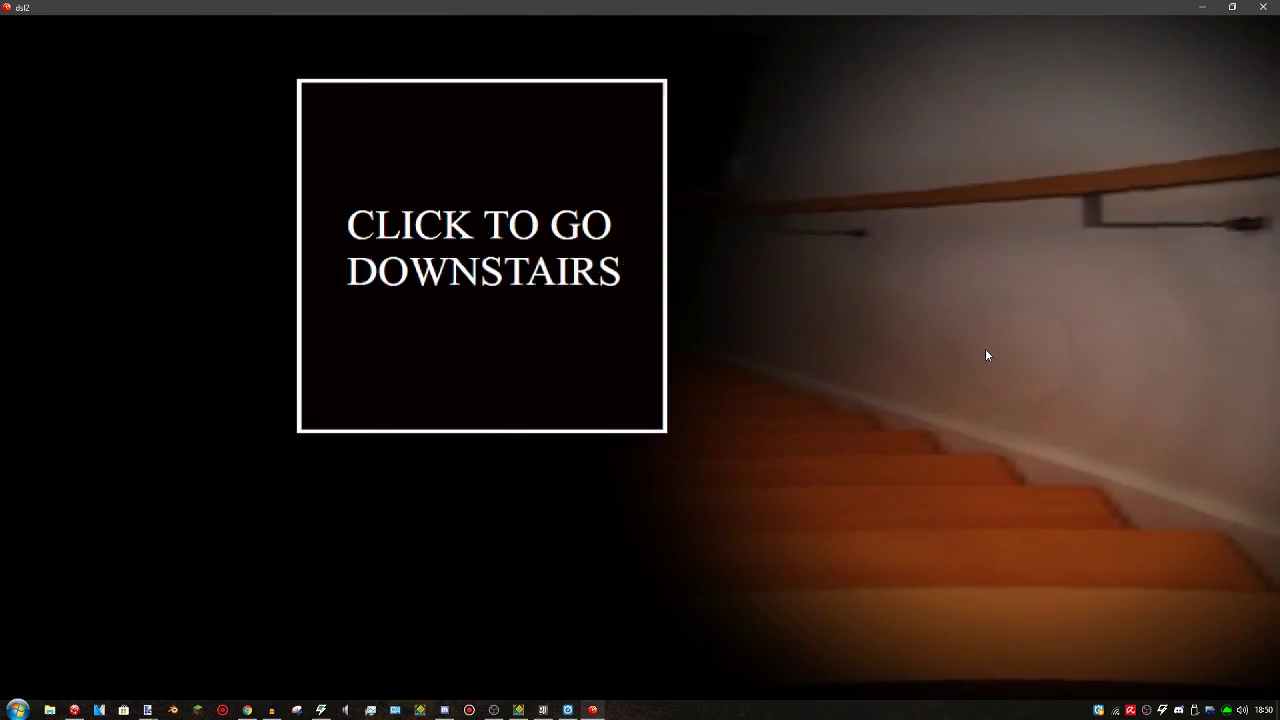
pyautogui.click(769, 296)
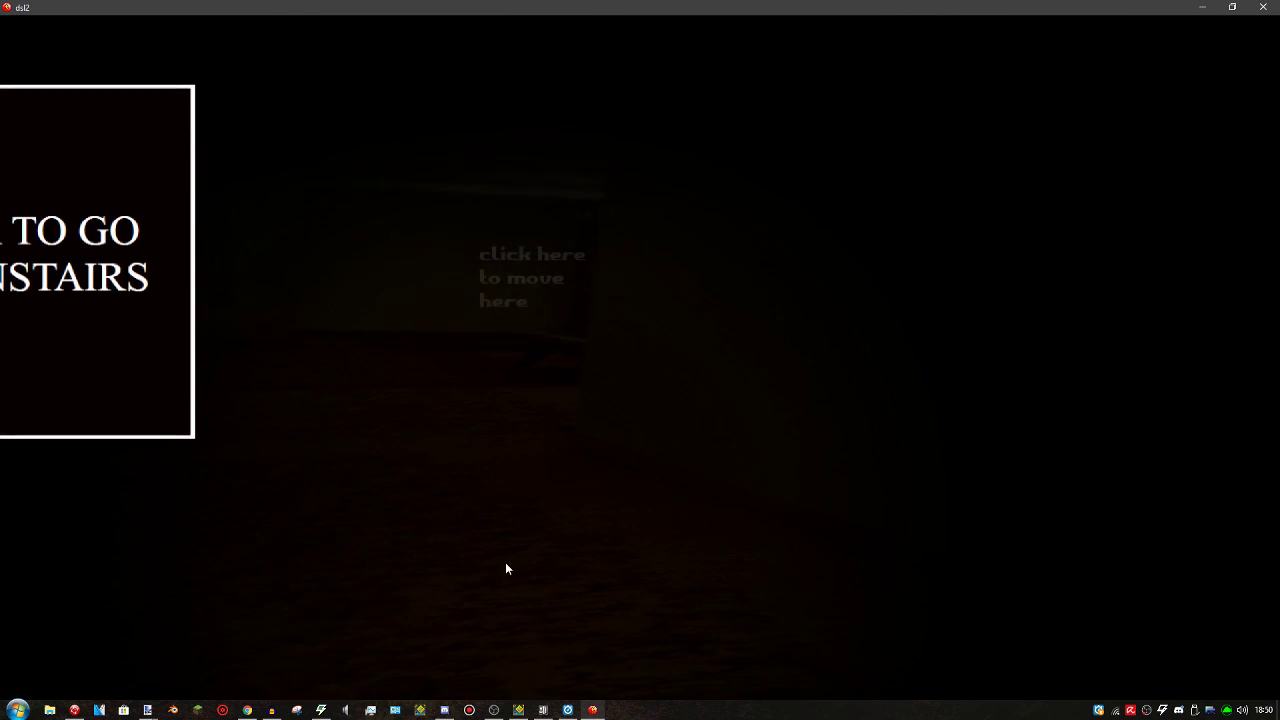
pyautogui.click(510, 590)
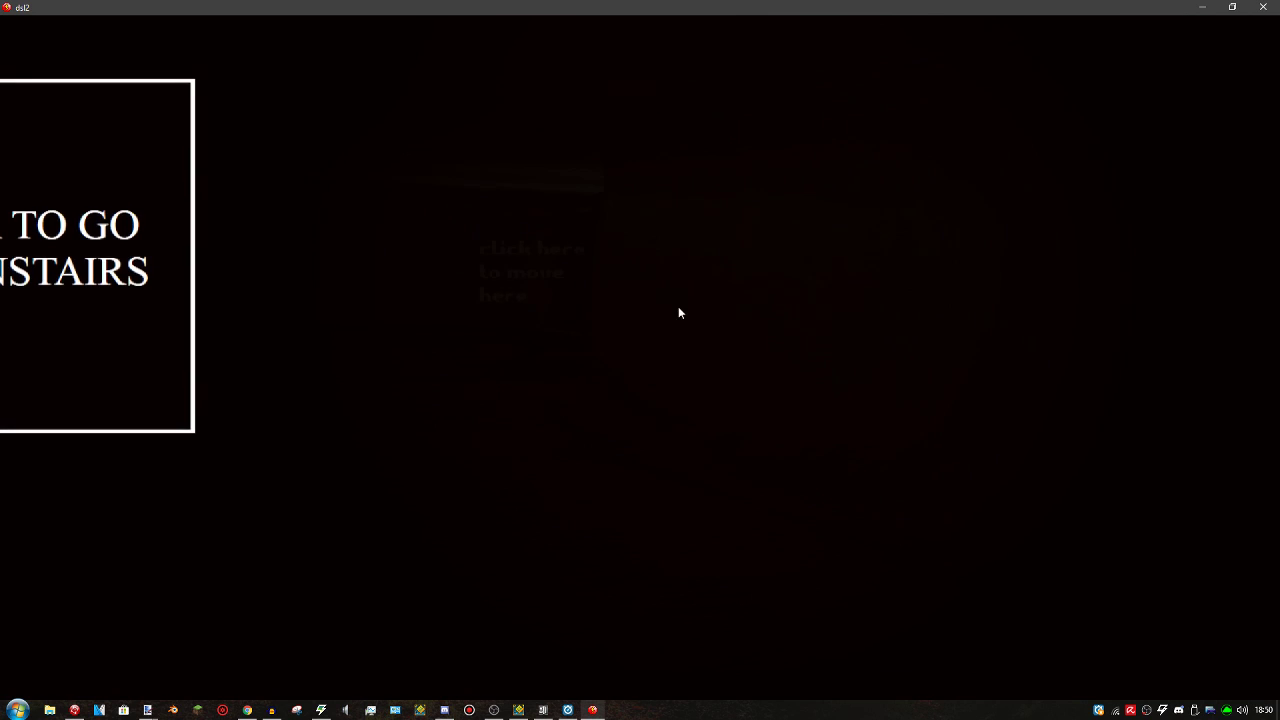
pyautogui.click(363, 295)
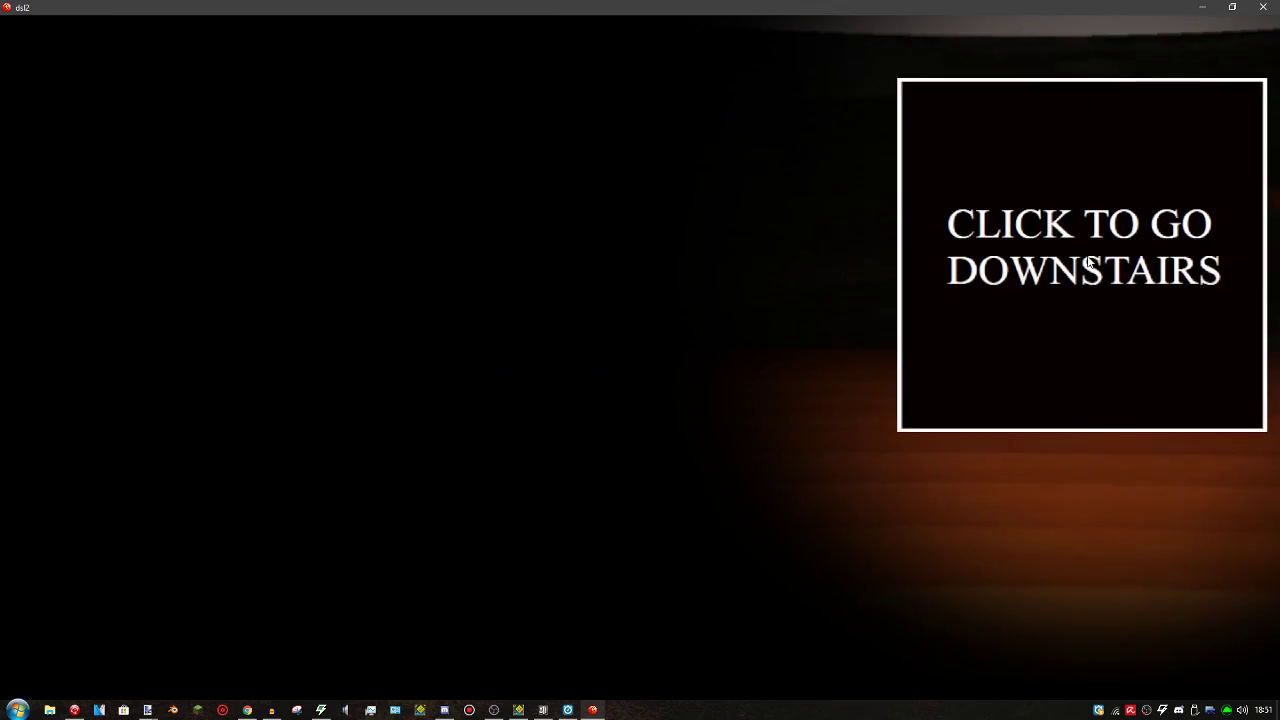
pyautogui.moveTo(994, 258)
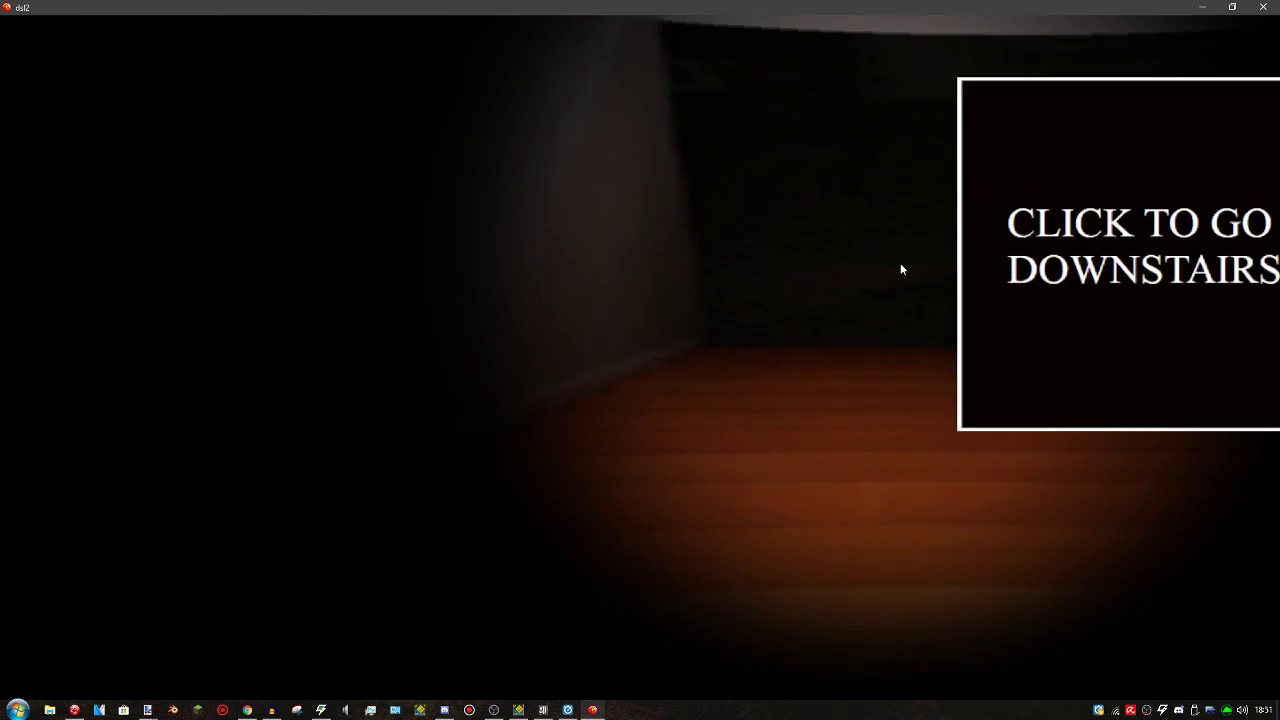
pyautogui.moveTo(616, 260)
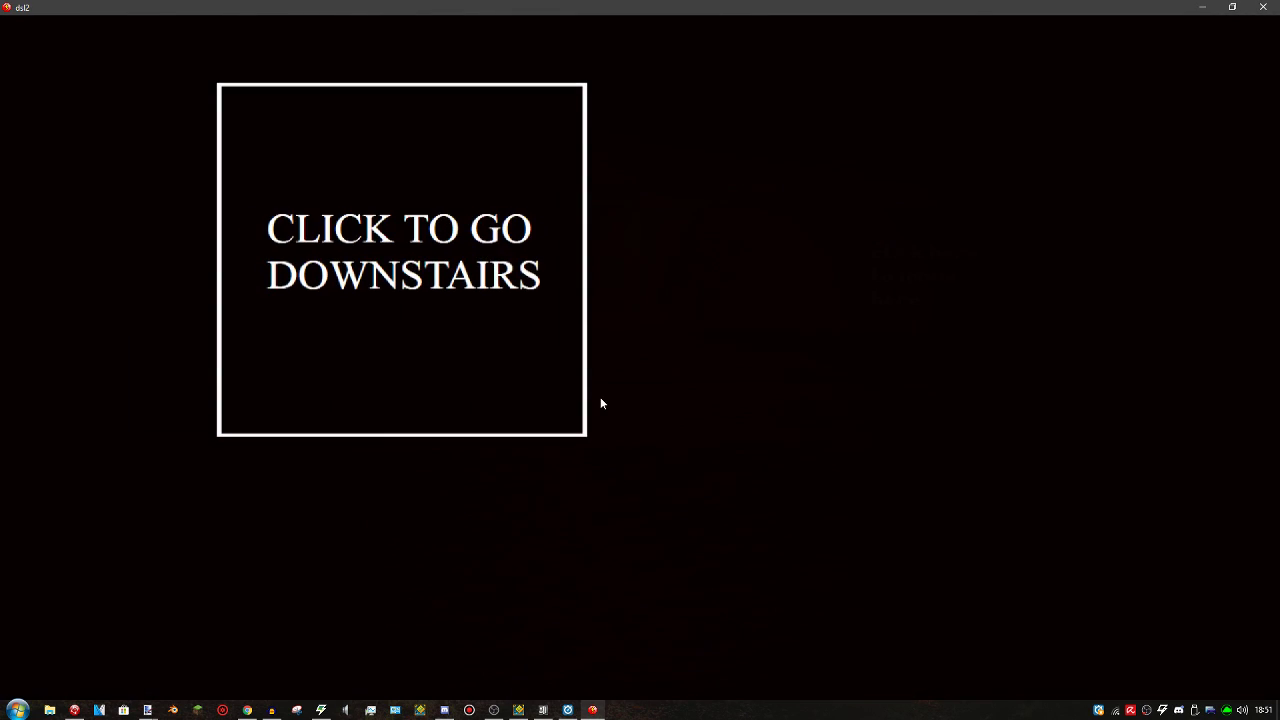
pyautogui.moveTo(674, 486)
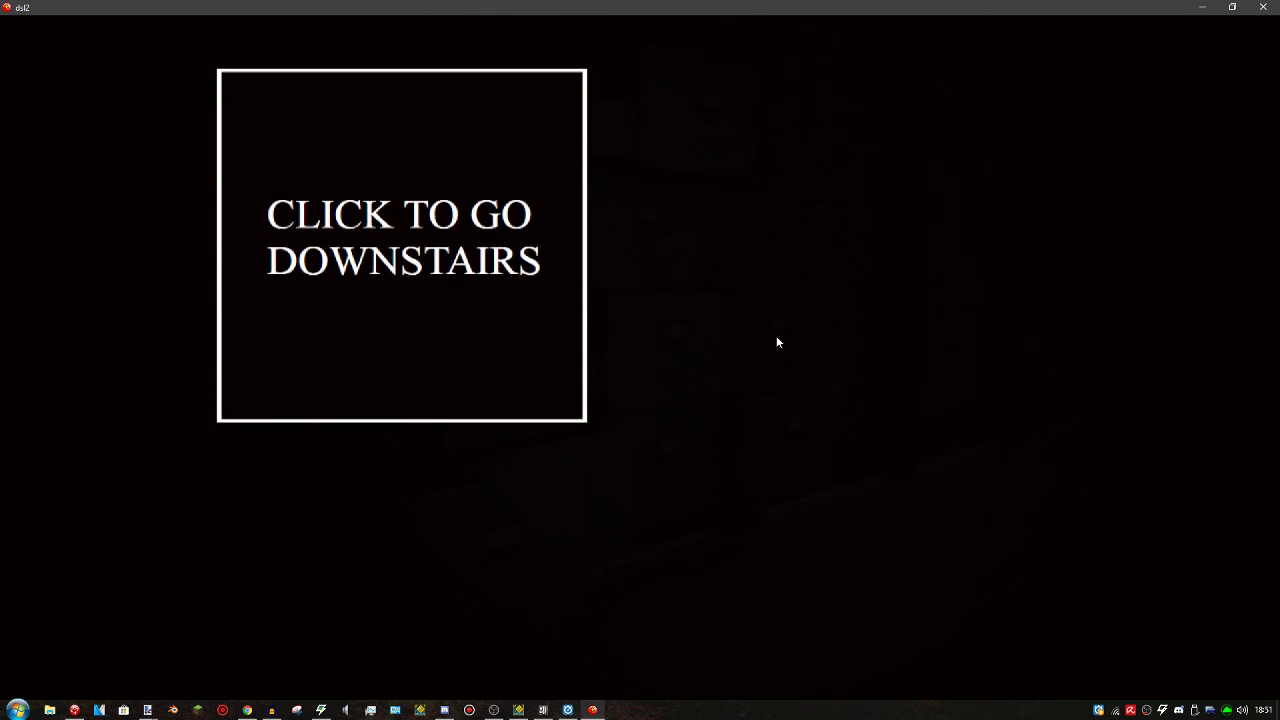
pyautogui.moveTo(1101, 309)
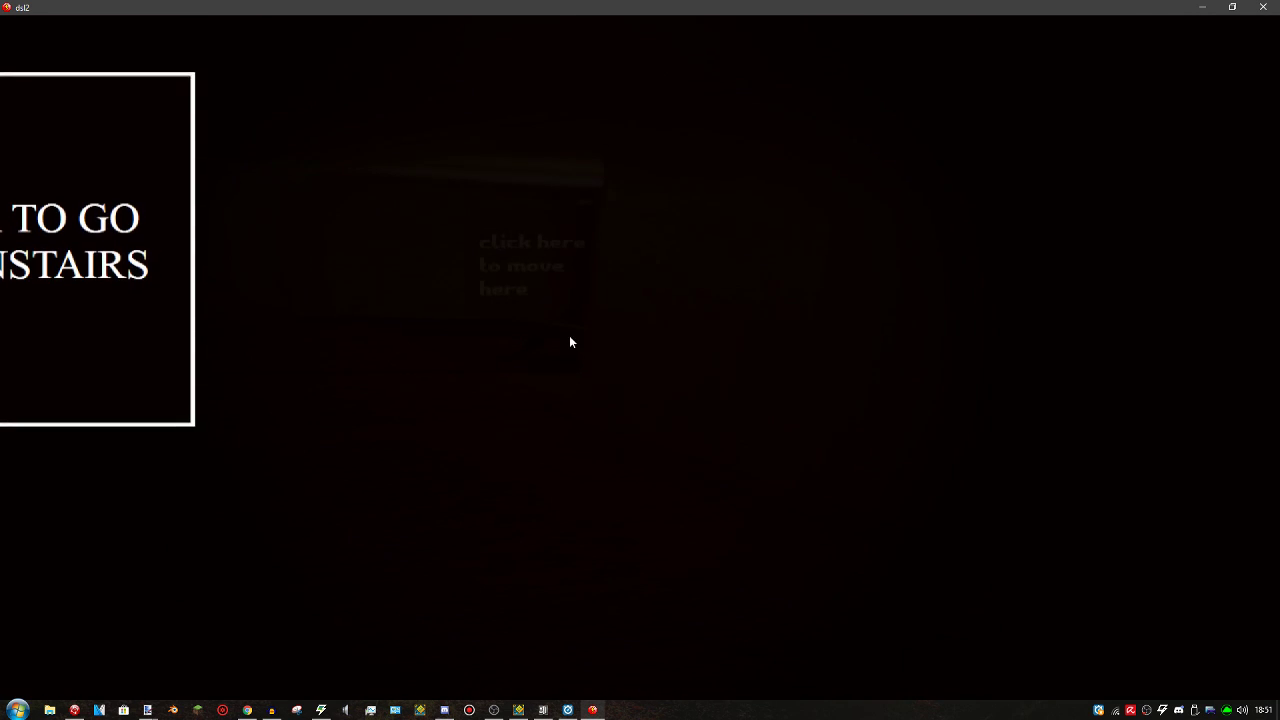
pyautogui.click(571, 342)
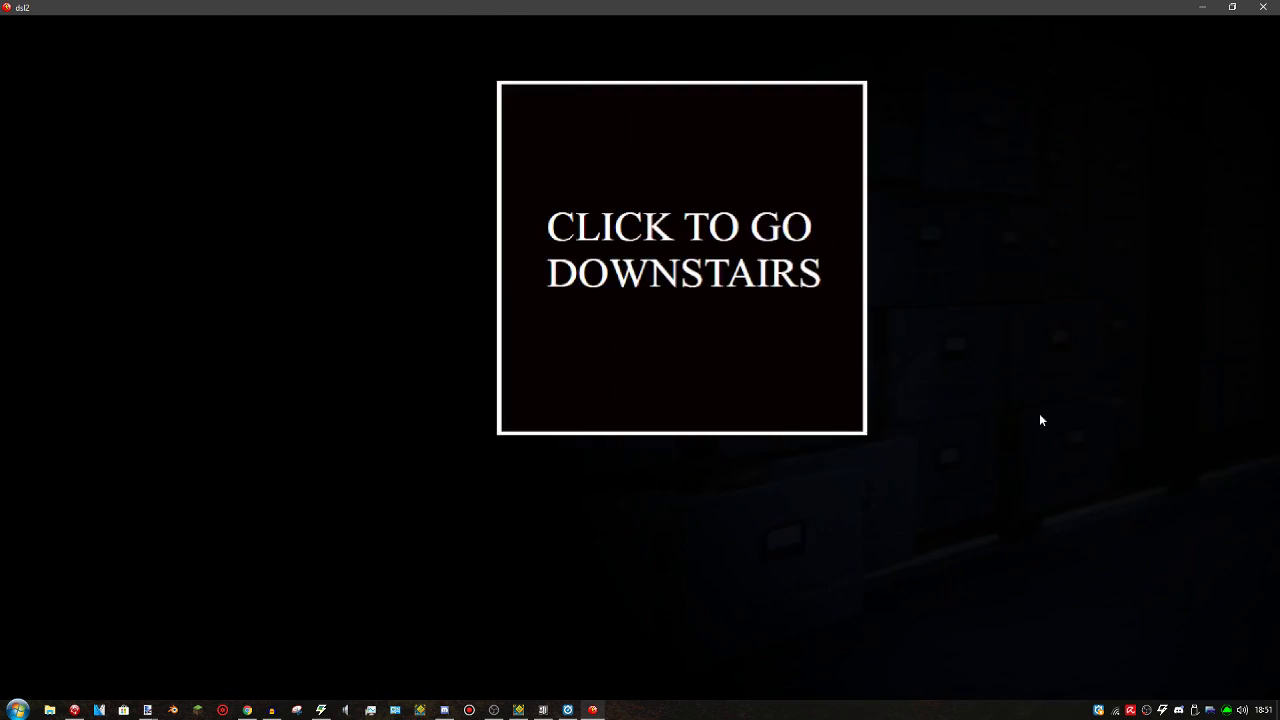
pyautogui.click(1262, 8)
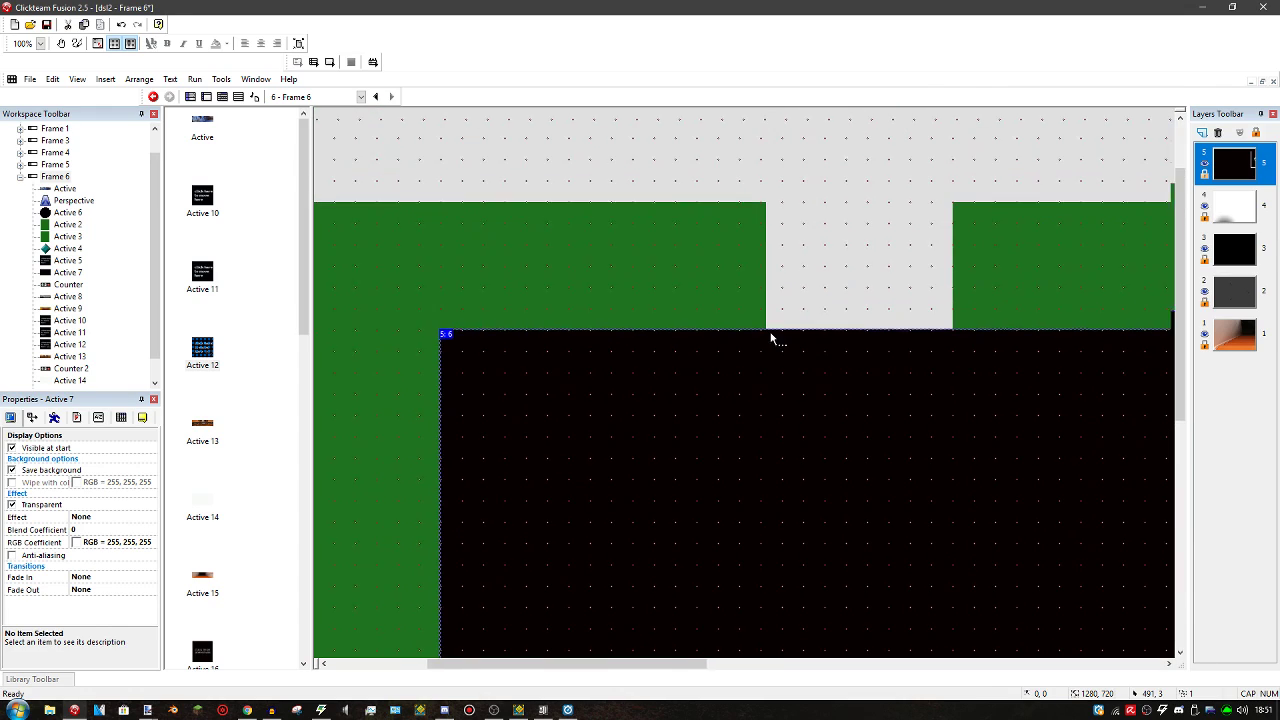
# Add a sixth layer to Frame 6 and insert a new Active object on it in the empty area above the frame
pyautogui.click(1202, 133)
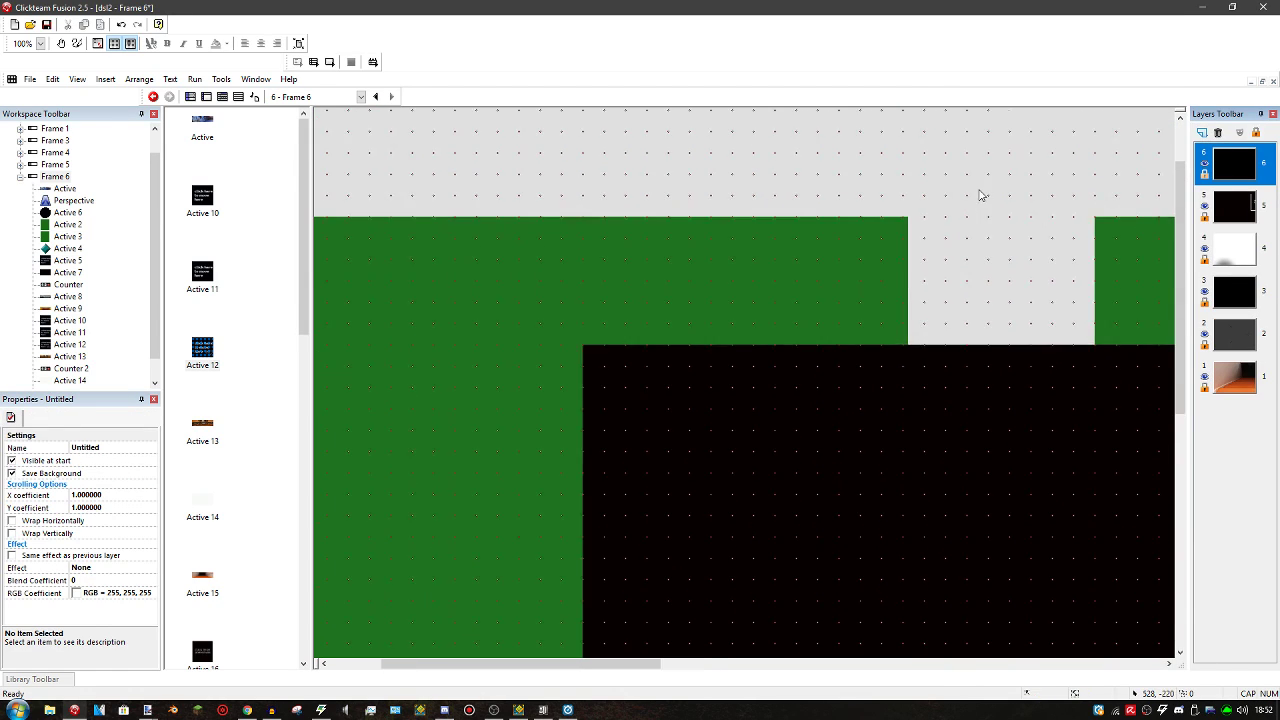
pyautogui.doubleClick(823, 171)
pyautogui.doubleClick(311, 297)
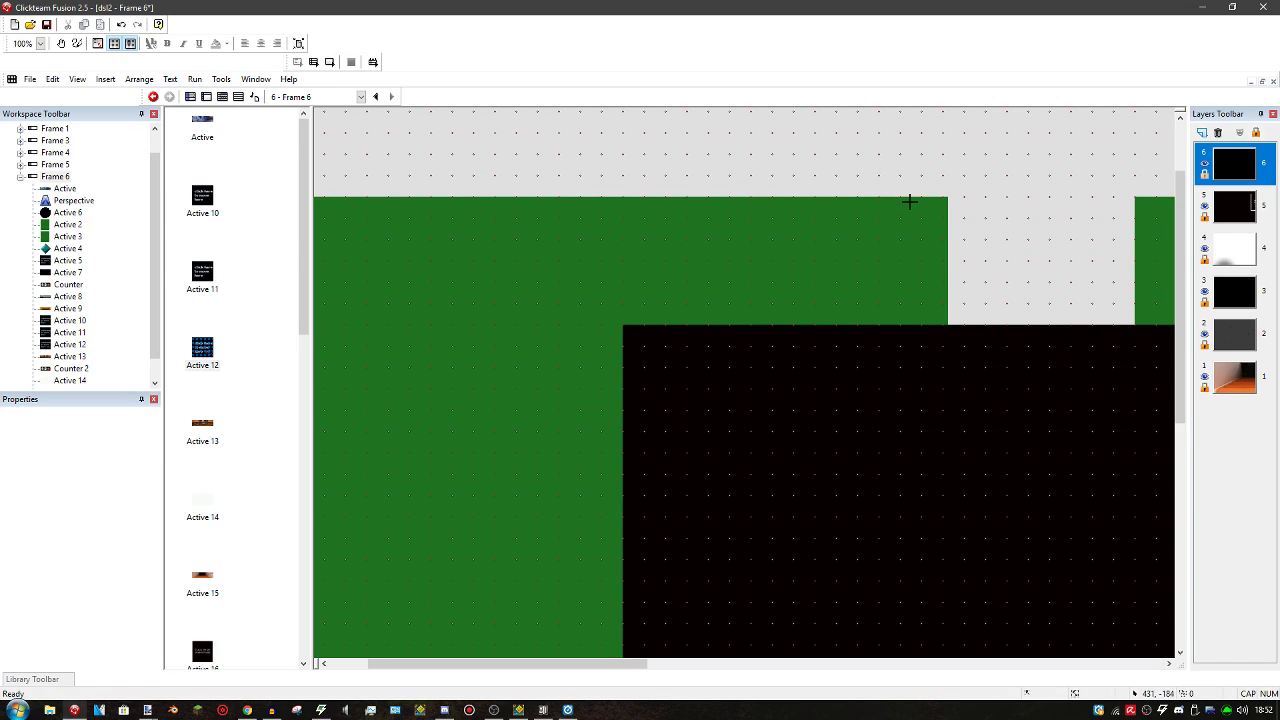
pyautogui.click(1000, 170)
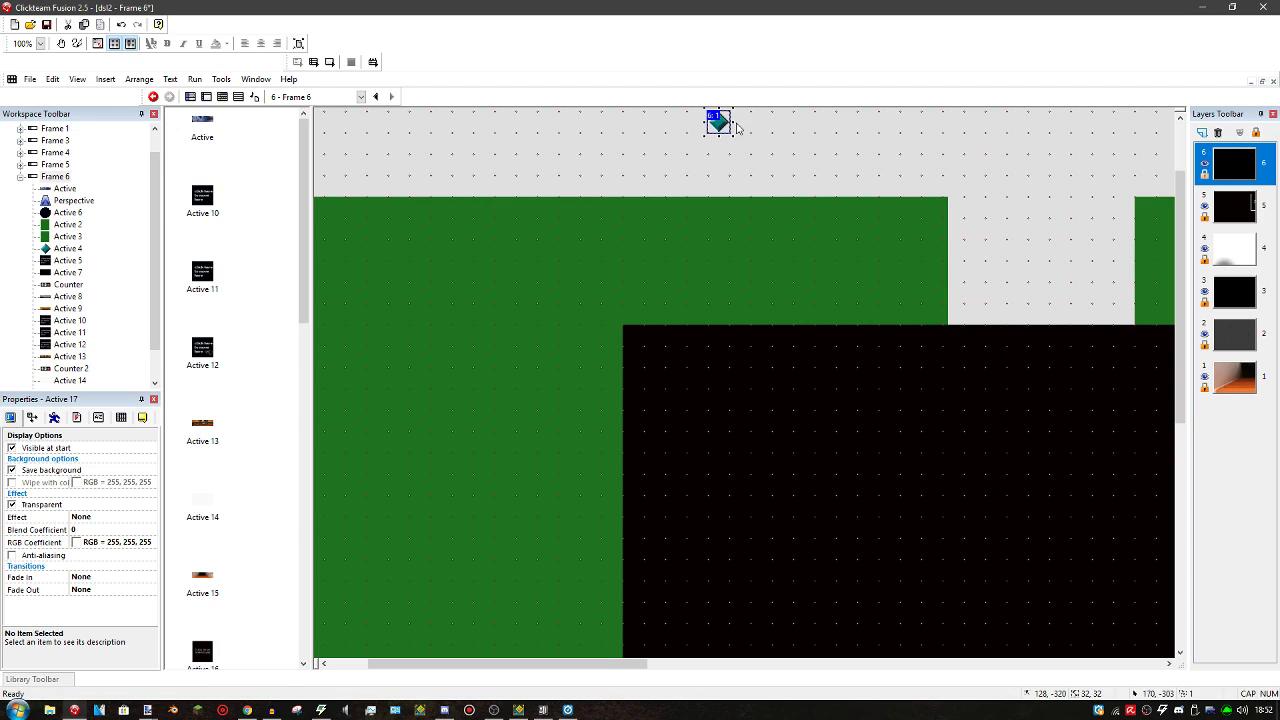
# Stretch the new Active object to a wide strip of about 454 by 49 pixels and move it onto the black cover's top-left corner
pyautogui.click(734, 127)
pyautogui.moveTo(763, 130); pyautogui.dragTo(866, 152)
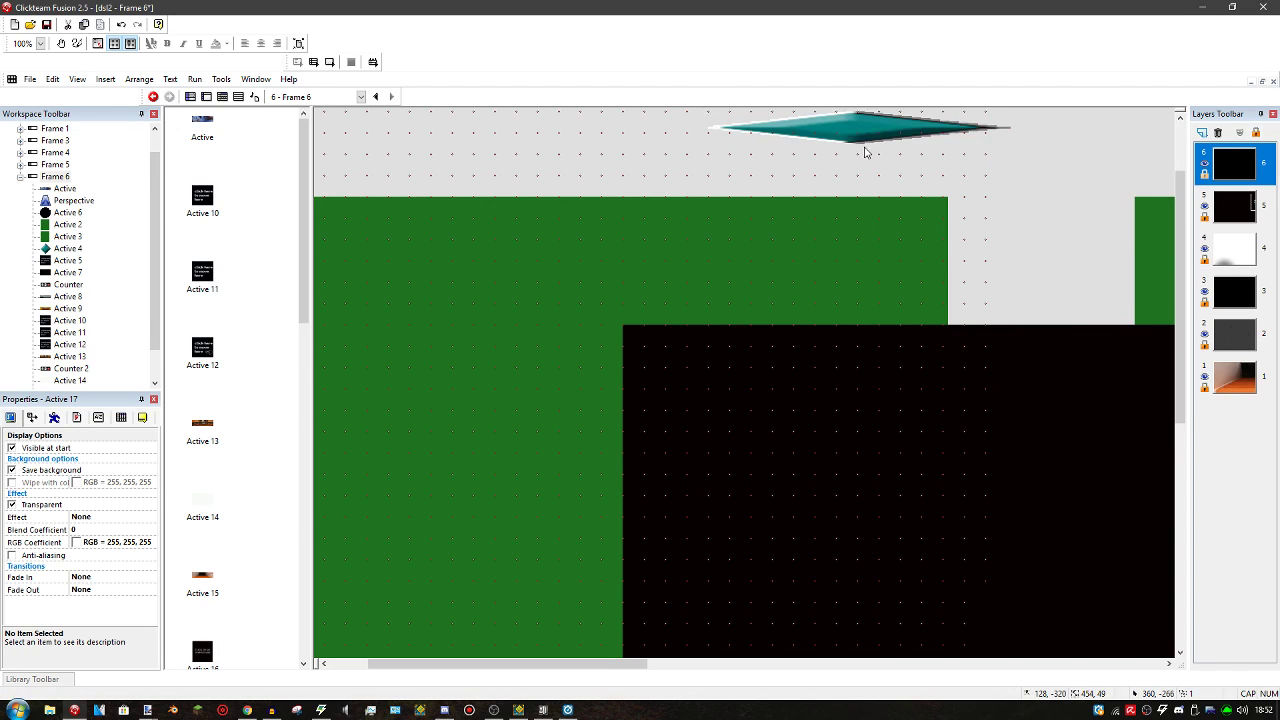
pyautogui.moveTo(783, 347); pyautogui.dragTo(783, 347)
# Clear the strip object's default image and add the text "OBJECTIVE:" inside its canvas
pyautogui.doubleClick(783, 345)
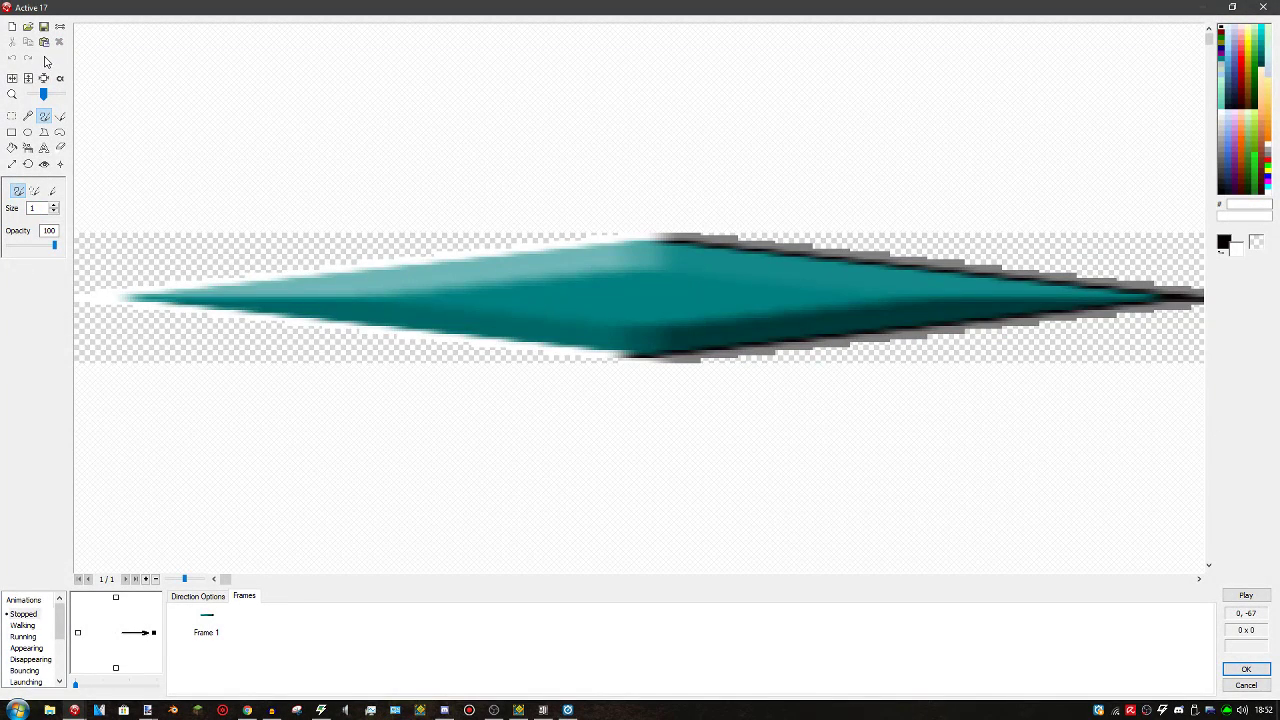
pyautogui.moveTo(43, 93); pyautogui.dragTo(37, 93)
pyautogui.click(12, 27)
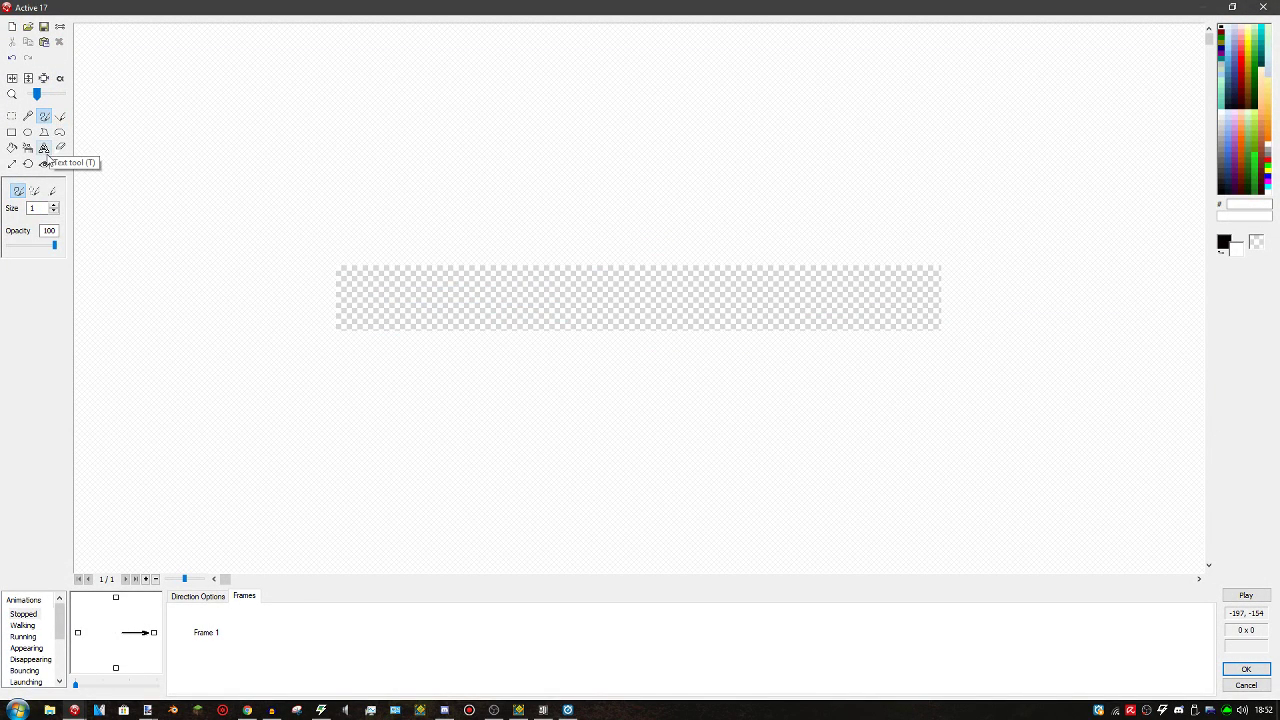
pyautogui.click(44, 150)
pyautogui.click(345, 301)
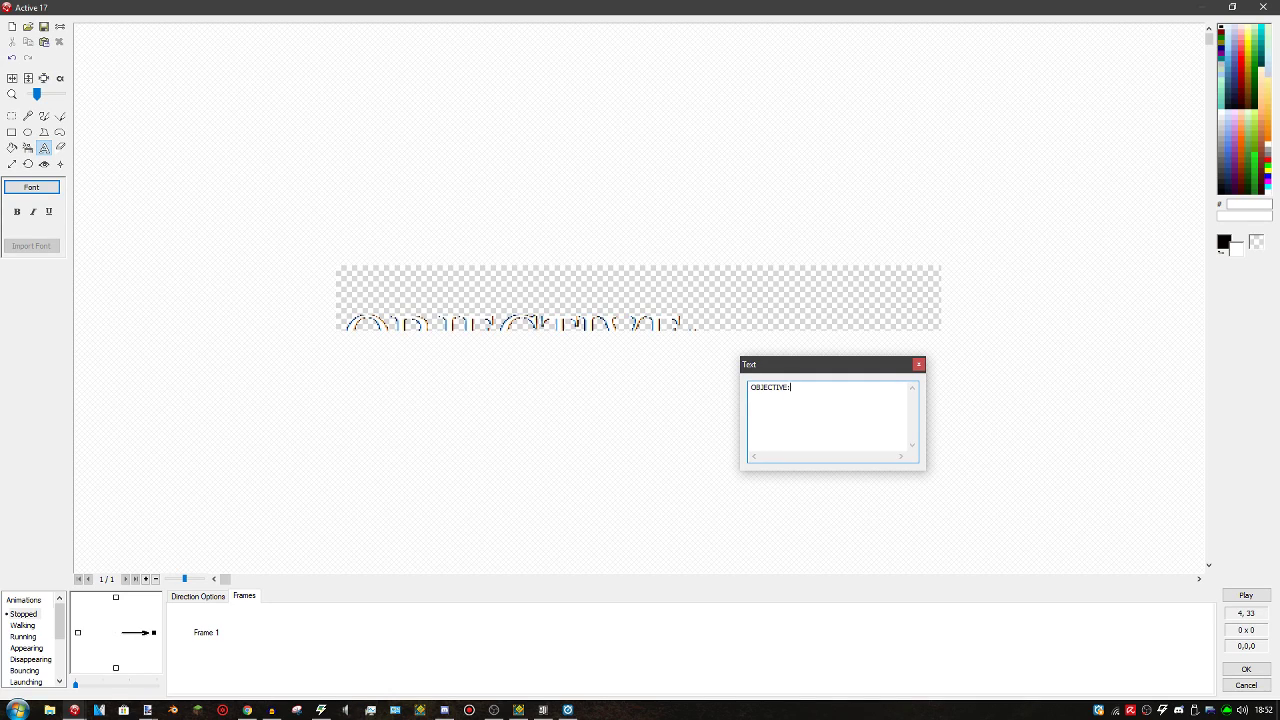
pyautogui.moveTo(558, 340); pyautogui.dragTo(560, 305)
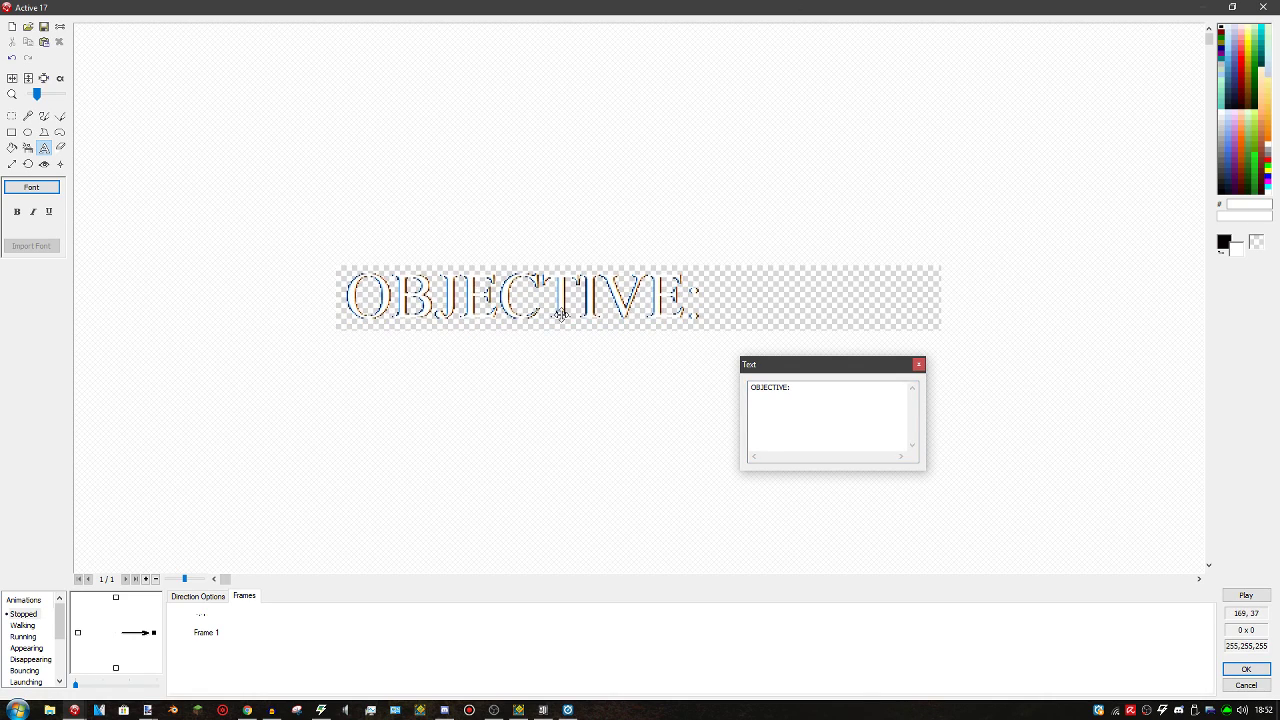
# Extend the text to "OBJECTIVE: GET TO THE OFFICE" and reduce its Times New Roman font size to 22 so it fits the canvas
pyautogui.click(40, 188)
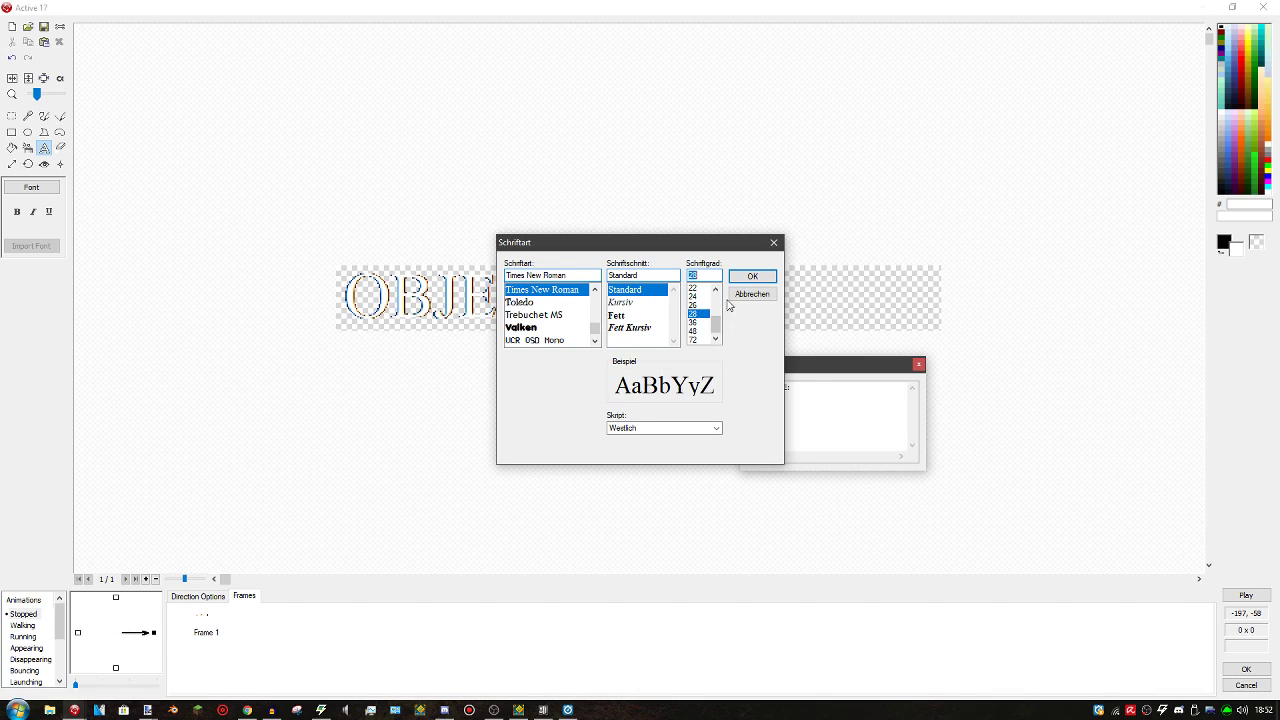
pyautogui.click(752, 276)
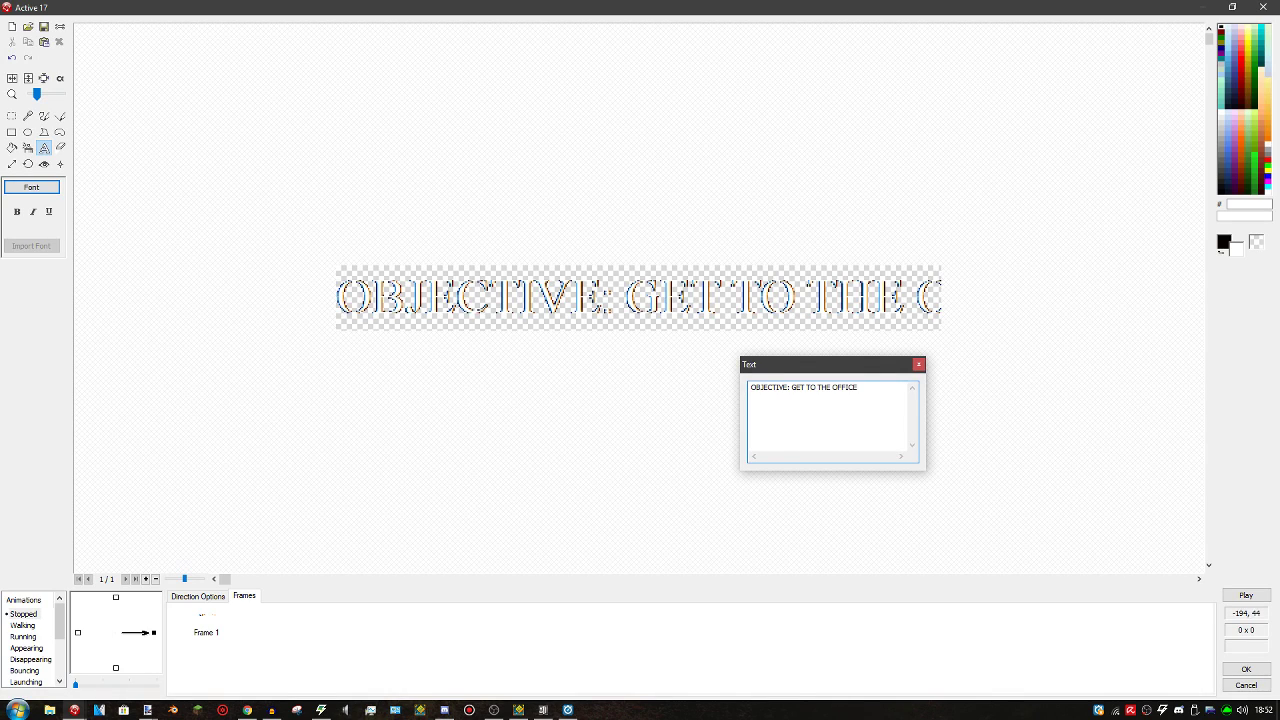
pyautogui.click(55, 188)
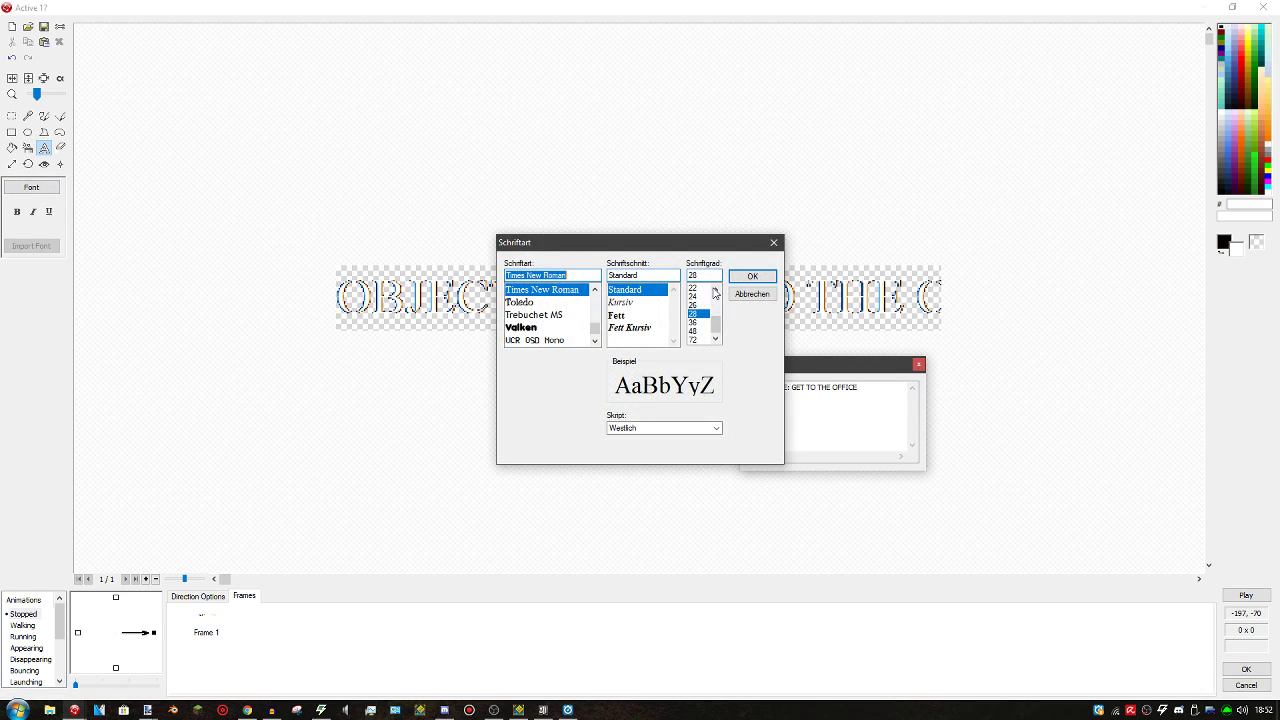
pyautogui.click(752, 277)
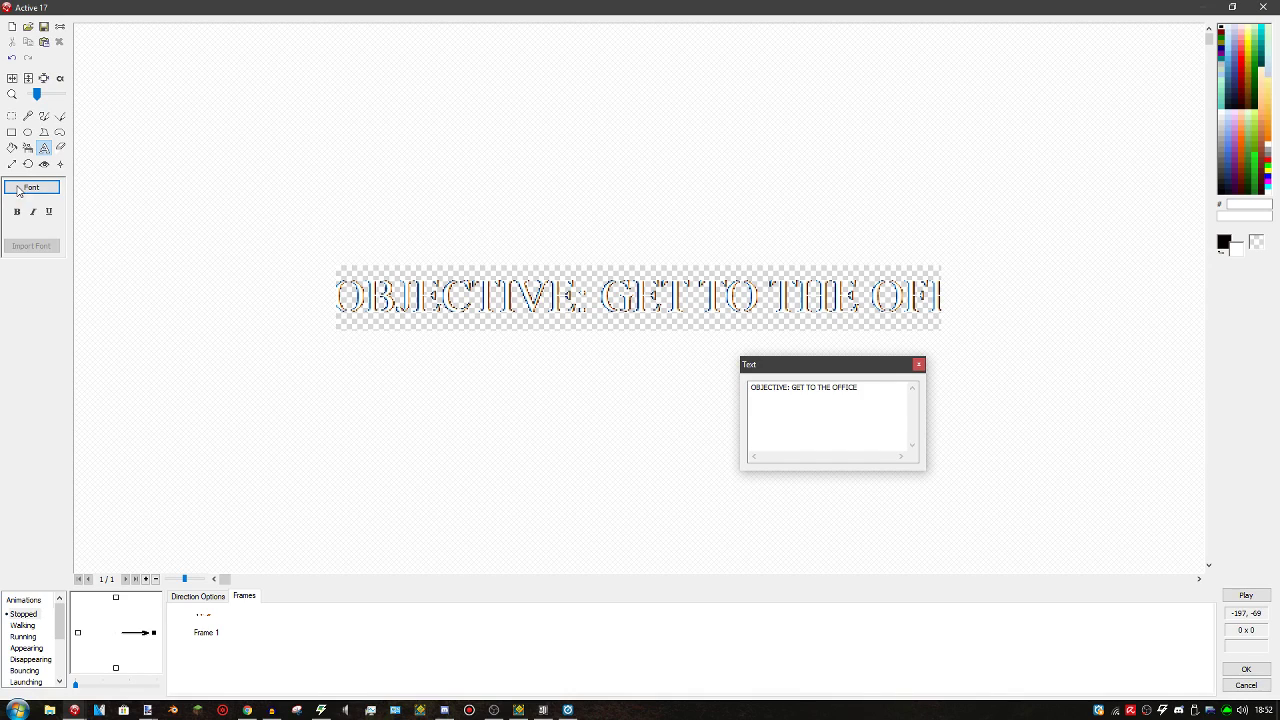
pyautogui.click(700, 292)
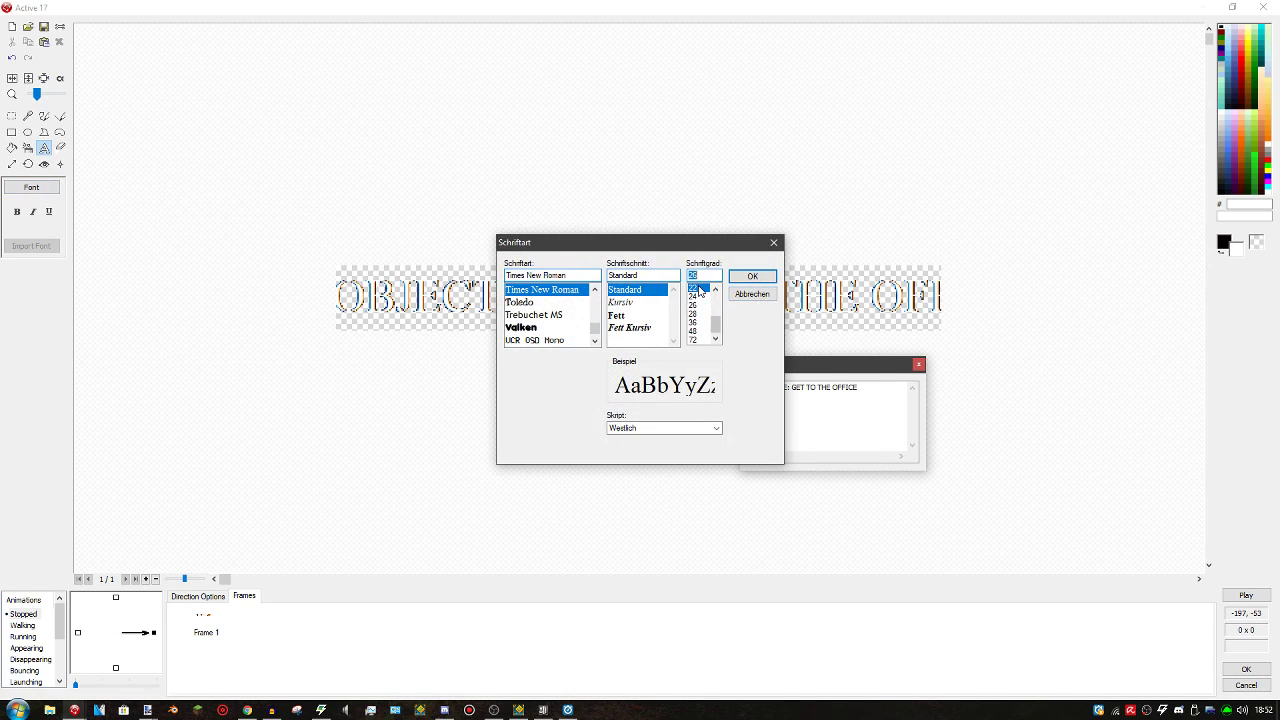
pyautogui.click(752, 277)
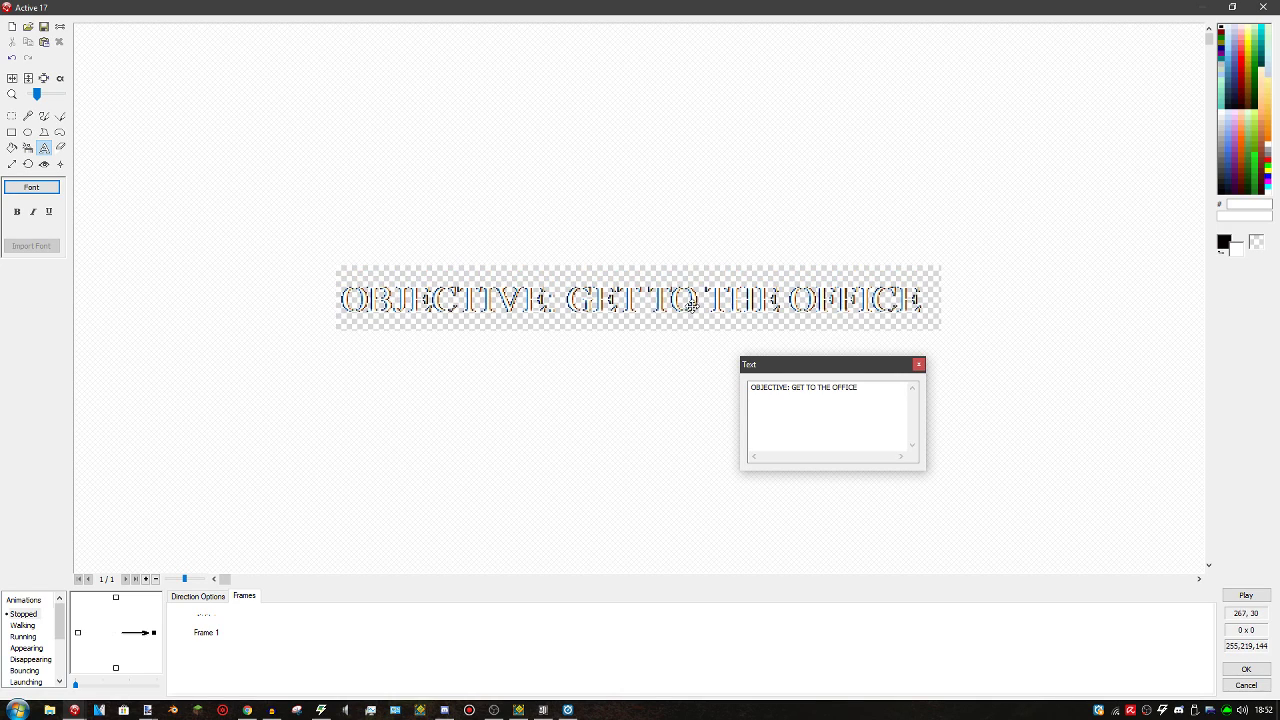
# Finish the text entry, crop the canvas to the lettering, and apply the image to the object
pyautogui.click(919, 365)
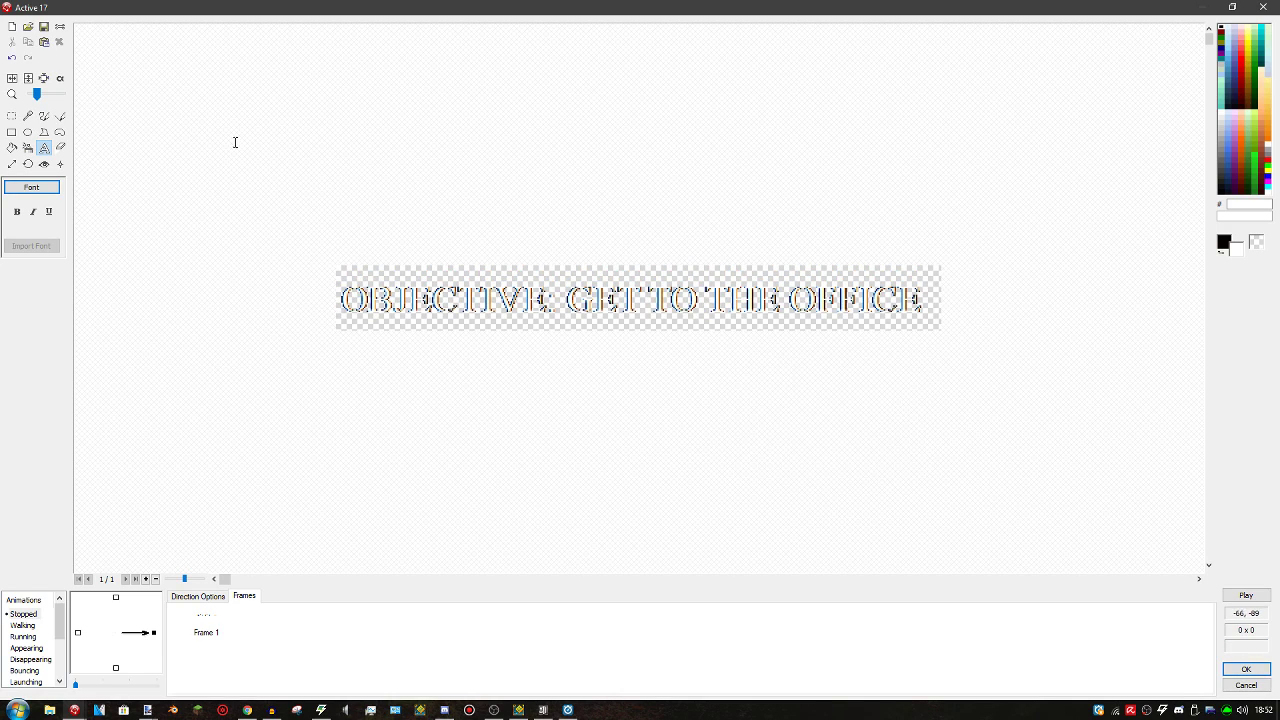
pyautogui.click(43, 79)
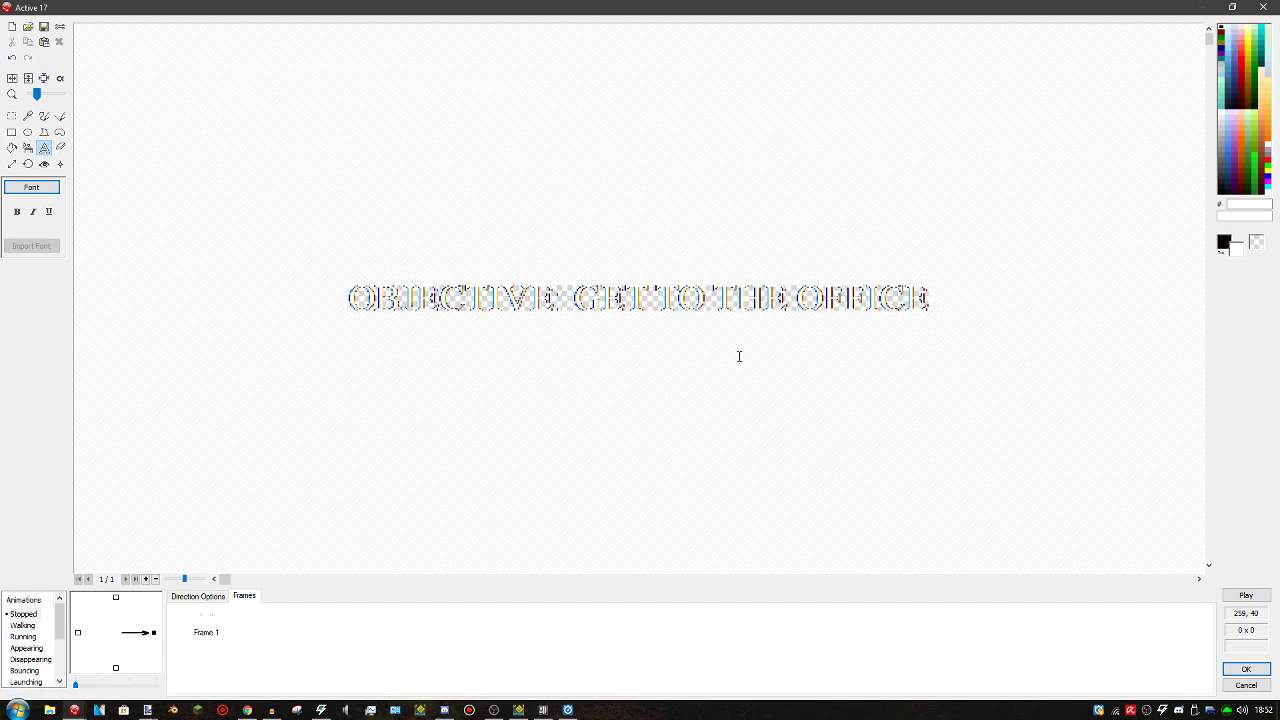
pyautogui.click(1245, 667)
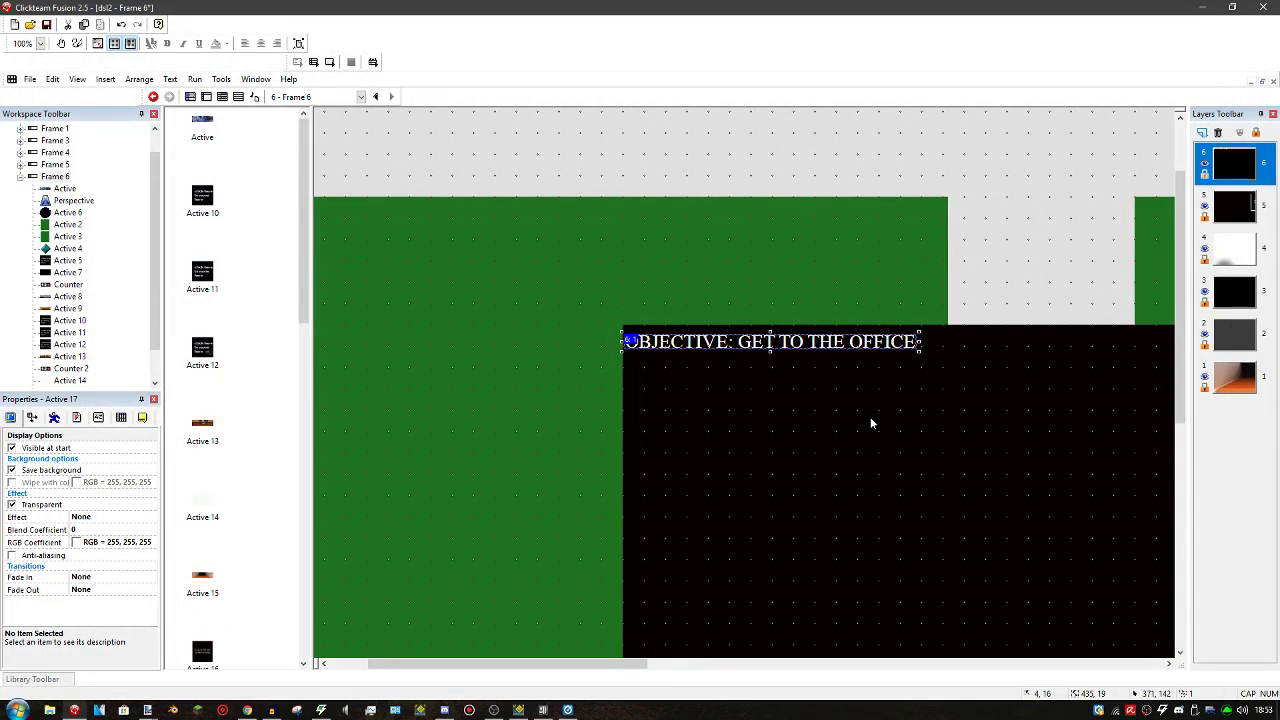
# Reopen the objective text's animation and add a second frame with its image cleared to blank
pyautogui.doubleClick(840, 344)
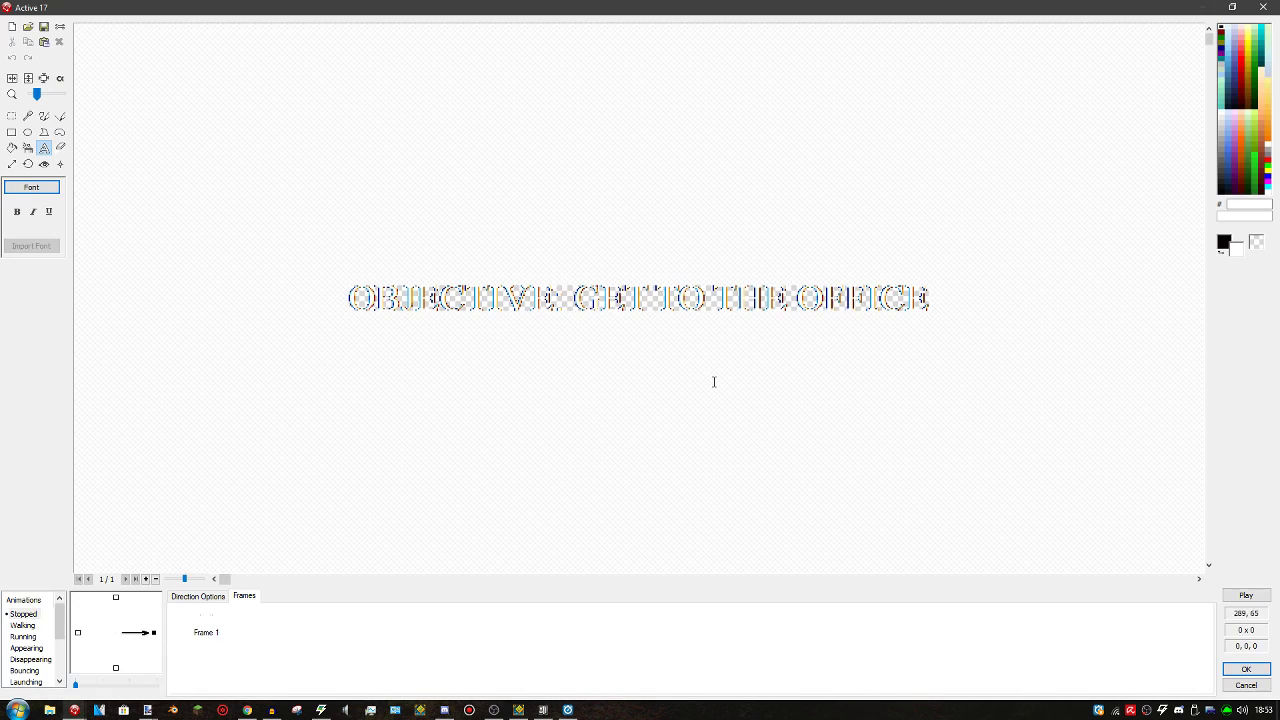
pyautogui.rightClick(198, 630)
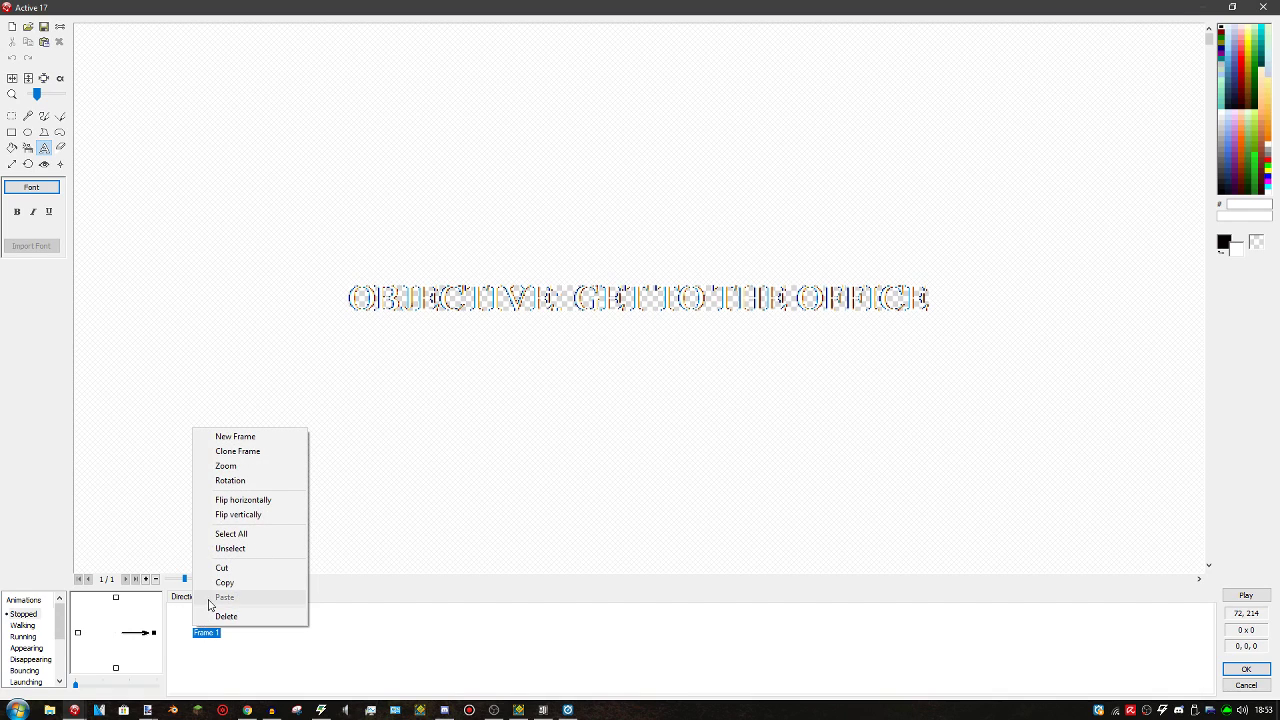
pyautogui.click(206, 637)
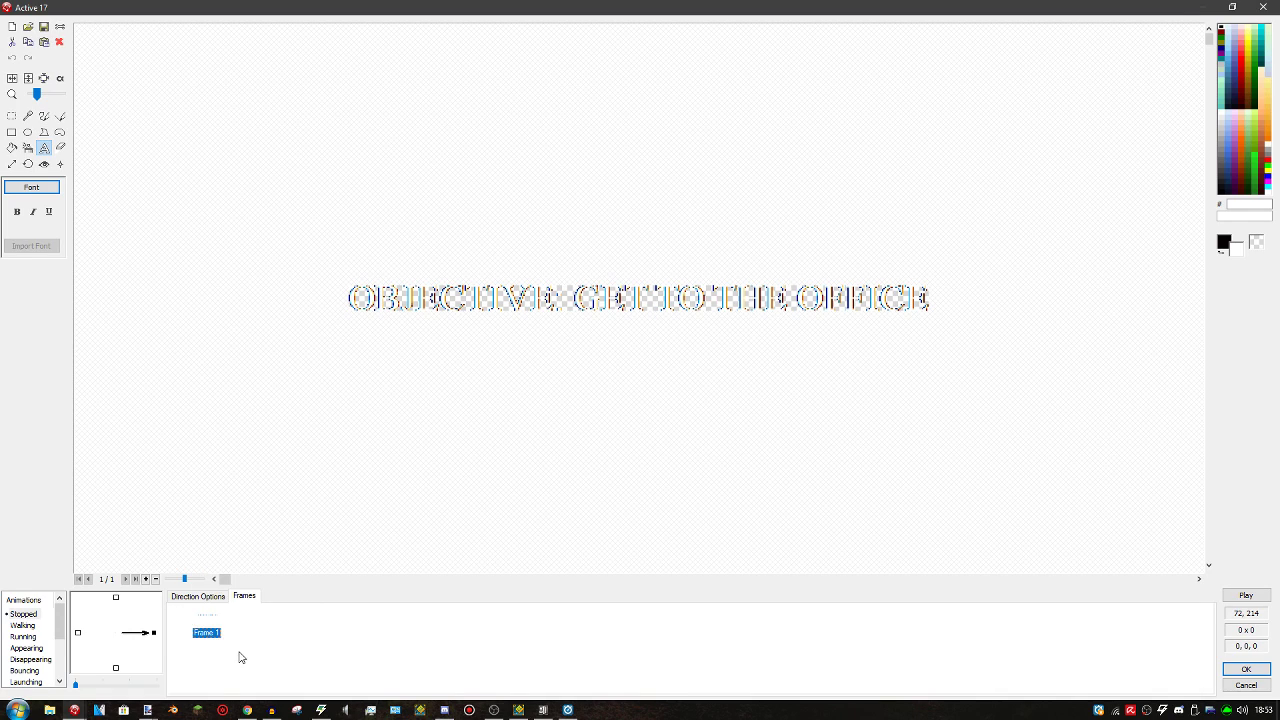
pyautogui.click(282, 632)
pyautogui.click(11, 27)
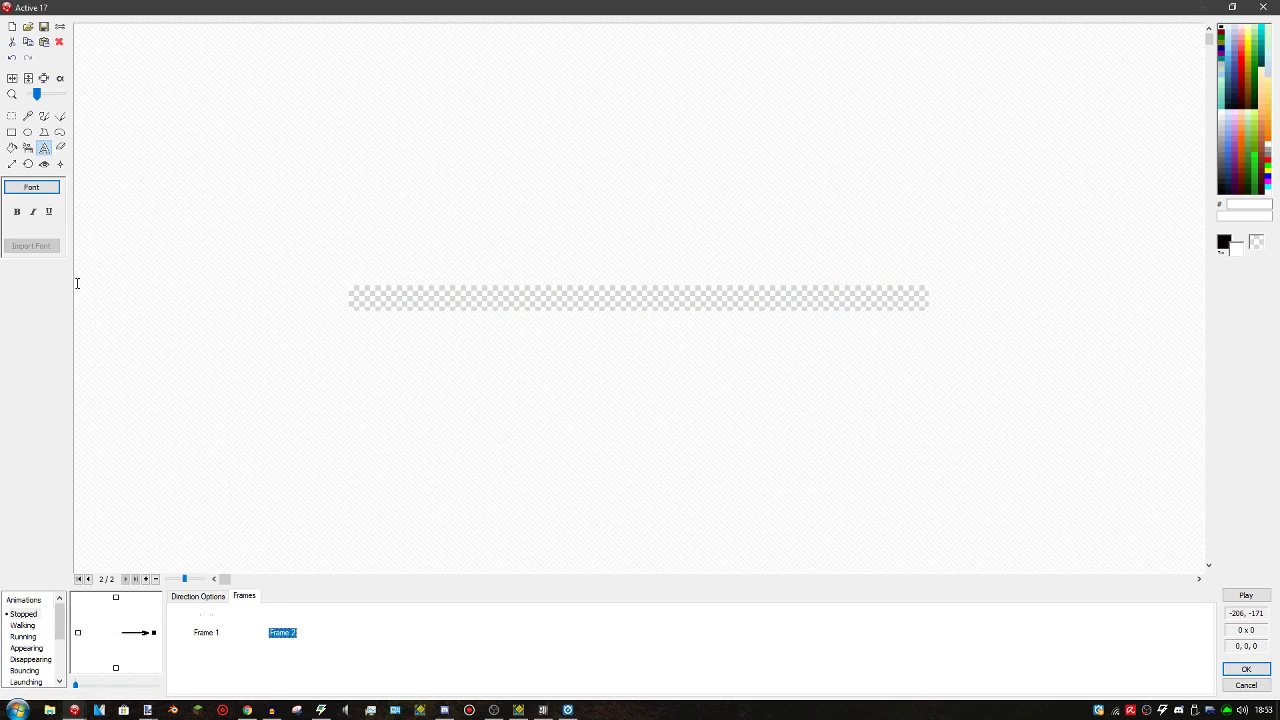
# Set the objective text's Stopped animation to loop and preview its blinking
pyautogui.click(195, 597)
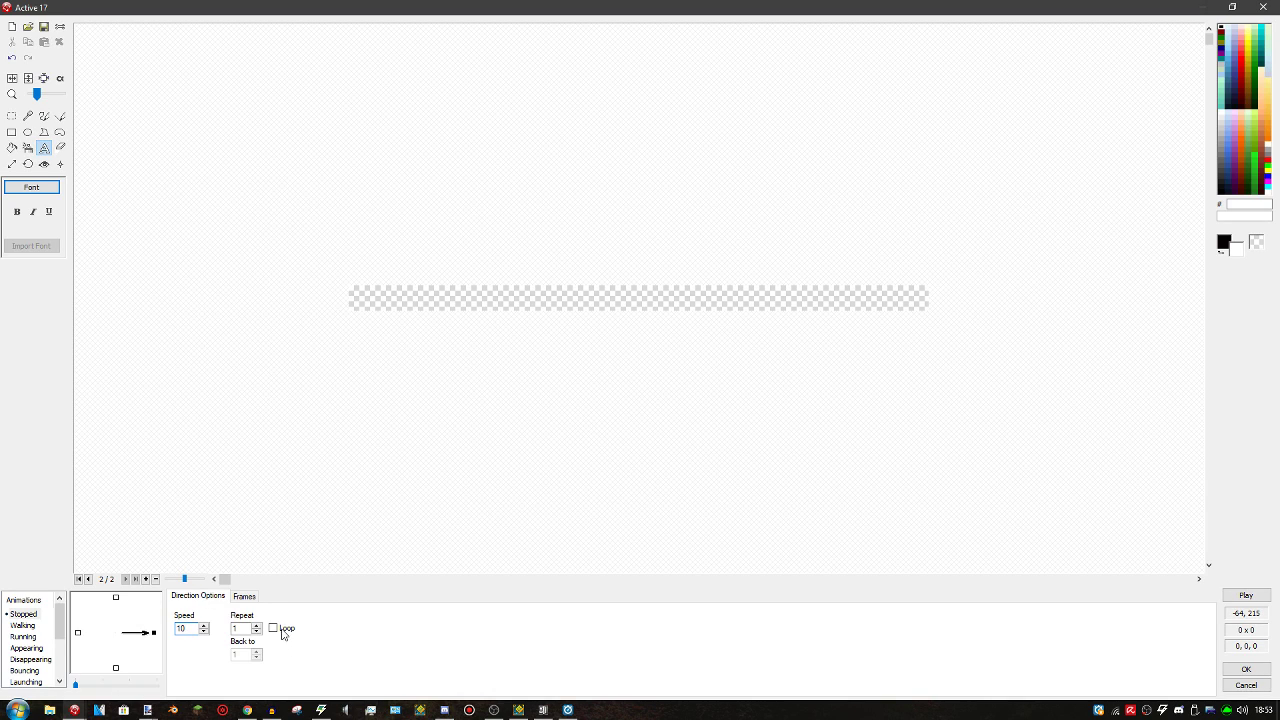
pyautogui.click(1246, 596)
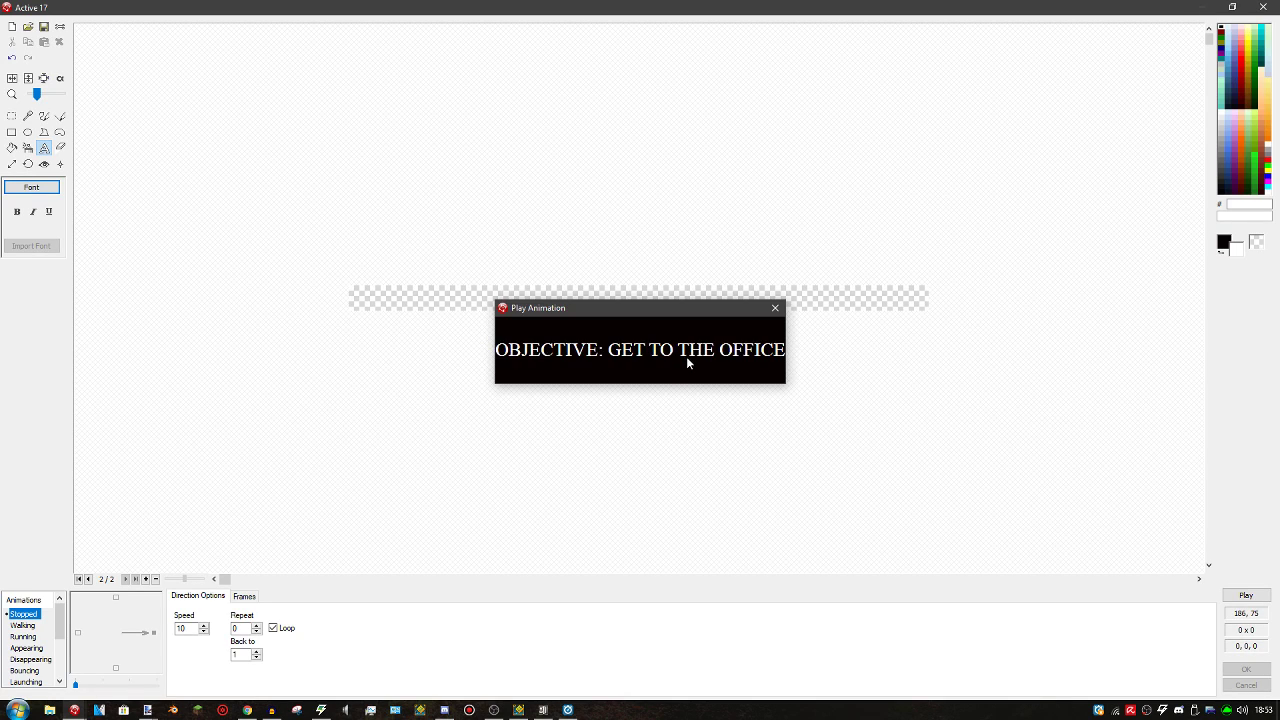
# Close the blinking preview, apply the objective text's animation, and open the object's runtime options
pyautogui.click(678, 362)
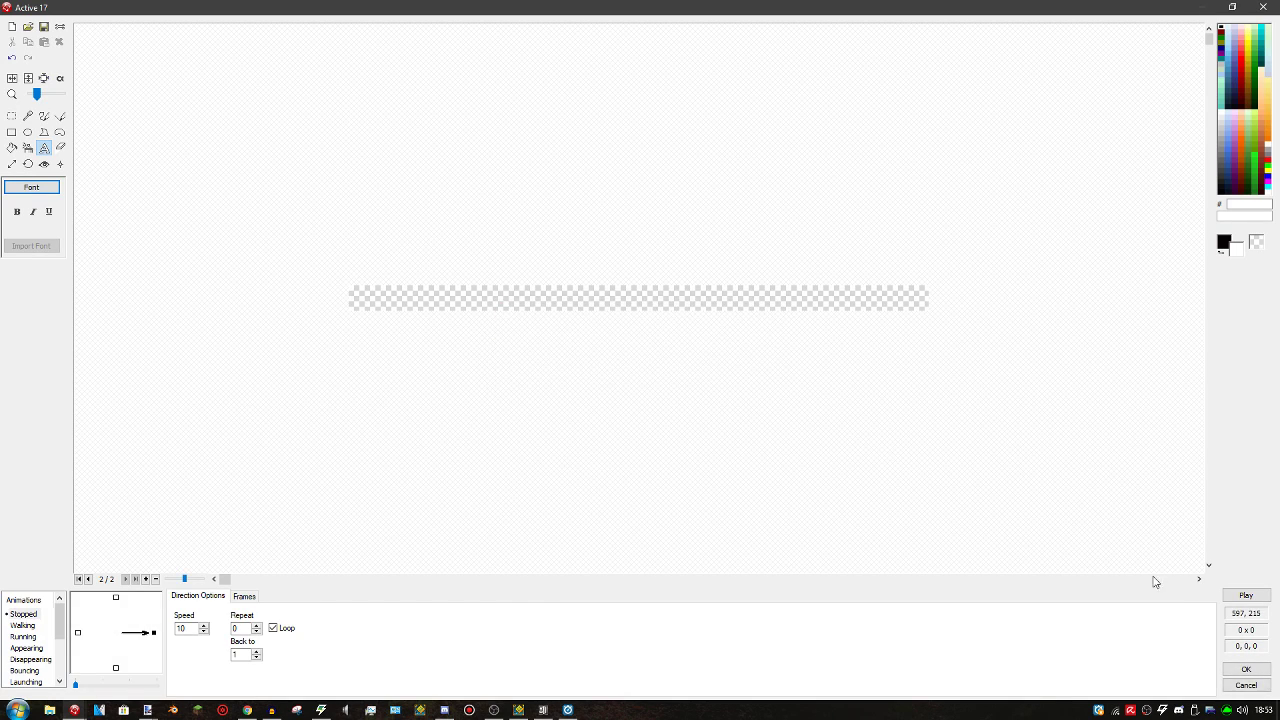
pyautogui.click(1243, 668)
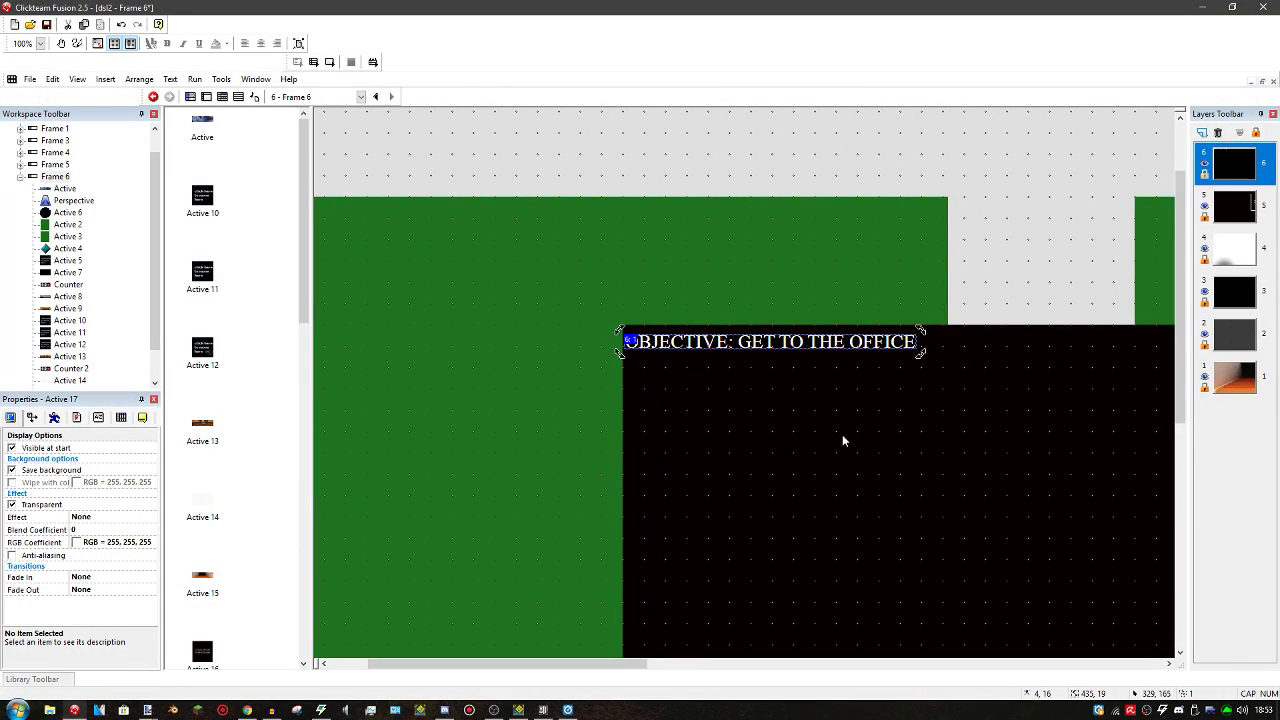
pyautogui.click(77, 418)
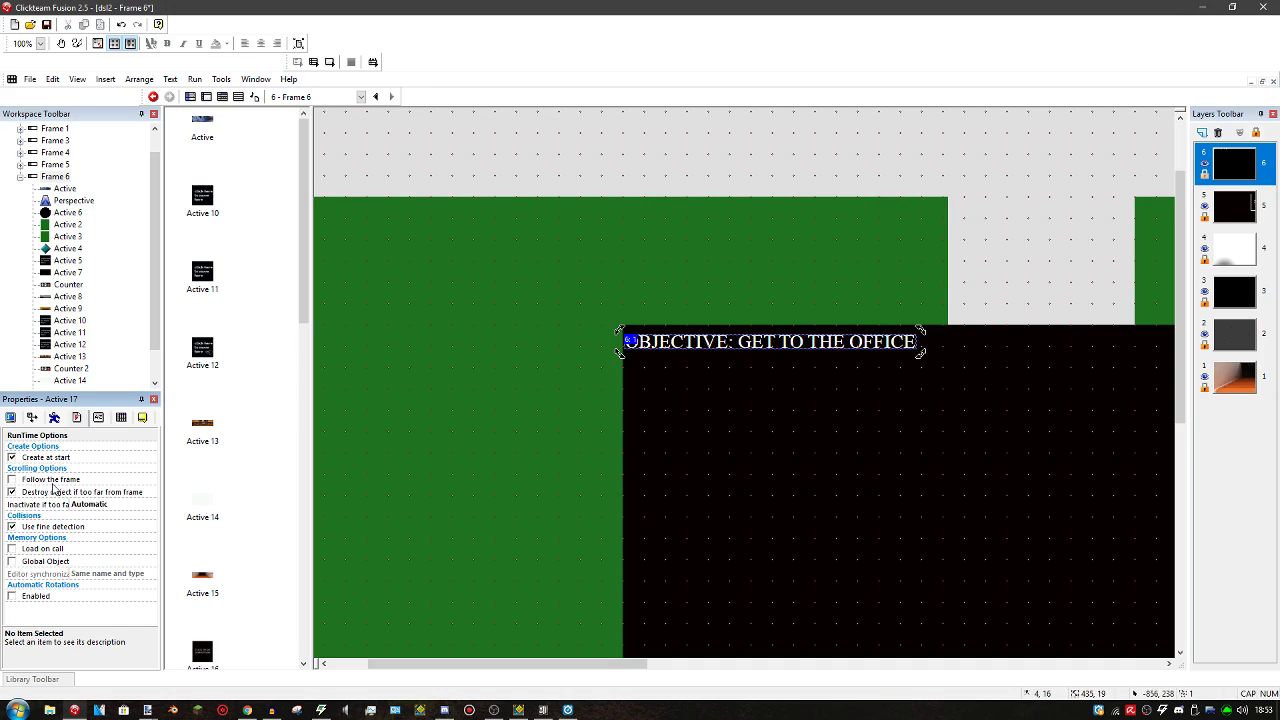
# Test-run Frame 6 maximized, check the objective text and the downstairs sign across the room views, and close the run
pyautogui.click(329, 61)
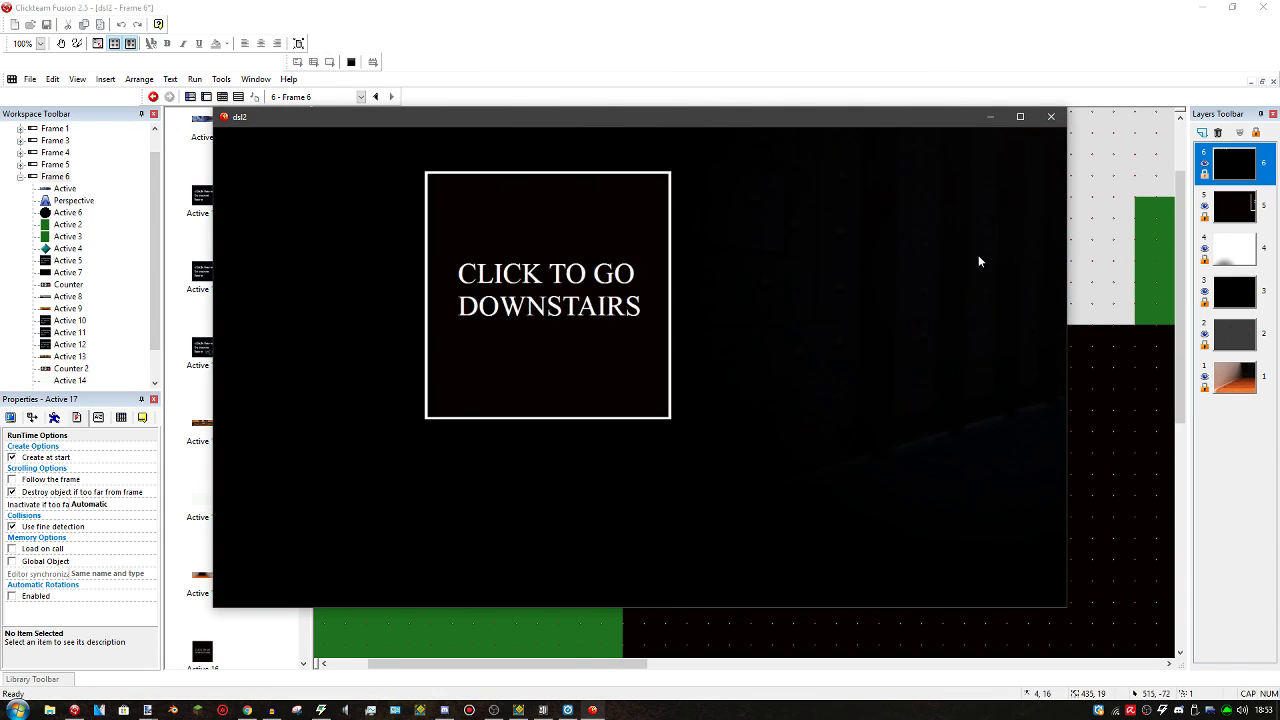
pyautogui.click(1020, 116)
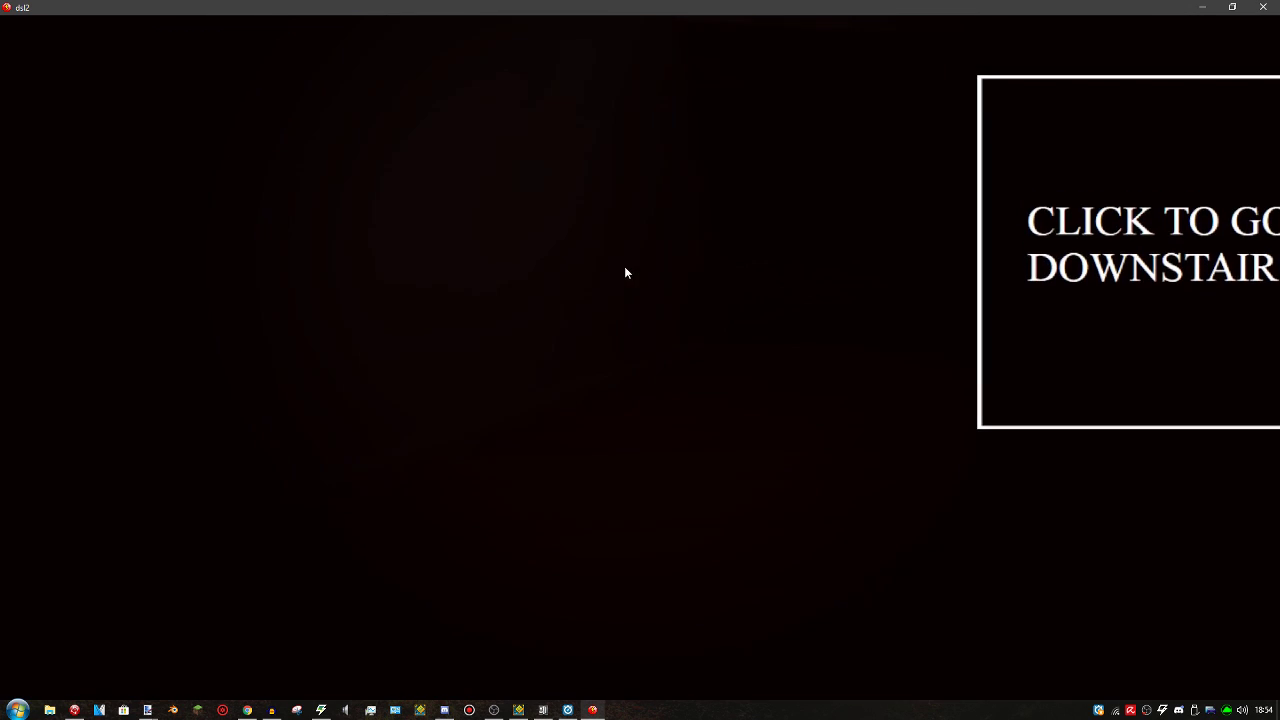
pyautogui.click(950, 320)
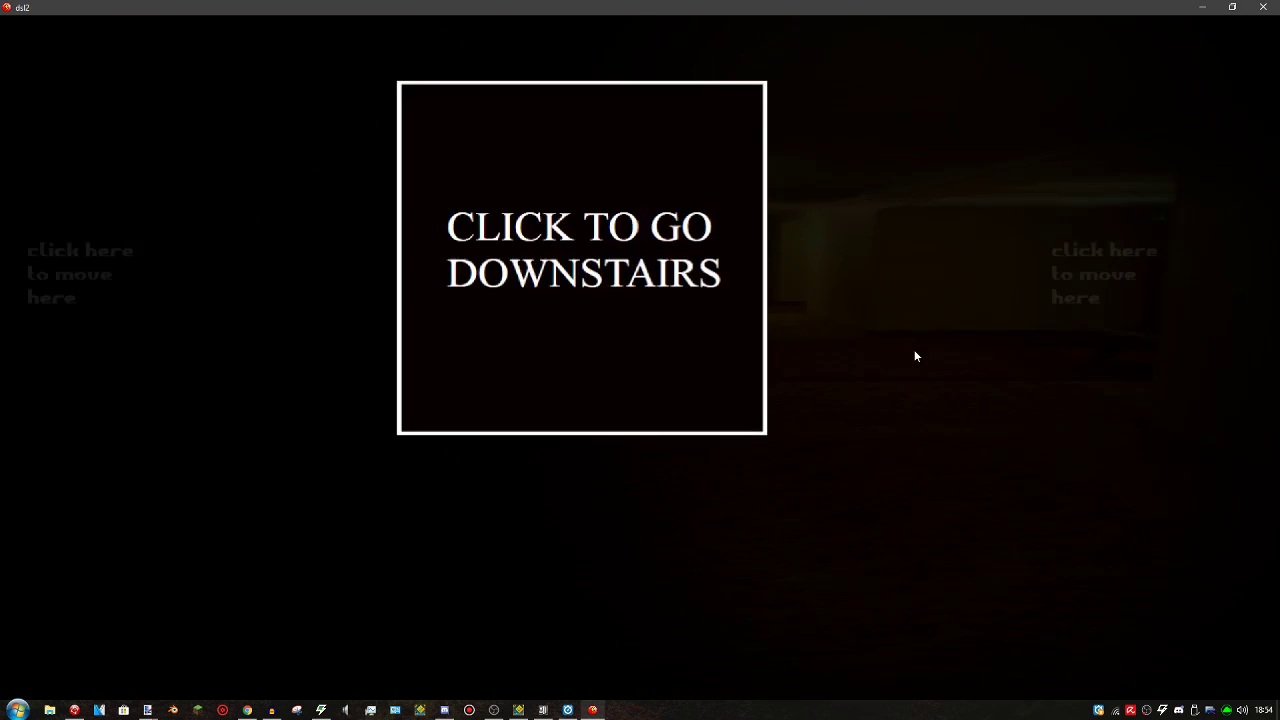
pyautogui.click(703, 283)
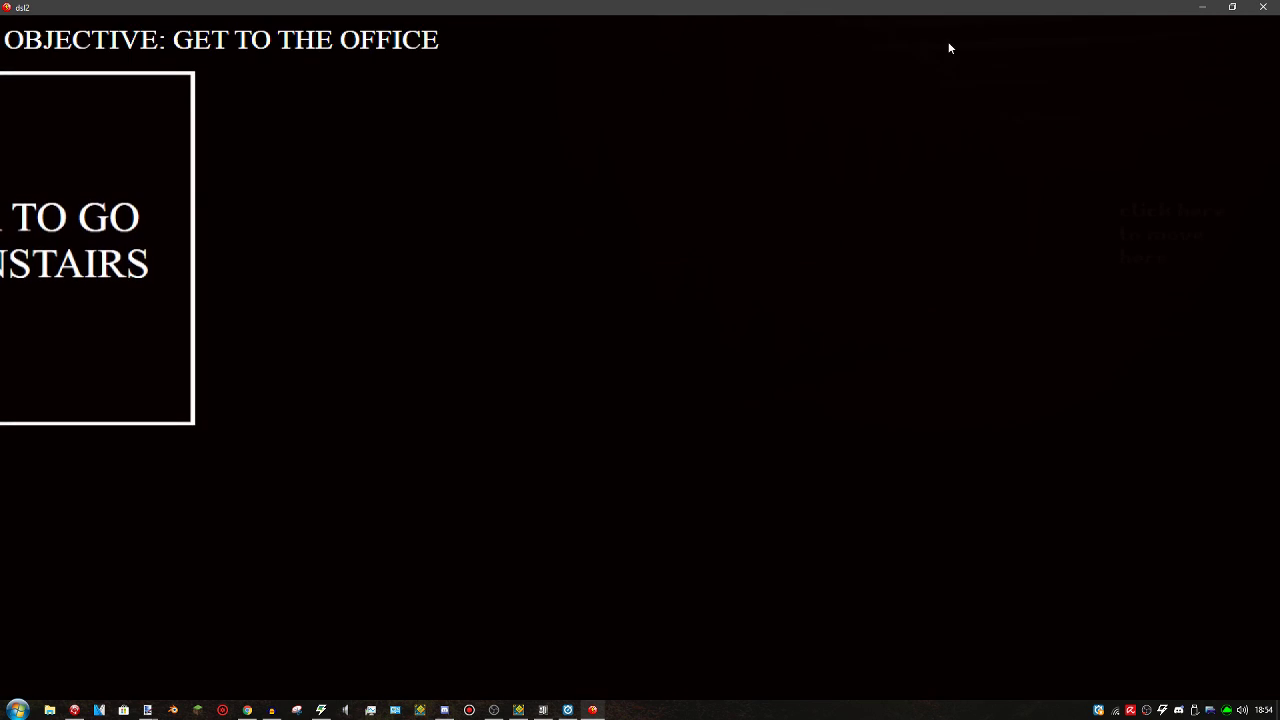
pyautogui.hotkey('alt', 'F4')
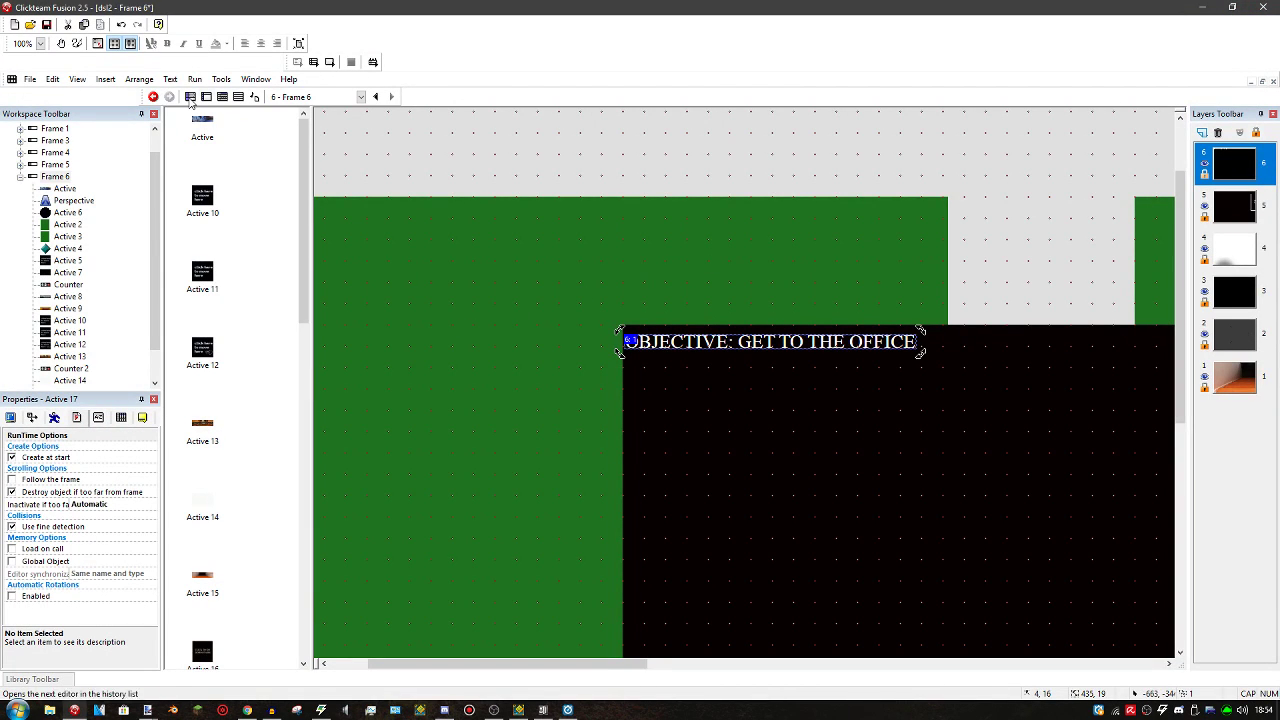
# In Frame 6's event editor, copy Active 15's actions to the downstairs sign's column for the counter = 0 to 5 events
pyautogui.click(223, 96)
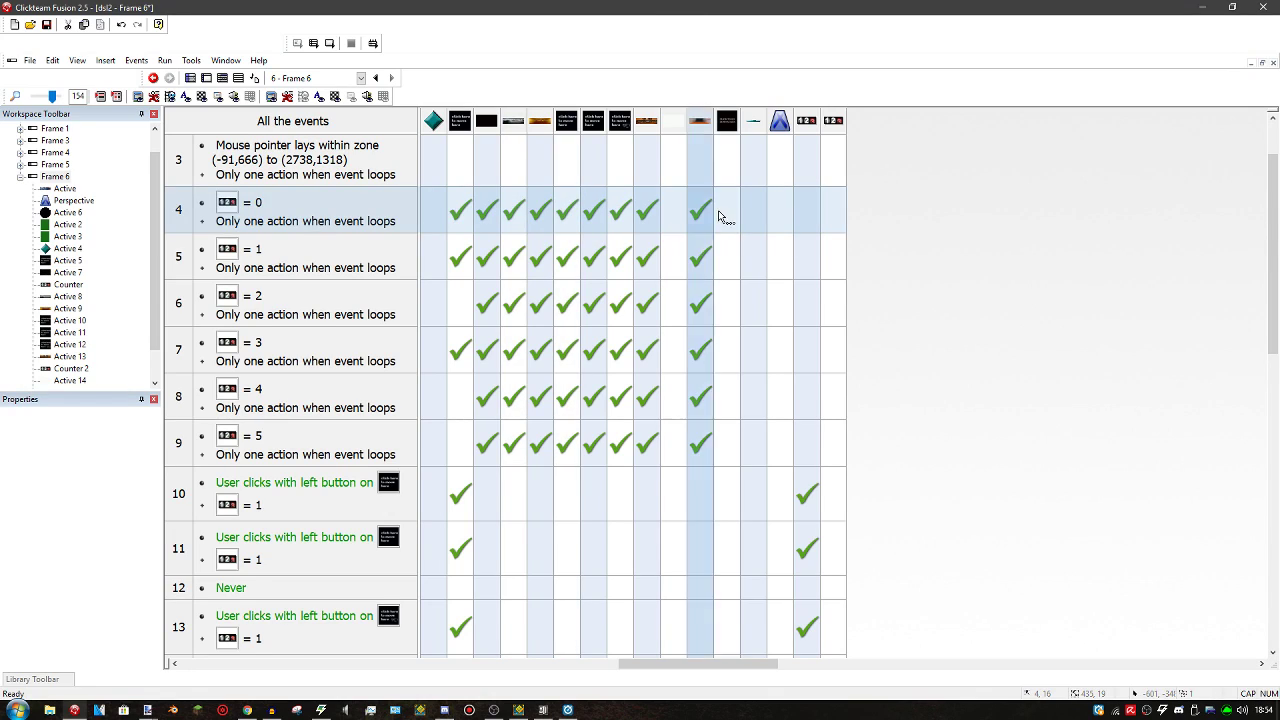
pyautogui.moveTo(704, 204); pyautogui.dragTo(730, 303)
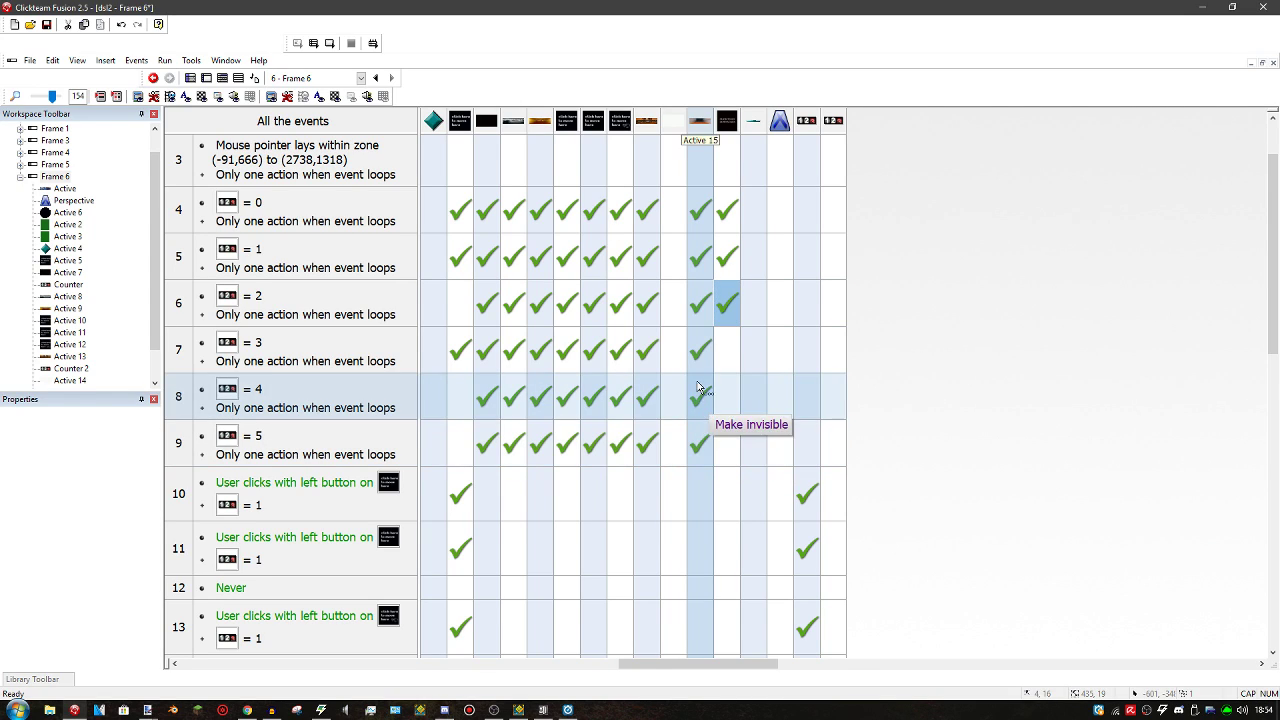
pyautogui.moveTo(730, 297); pyautogui.dragTo(729, 350)
pyautogui.moveTo(730, 395); pyautogui.dragTo(730, 398)
pyautogui.moveTo(730, 400); pyautogui.dragTo(727, 440)
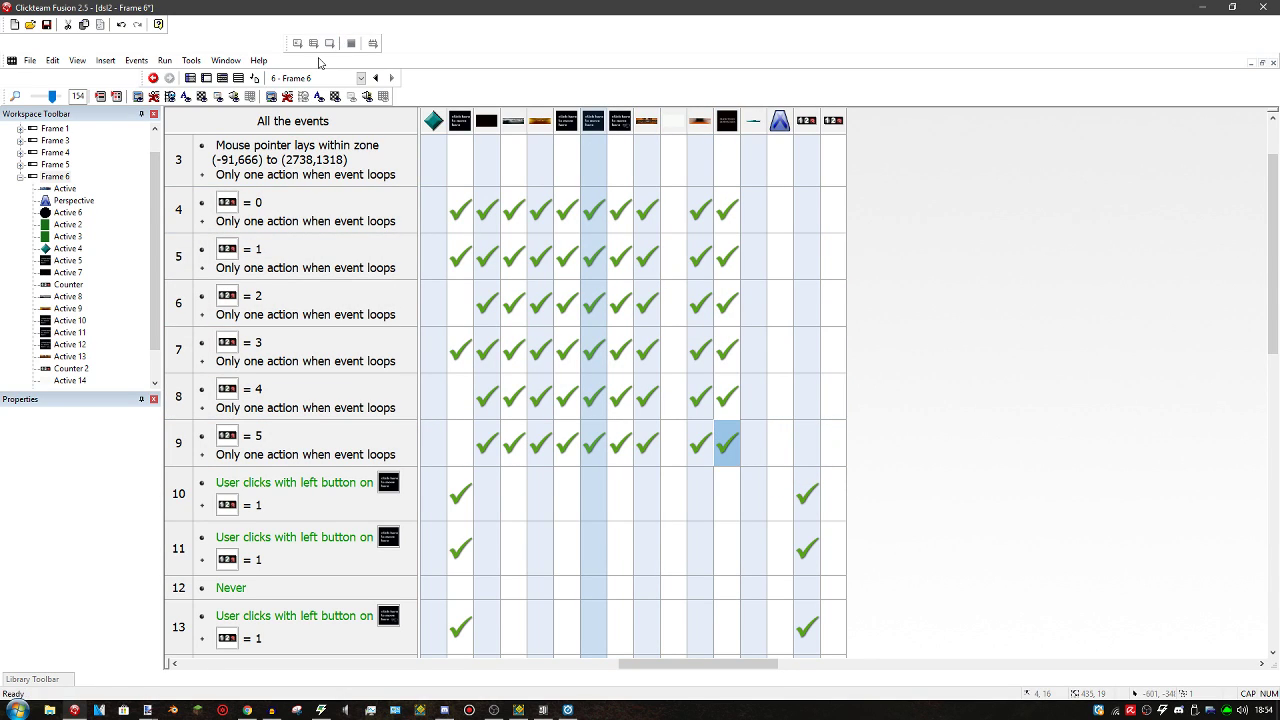
# Test-run Frame 6 maximized, moving through the room views to the staircase and trying the downstairs sign
pyautogui.press('F7')
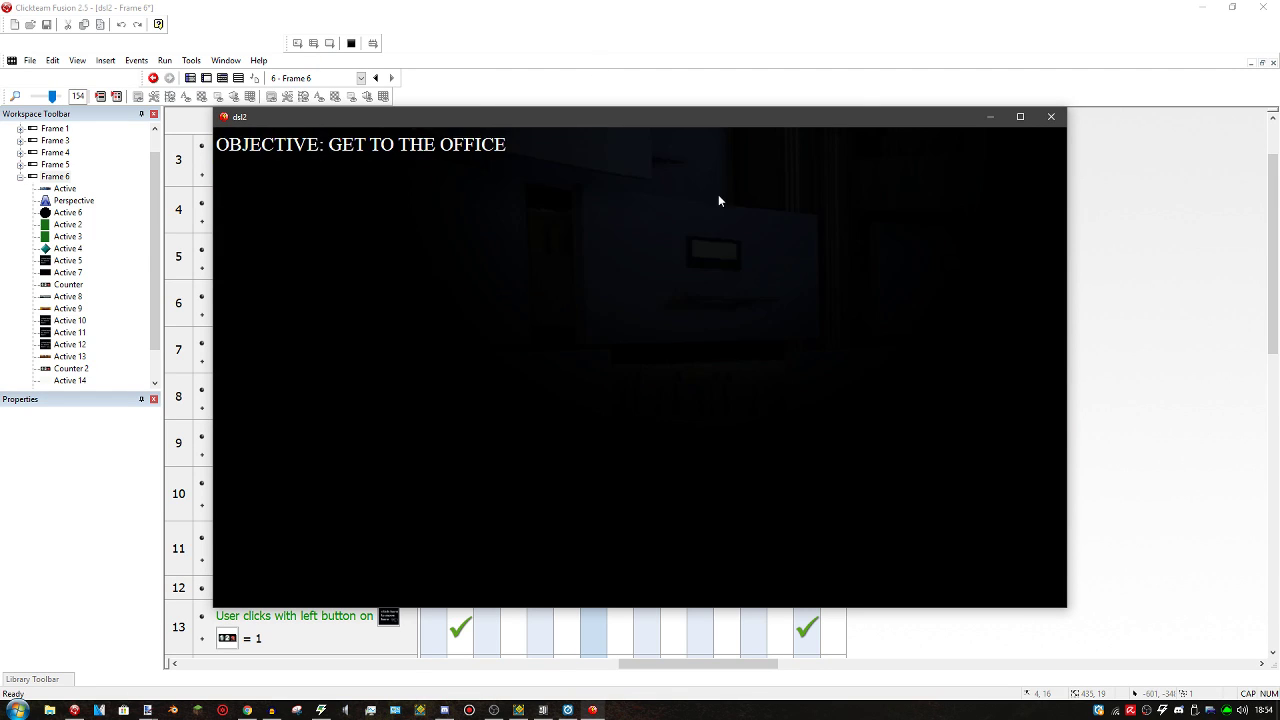
pyautogui.click(1020, 117)
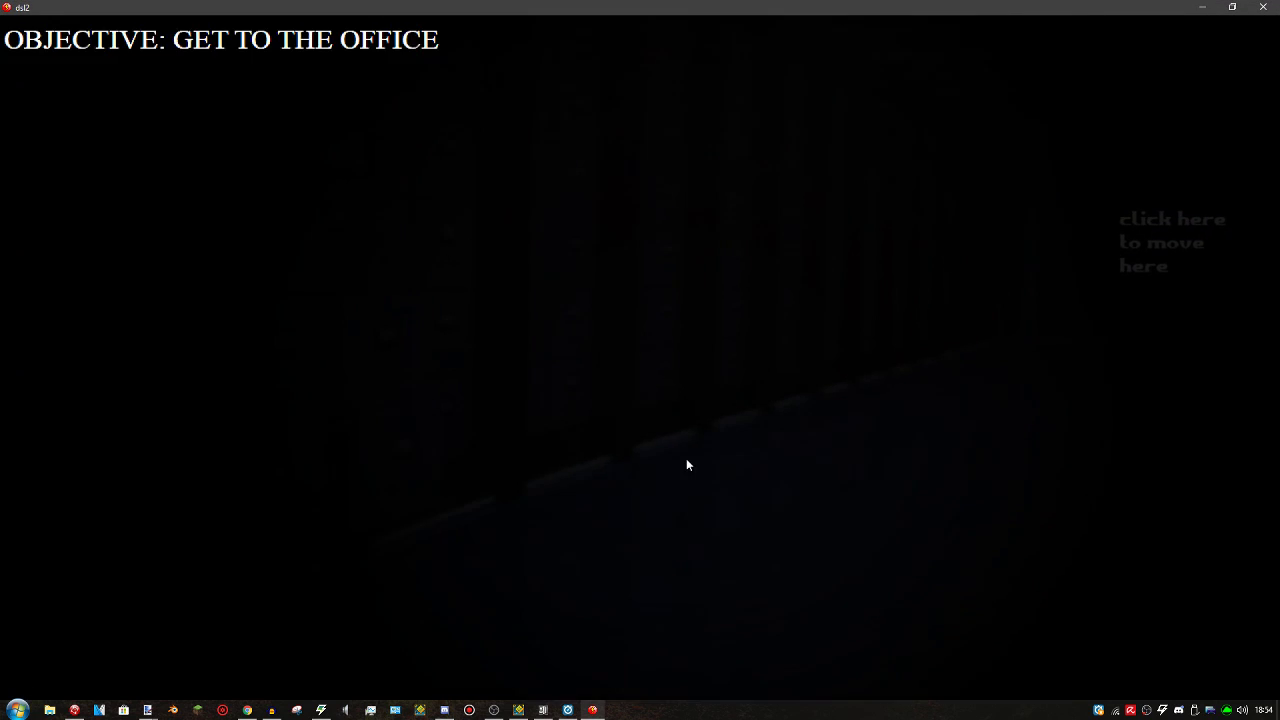
pyautogui.click(1187, 258)
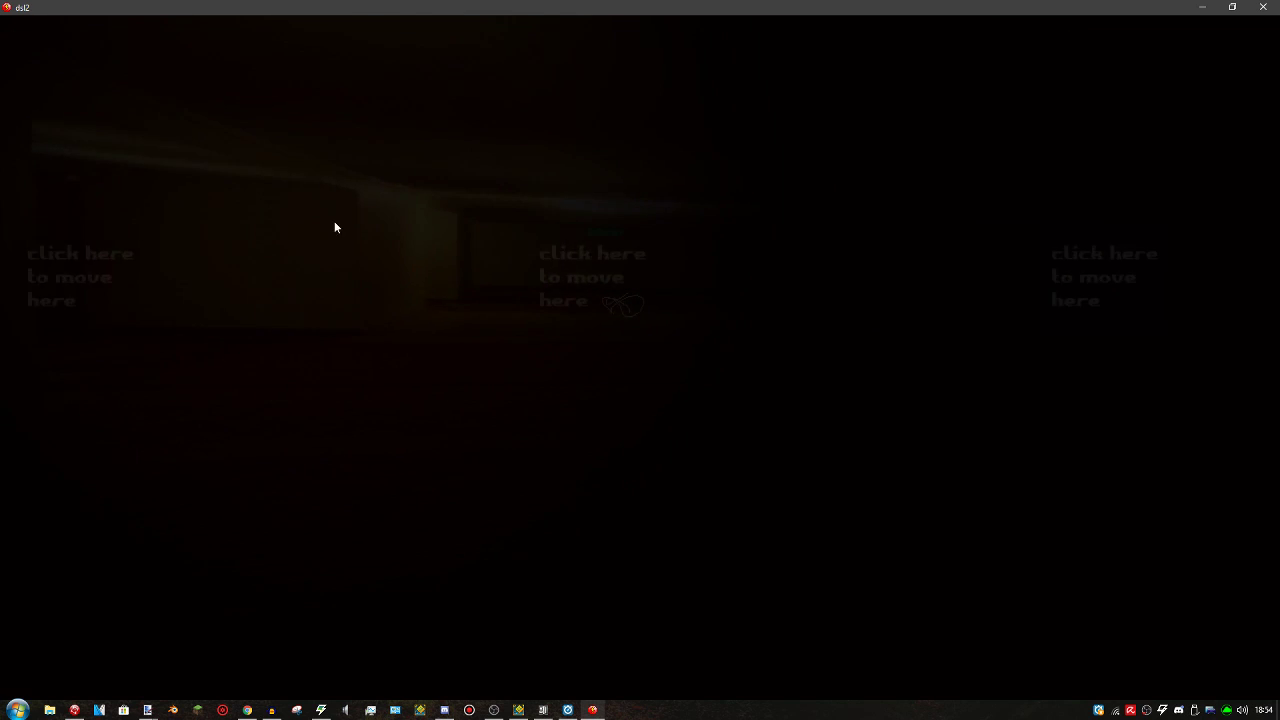
pyautogui.click(578, 300)
pyautogui.click(600, 292)
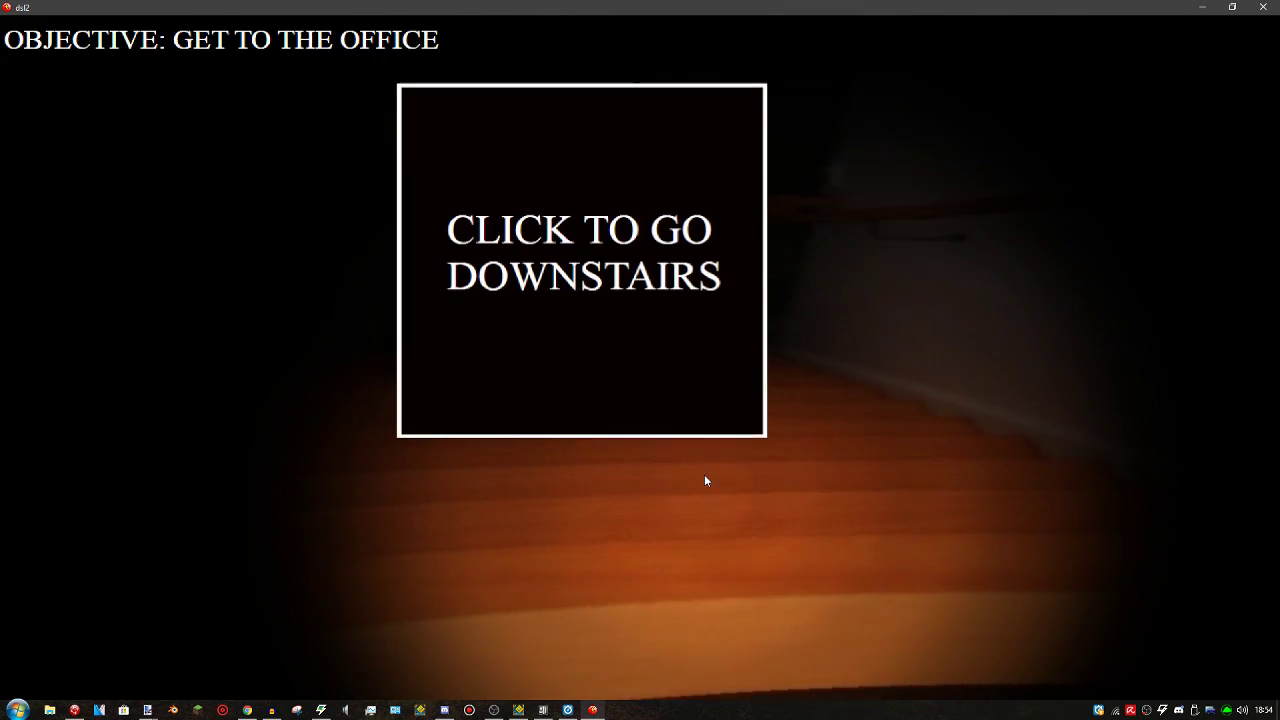
pyautogui.click(617, 401)
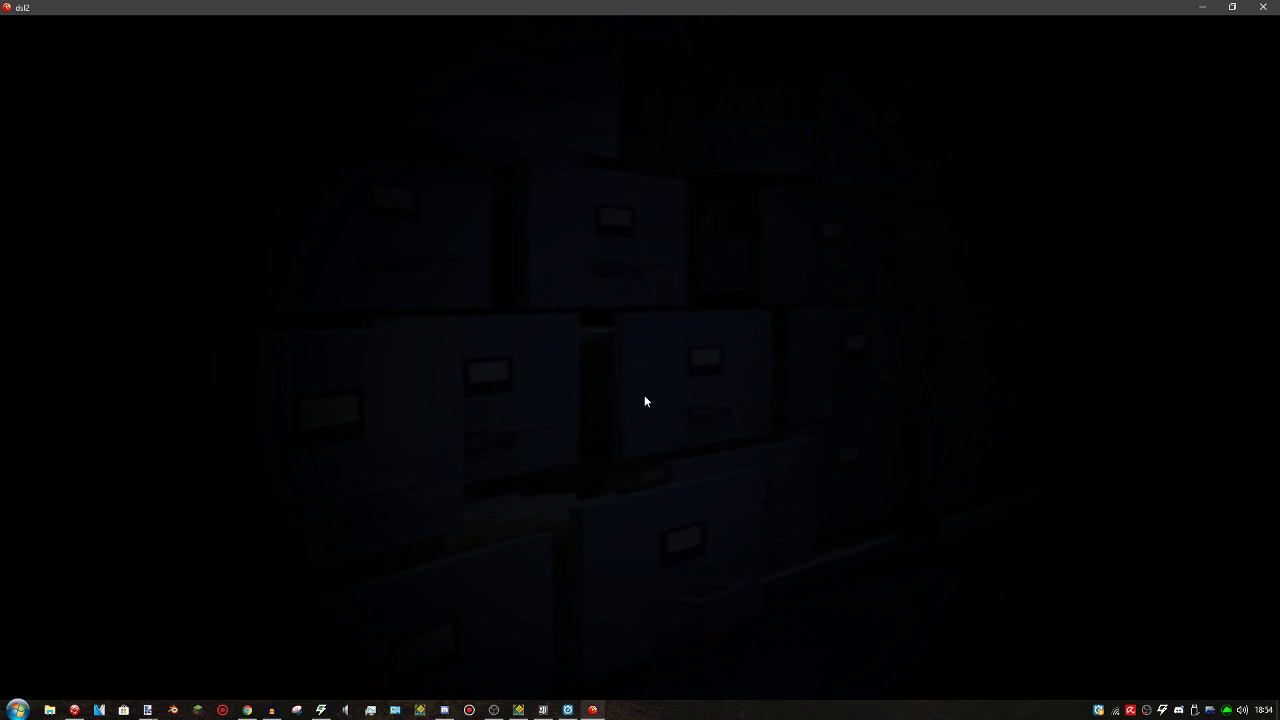
pyautogui.click(574, 392)
pyautogui.click(418, 384)
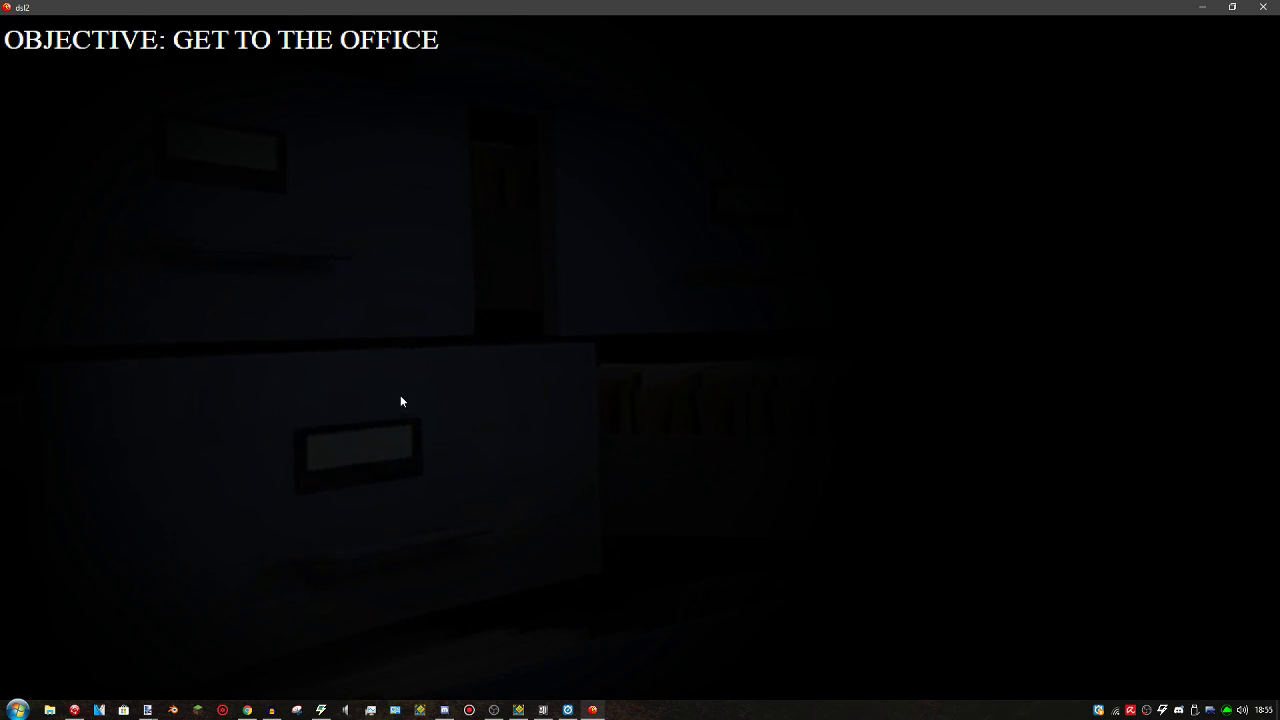
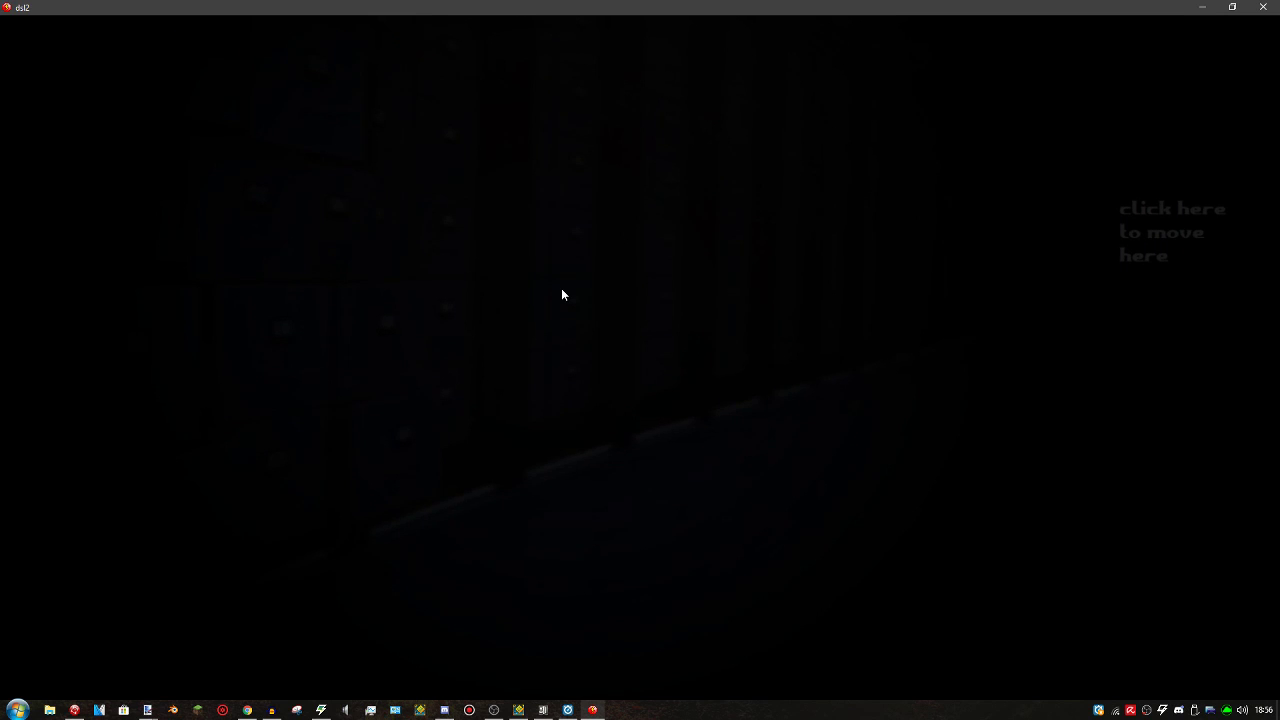
# Follow the move prompts to the staircase again, try the downstairs sign, and close the test run
pyautogui.click(1087, 294)
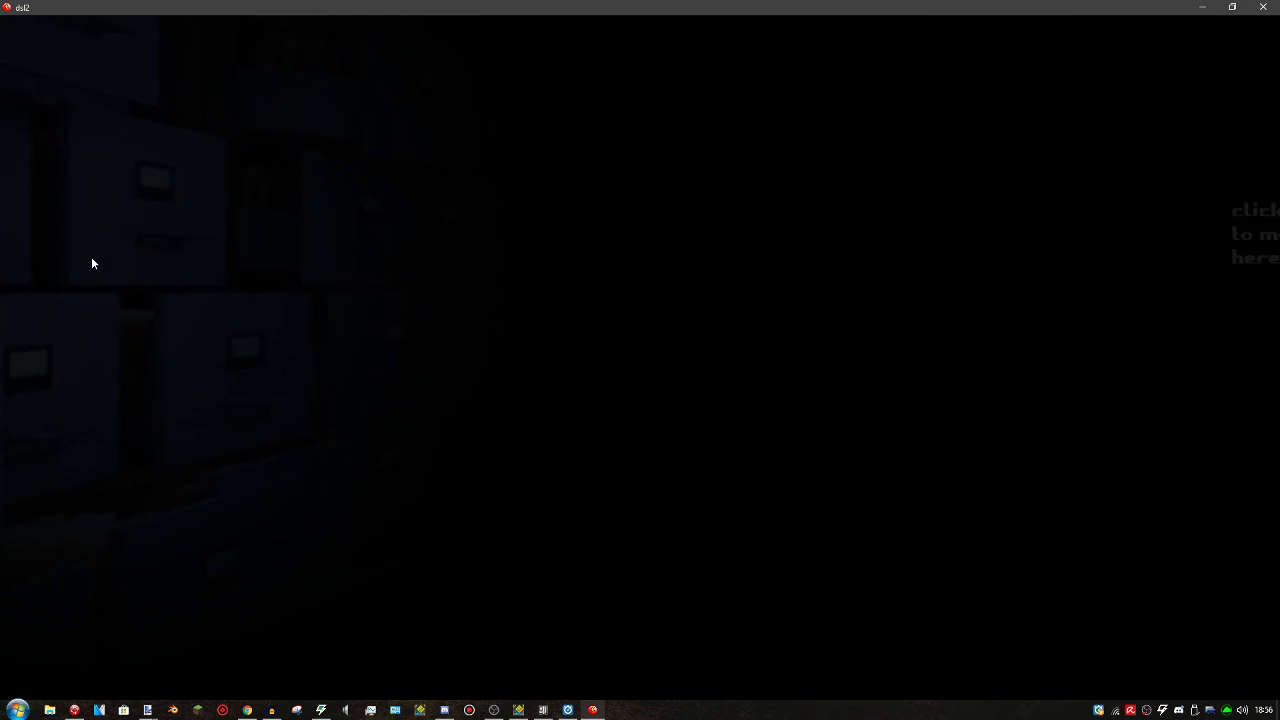
pyautogui.click(1128, 245)
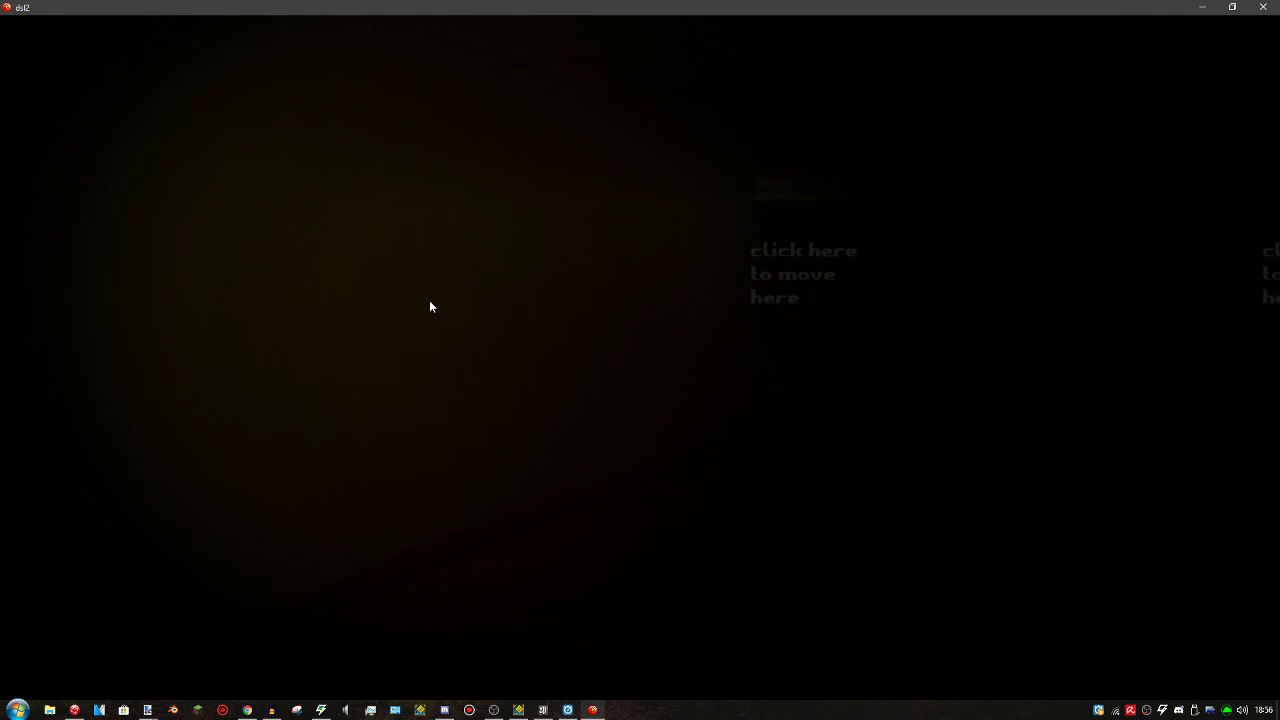
pyautogui.click(566, 260)
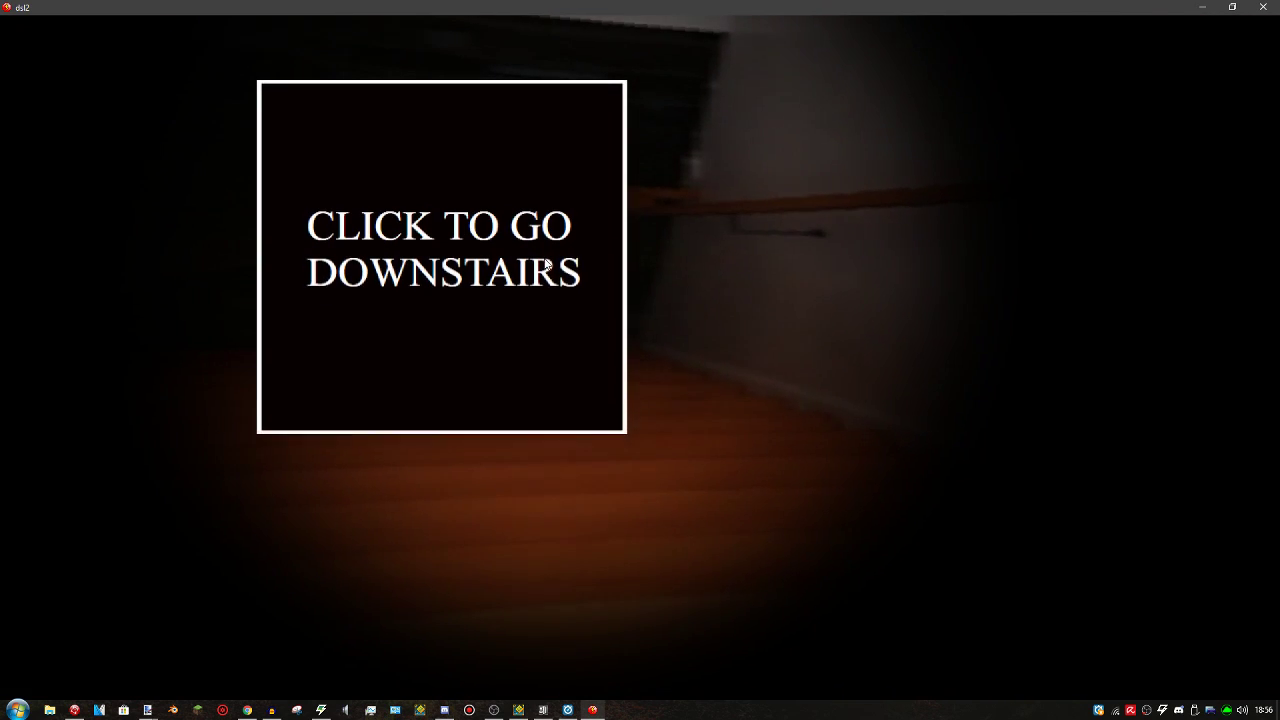
pyautogui.click(546, 262)
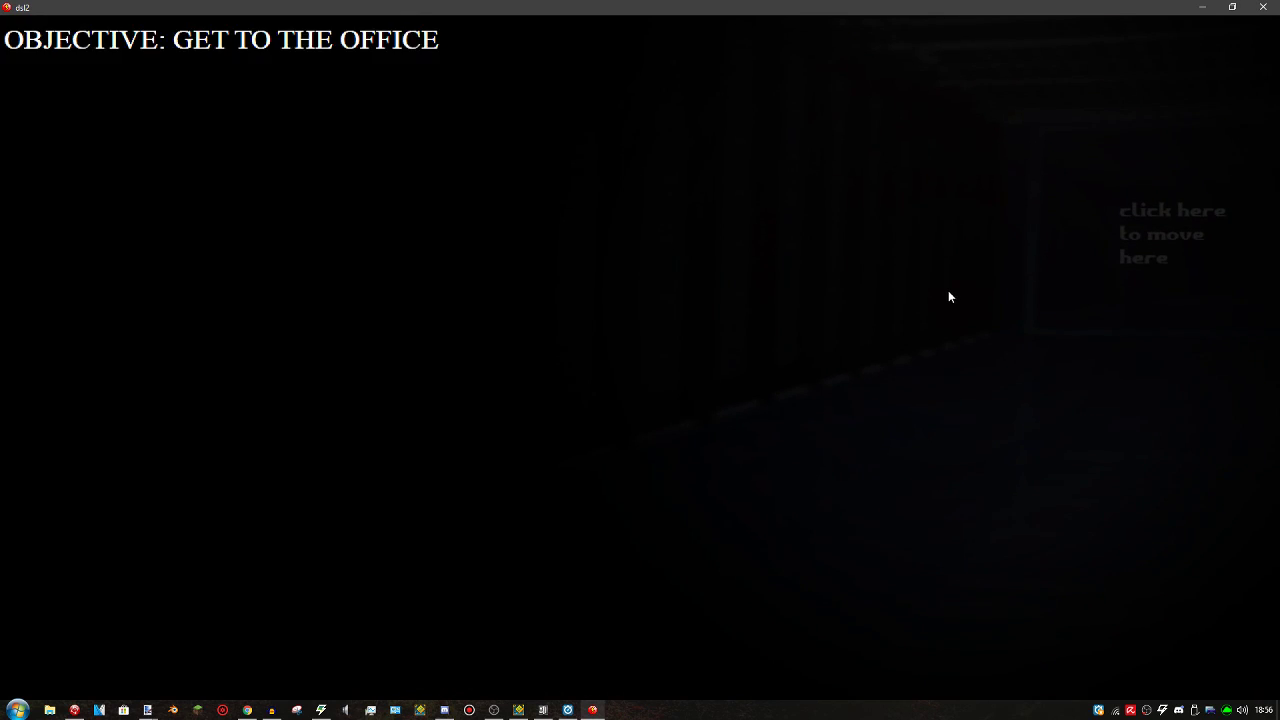
pyautogui.click(1263, 7)
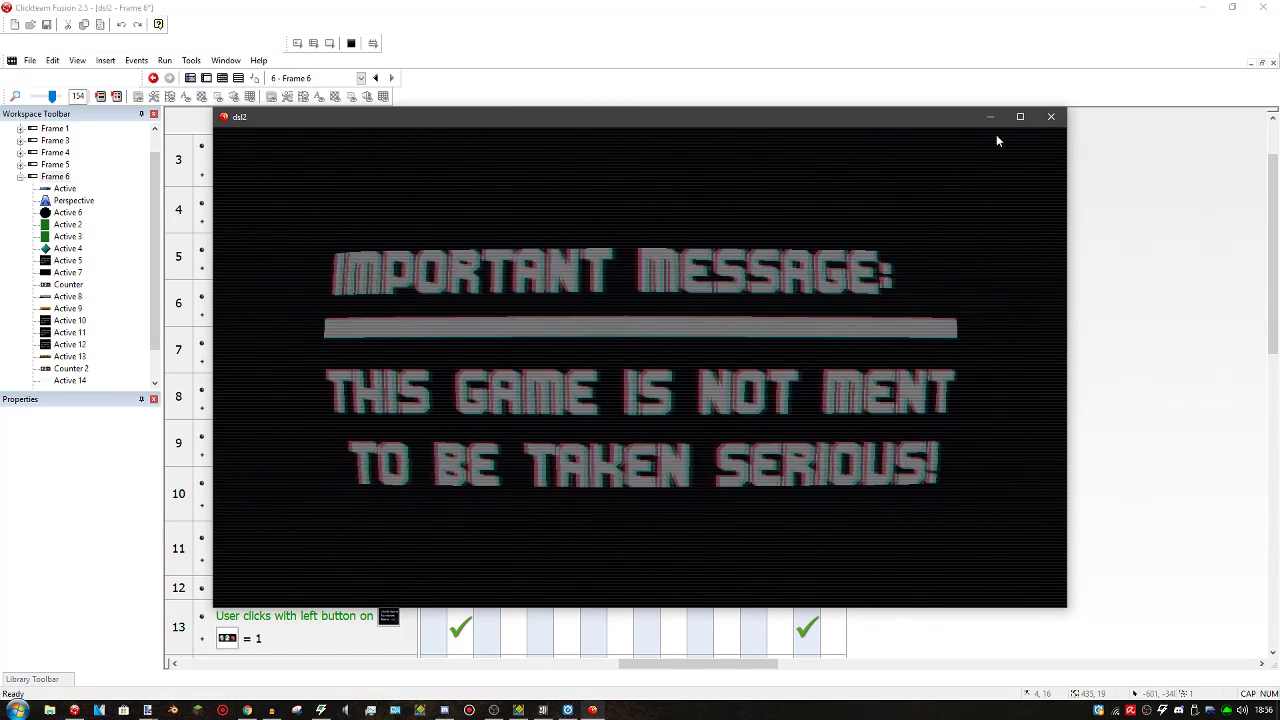
# Test the whole application maximized from its opening message, choosing Play Game and checking the Normal Mode and Hard Mode options
pyautogui.click(1020, 116)
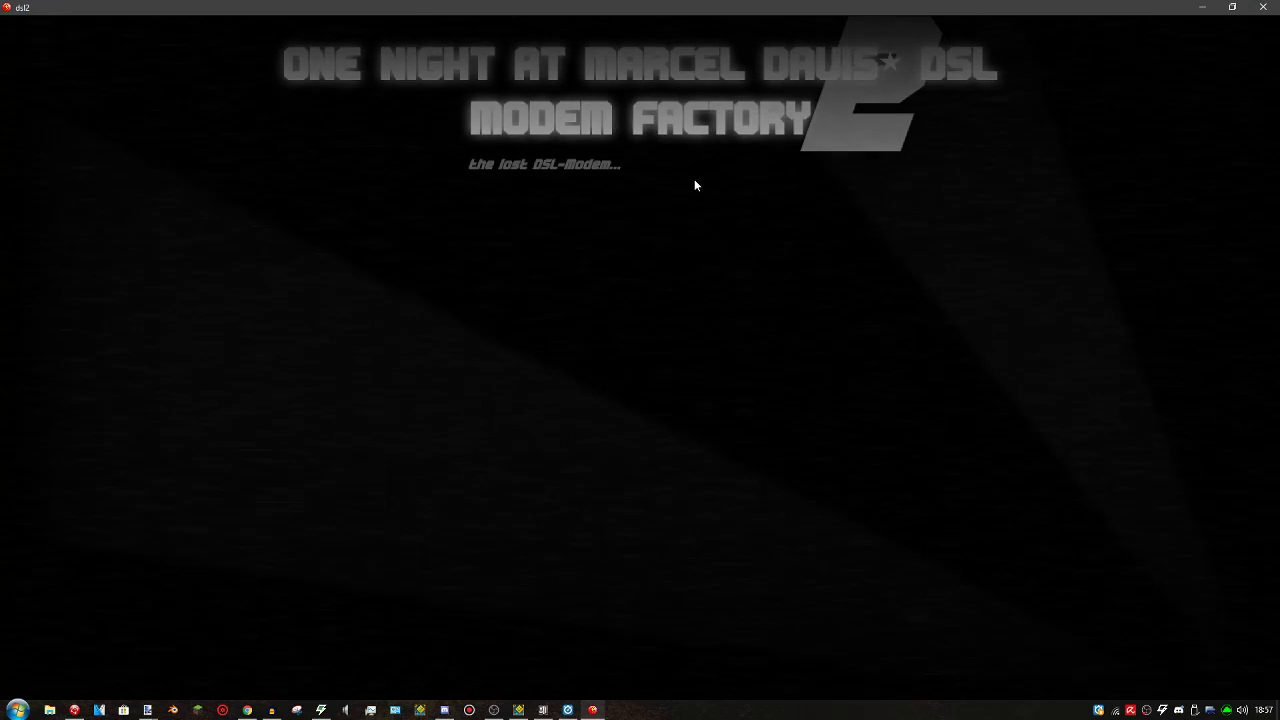
pyautogui.press('space')
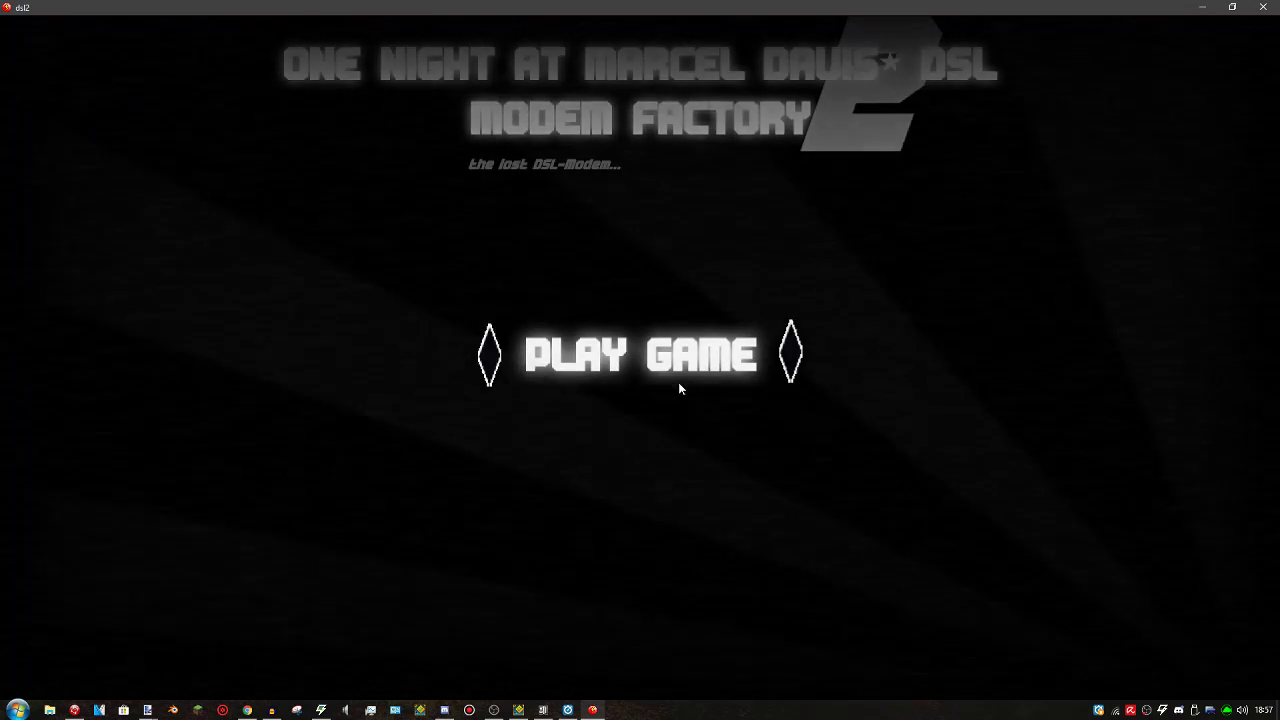
pyautogui.click(660, 378)
pyautogui.click(106, 653)
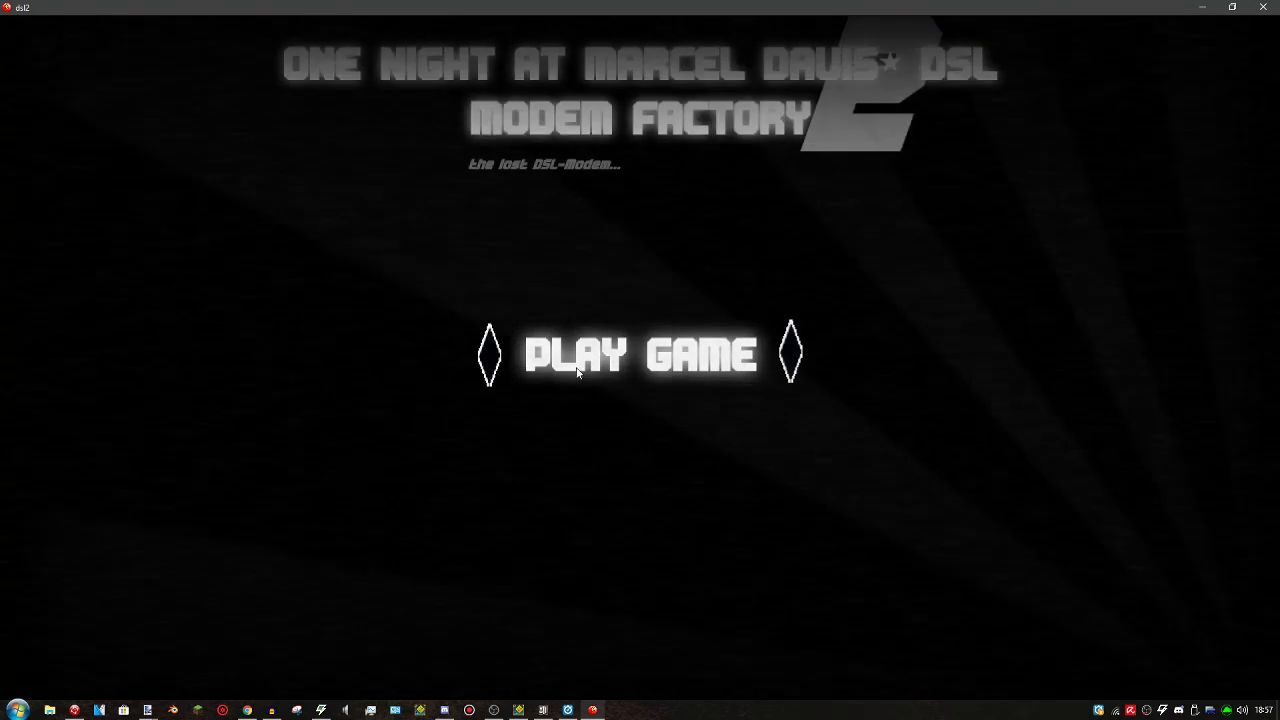
pyautogui.click(677, 356)
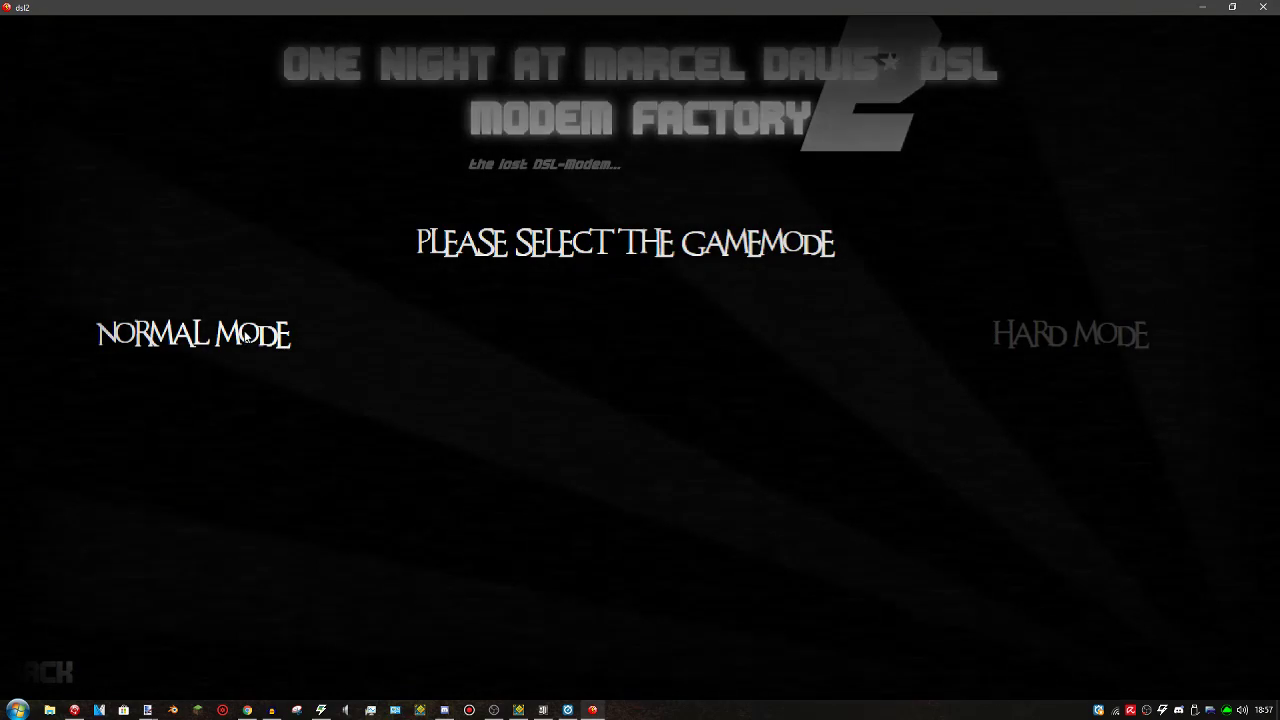
pyautogui.moveTo(1034, 335)
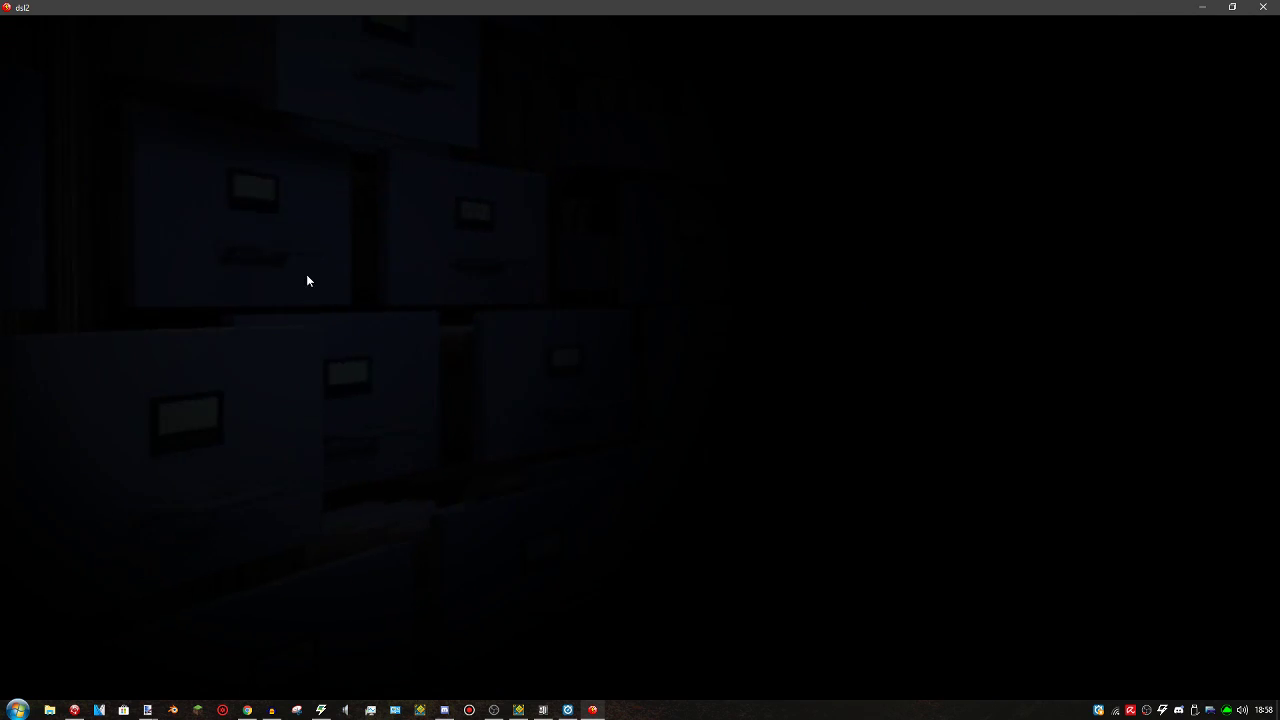
# Play through the room views in the full application, testing the move prompts, the objective text and the downstairs sign
pyautogui.click(1216, 262)
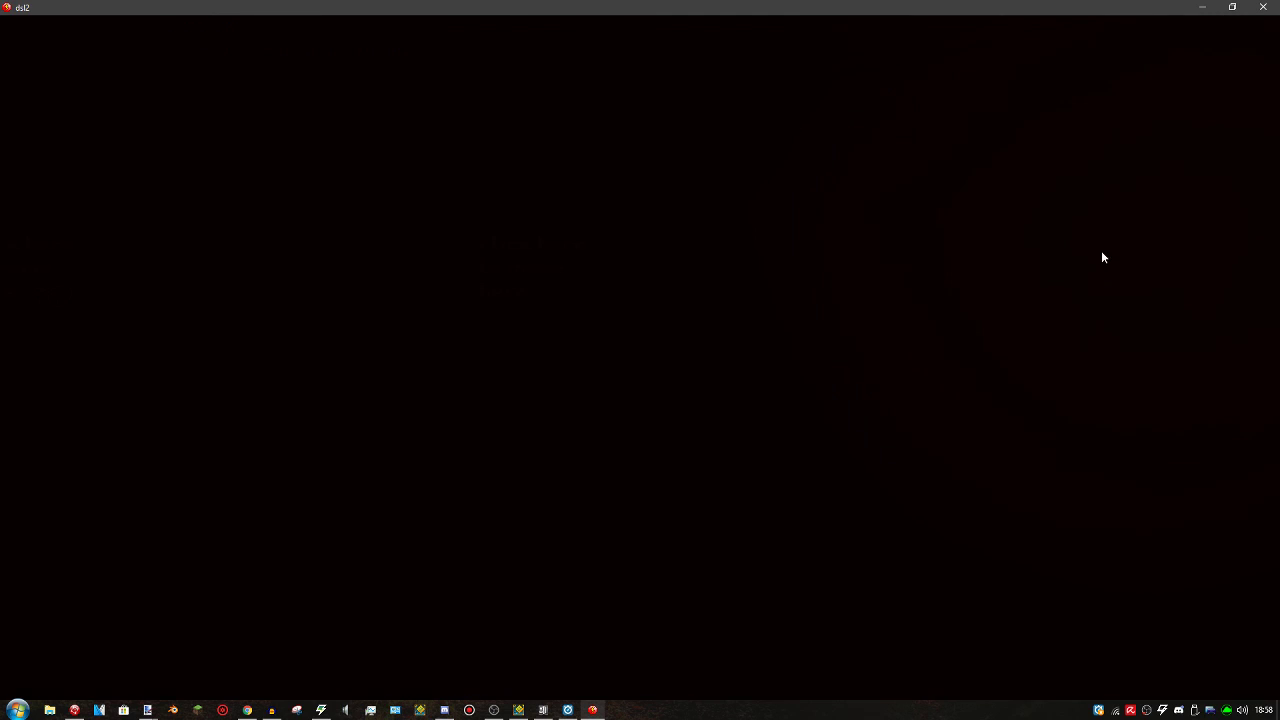
pyautogui.click(551, 295)
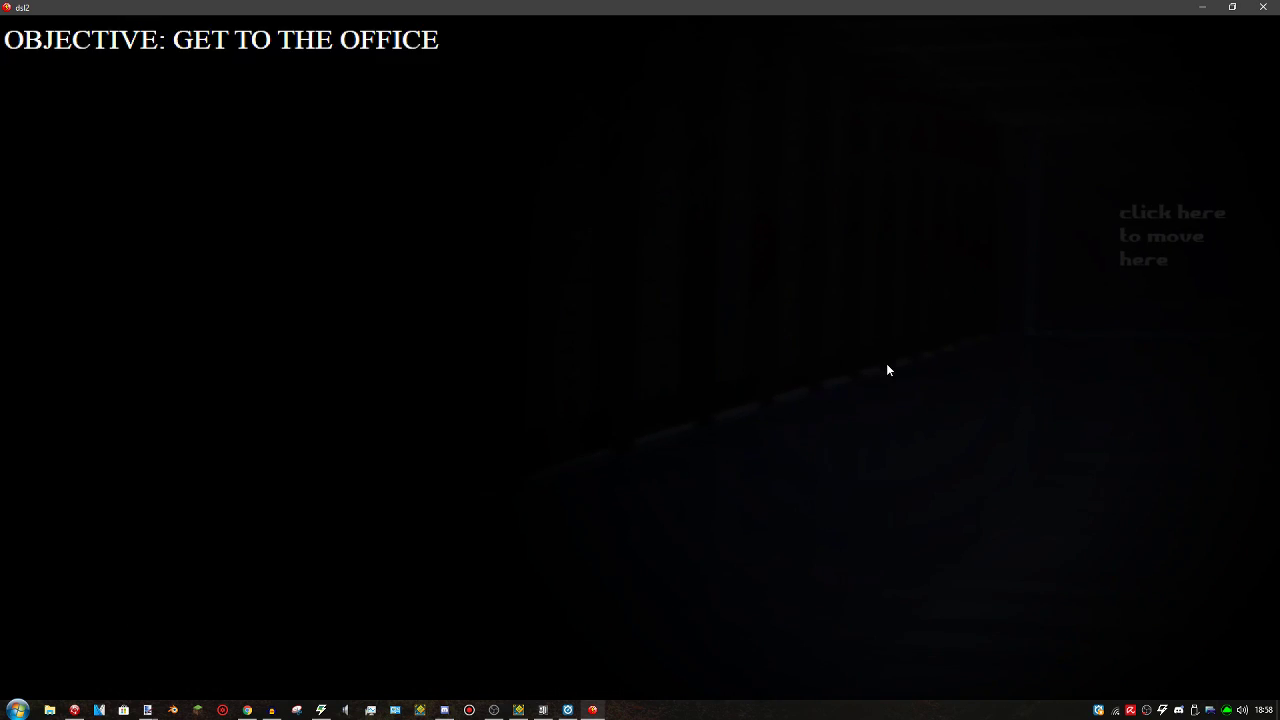
pyautogui.click(1202, 256)
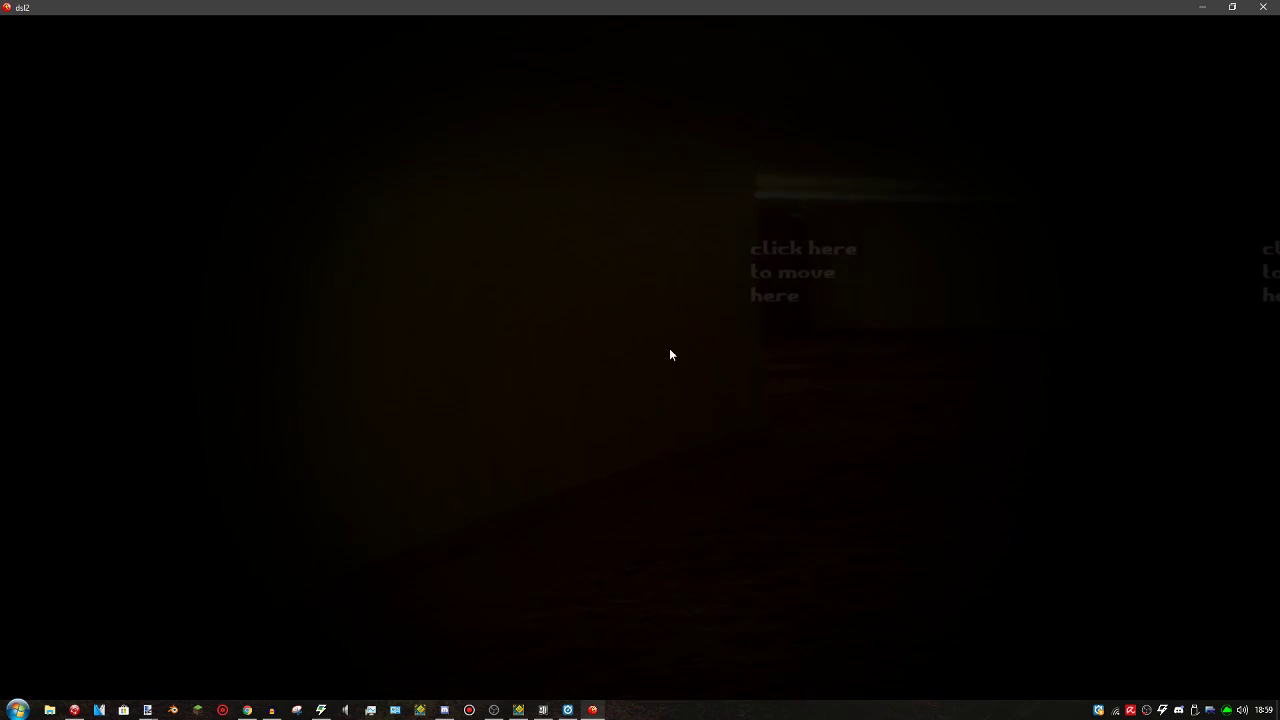
pyautogui.click(760, 285)
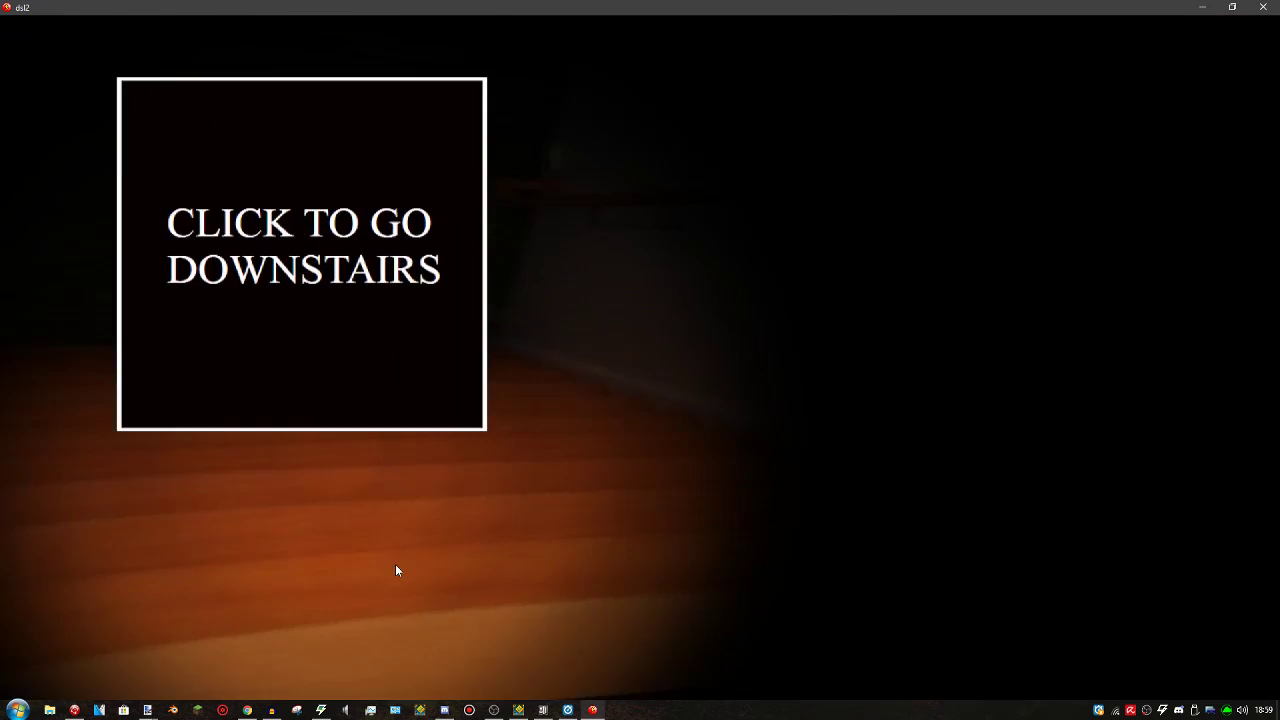
pyautogui.click(267, 343)
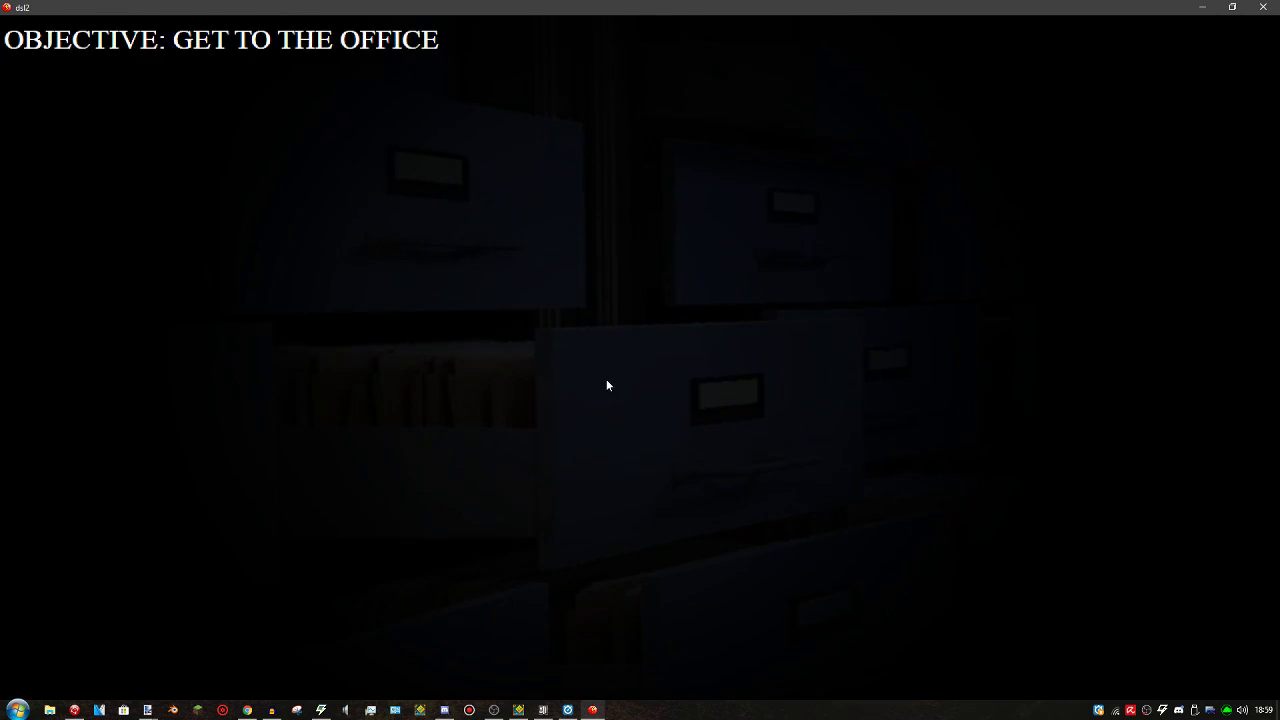
pyautogui.click(593, 444)
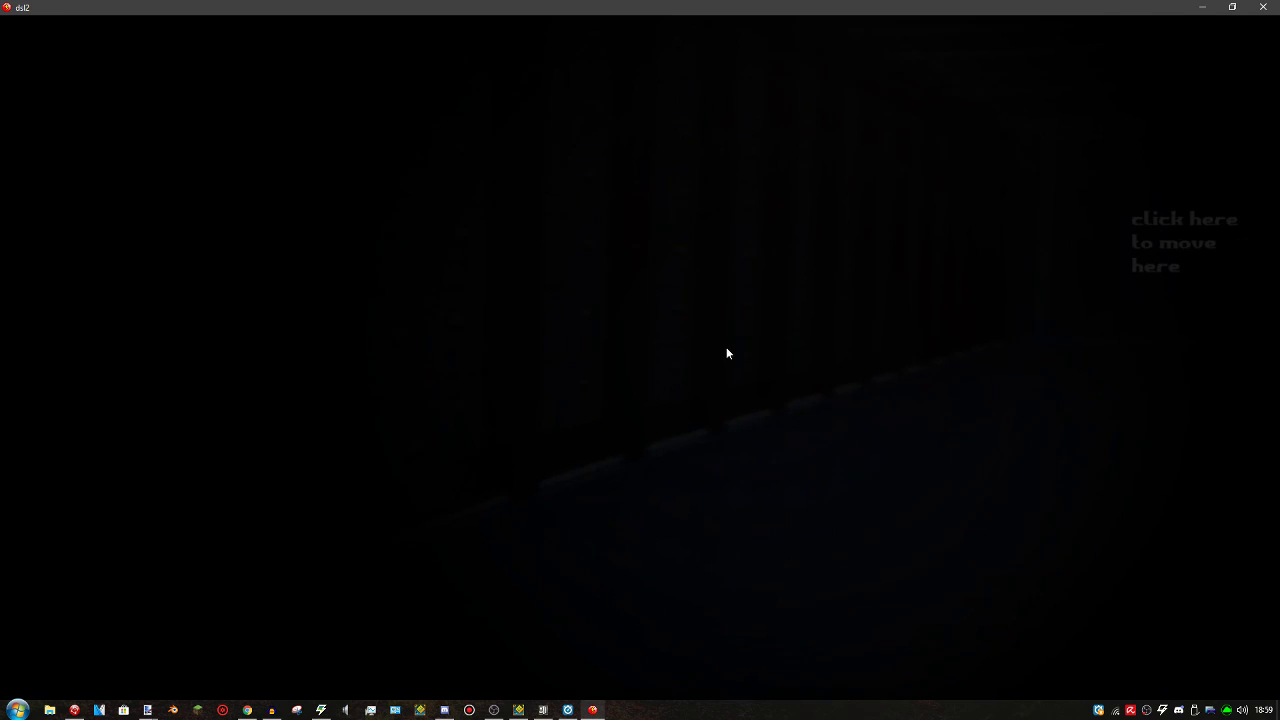
pyautogui.click(561, 386)
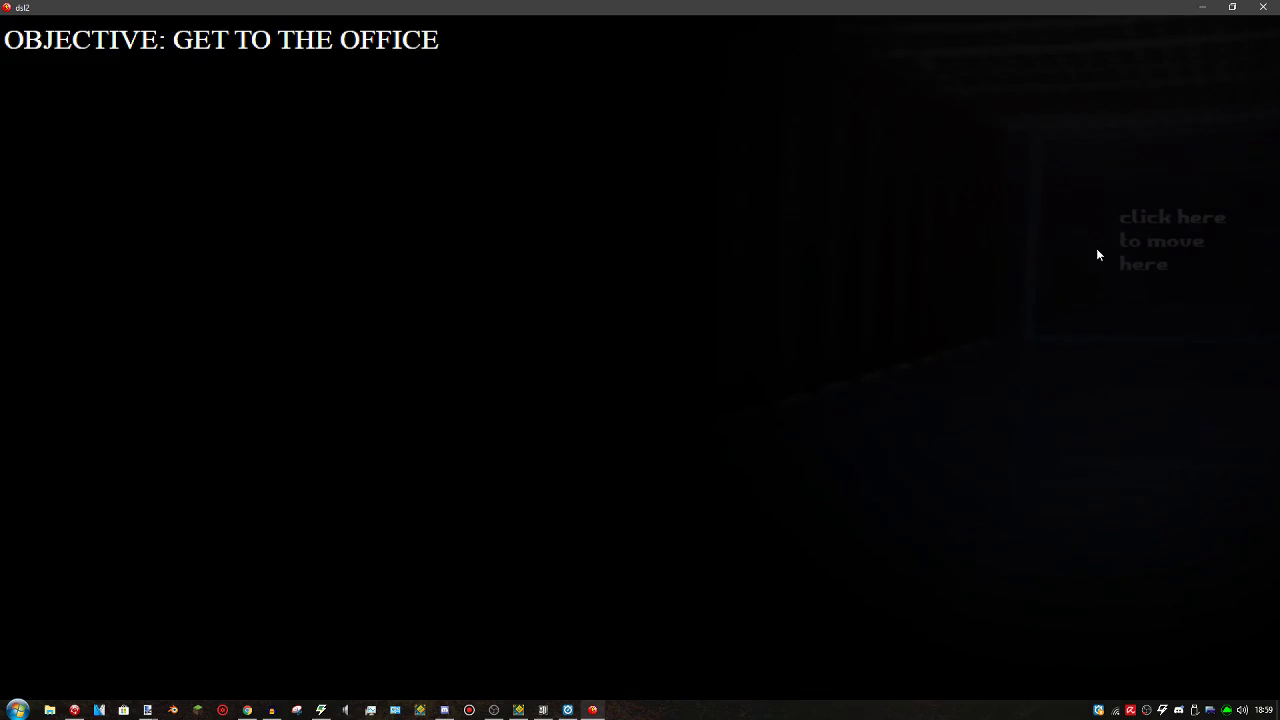
# Continue testing the full application through the room views to the staircase, try the downstairs sign, and close the test run
pyautogui.click(1097, 251)
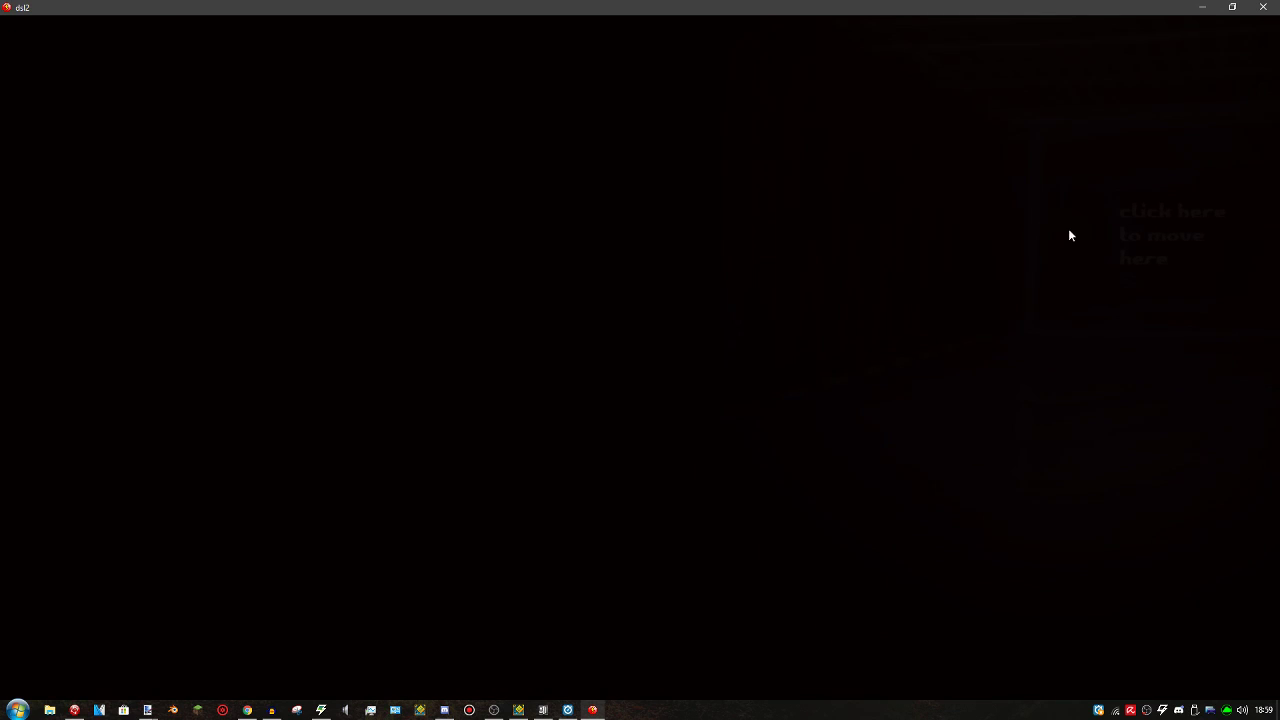
pyautogui.click(526, 250)
pyautogui.click(560, 278)
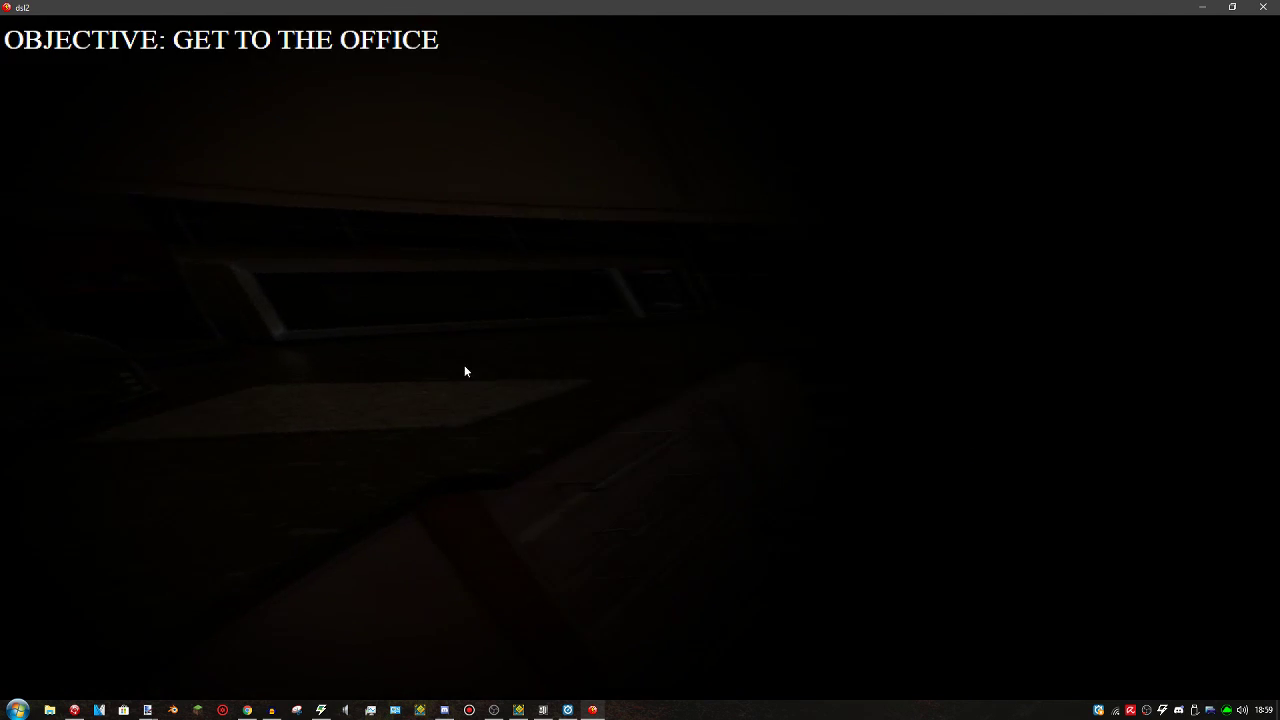
pyautogui.click(912, 284)
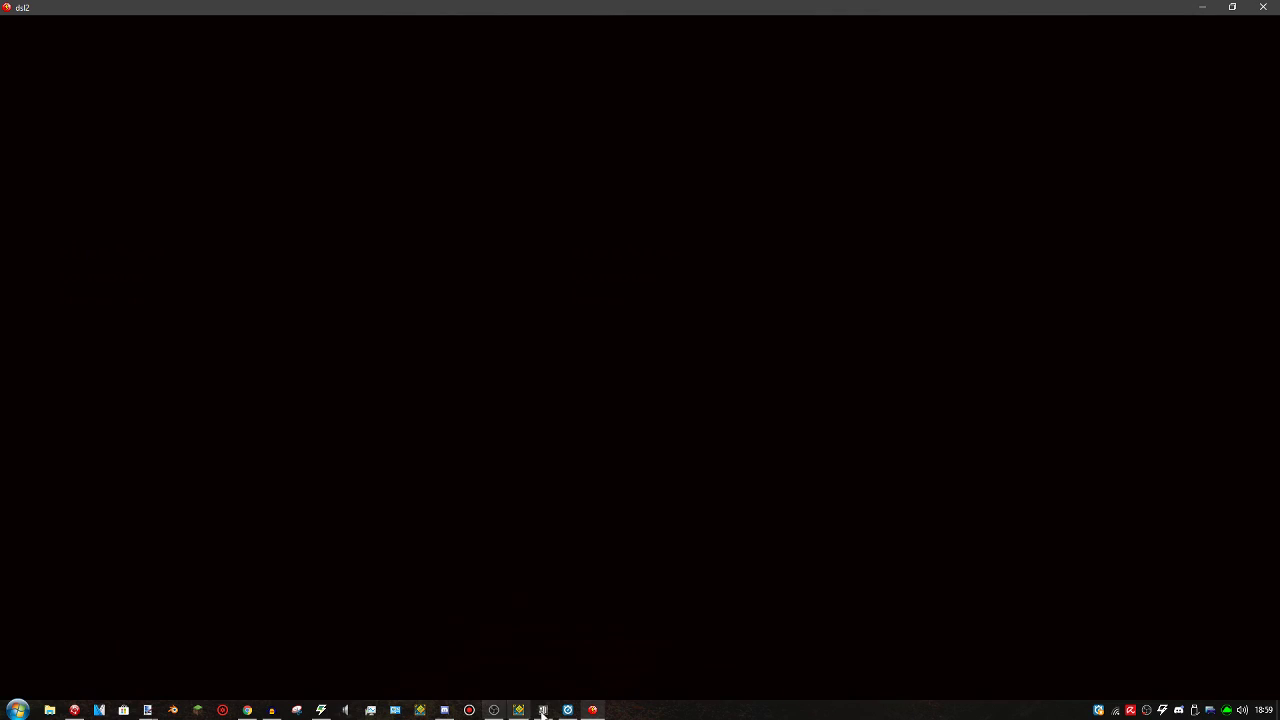
pyautogui.click(266, 251)
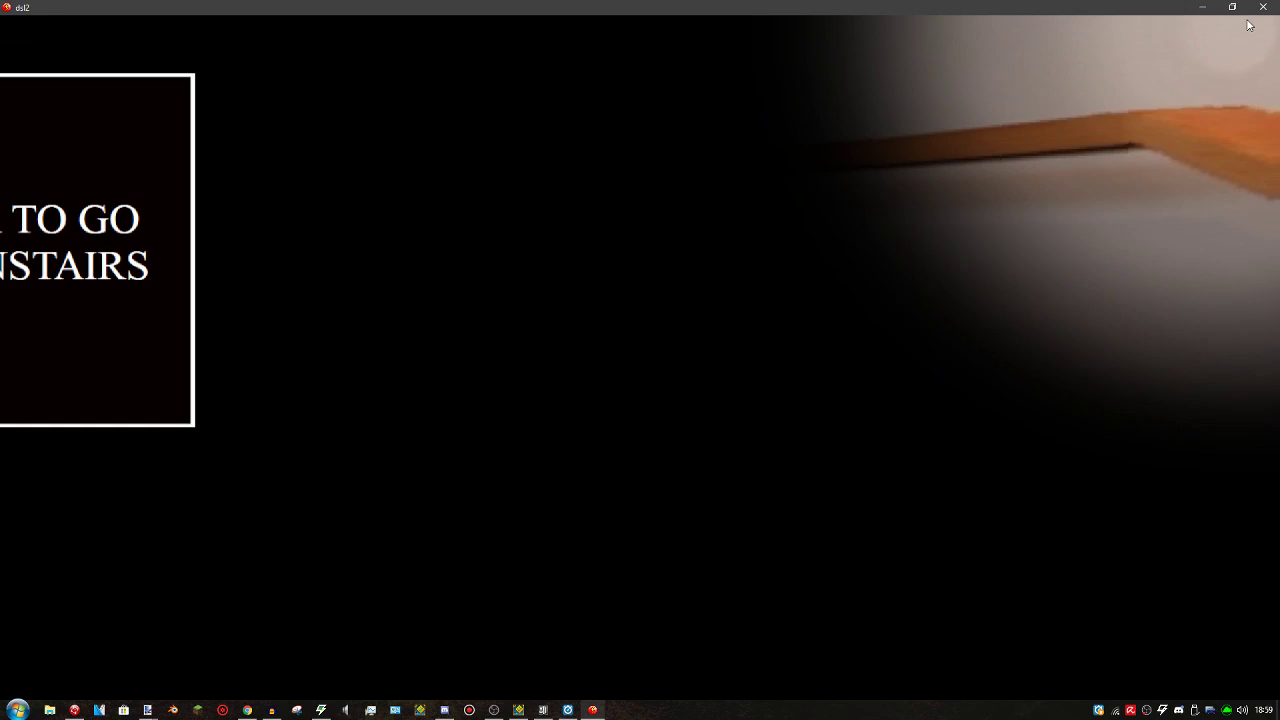
pyautogui.click(1262, 7)
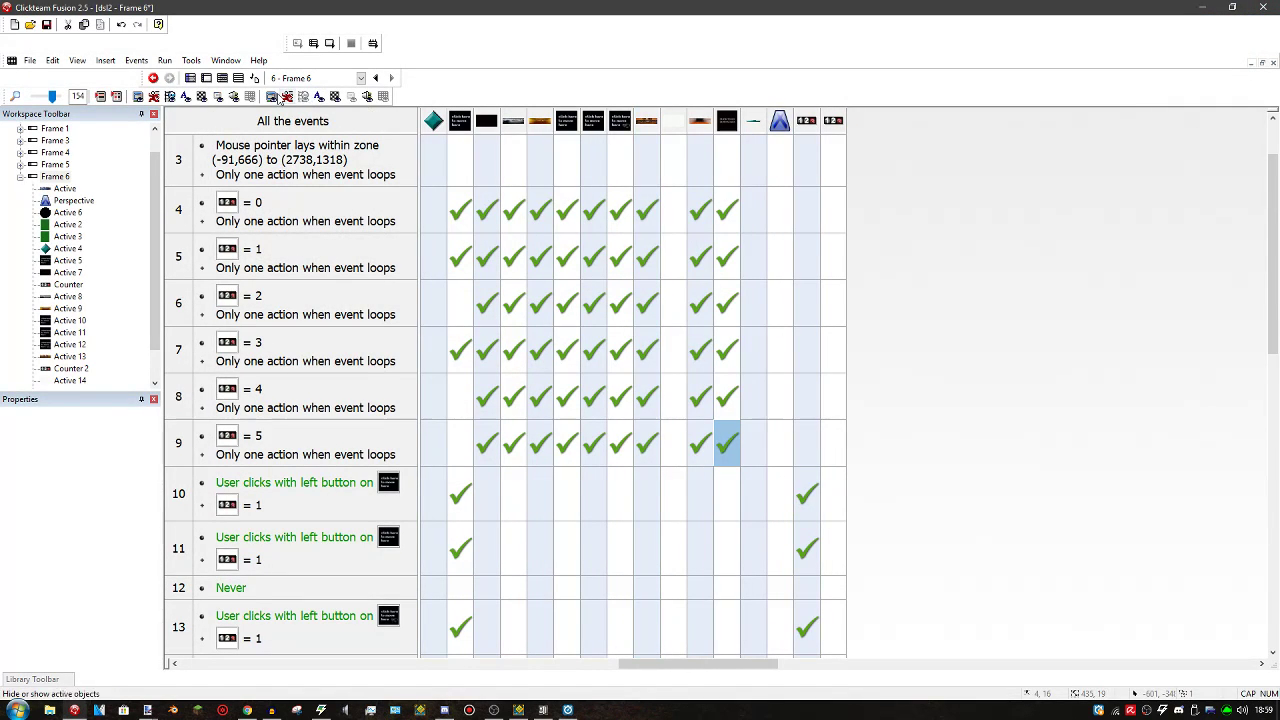
# Add an Active object in the Frame 6 layout below the objective text and stretch it to about 447 by 57 pixels
pyautogui.click(207, 78)
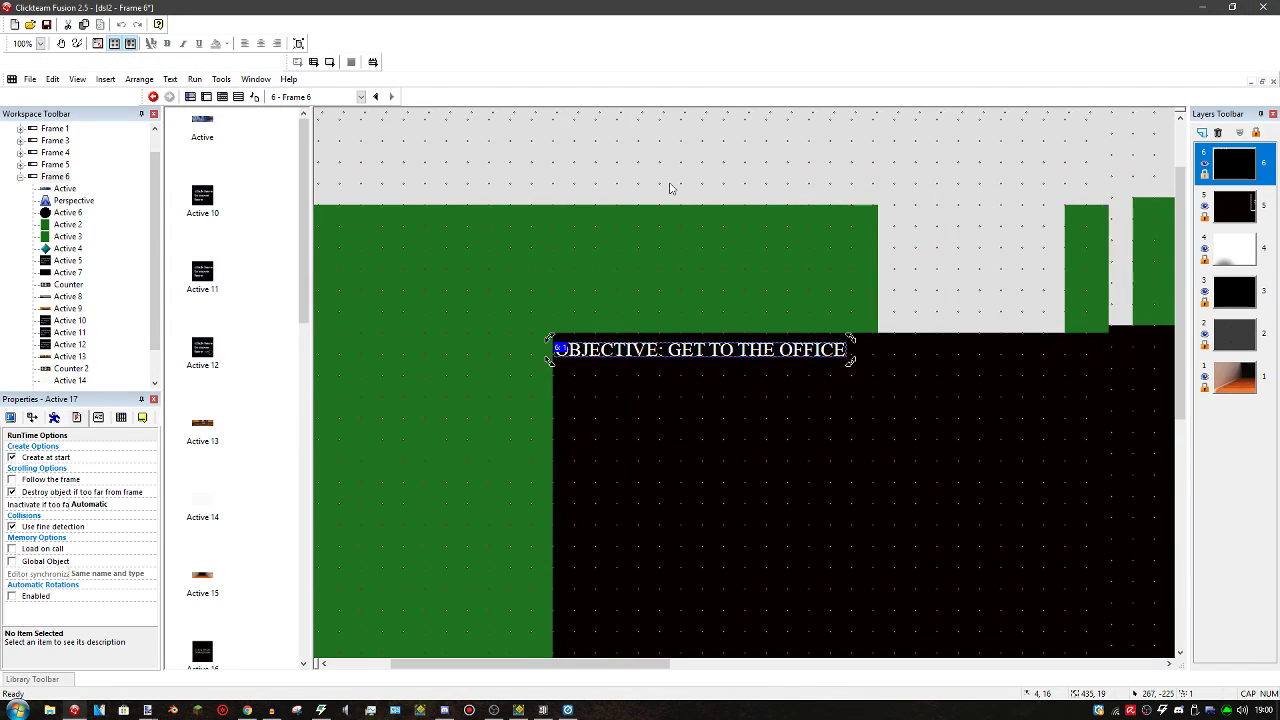
pyautogui.doubleClick(820, 182)
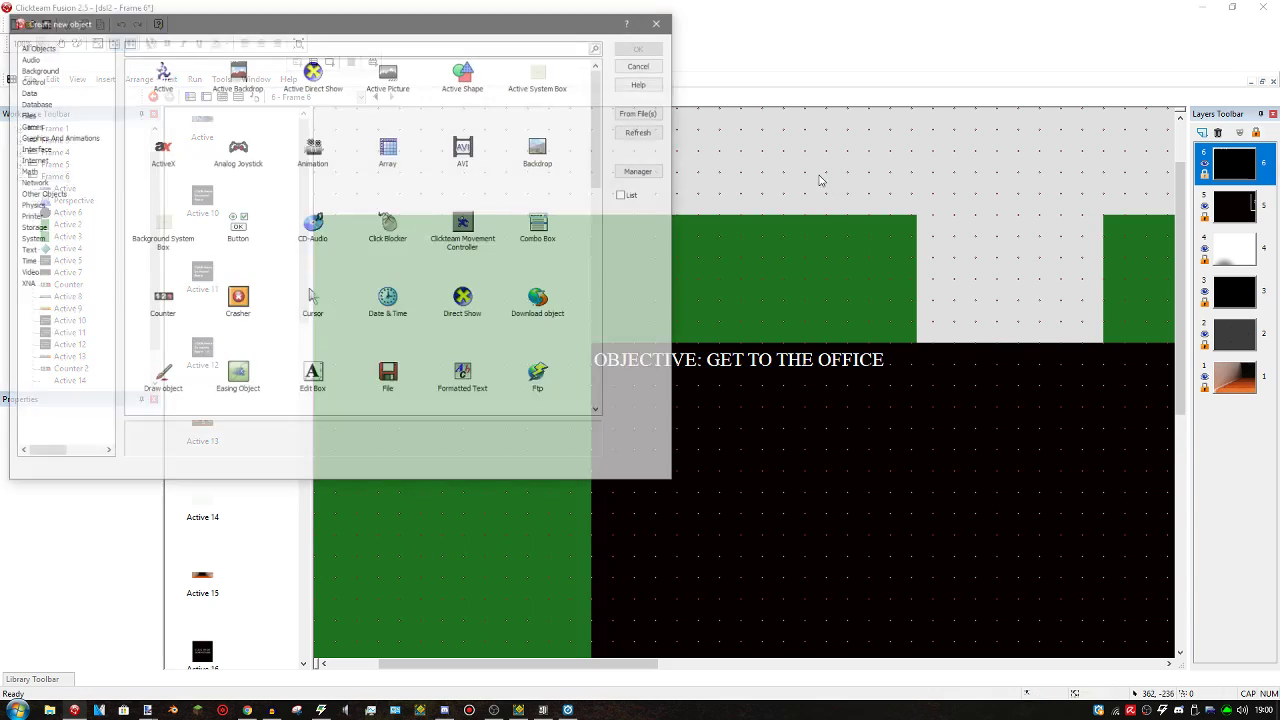
pyautogui.doubleClick(160, 72)
pyautogui.click(613, 425)
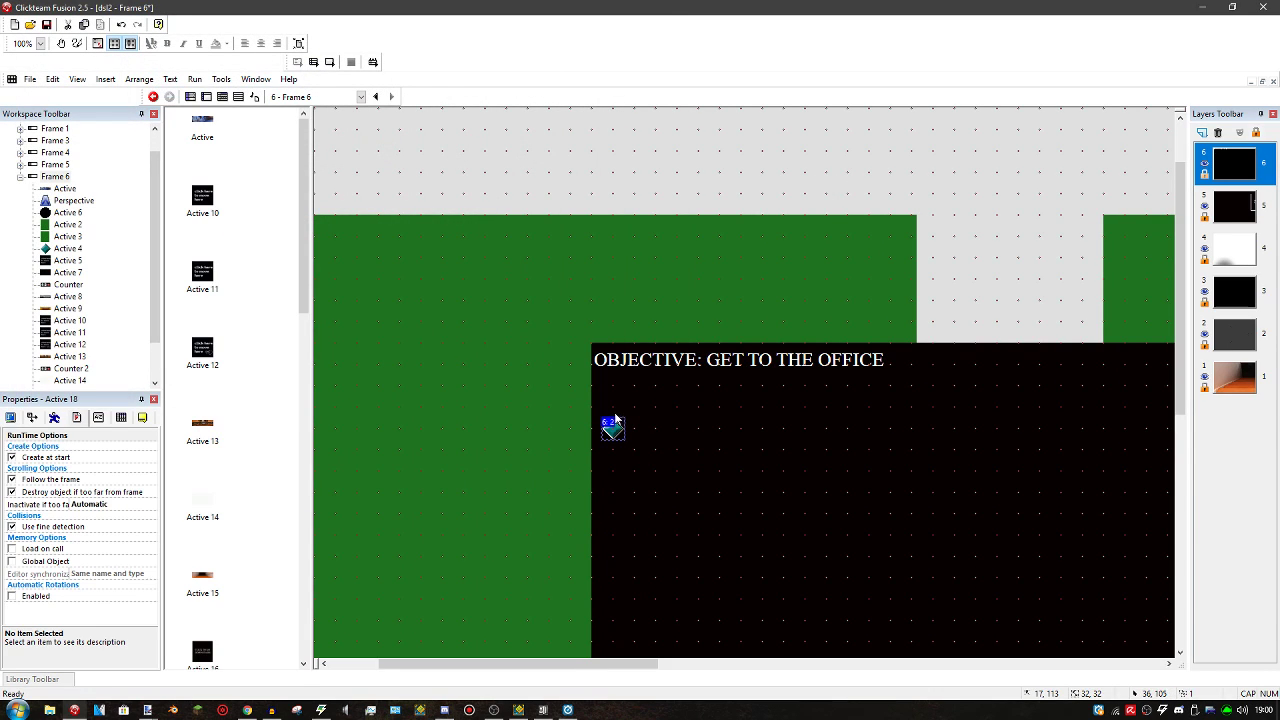
pyautogui.moveTo(613, 426); pyautogui.dragTo(878, 426)
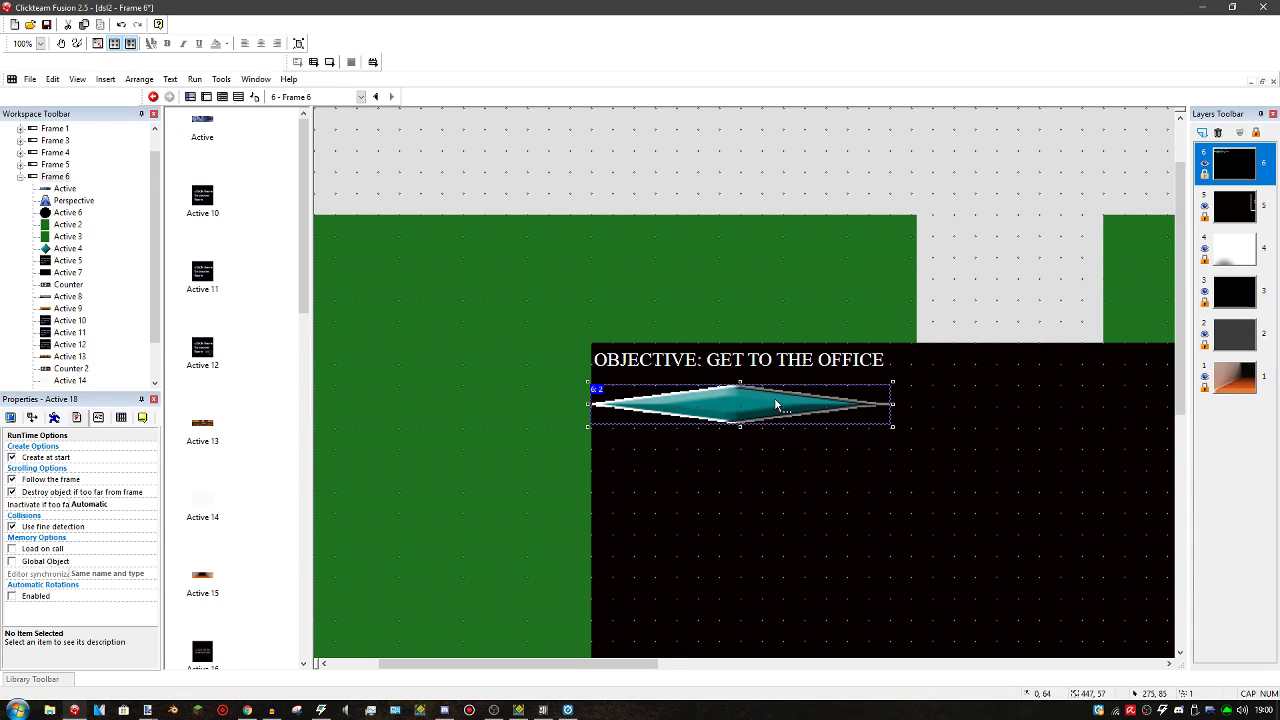
# Clear the new Active object's image and write ":00AM" on it in Times New Roman, size 36
pyautogui.doubleClick(783, 406)
pyautogui.click(11, 27)
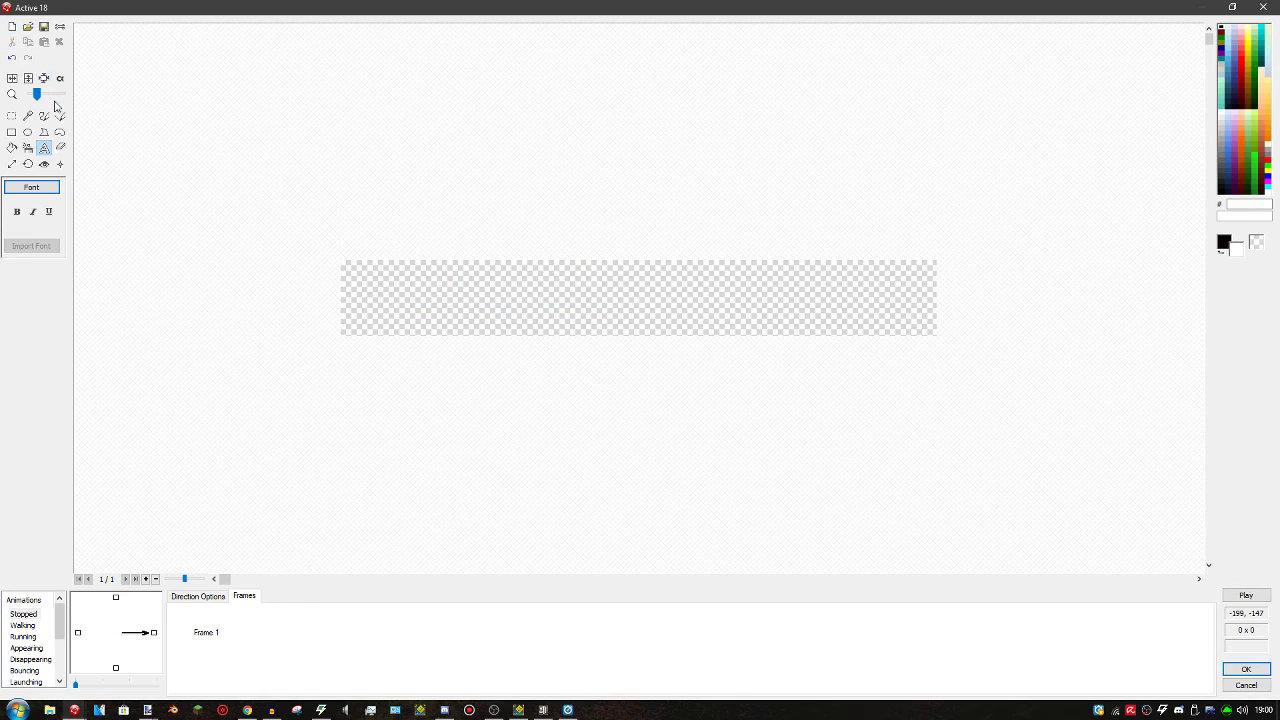
pyautogui.click(630, 297)
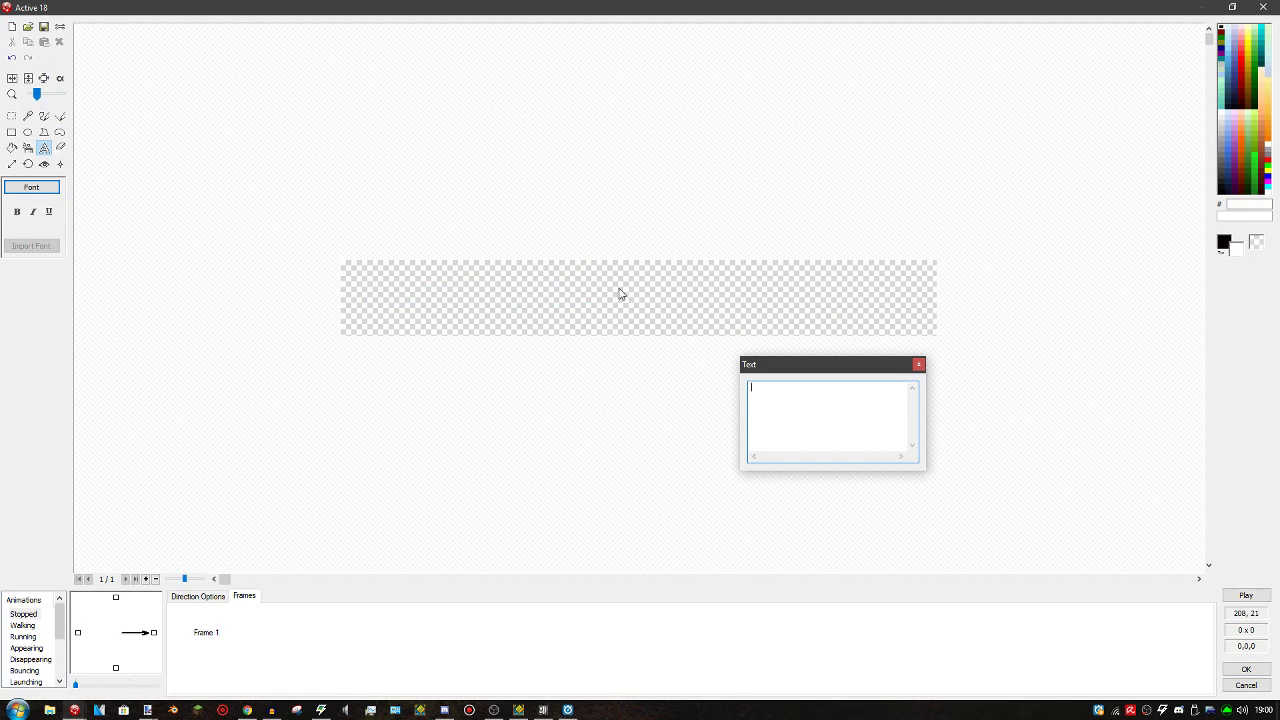
pyautogui.write('AM')
pyautogui.click(31, 187)
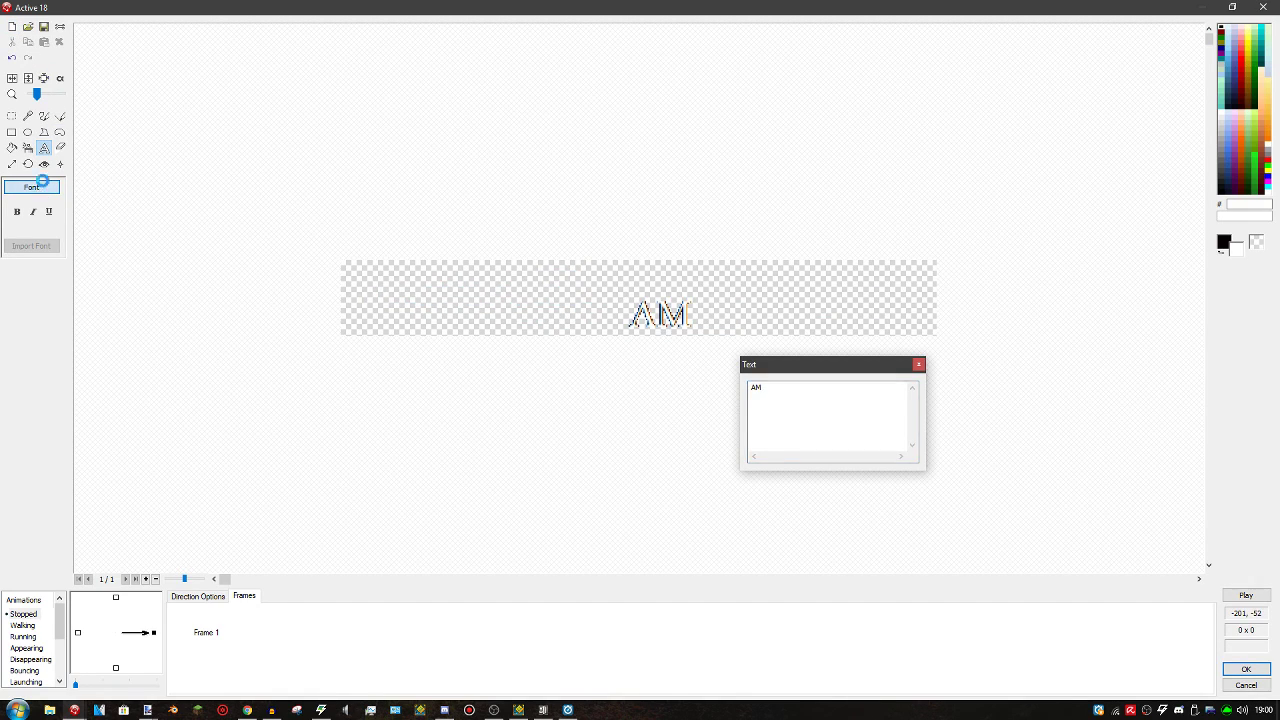
pyautogui.click(692, 321)
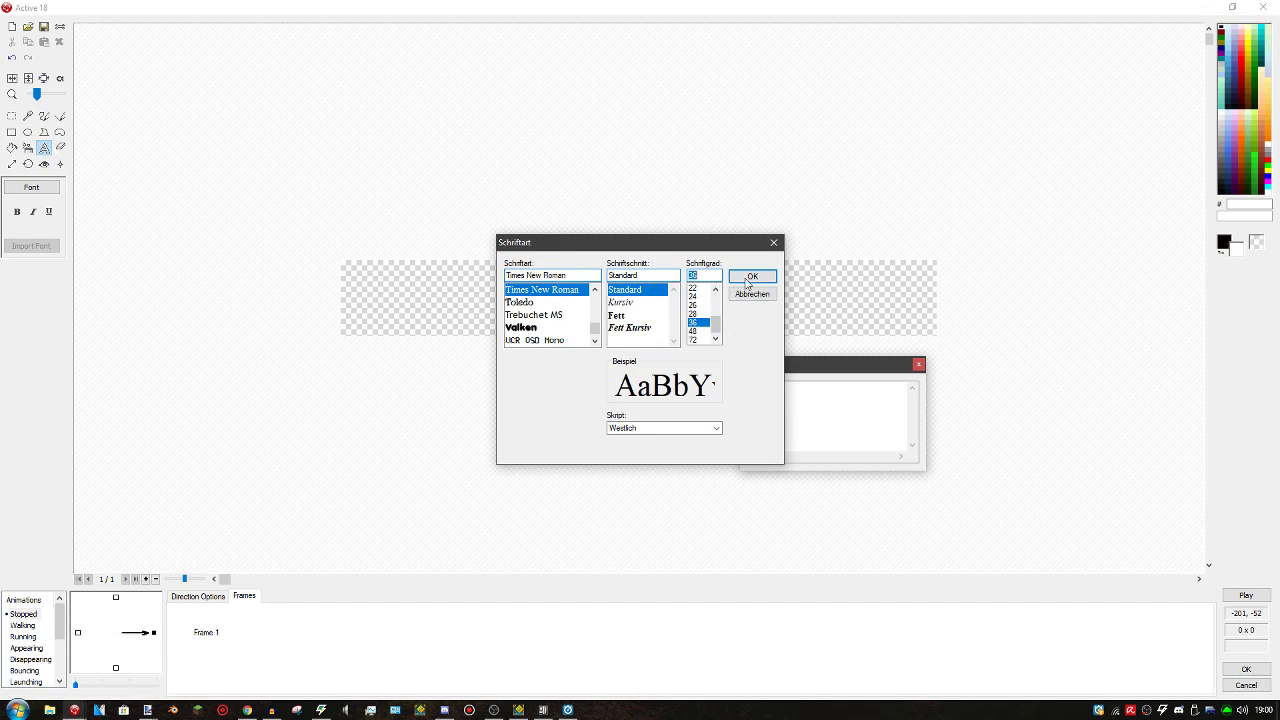
pyautogui.click(752, 276)
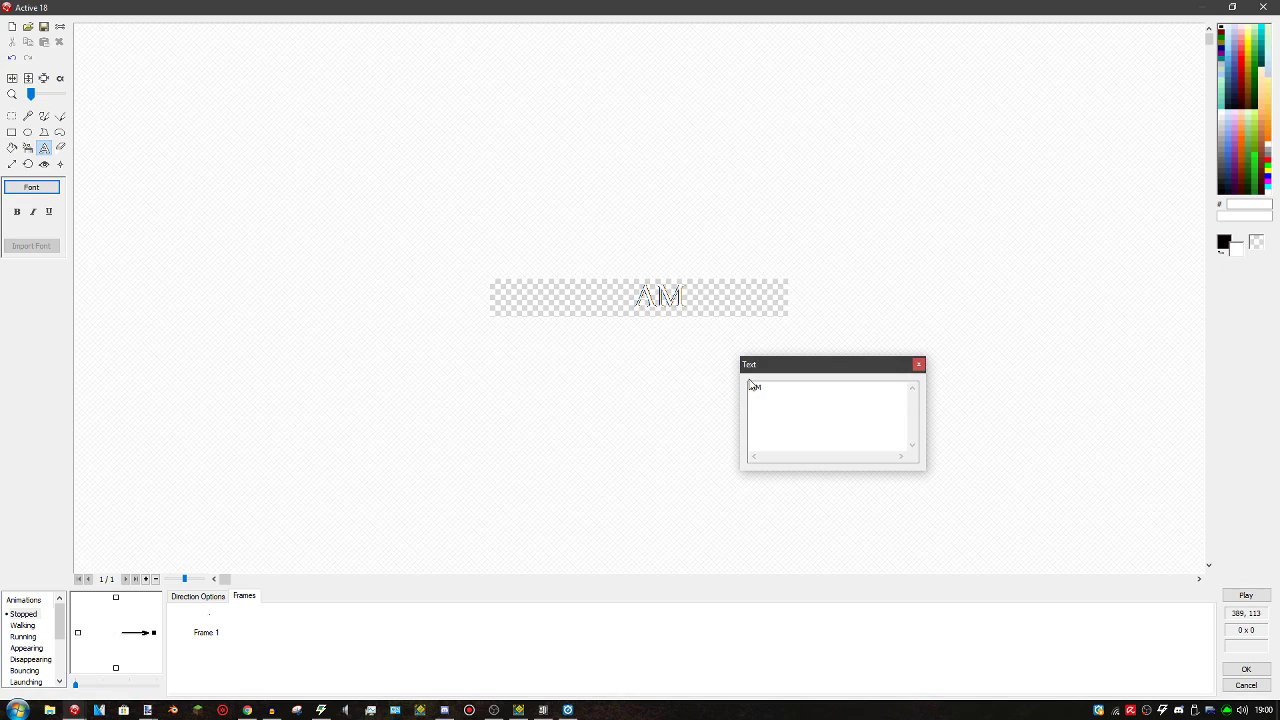
pyautogui.click(752, 391)
pyautogui.write(':')
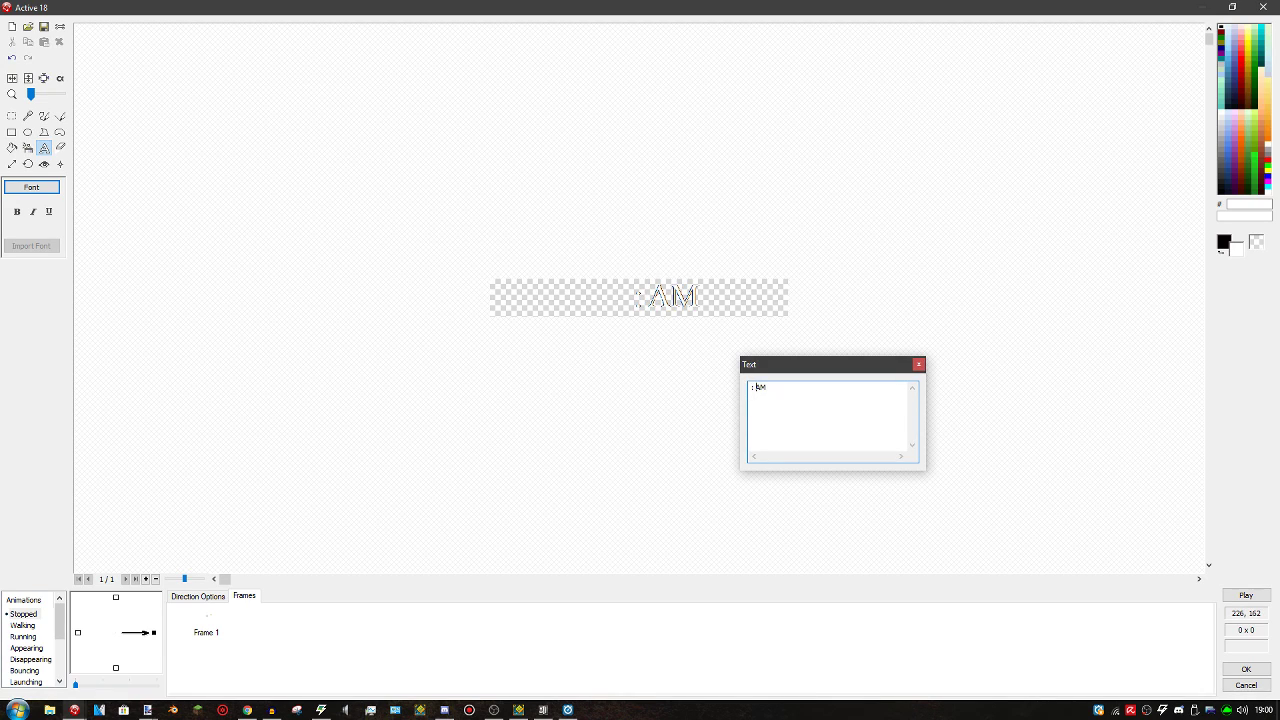
pyautogui.press('BackSpace')
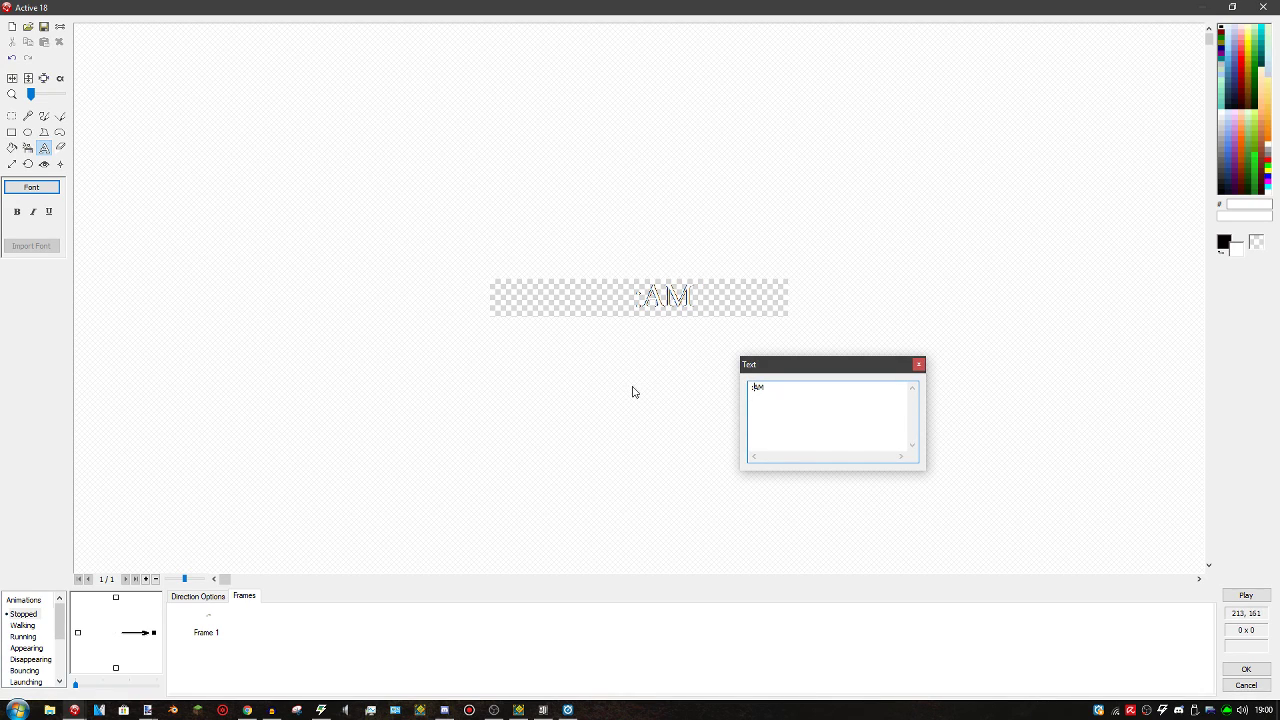
pyautogui.write('00')
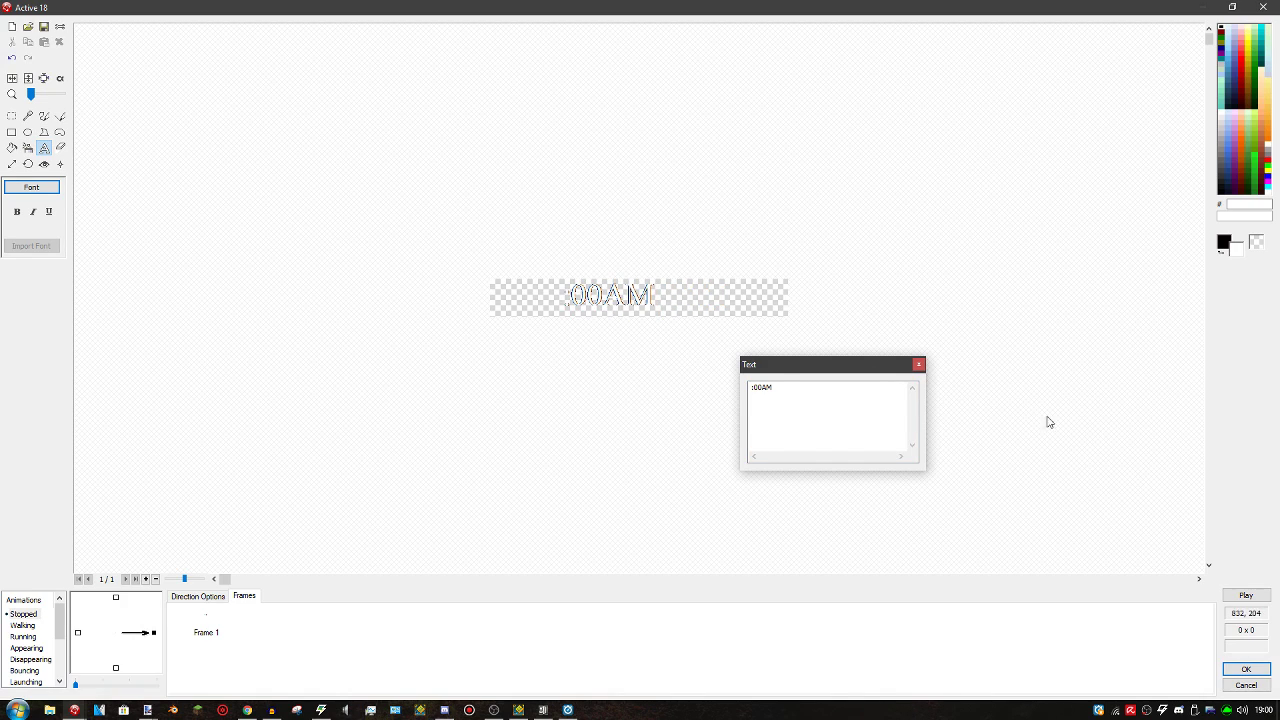
pyautogui.click(919, 365)
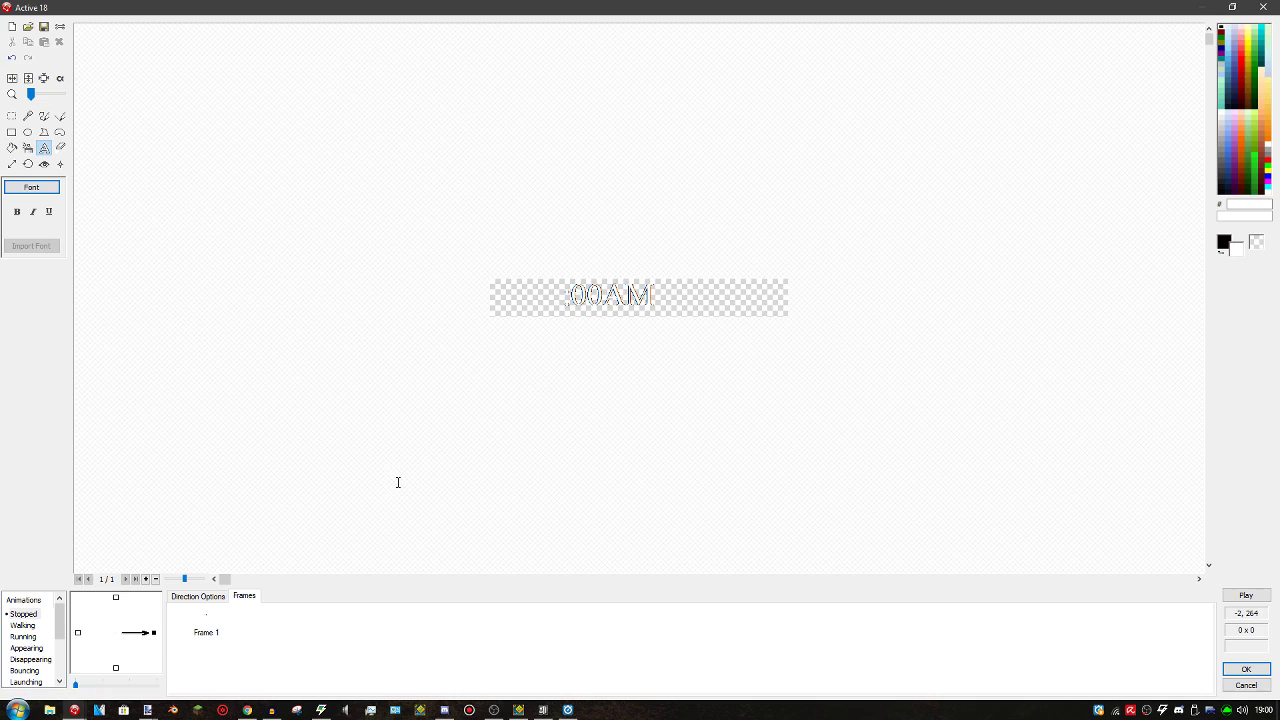
# Duplicate the ":00AM" image as a second animation frame and erase the colon from the copy
pyautogui.rightClick(206, 633)
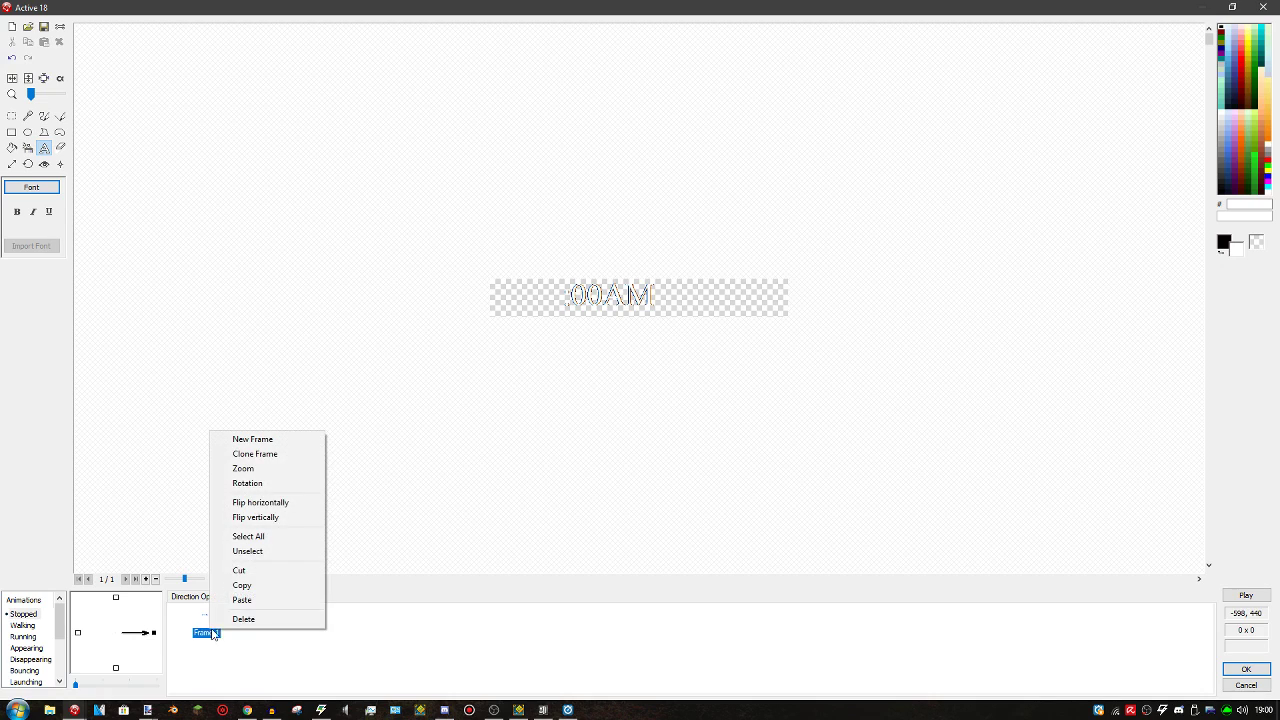
pyautogui.click(242, 585)
pyautogui.click(258, 643)
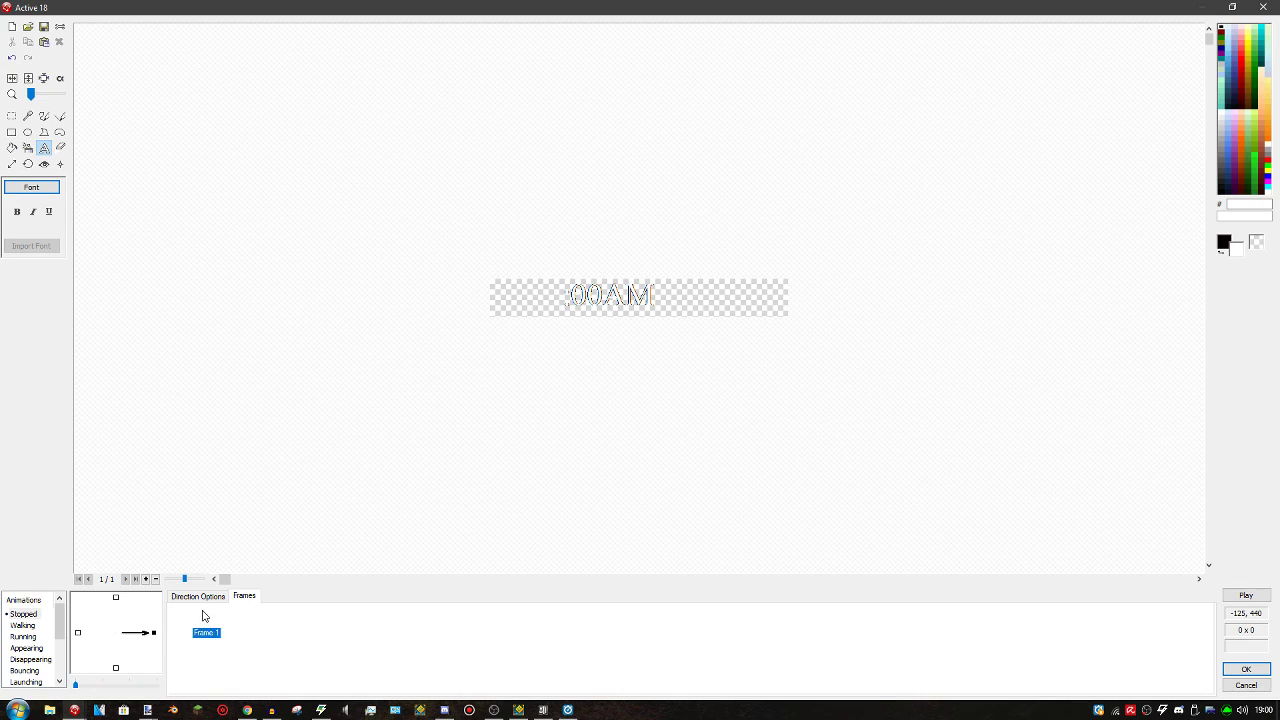
pyautogui.click(260, 621)
pyautogui.click(270, 628)
pyautogui.scroll(3, 397, 372)
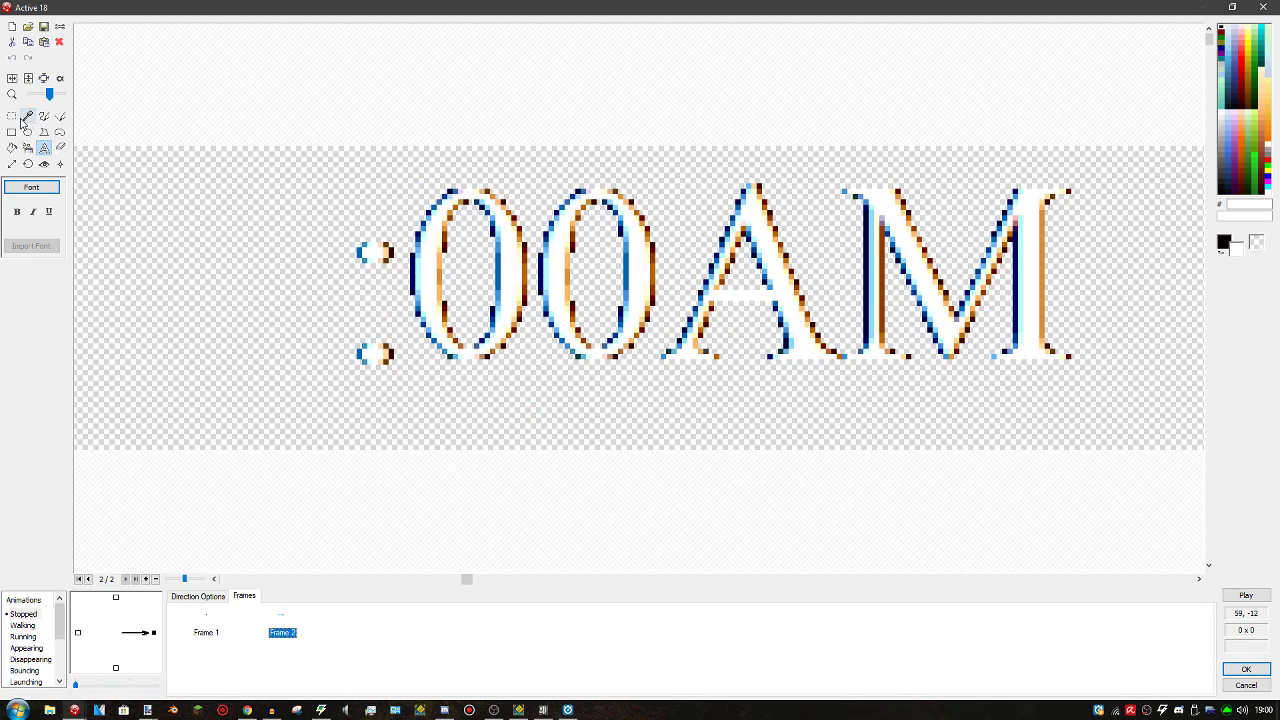
pyautogui.click(12, 116)
pyautogui.moveTo(249, 150); pyautogui.dragTo(398, 411)
pyautogui.press('Delete')
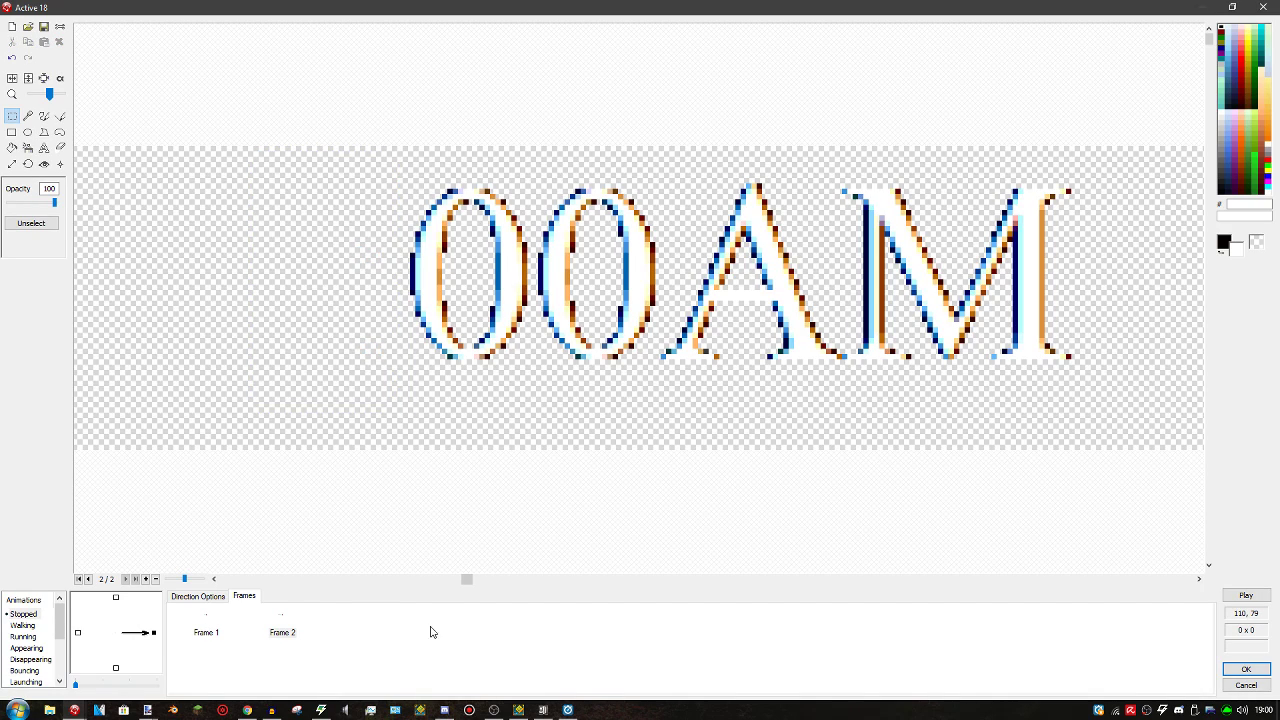
# Loop the two-frame clock animation, preview and apply it, and shift the ":00AM" text closer to the frame's left edge
pyautogui.click(199, 596)
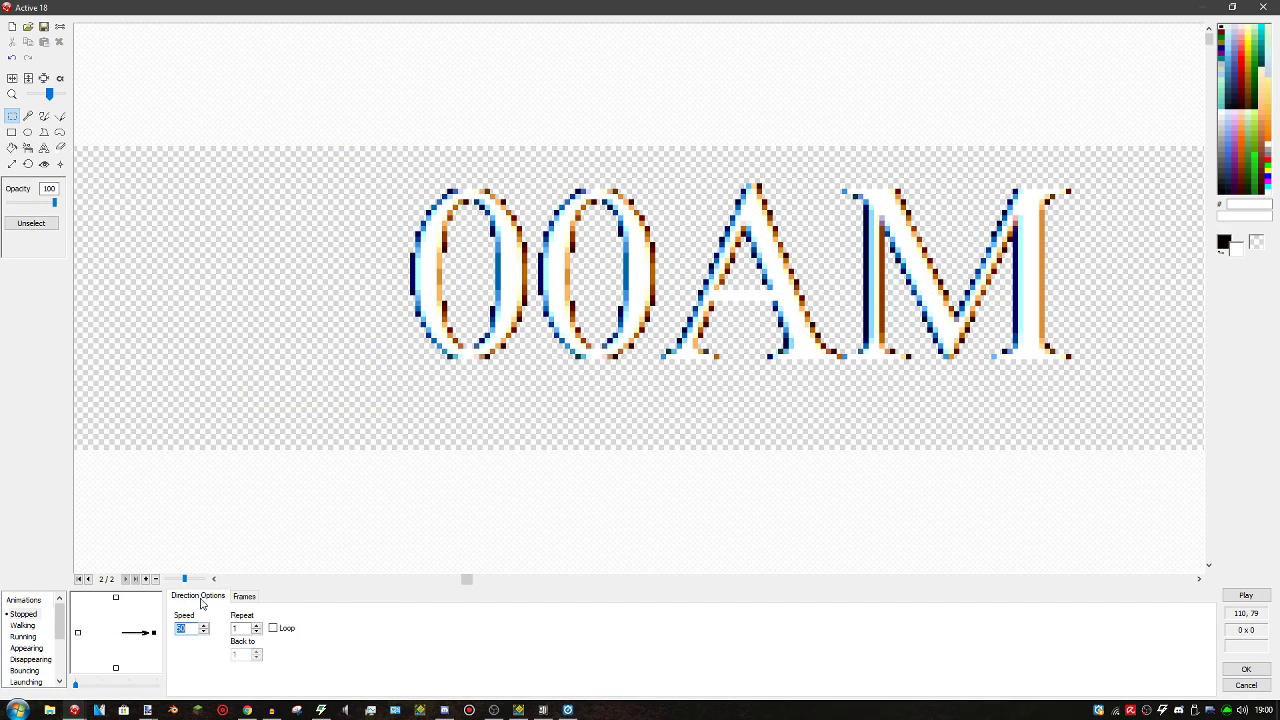
pyautogui.click(287, 630)
pyautogui.click(1246, 595)
pyautogui.click(686, 381)
pyautogui.click(1246, 669)
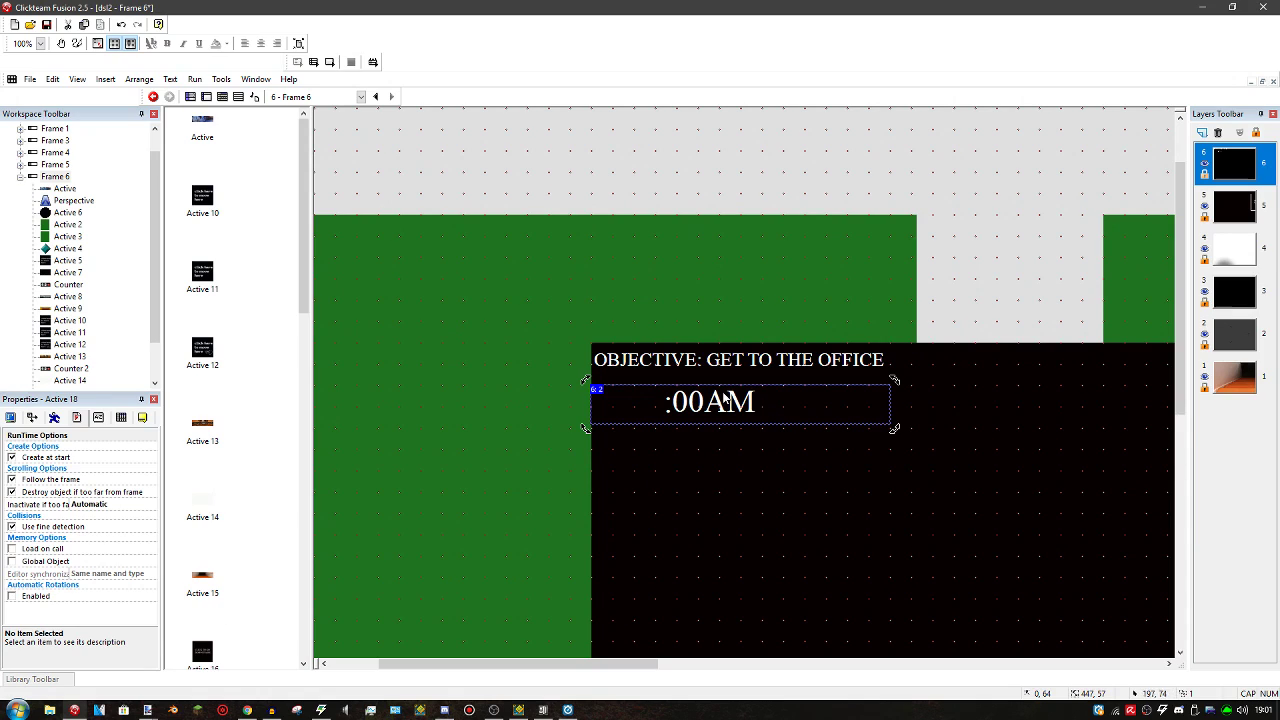
pyautogui.moveTo(753, 402); pyautogui.dragTo(710, 402)
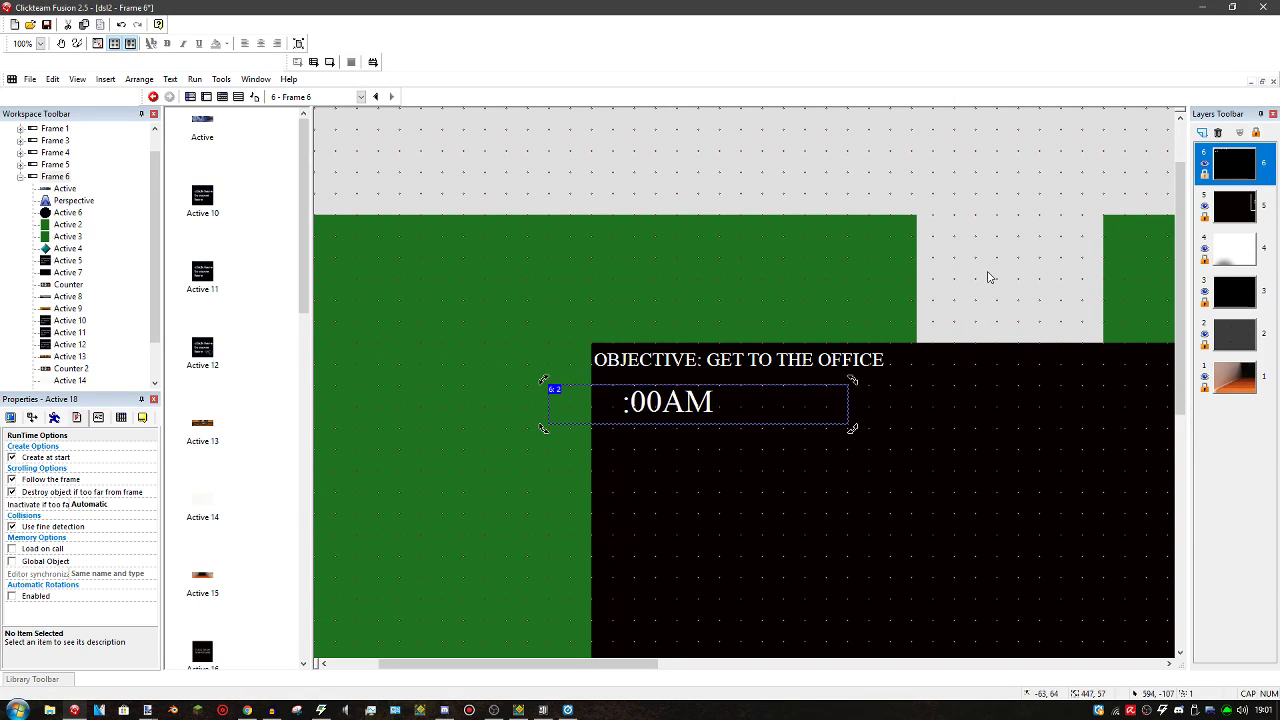
# Insert a Counter object in the empty area above the black play area
pyautogui.doubleClick(988, 277)
pyautogui.doubleClick(163, 302)
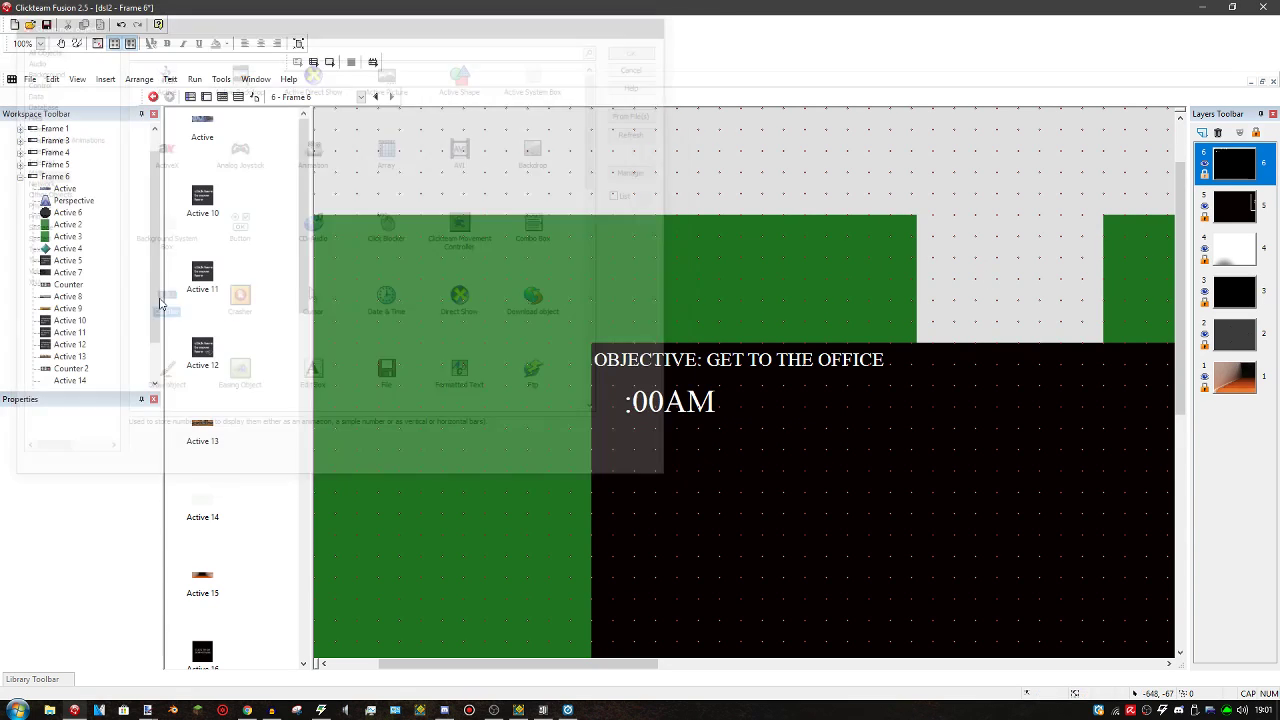
pyautogui.click(993, 230)
# Replace the new counter's digits with bold Times New Roman at size 36 and place the counter directly before ":00AM"
pyautogui.doubleClick(993, 230)
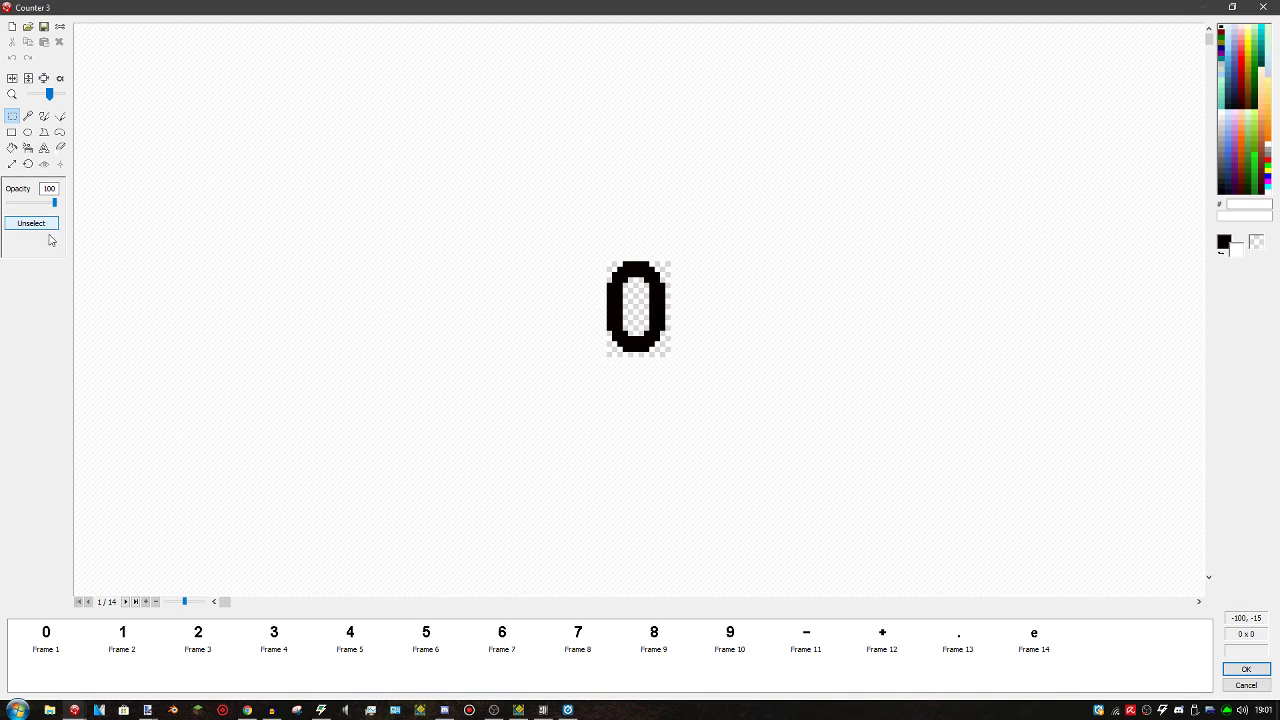
pyautogui.click(52, 649)
pyautogui.click(43, 148)
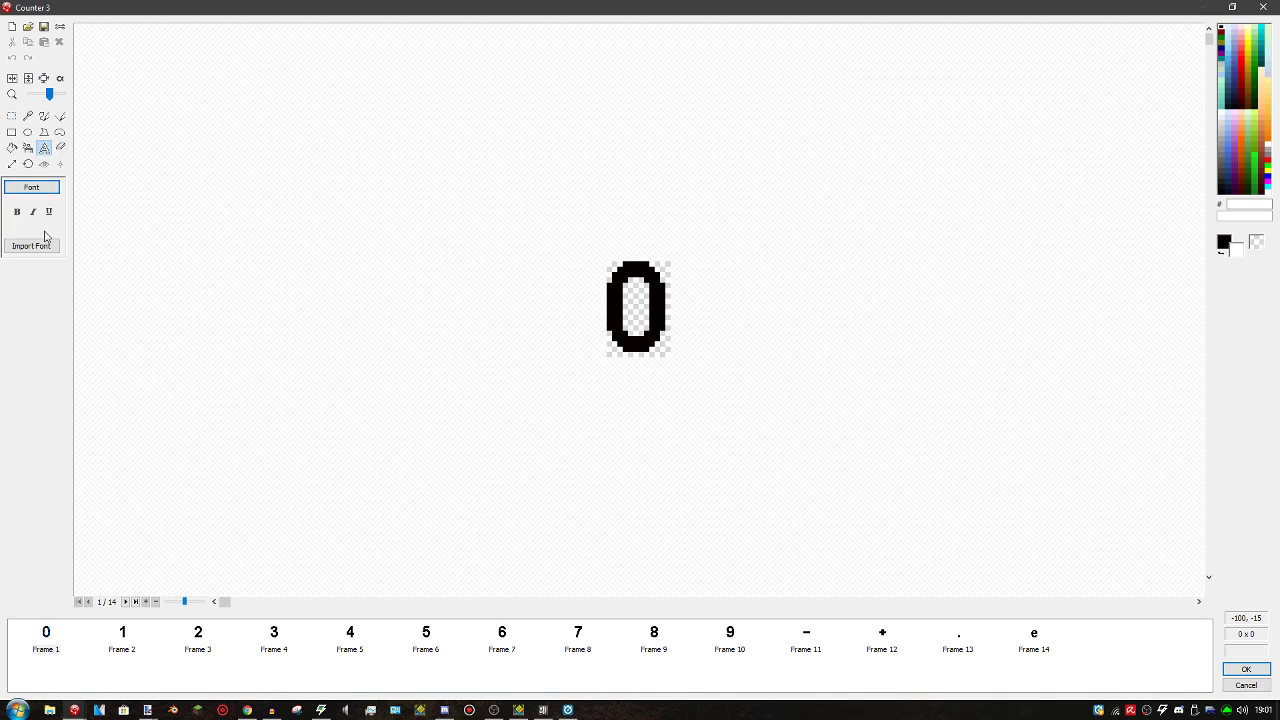
pyautogui.click(42, 250)
pyautogui.scroll(-2, 545, 315)
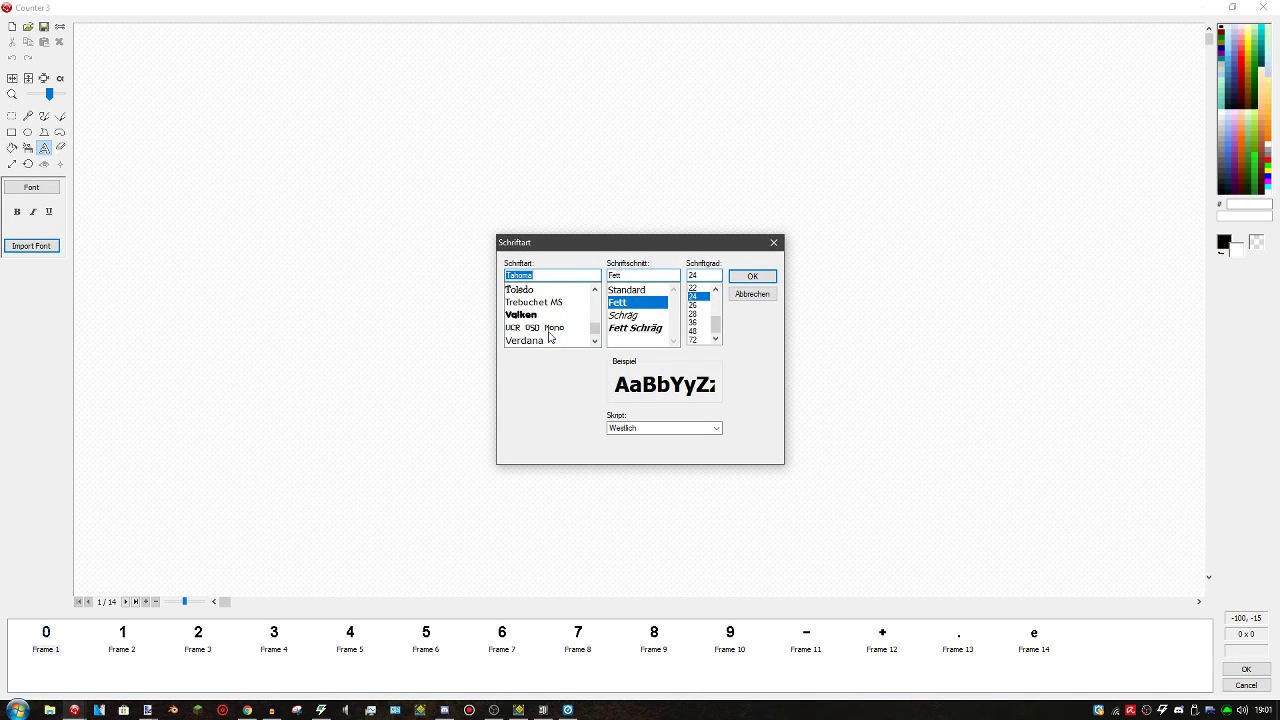
pyautogui.scroll(1, 549, 336)
pyautogui.click(553, 315)
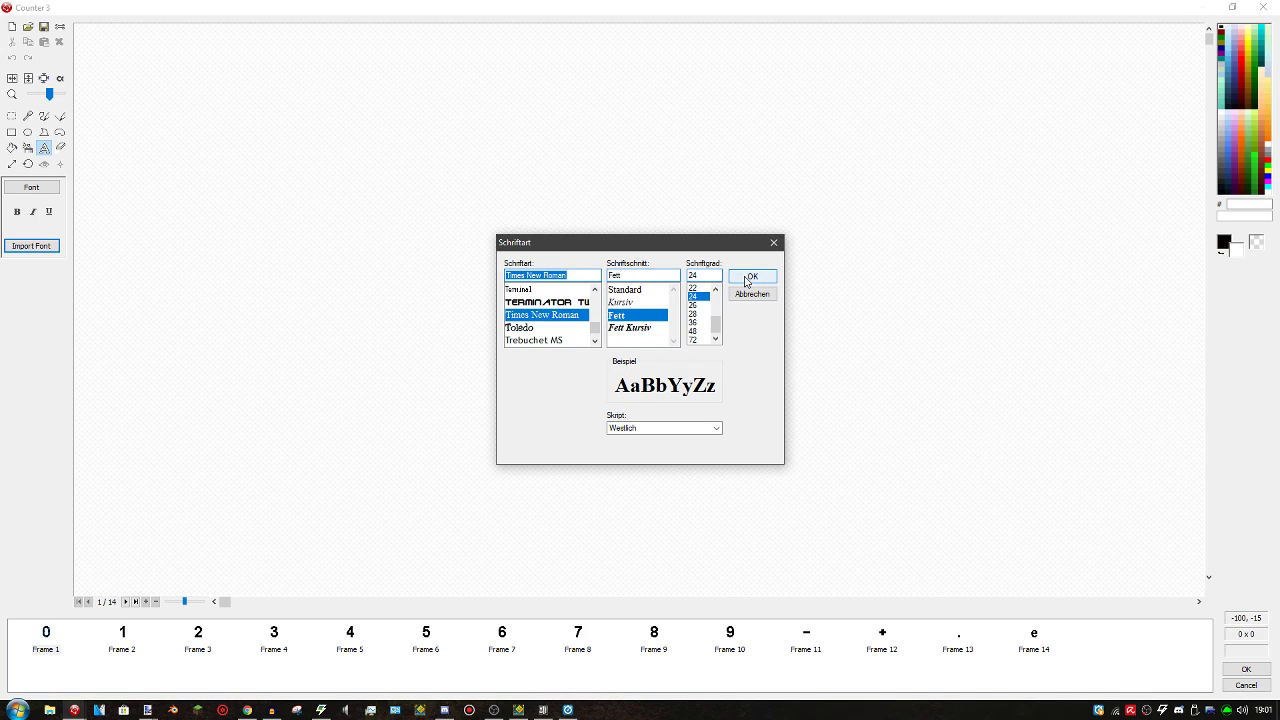
pyautogui.click(697, 331)
pyautogui.click(700, 322)
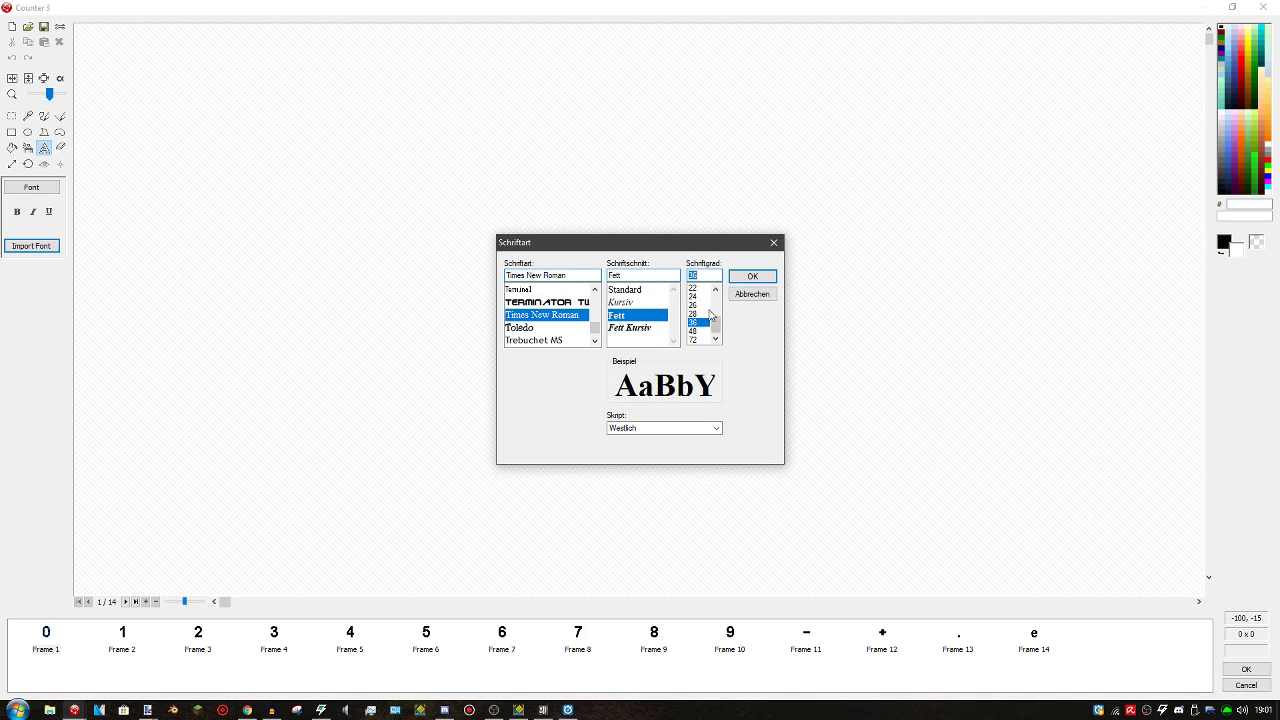
pyautogui.click(756, 276)
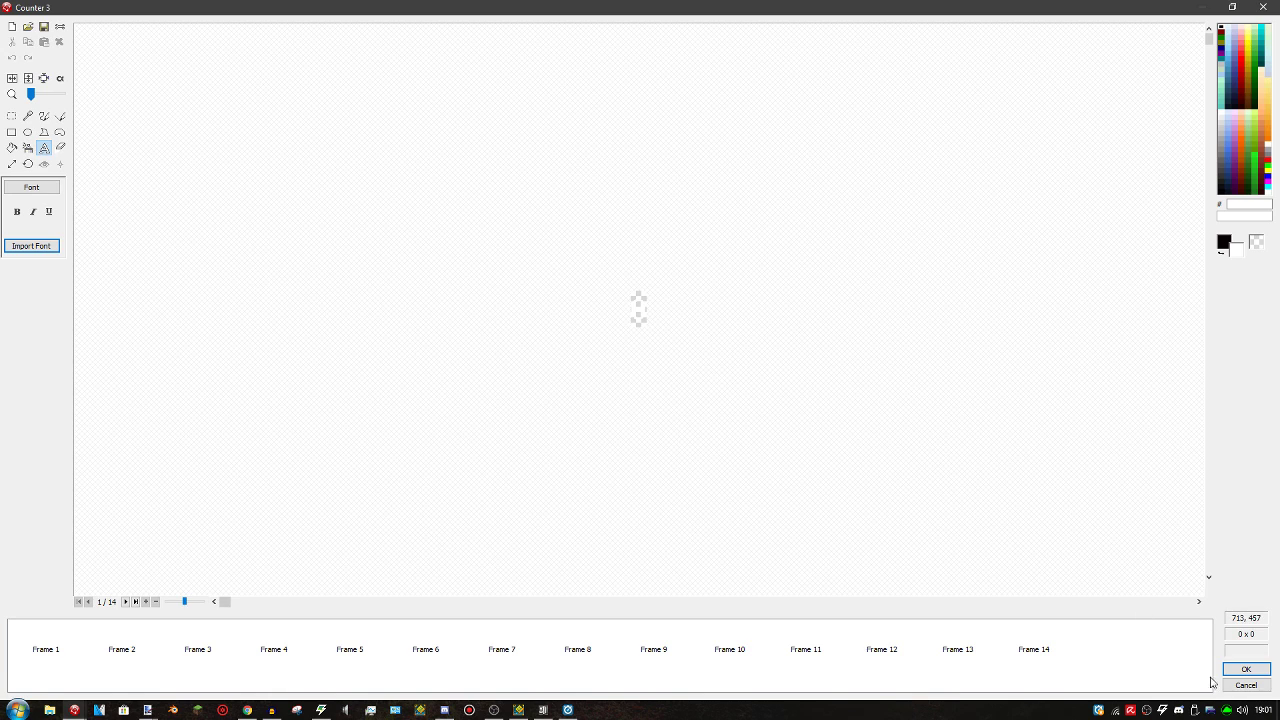
pyautogui.click(1242, 667)
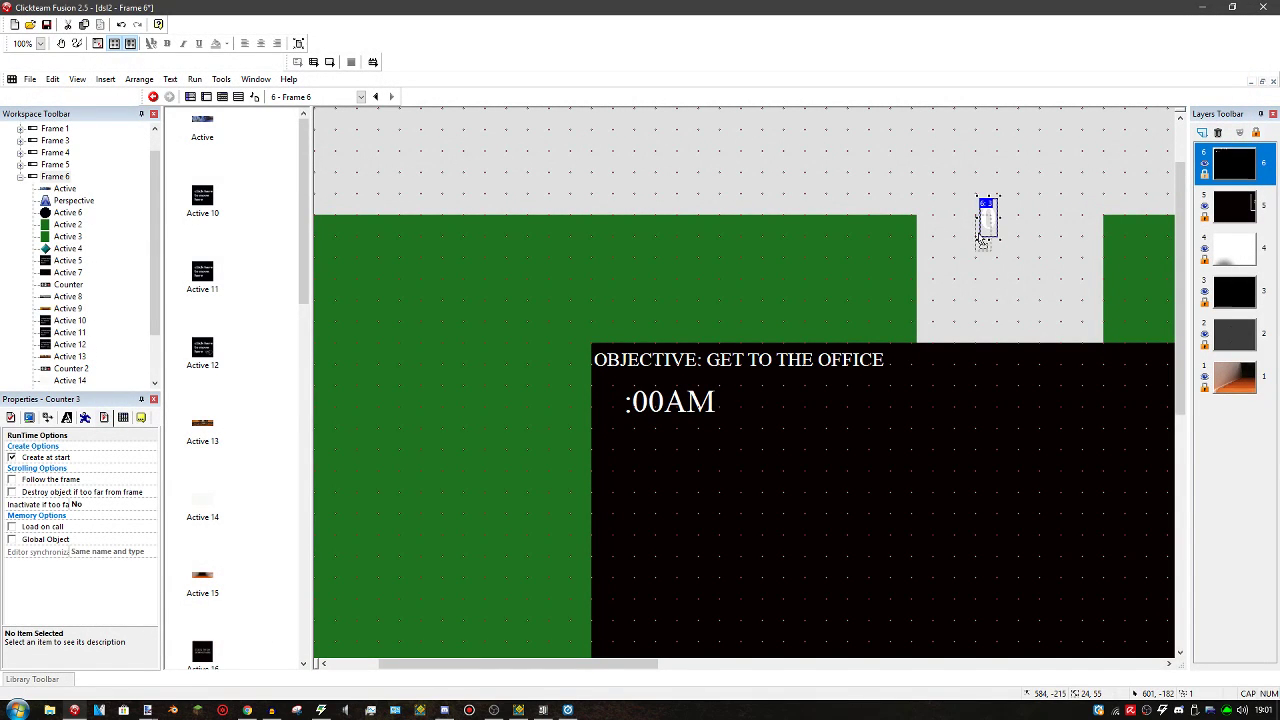
pyautogui.moveTo(985, 242); pyautogui.dragTo(622, 410)
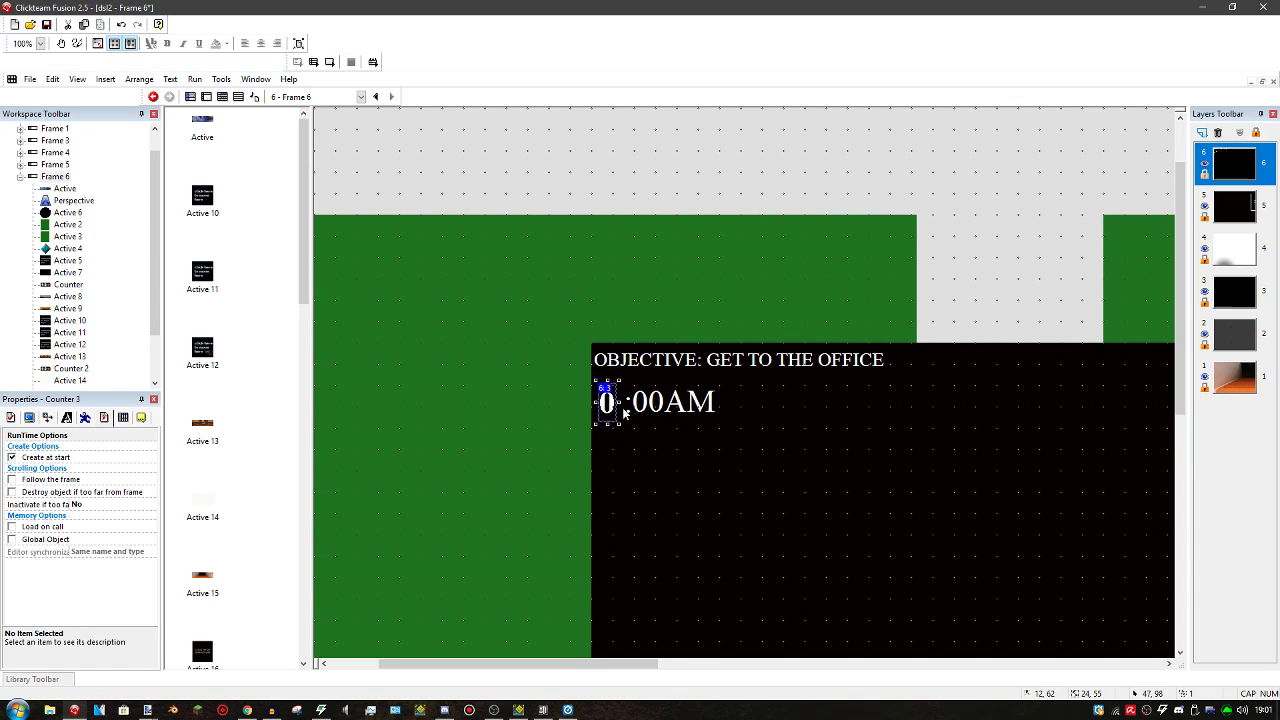
# Check the font used for the ":00AM" image, crop away its empty margins, and apply the edit
pyautogui.doubleClick(662, 404)
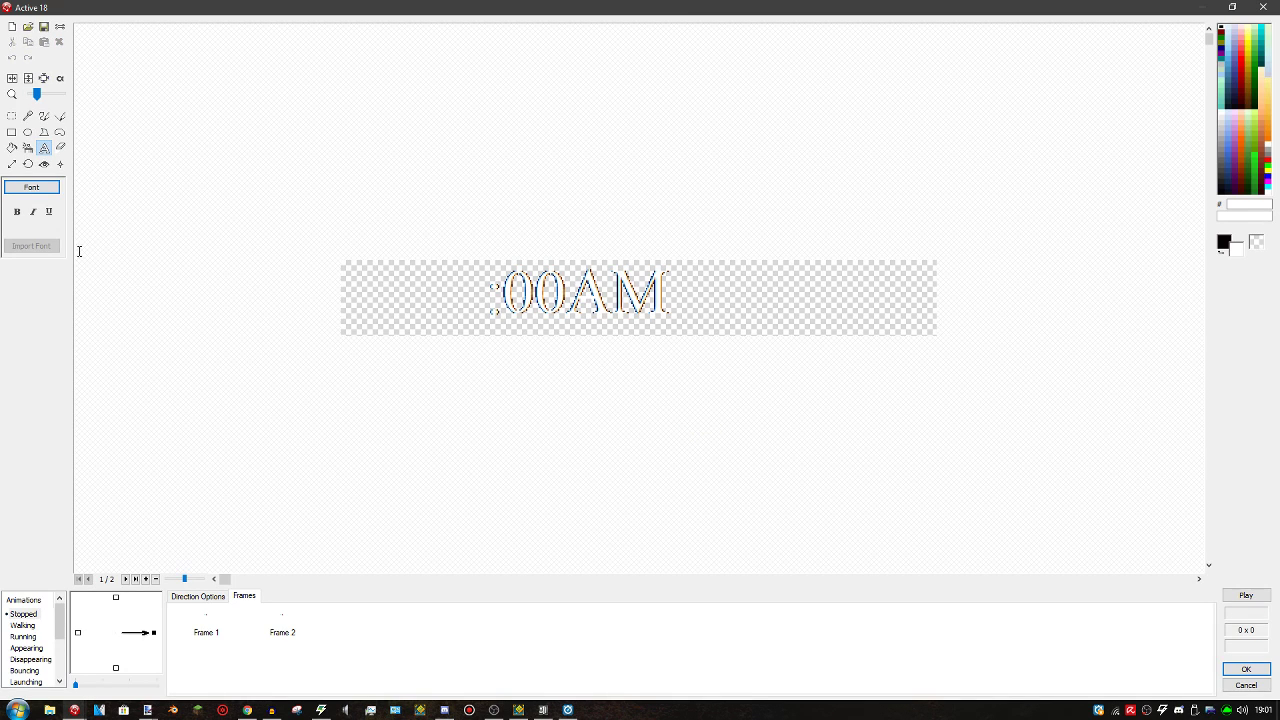
pyautogui.click(31, 187)
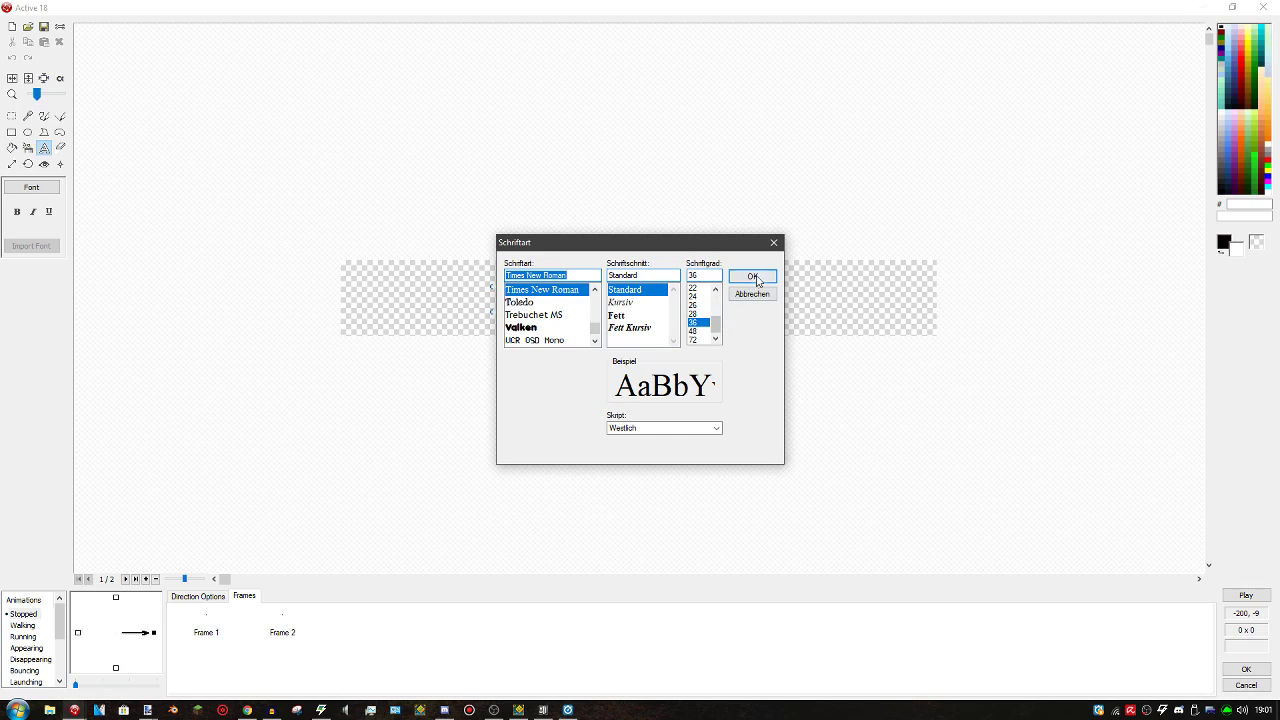
pyautogui.click(753, 277)
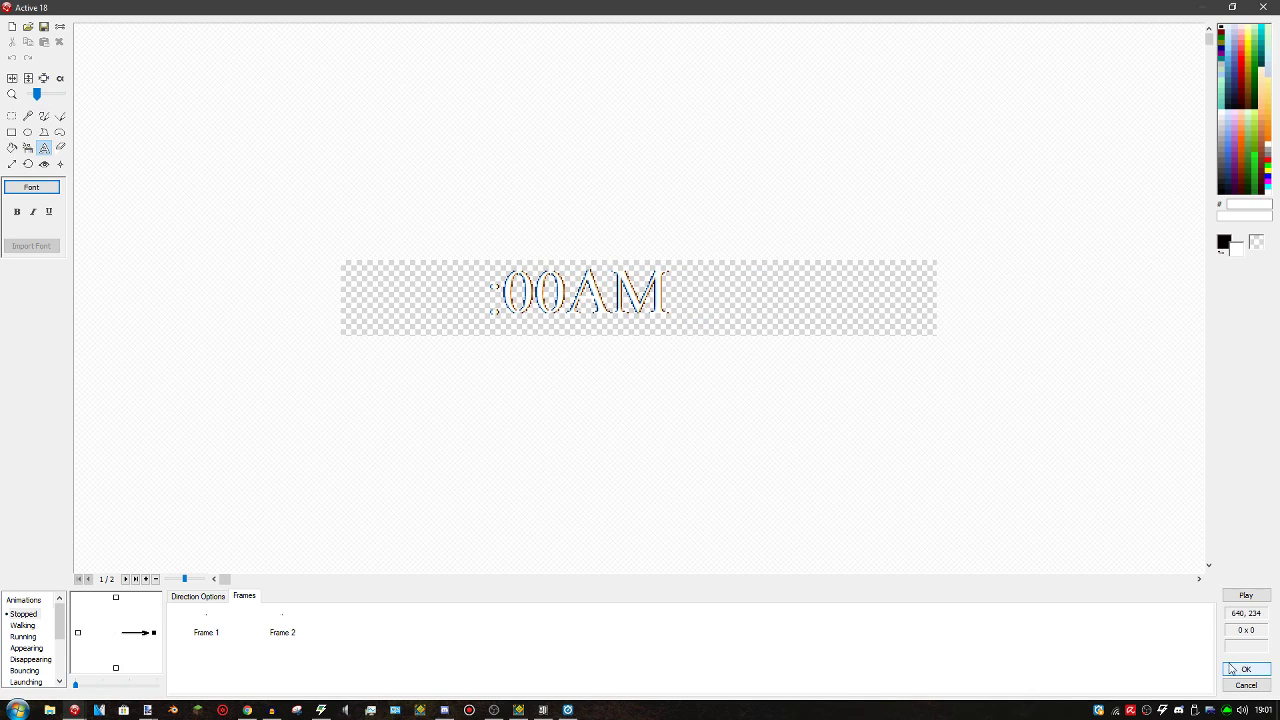
pyautogui.click(44, 79)
pyautogui.click(1247, 670)
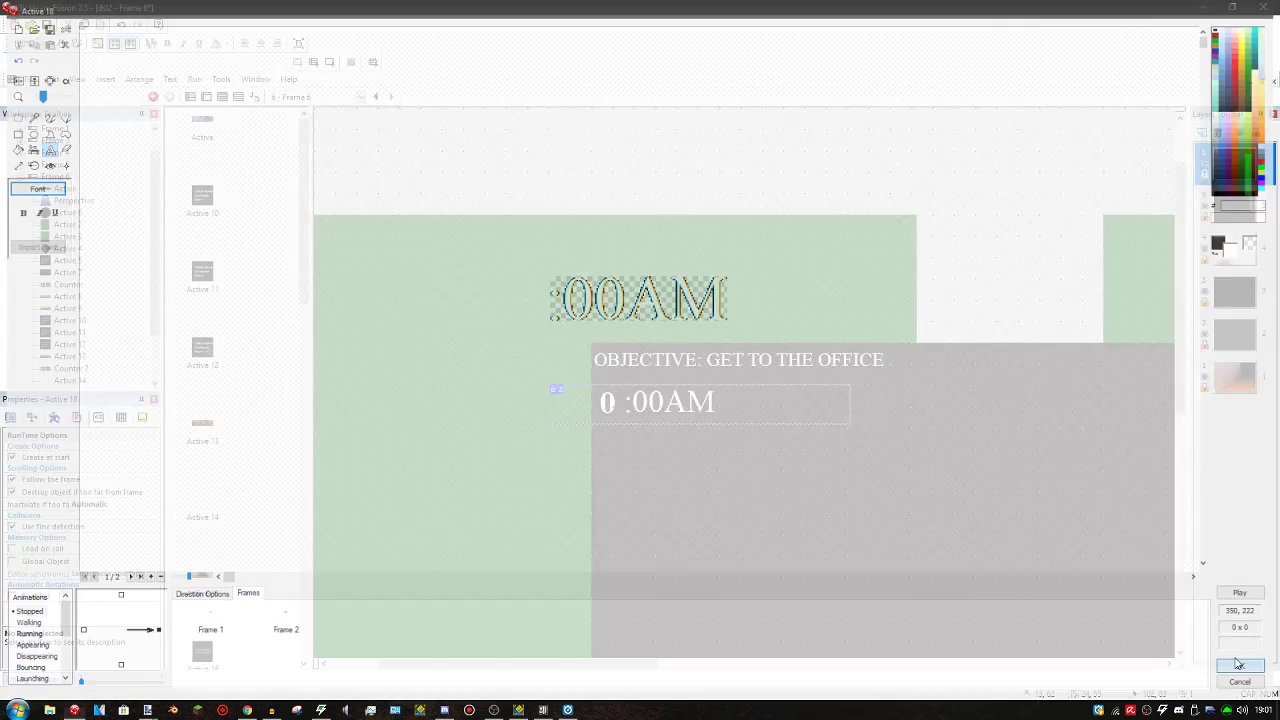
# Set the hour counter's initial value to 12 and reposition it directly before ":00AM"
pyautogui.click(608, 404)
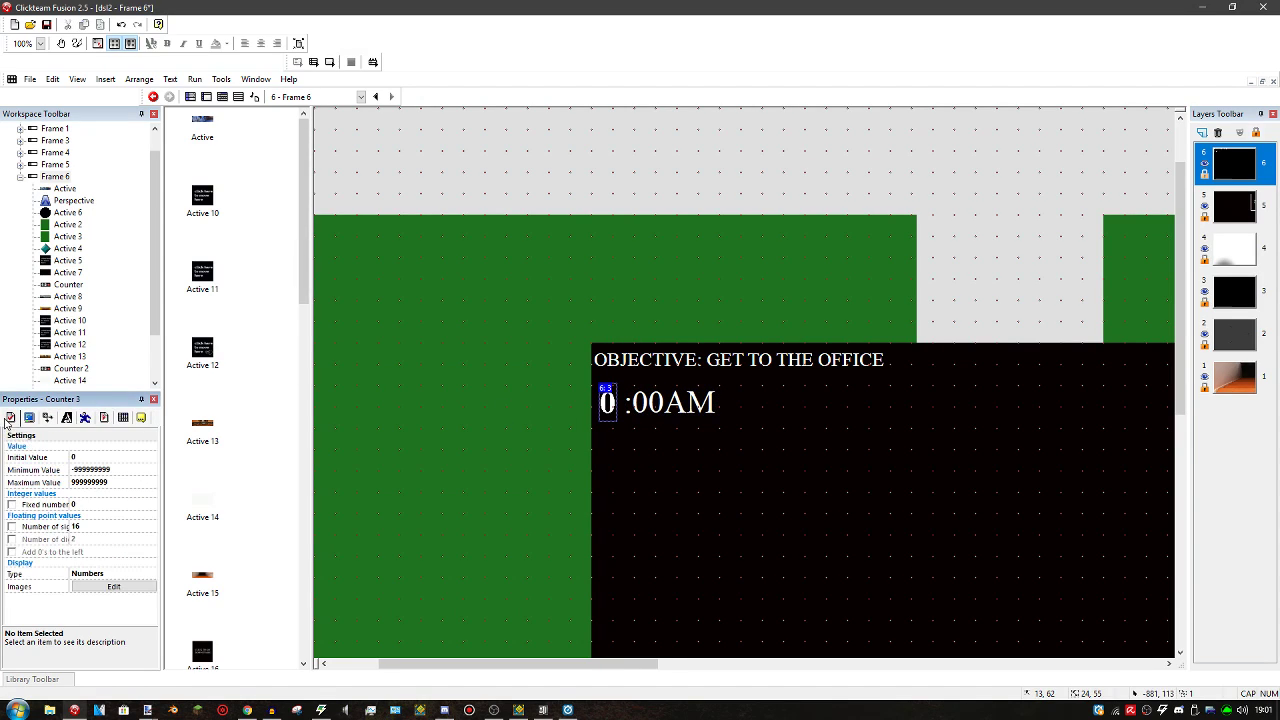
pyautogui.click(88, 456)
pyautogui.write('12')
pyautogui.click(677, 180)
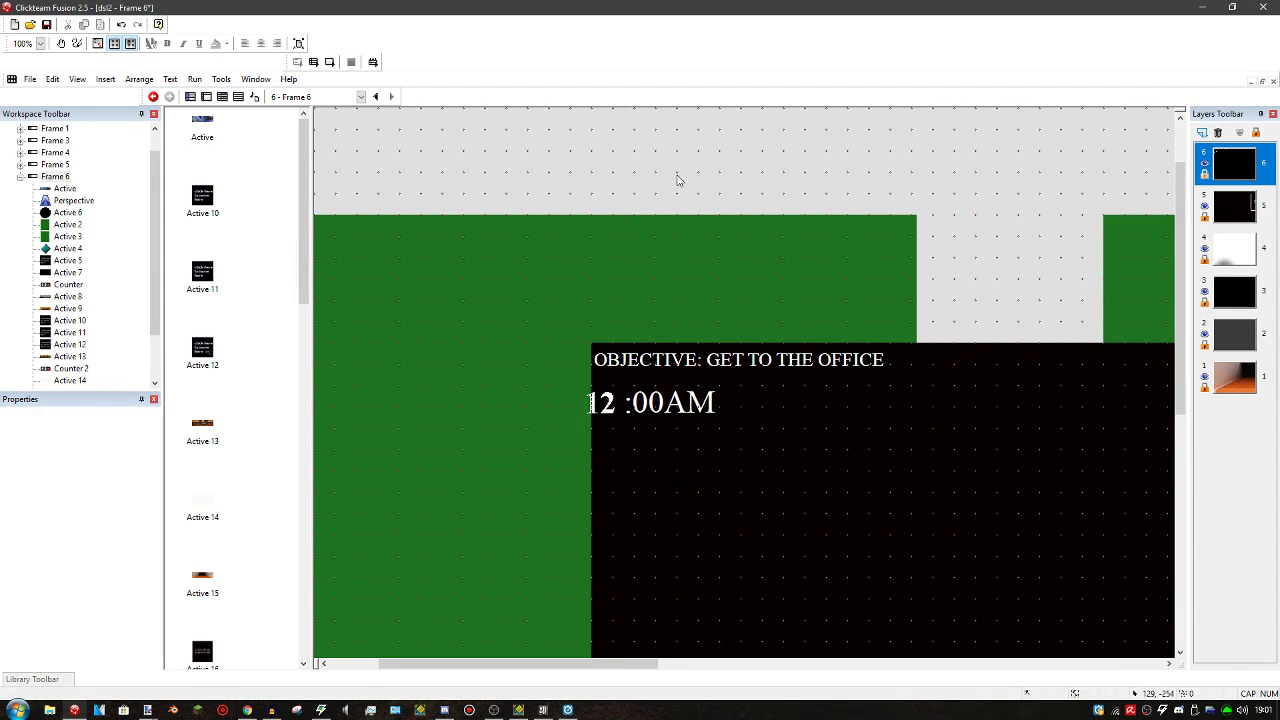
pyautogui.moveTo(607, 412); pyautogui.dragTo(613, 413)
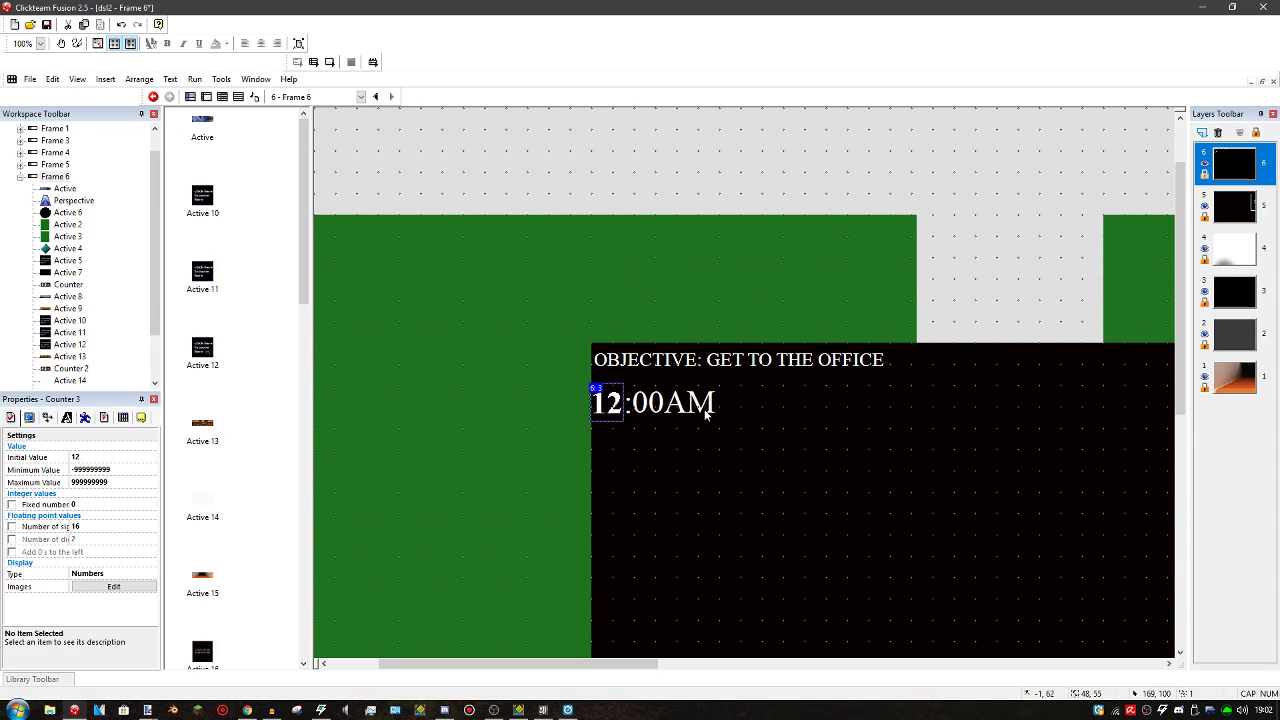
# Turn off Follow the frame for the ":00AM" text object
pyautogui.click(630, 402)
pyautogui.click(98, 417)
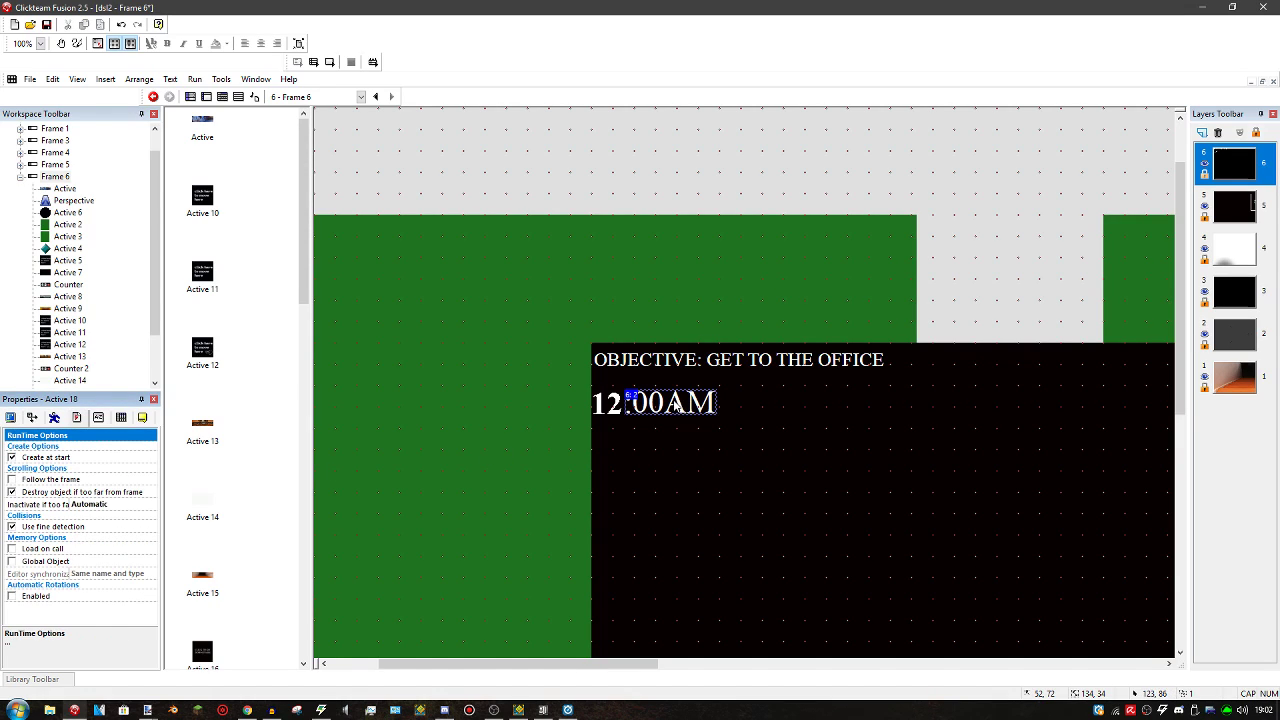
pyautogui.click(963, 268)
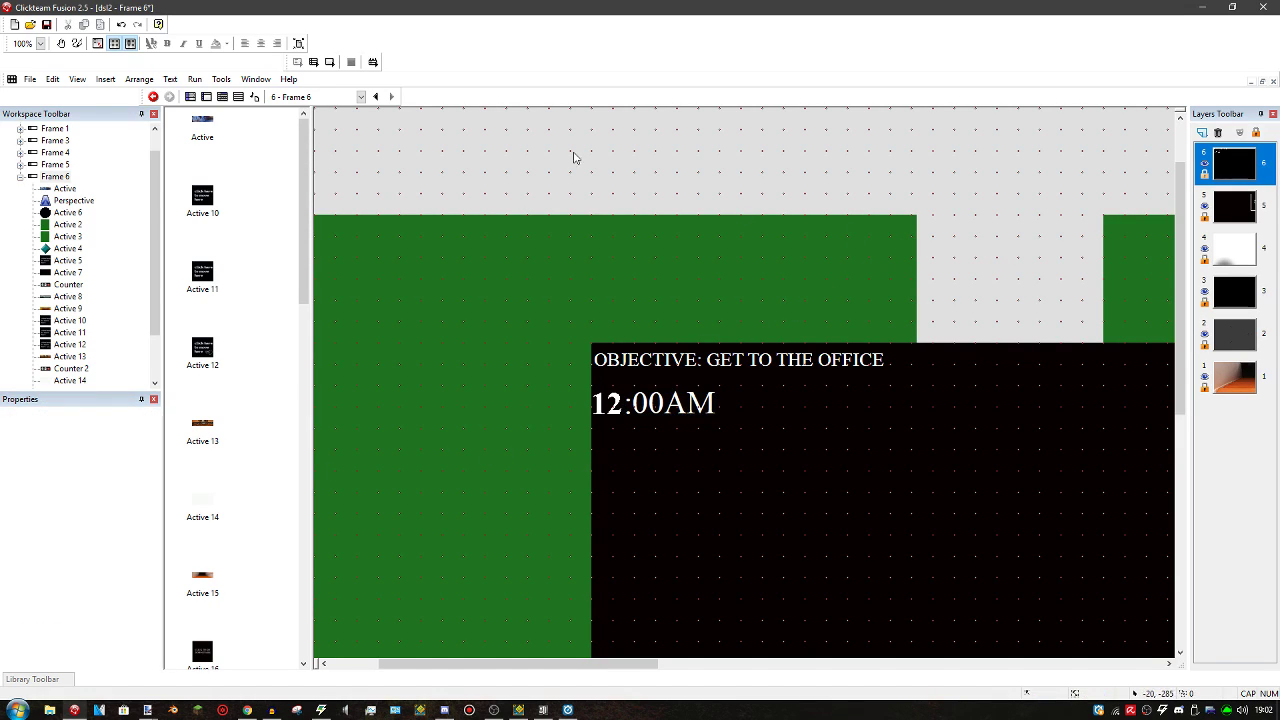
# Run Frame 6 in a maximized window and move between rooms to check how the clock displays
pyautogui.click(326, 62)
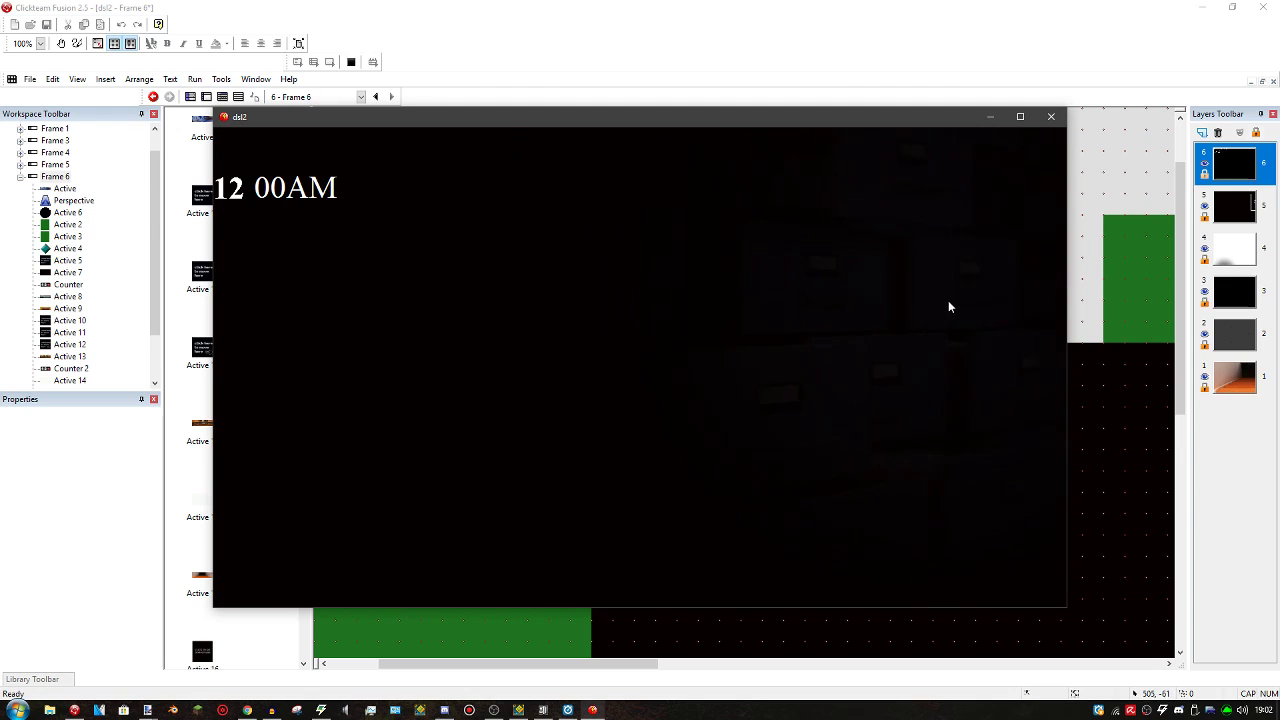
pyautogui.click(1020, 116)
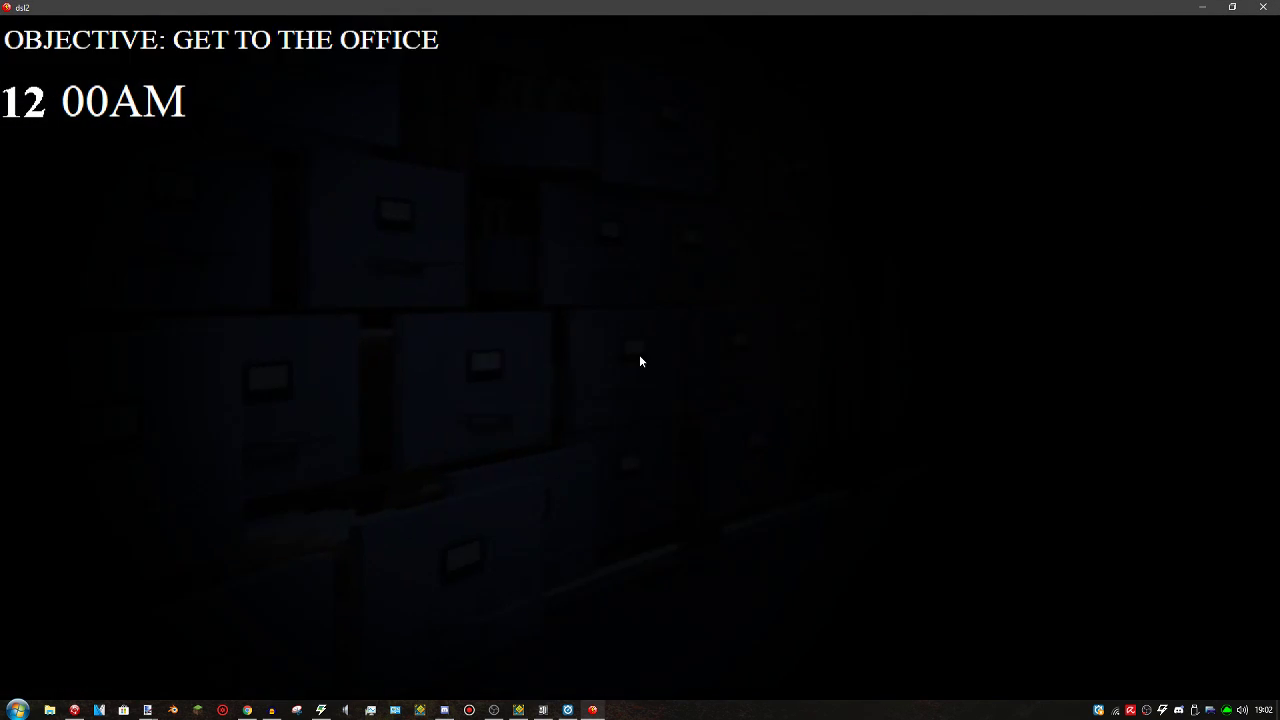
pyautogui.click(1060, 229)
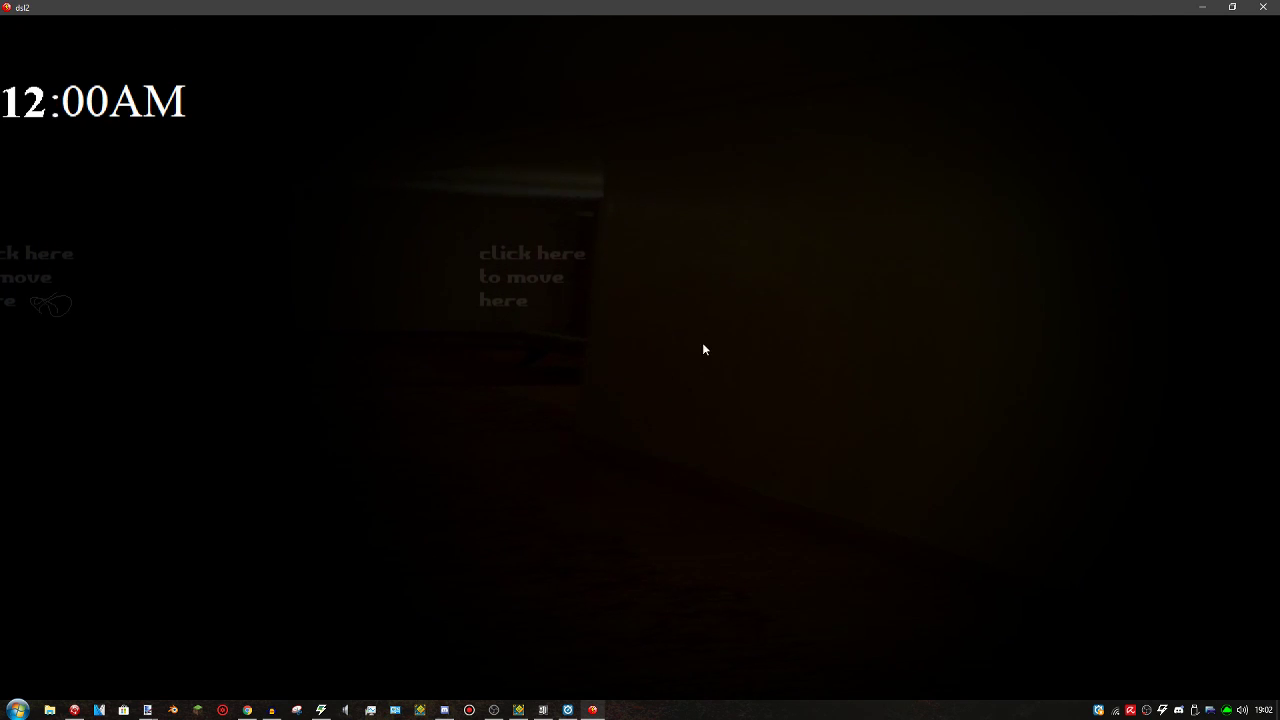
pyautogui.click(310, 445)
pyautogui.click(883, 434)
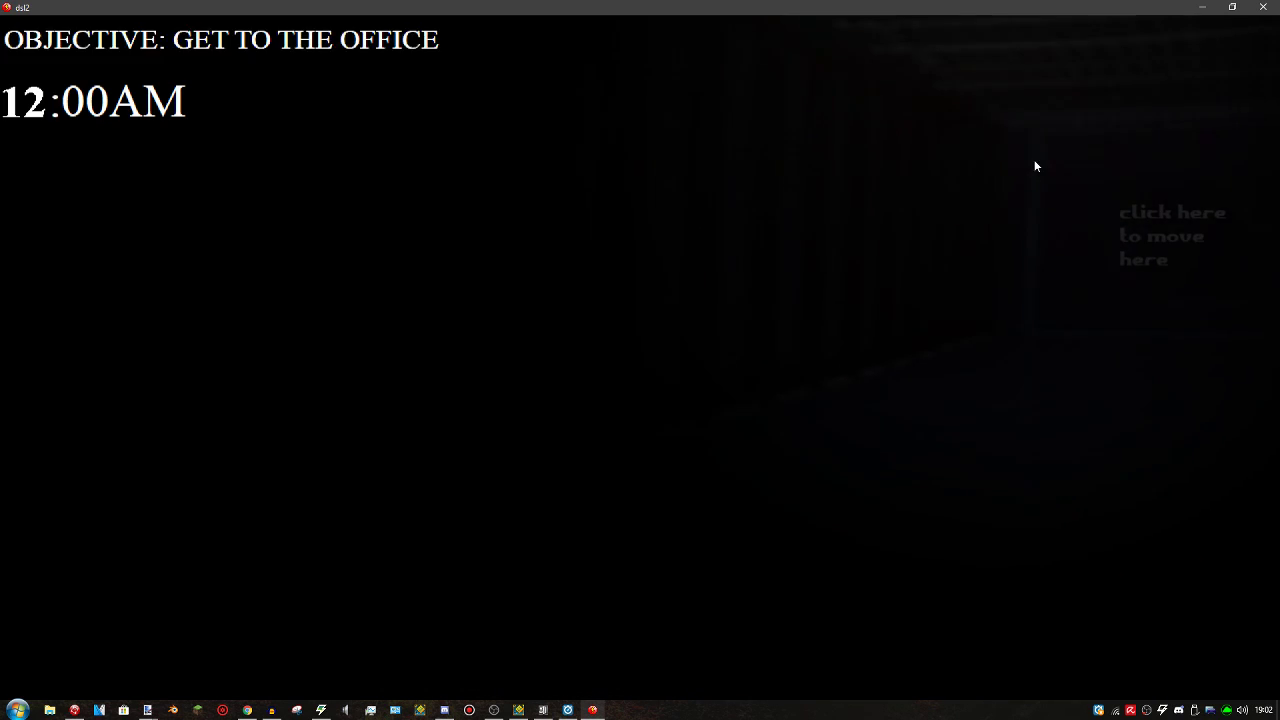
pyautogui.click(1096, 272)
pyautogui.click(595, 274)
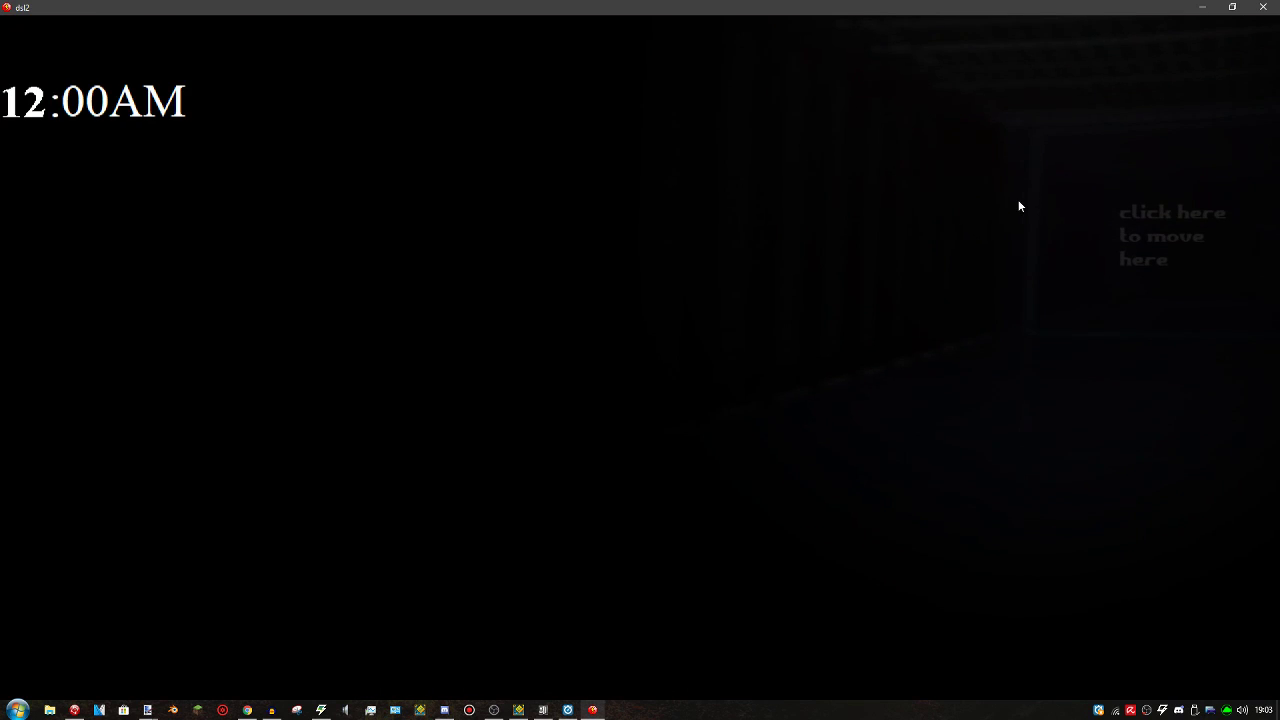
pyautogui.click(1125, 218)
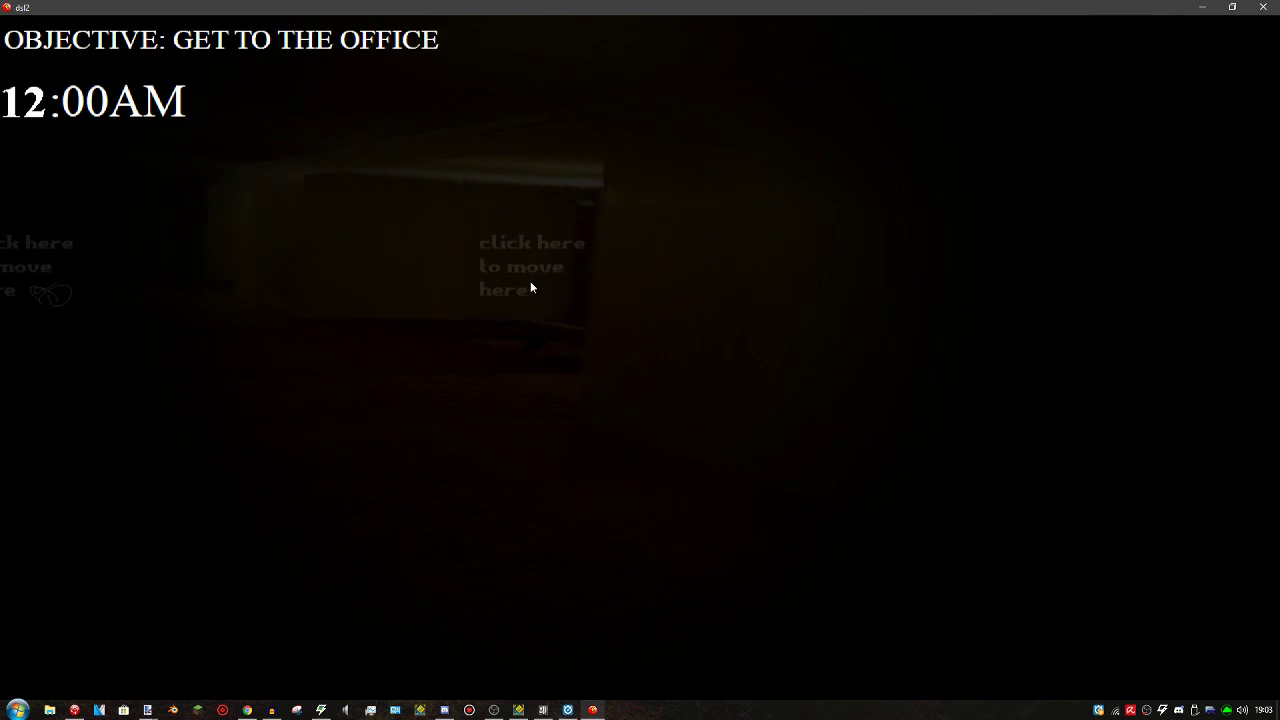
pyautogui.click(509, 278)
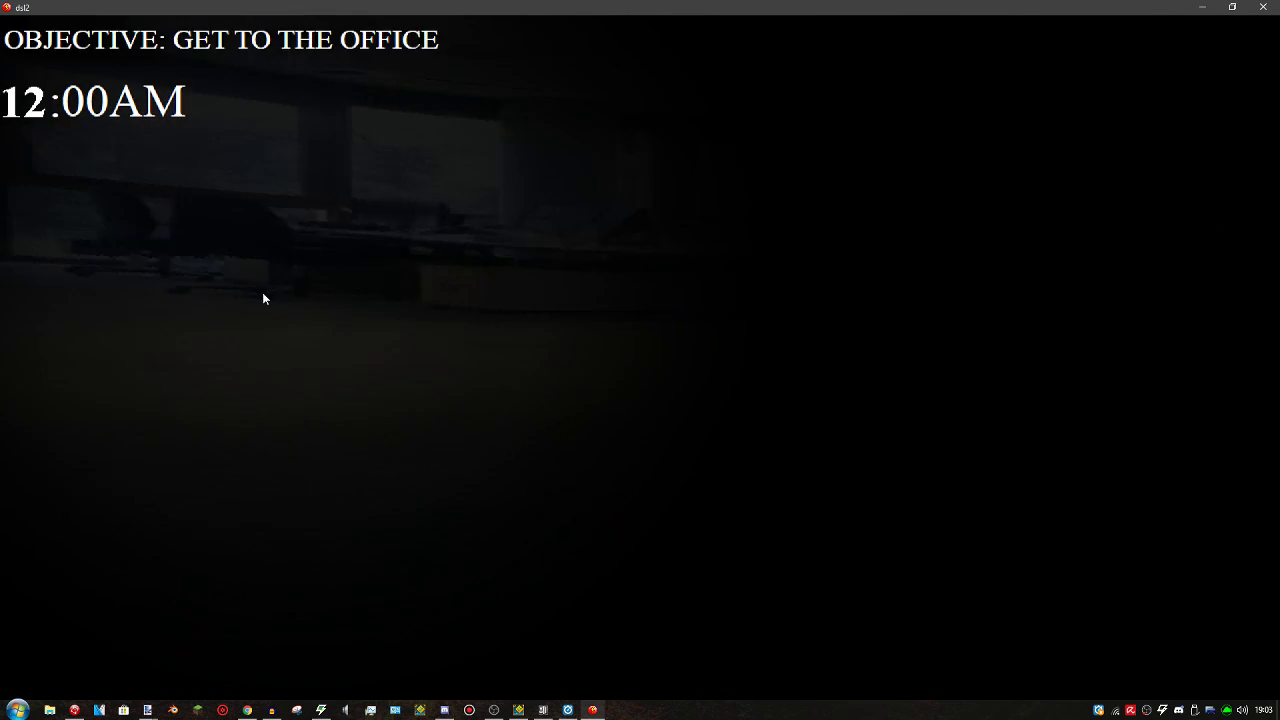
# Continue the play-test through the office and hallways to the stairs, and go downstairs
pyautogui.click(255, 285)
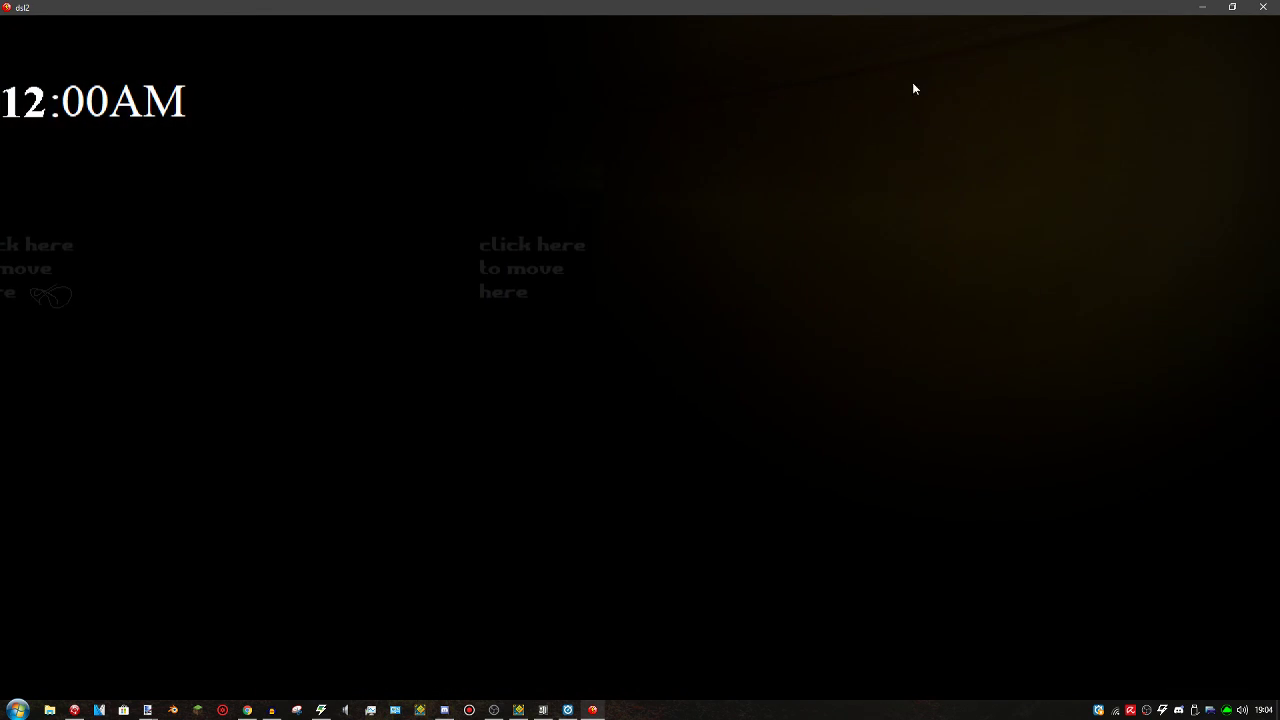
pyautogui.click(530, 268)
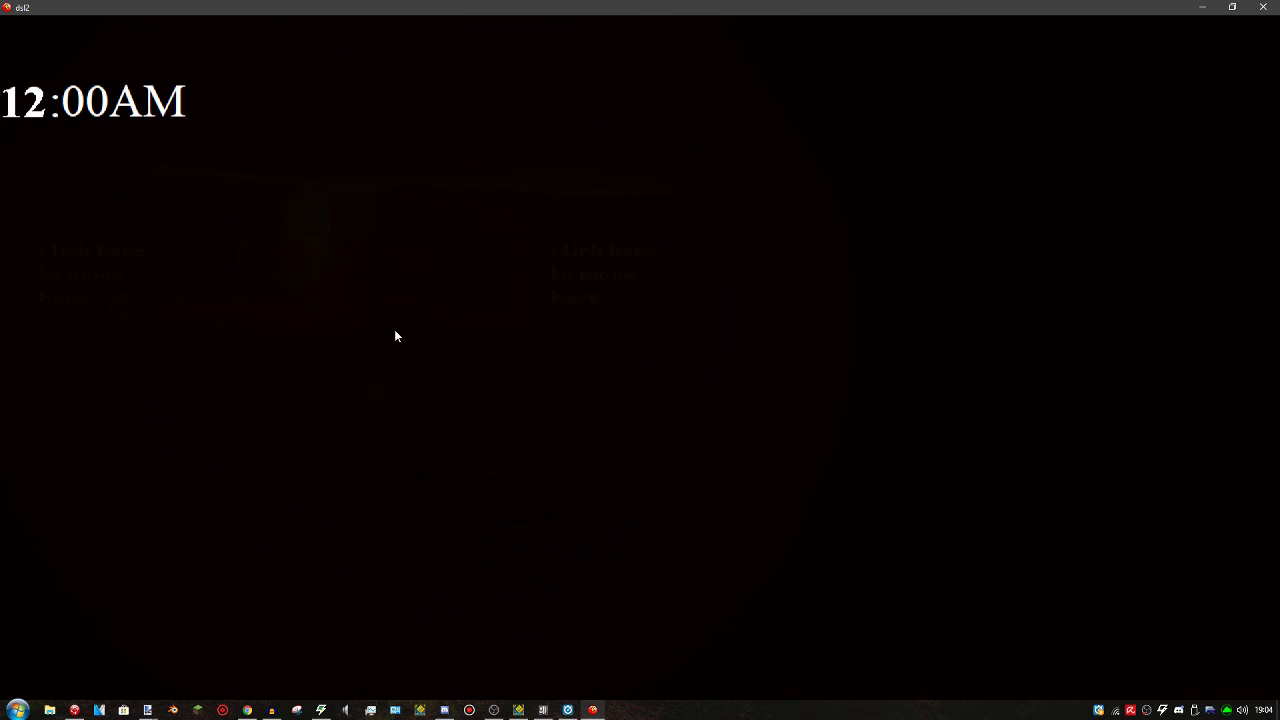
pyautogui.click(560, 263)
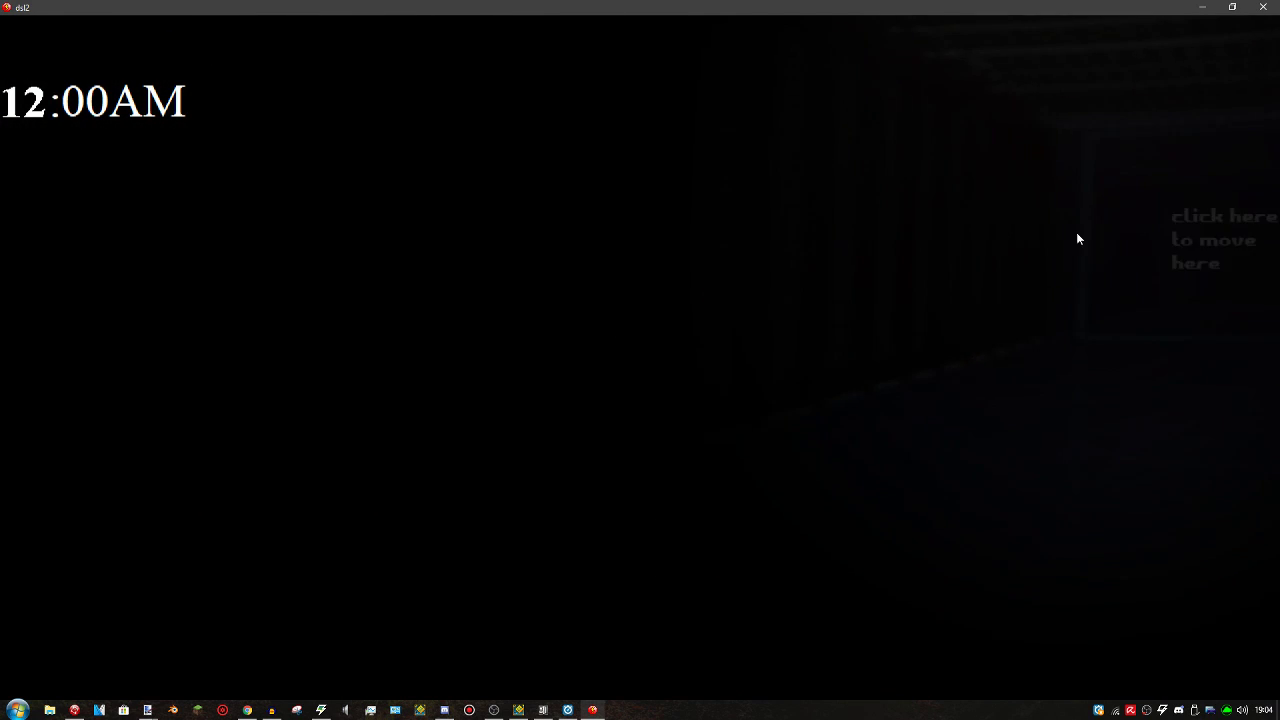
pyautogui.click(1137, 229)
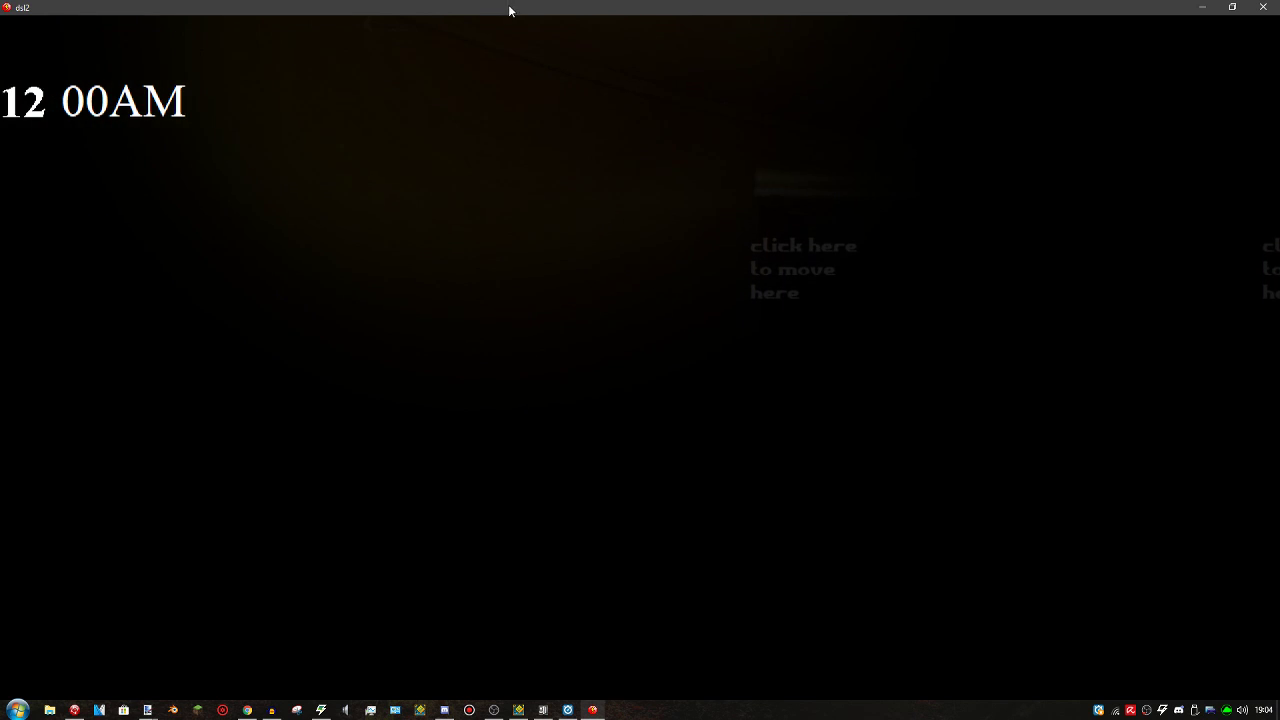
pyautogui.click(534, 257)
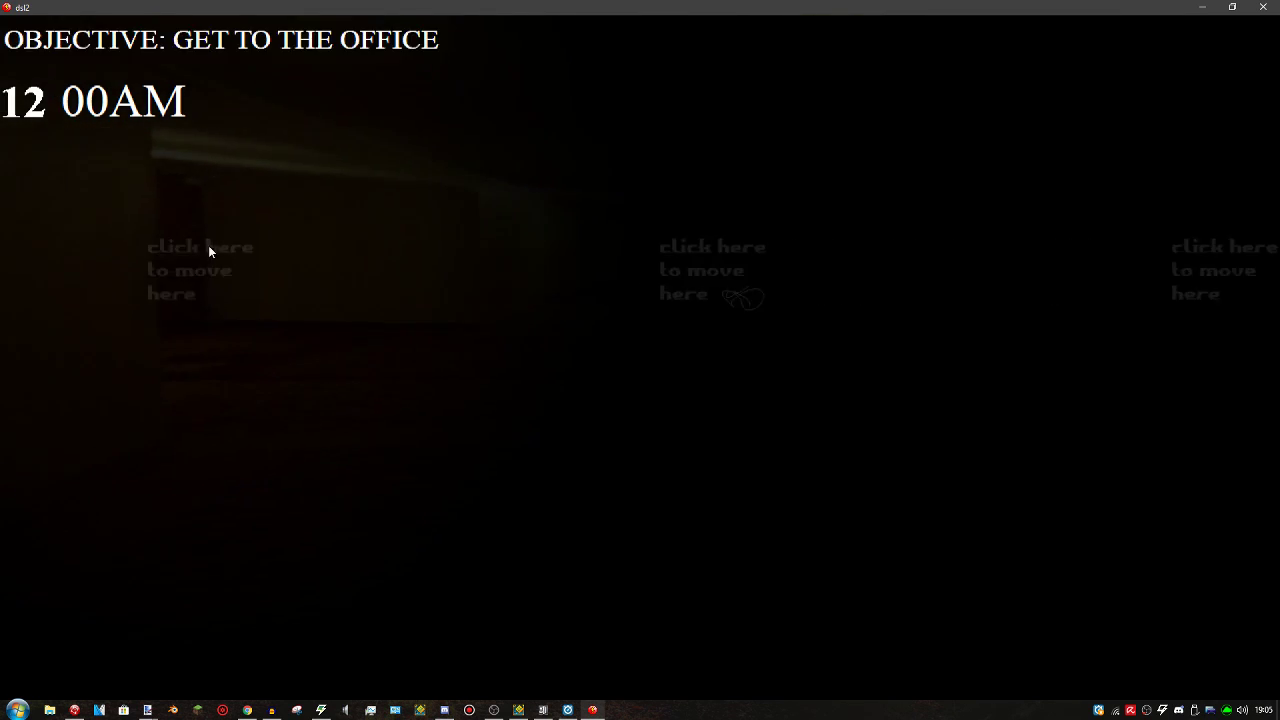
pyautogui.click(620, 265)
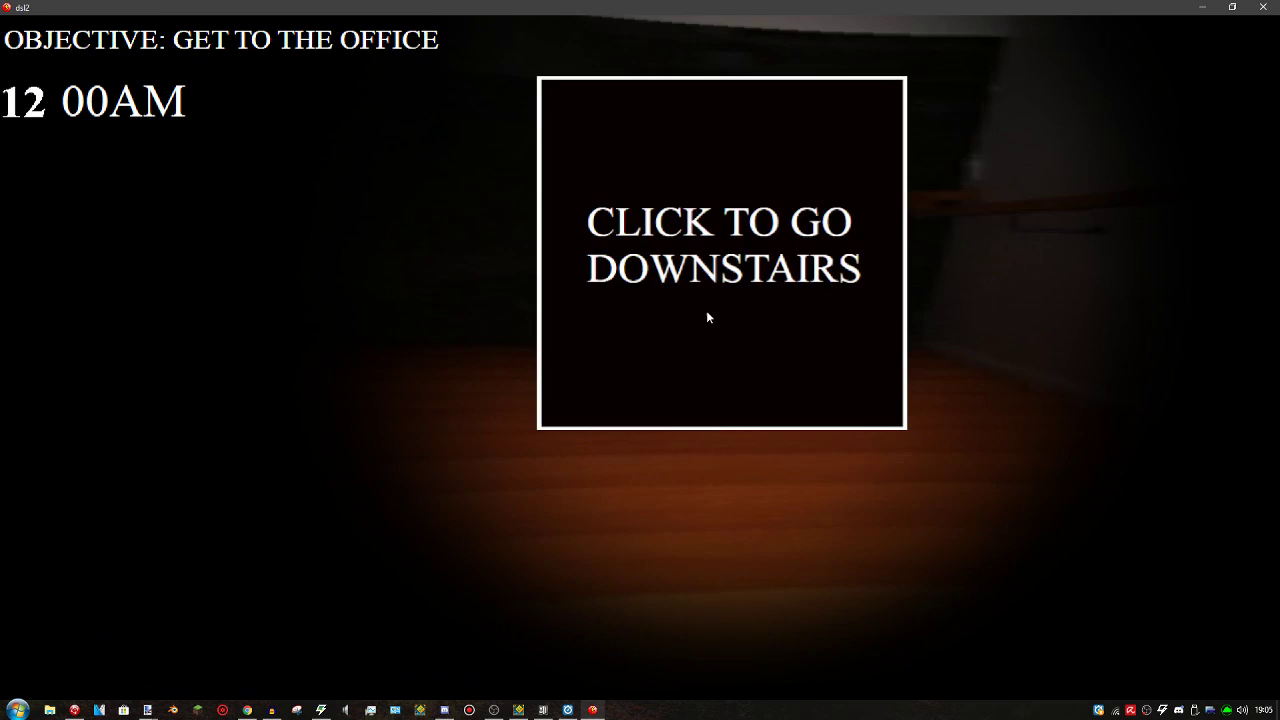
pyautogui.click(712, 308)
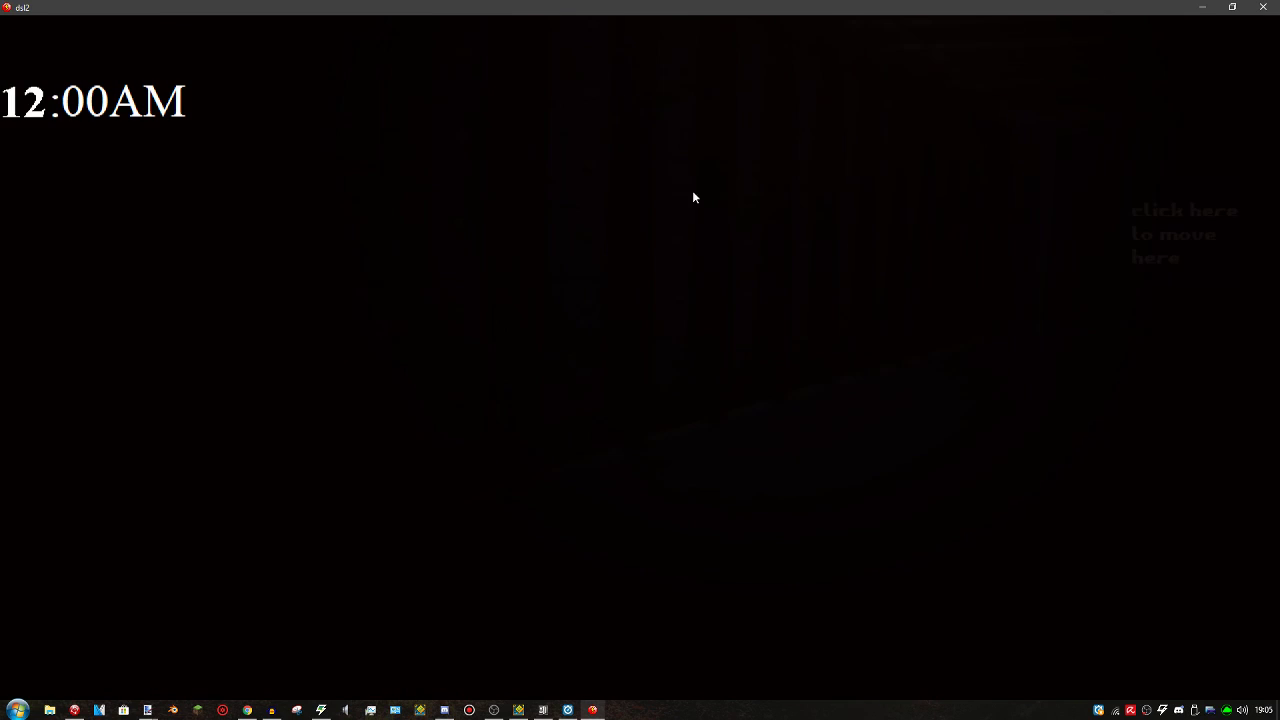
# Play-test the lower rooms and the downstairs transition again, return to the stairs prompt, and close the game
pyautogui.click(1156, 239)
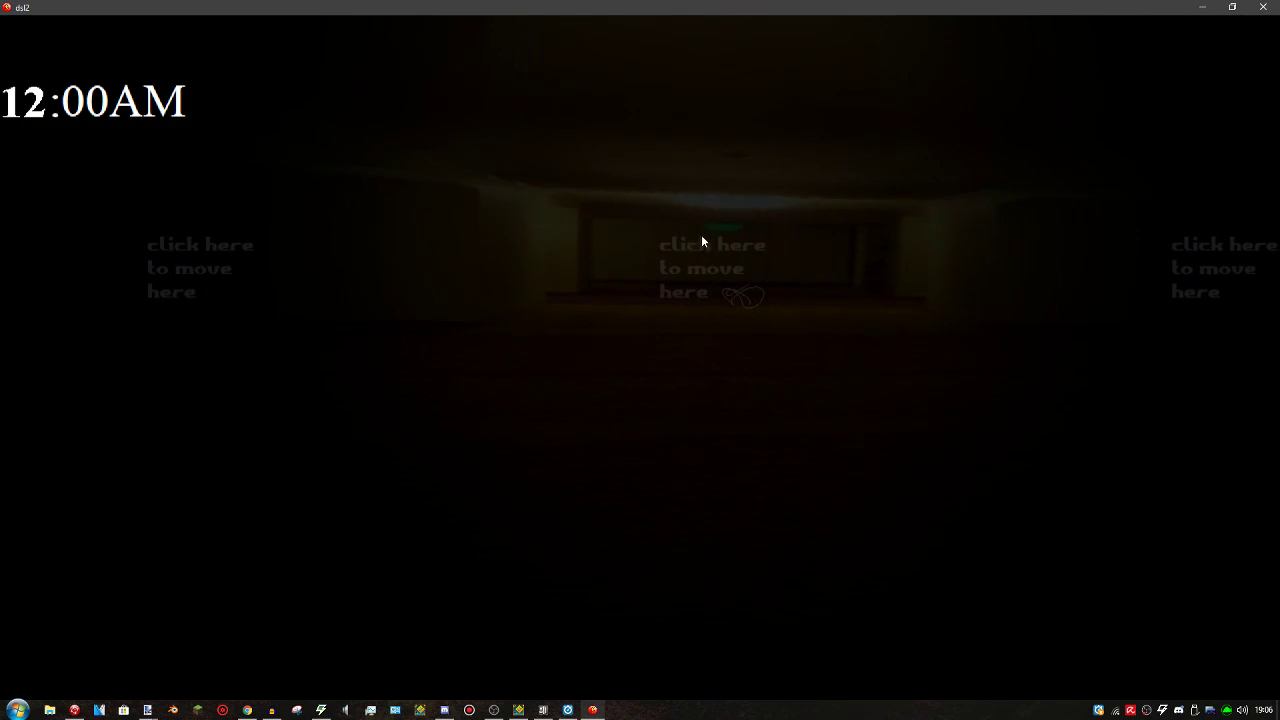
pyautogui.click(571, 270)
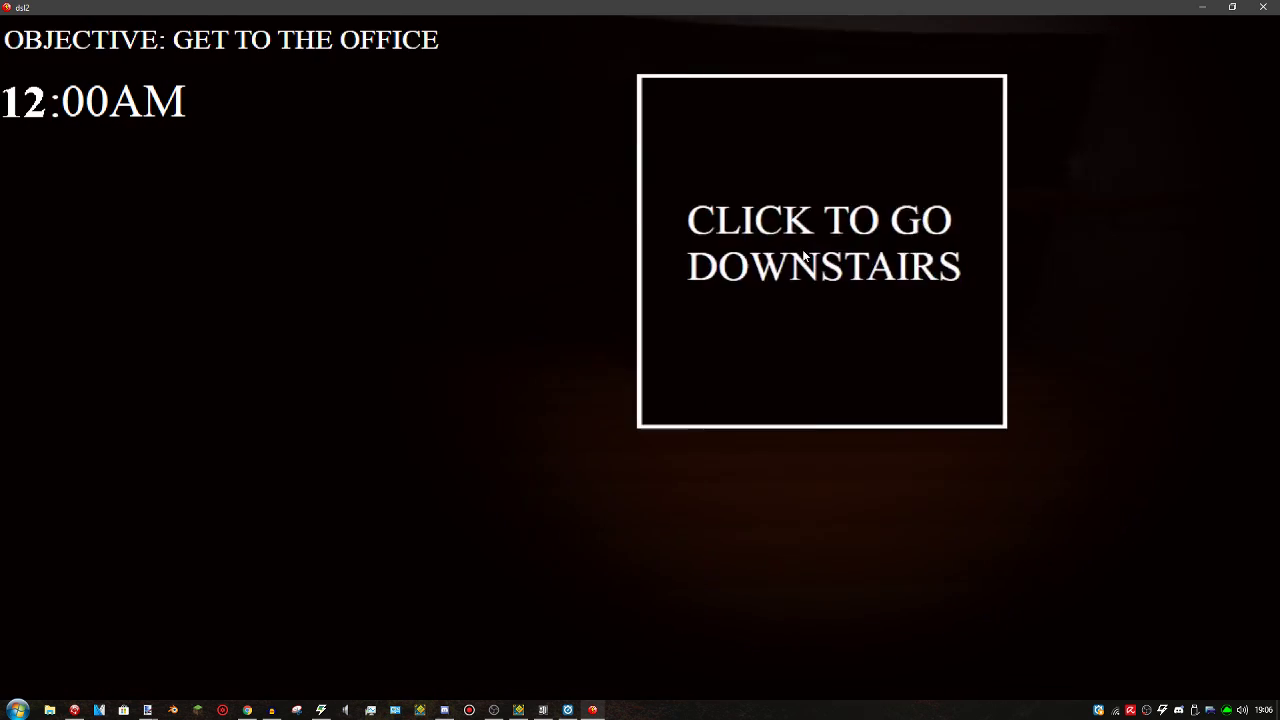
pyautogui.click(804, 257)
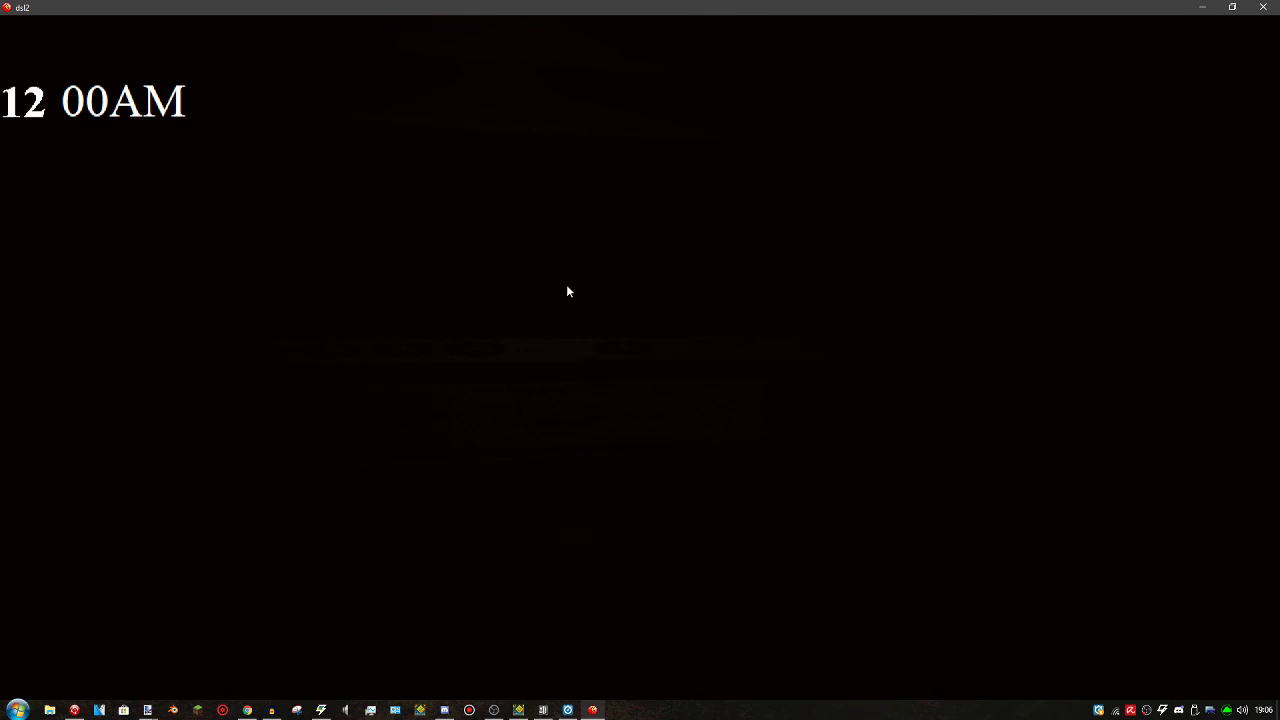
pyautogui.click(566, 520)
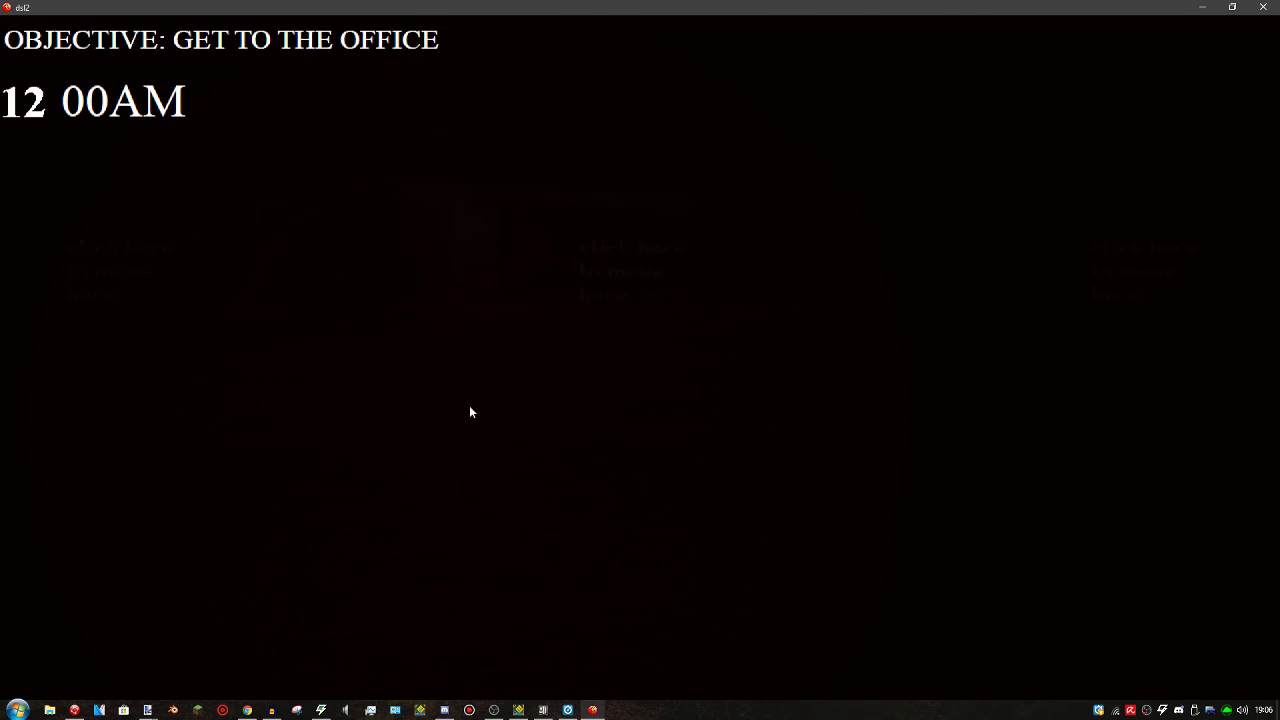
pyautogui.click(483, 282)
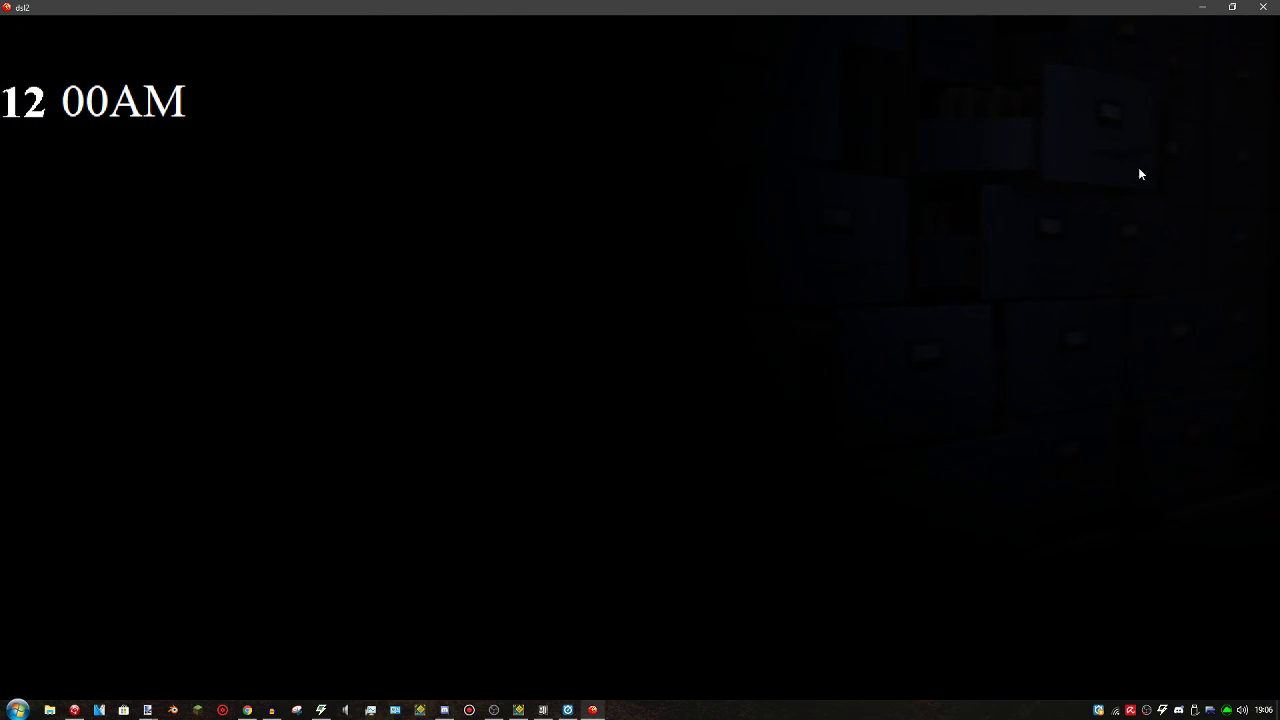
pyautogui.click(1124, 248)
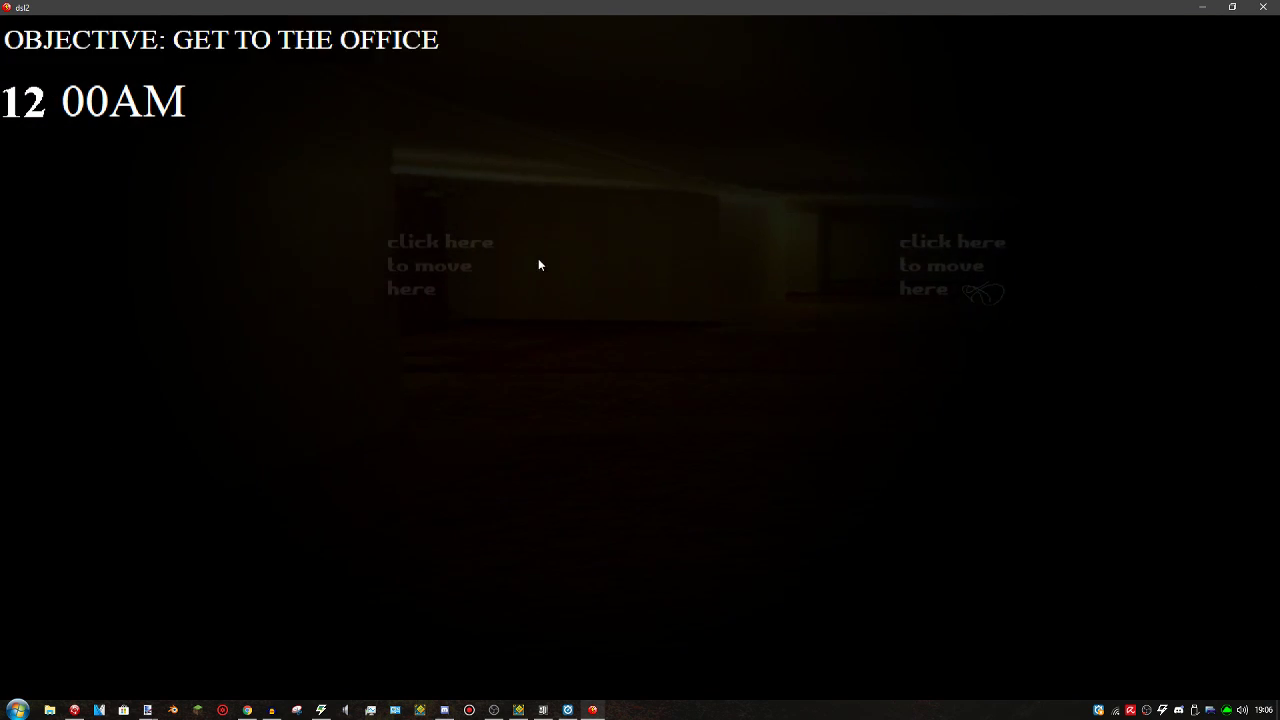
pyautogui.click(703, 260)
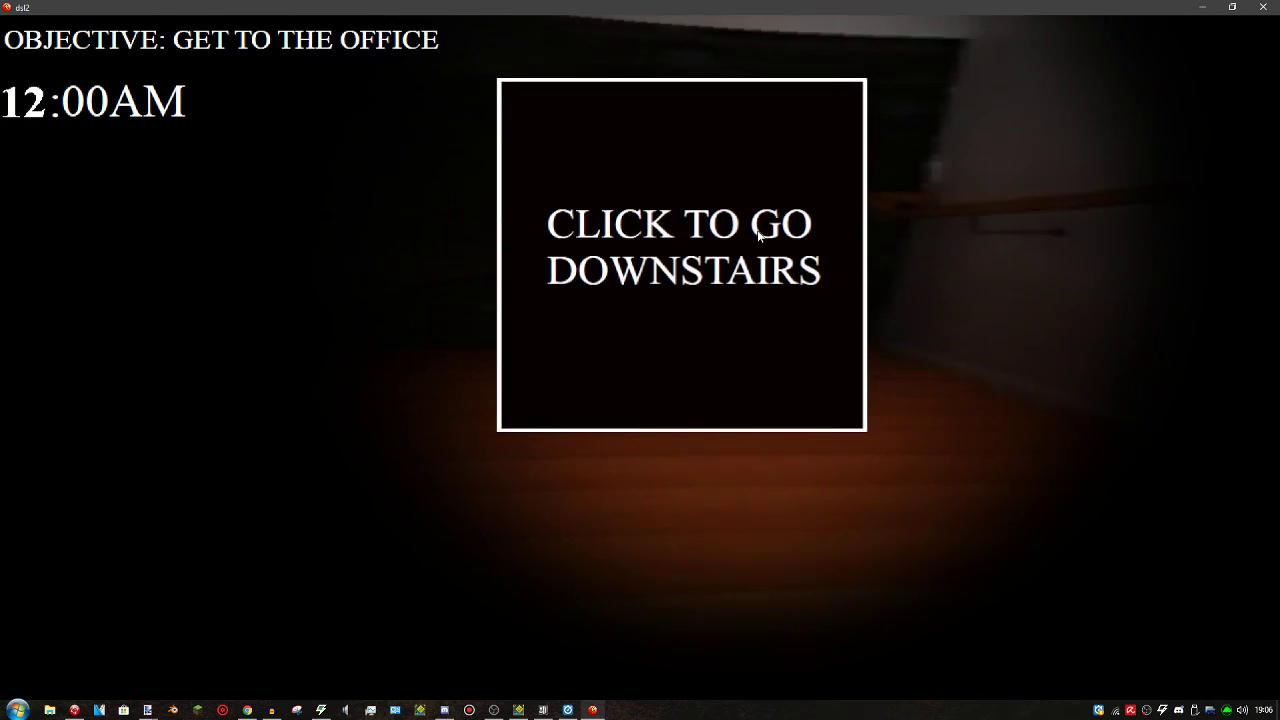
pyautogui.hotkey('alt', 'F4')
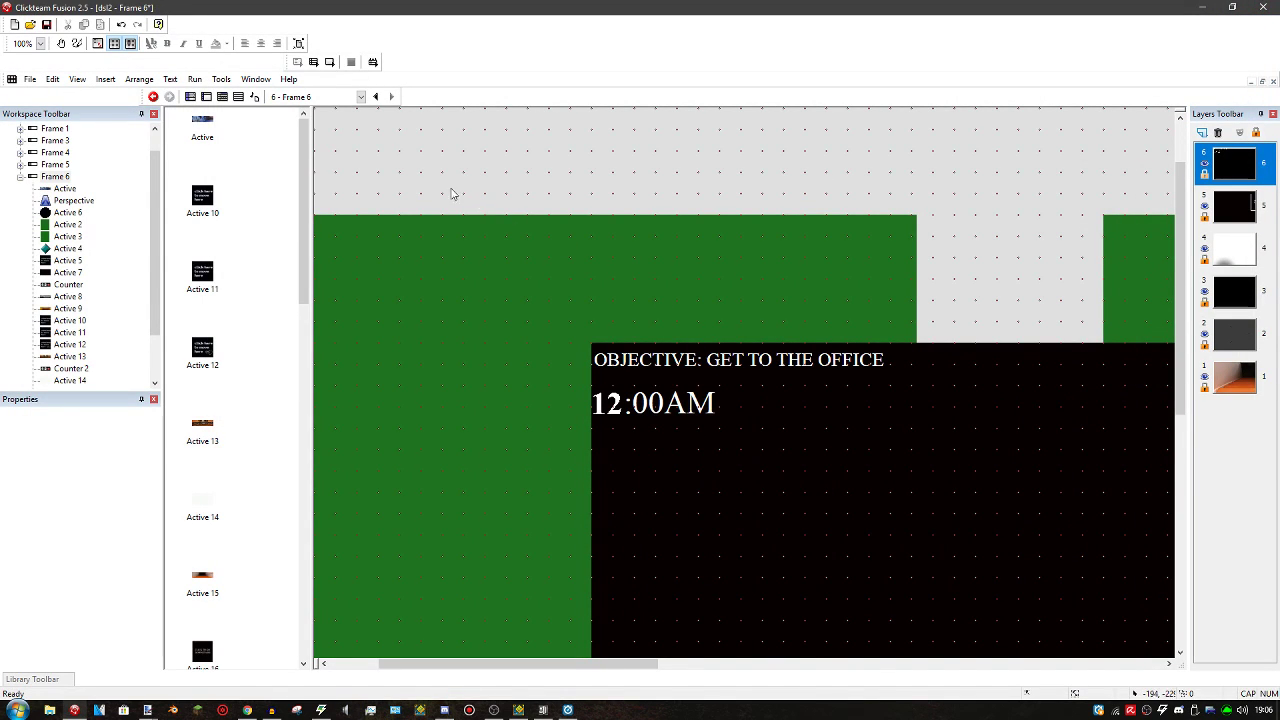
# Add layer 7 on top of Frame 6's layers and insert an Active object on it above the green blocks
pyautogui.hscroll(5, 782, 266)
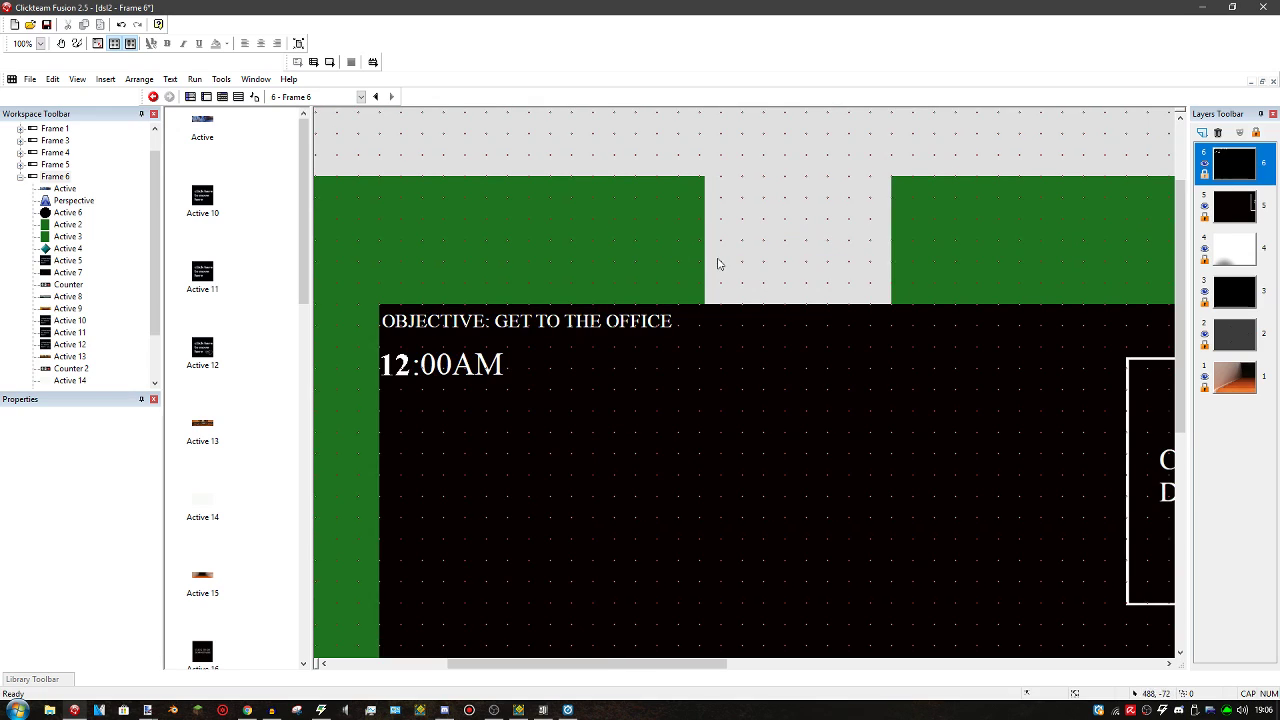
pyautogui.moveTo(775, 238); pyautogui.dragTo(686, 334, button='middle')
pyautogui.click(1201, 133)
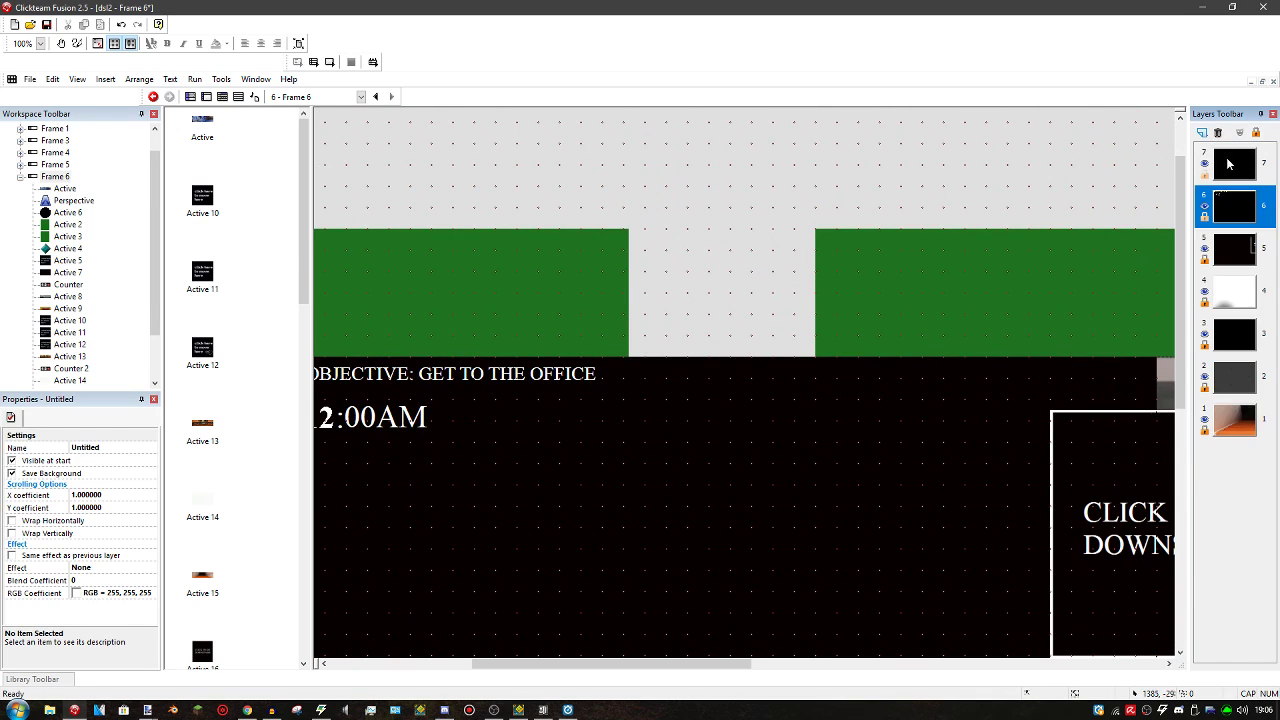
pyautogui.doubleClick(703, 249)
pyautogui.doubleClick(160, 72)
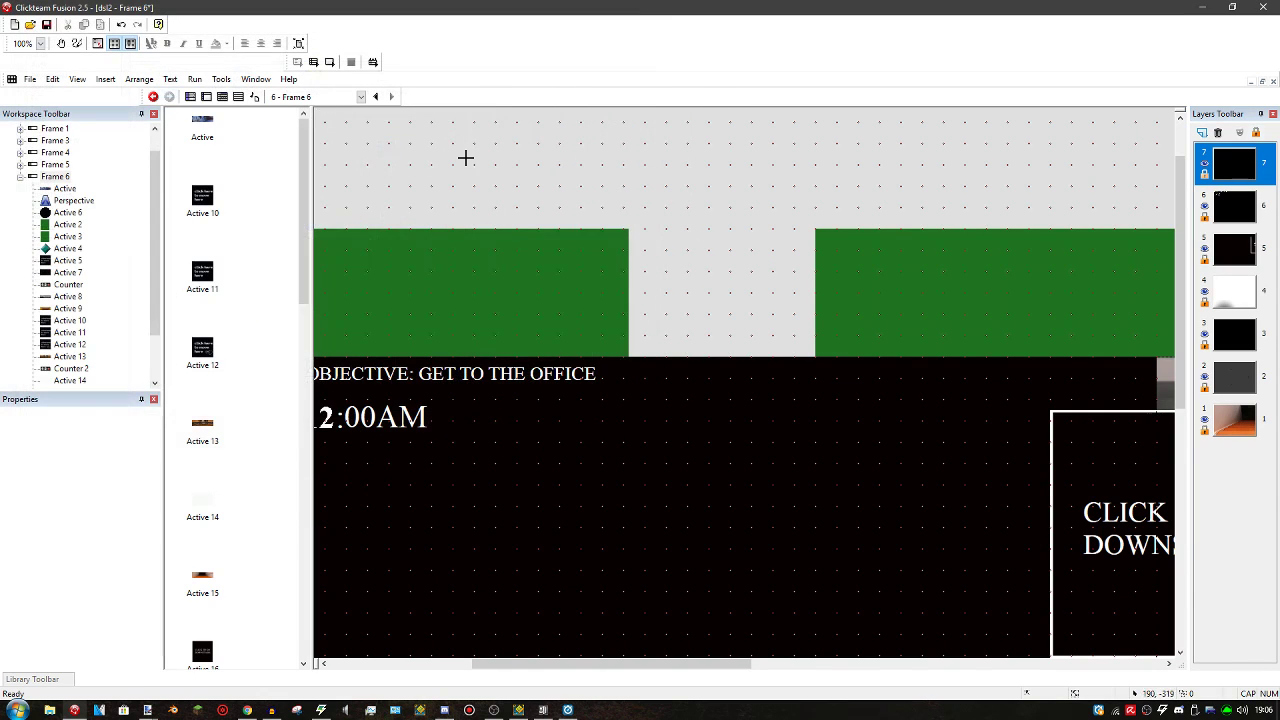
pyautogui.click(689, 250)
pyautogui.moveTo(531, 203); pyautogui.dragTo(530, 201)
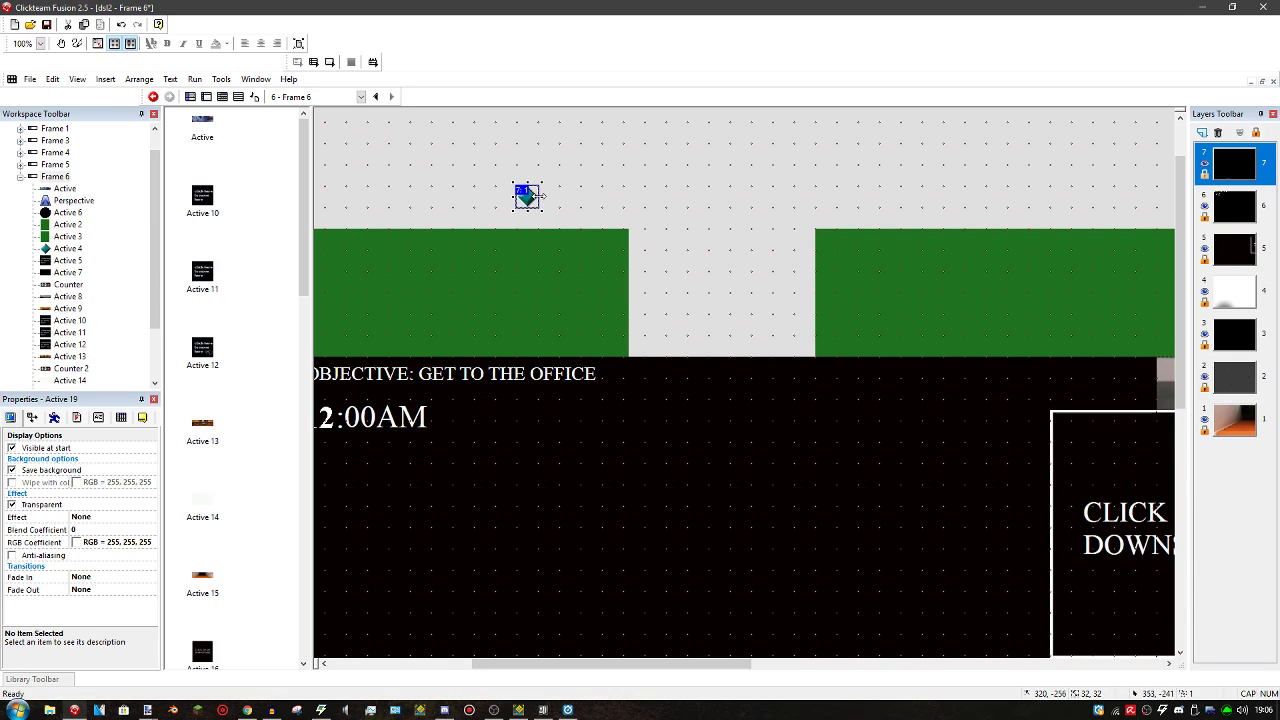
# Stretch the new Active object above the green blocks into a wide banner of about 581 by 91 pixels
pyautogui.moveTo(545, 195); pyautogui.dragTo(906, 198)
pyautogui.click(529, 198)
pyautogui.click(541, 199)
pyautogui.click(535, 196)
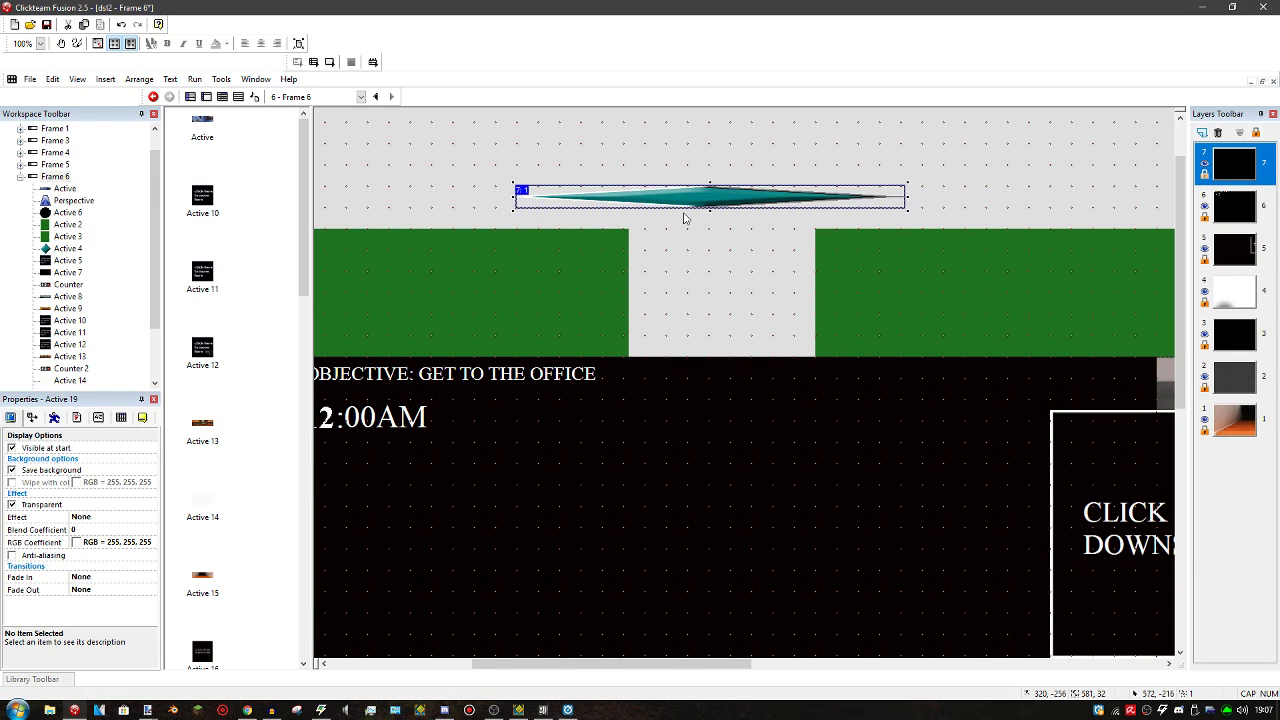
pyautogui.moveTo(710, 210); pyautogui.dragTo(705, 250)
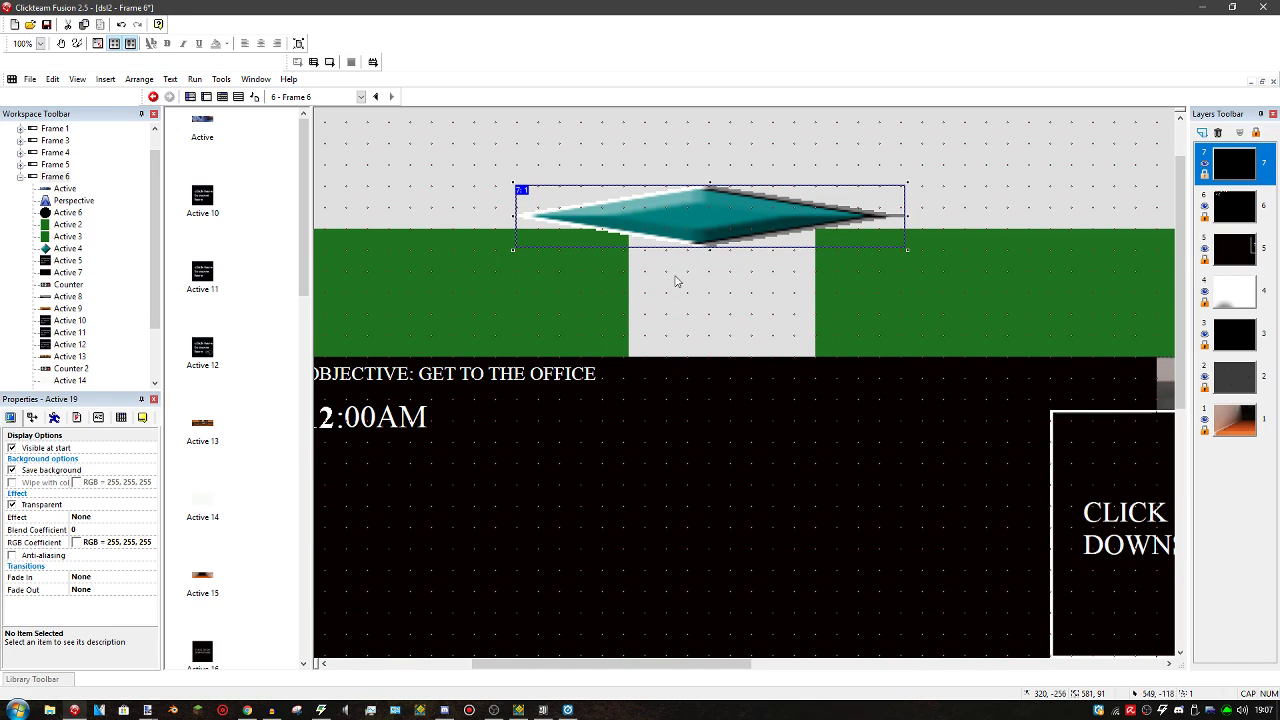
# Replace the object's default image with the text "GAME HAS STARTET" in red (FF0000), starting at the canvas's left edge
pyautogui.doubleClick(702, 221)
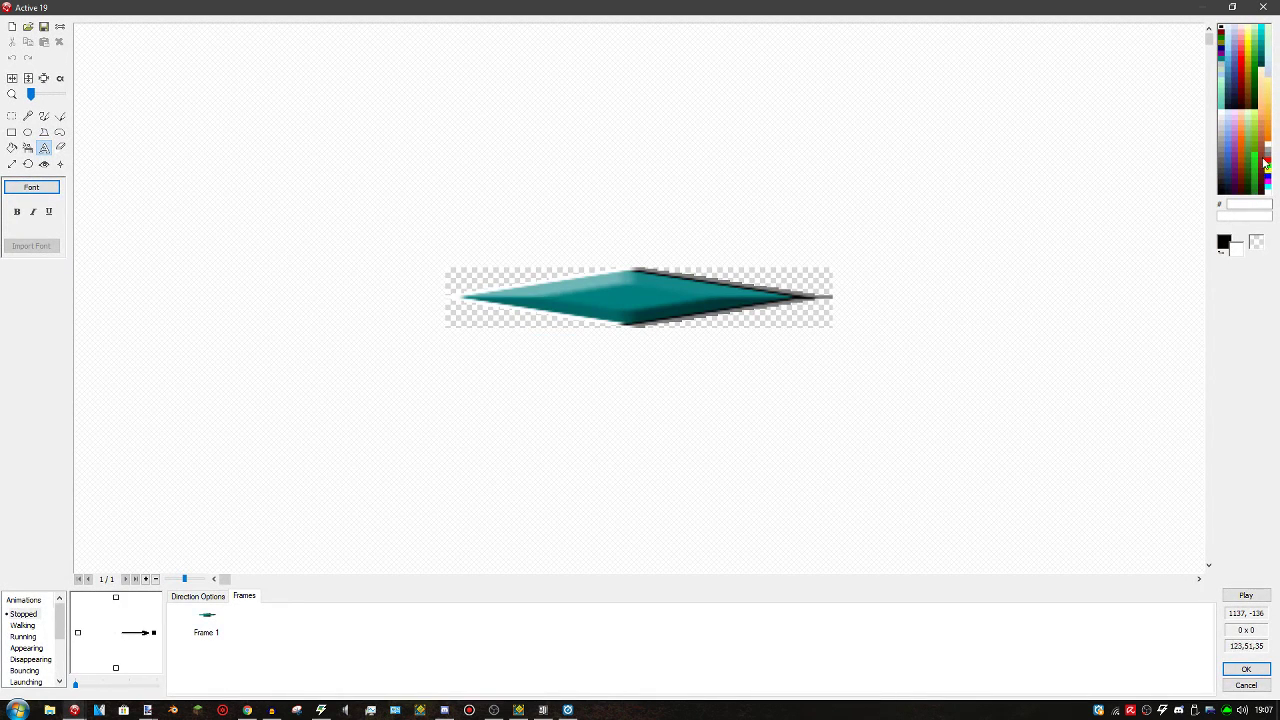
pyautogui.scroll(1, 446, 183)
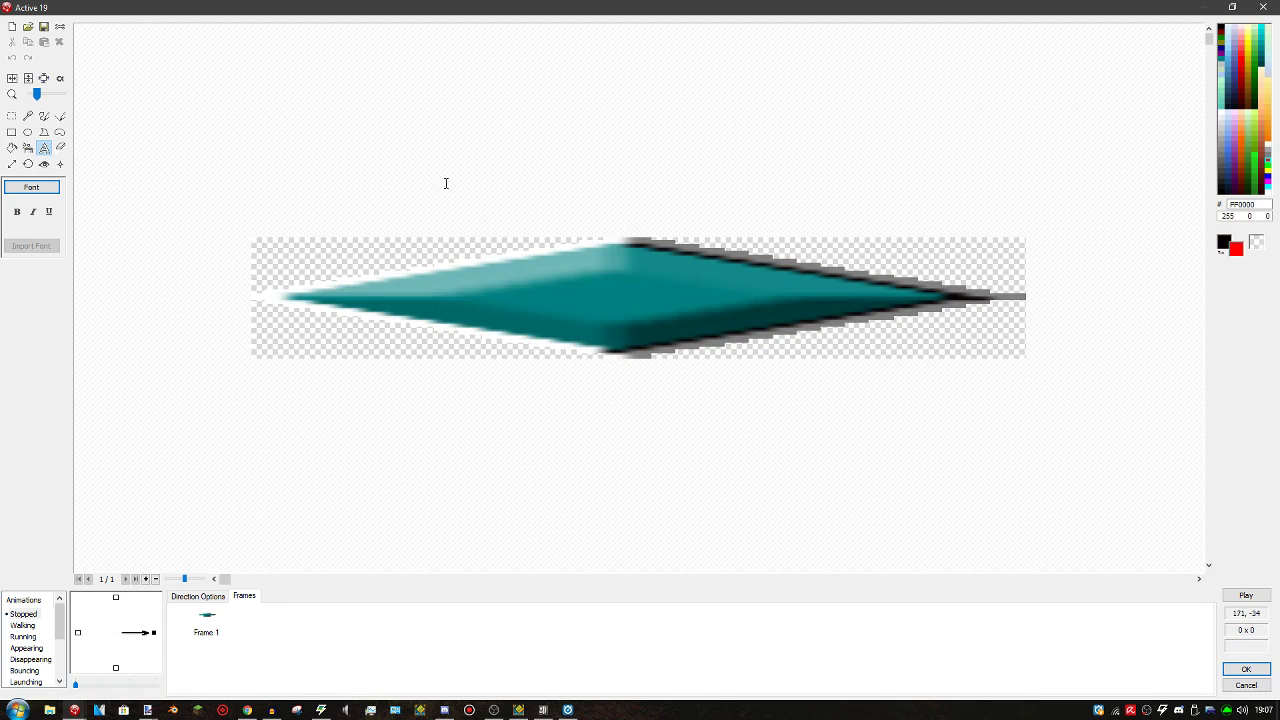
pyautogui.click(11, 26)
pyautogui.click(290, 284)
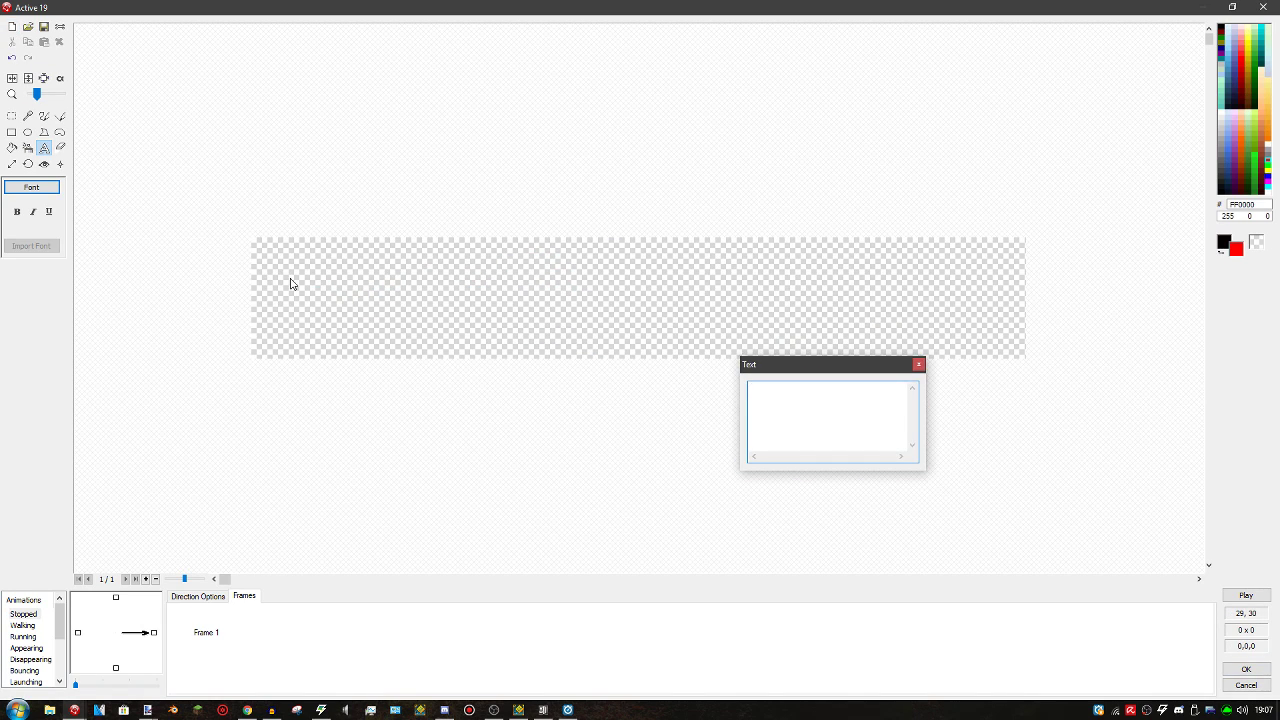
pyautogui.write('game')
pyautogui.press('BackSpace')
pyautogui.press('BackSpace')
pyautogui.press('BackSpace')
pyautogui.press('BackSpace')
pyautogui.write('GAME ')
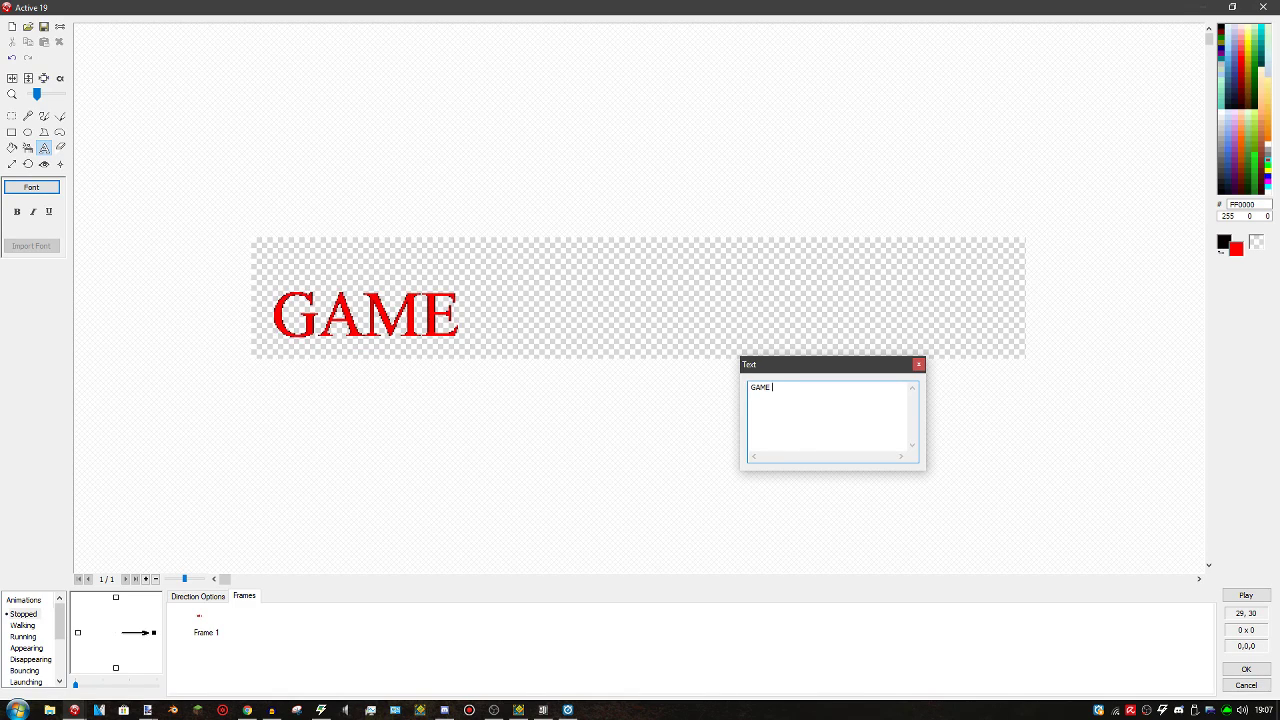
pyautogui.write('HAS STARTE')
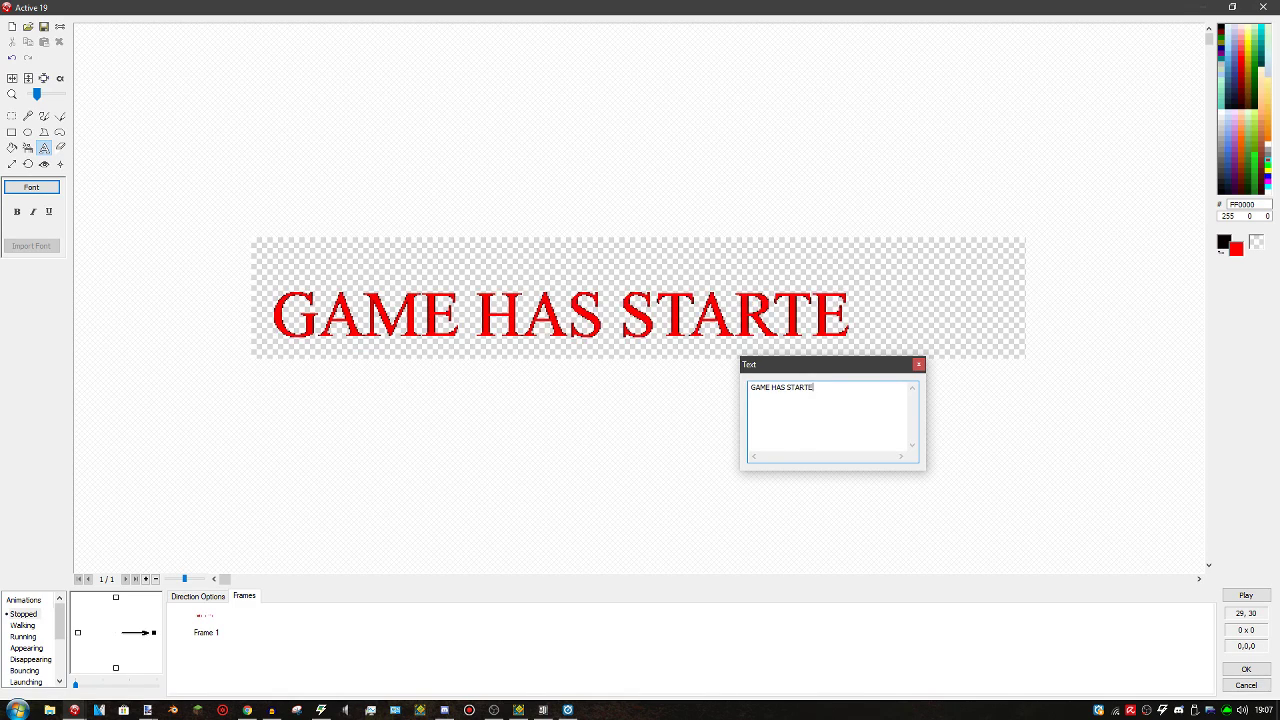
pyautogui.write('T')
pyautogui.moveTo(504, 319); pyautogui.dragTo(487, 309)
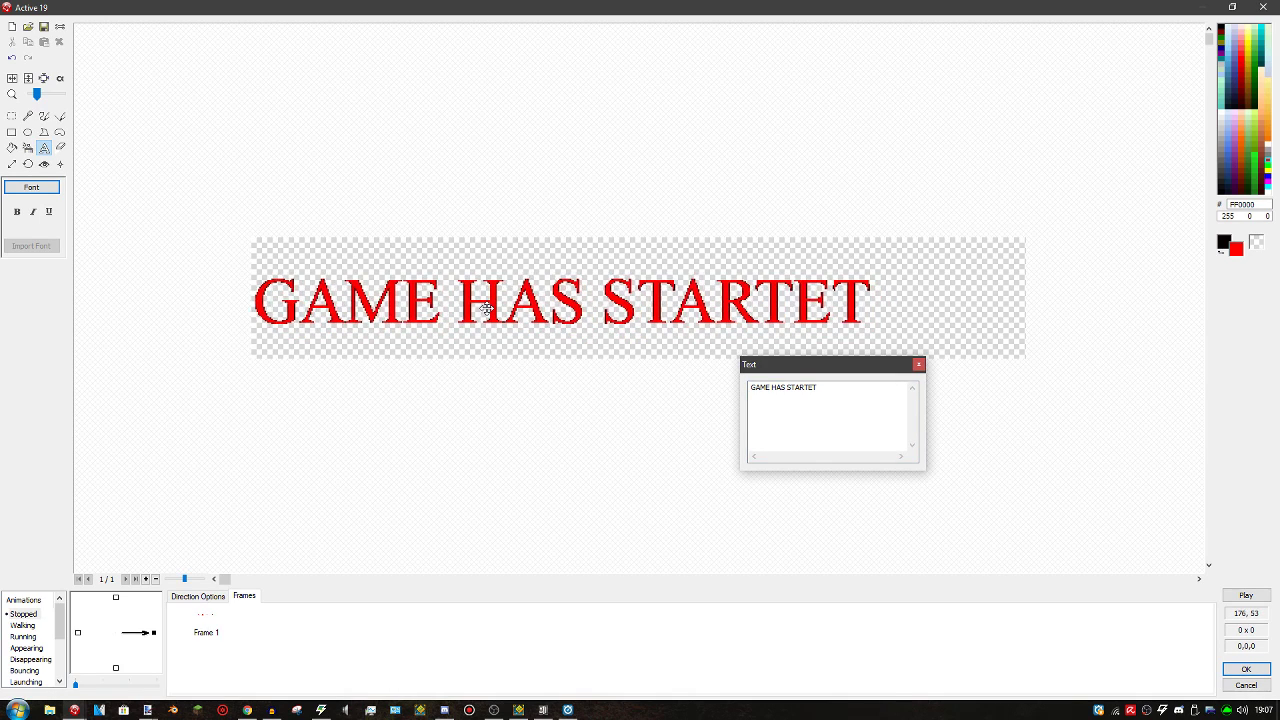
pyautogui.click(919, 366)
# Add the red word "NOW" in a smaller font just after "STARTET", leaving a small gap
pyautogui.click(773, 270)
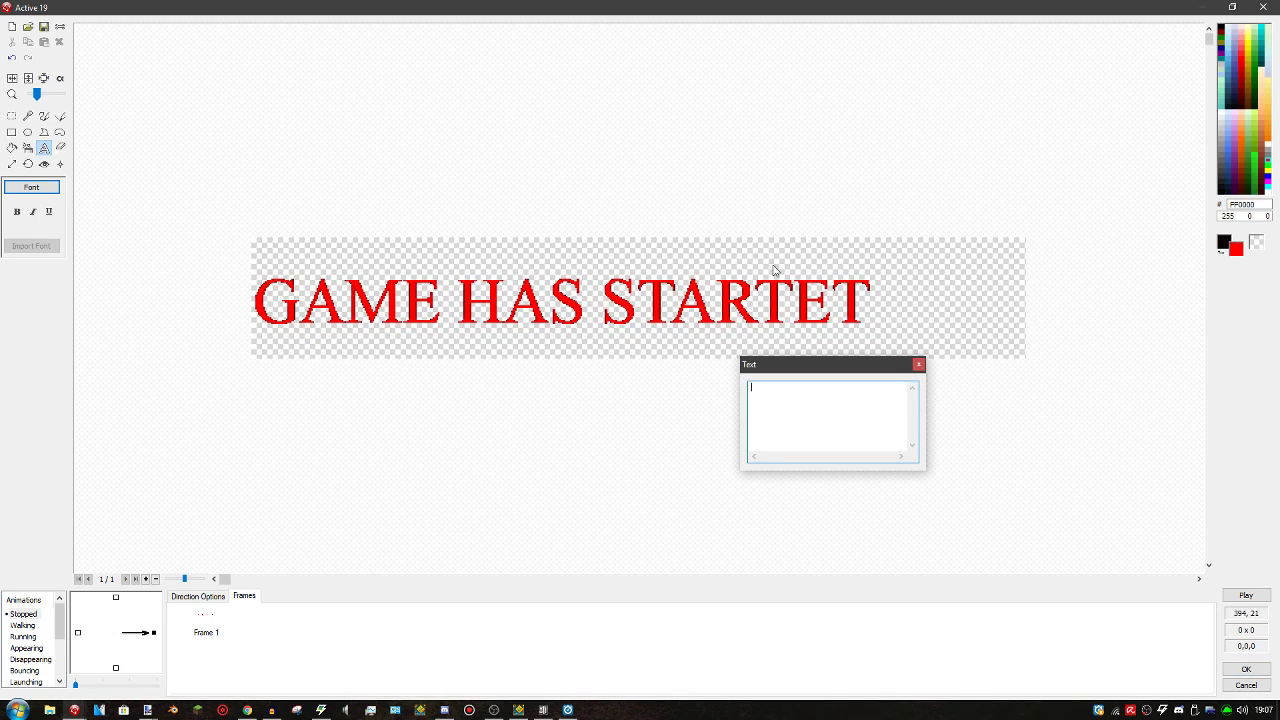
pyautogui.write('NOW')
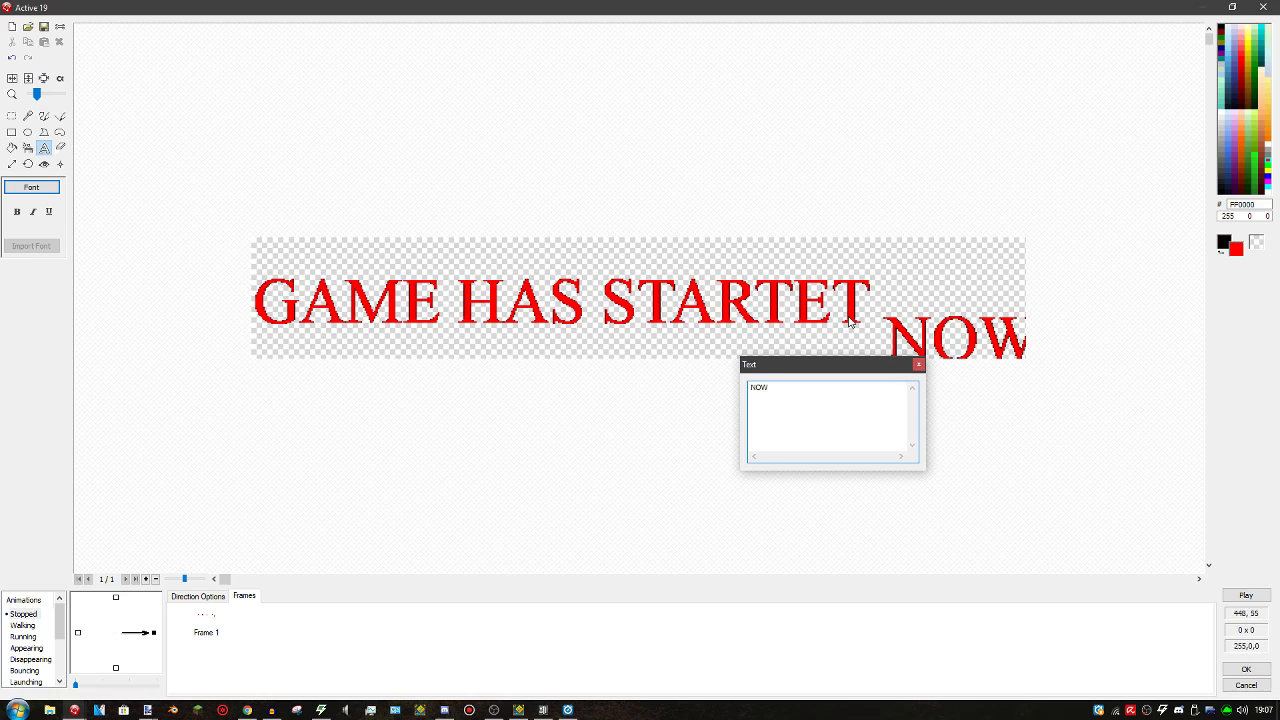
pyautogui.moveTo(958, 321); pyautogui.dragTo(930, 300)
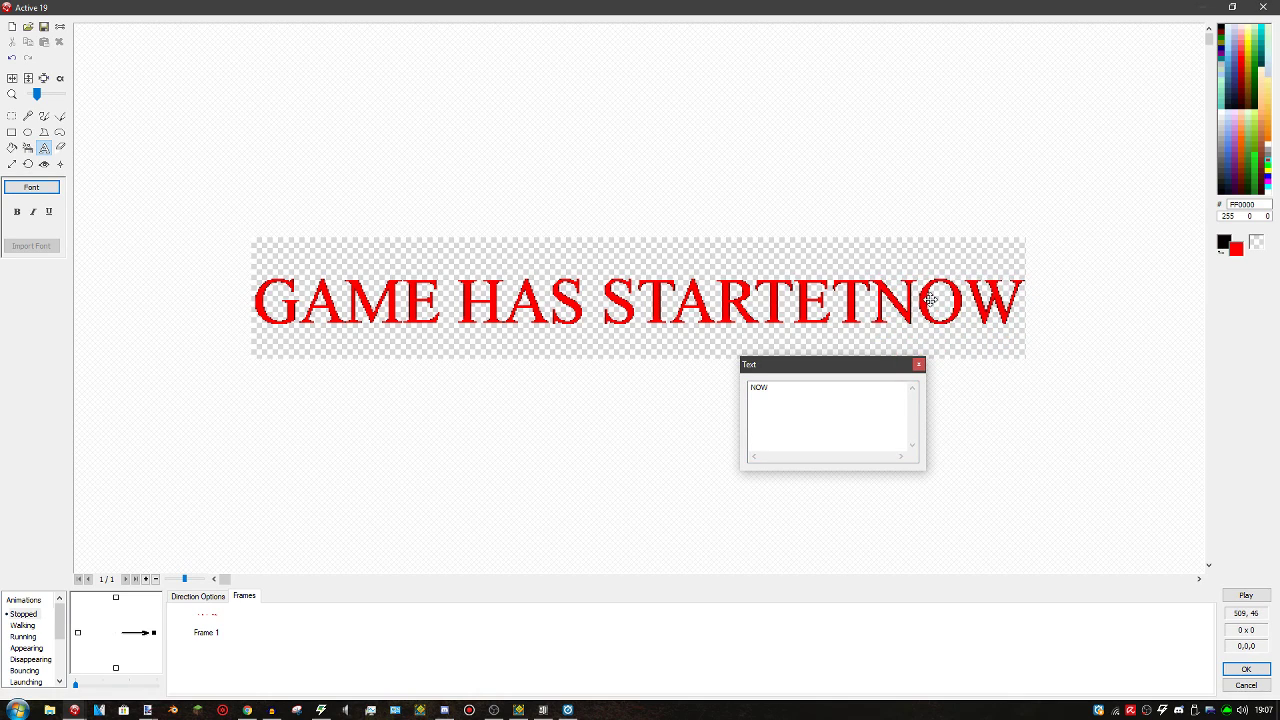
pyautogui.click(31, 187)
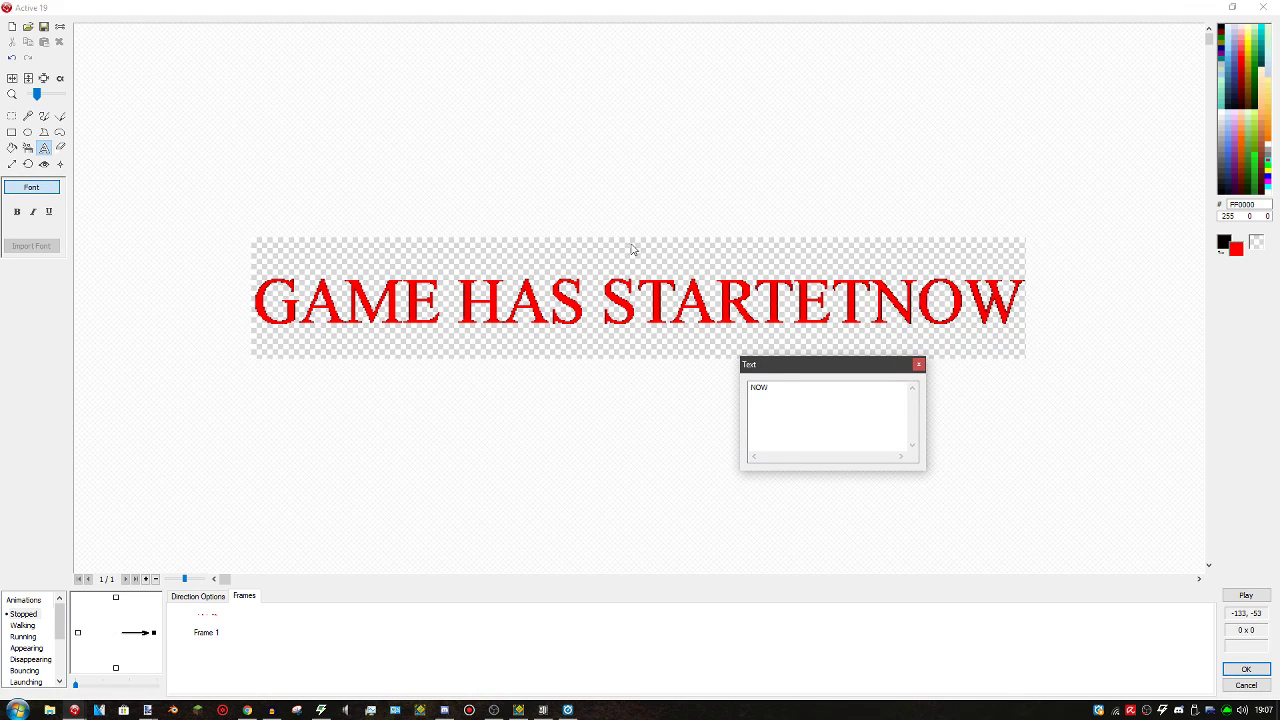
pyautogui.click(693, 313)
pyautogui.click(752, 276)
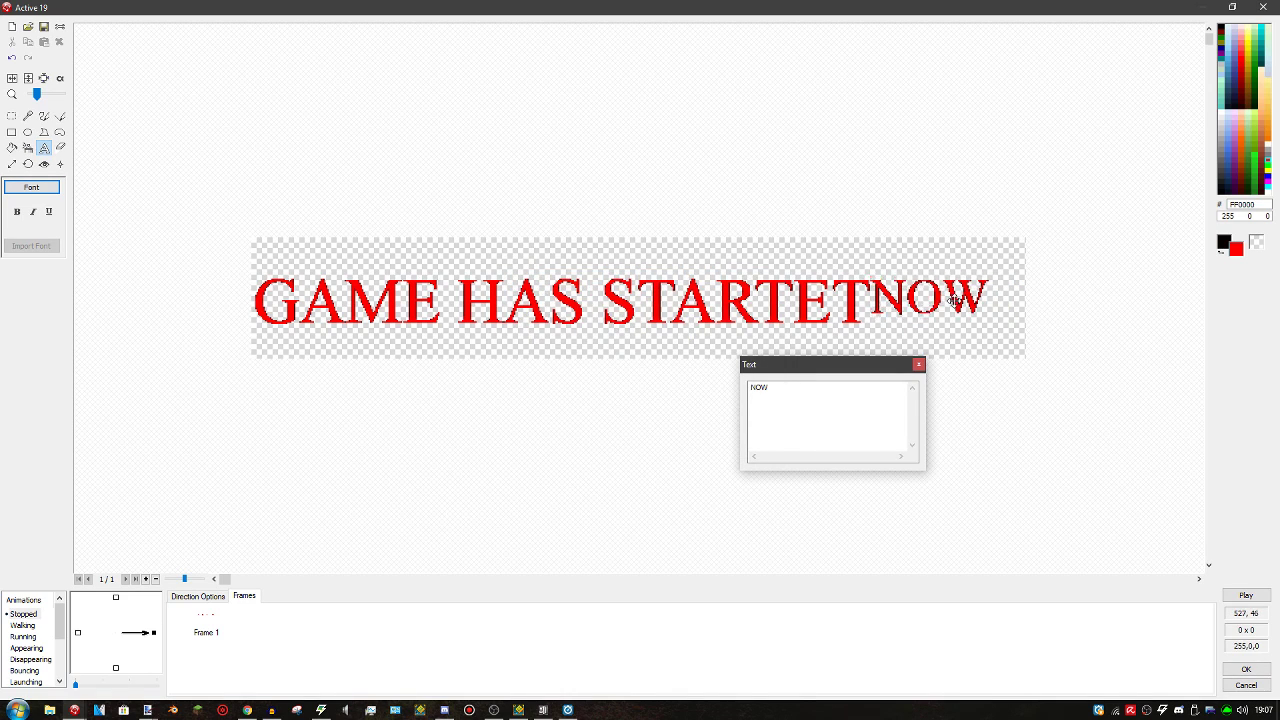
pyautogui.moveTo(955, 298); pyautogui.dragTo(970, 300)
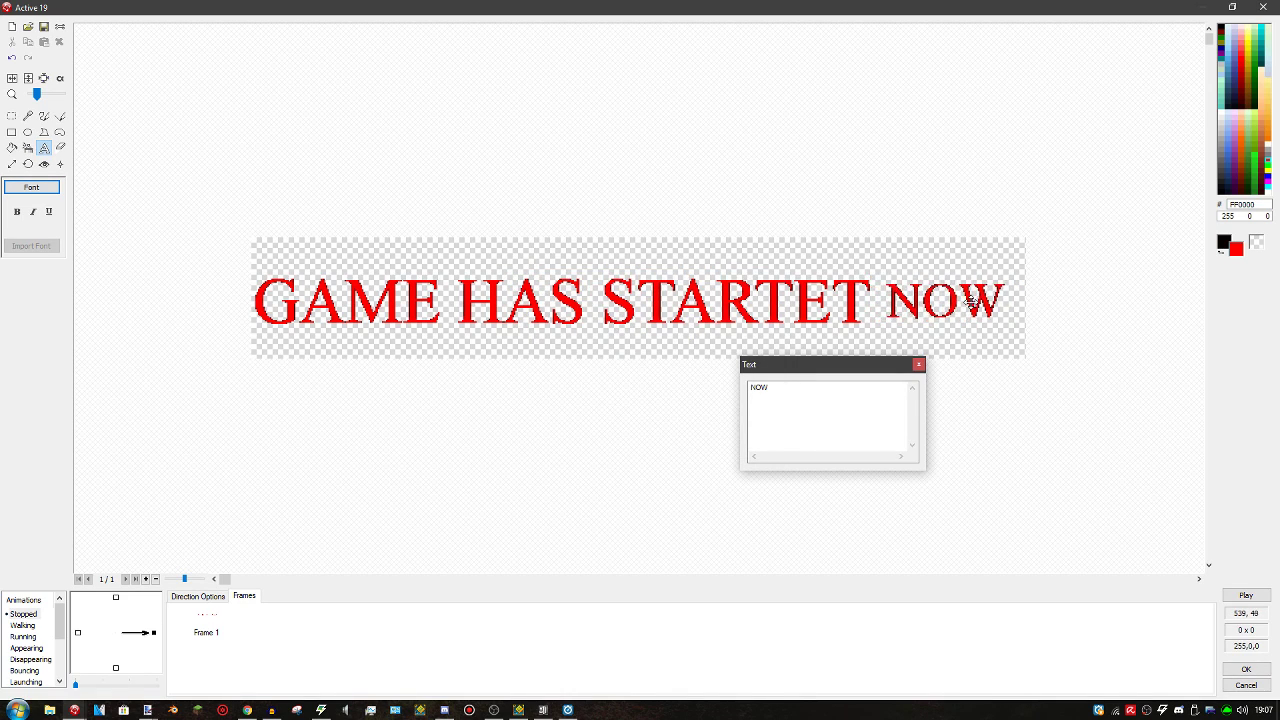
# Make "NOW" bold, italic and underlined, nudge it closer to "STARTET", and save the image
pyautogui.click(33, 211)
pyautogui.click(17, 212)
pyautogui.click(49, 212)
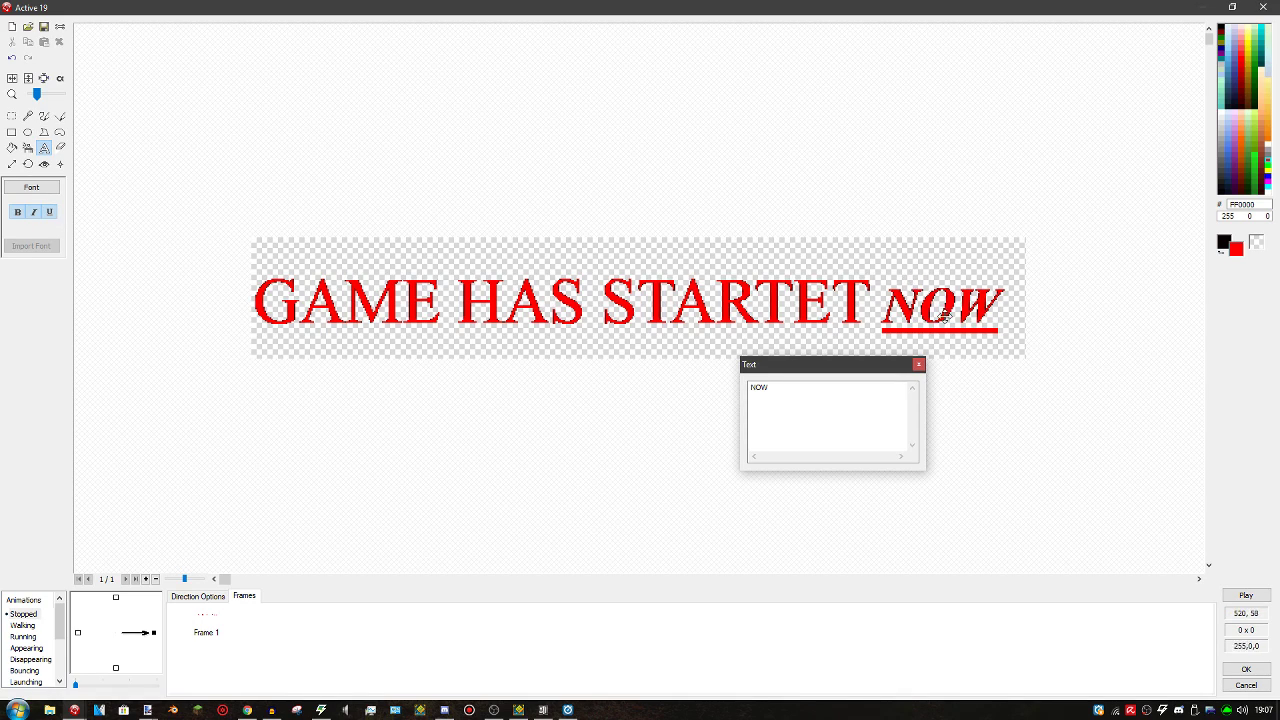
pyautogui.moveTo(945, 316)
pyautogui.mouseDown()
pyautogui.moveTo(930, 307)
pyautogui.moveTo(938, 318)
pyautogui.mouseUp()
pyautogui.click(918, 364)
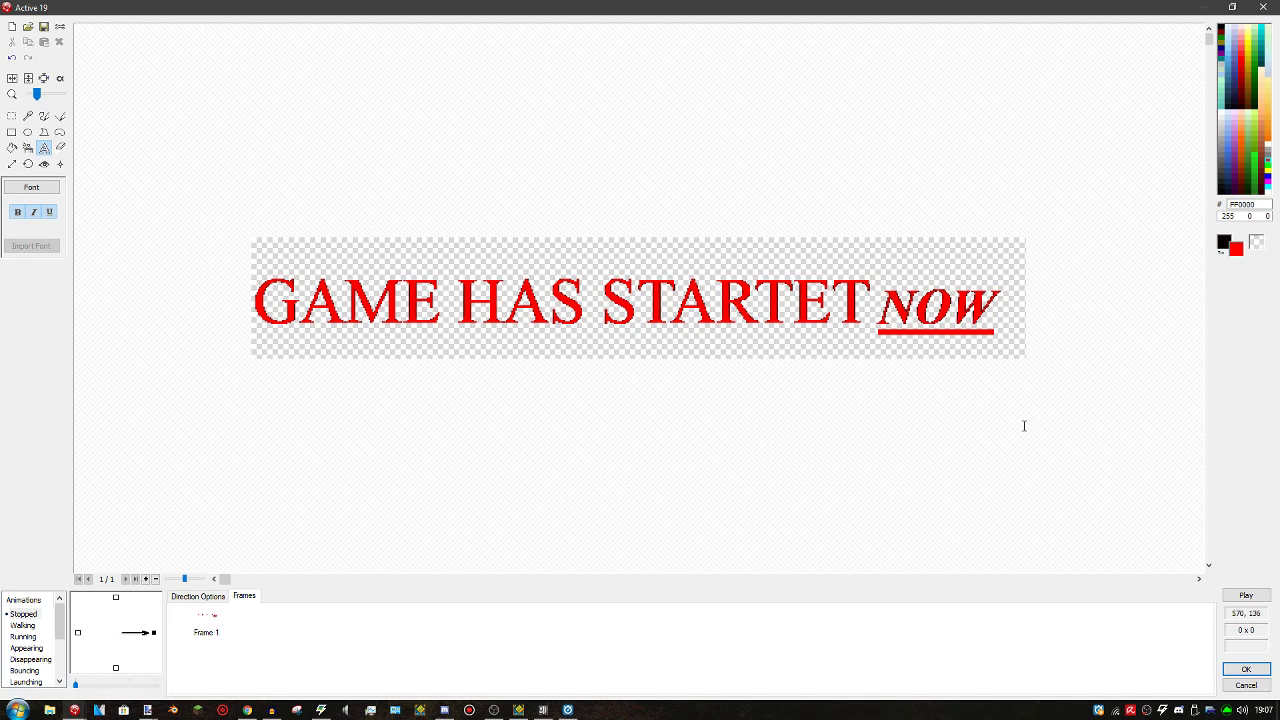
pyautogui.click(1252, 667)
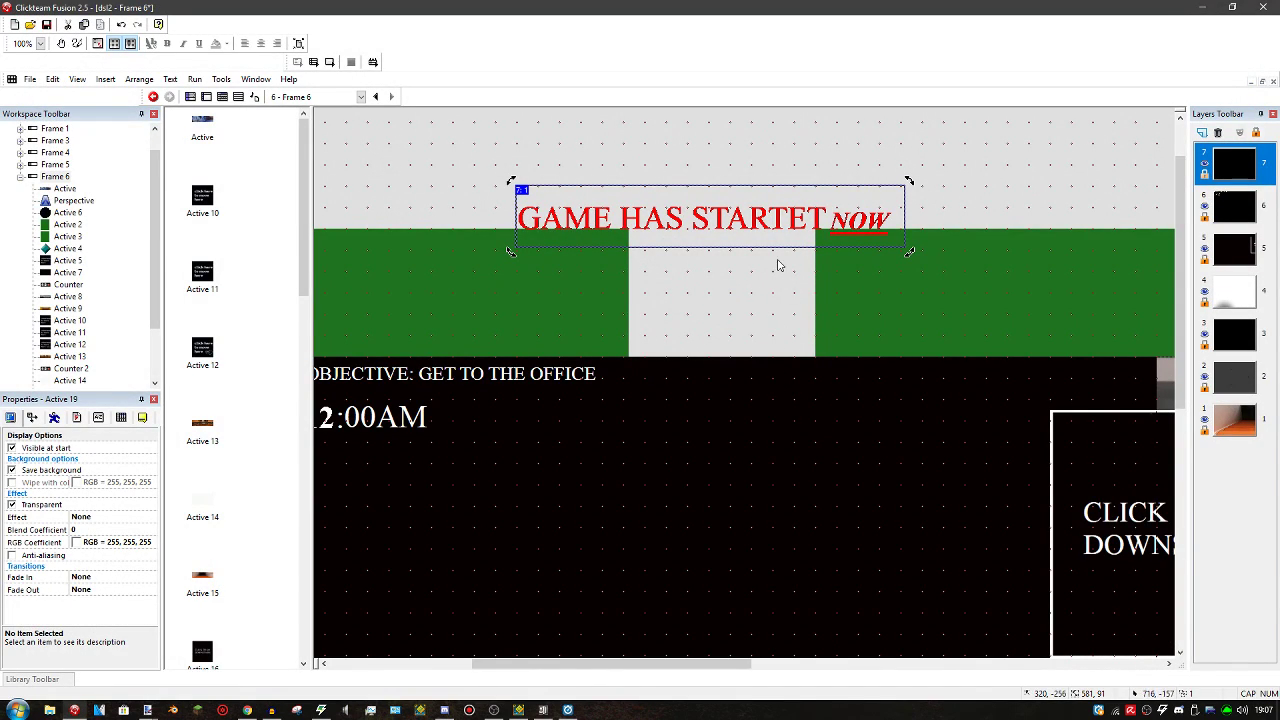
# Center the "GAME HAS STARTET NOW" object vertically in the frame
pyautogui.scroll(-1, 752, 256)
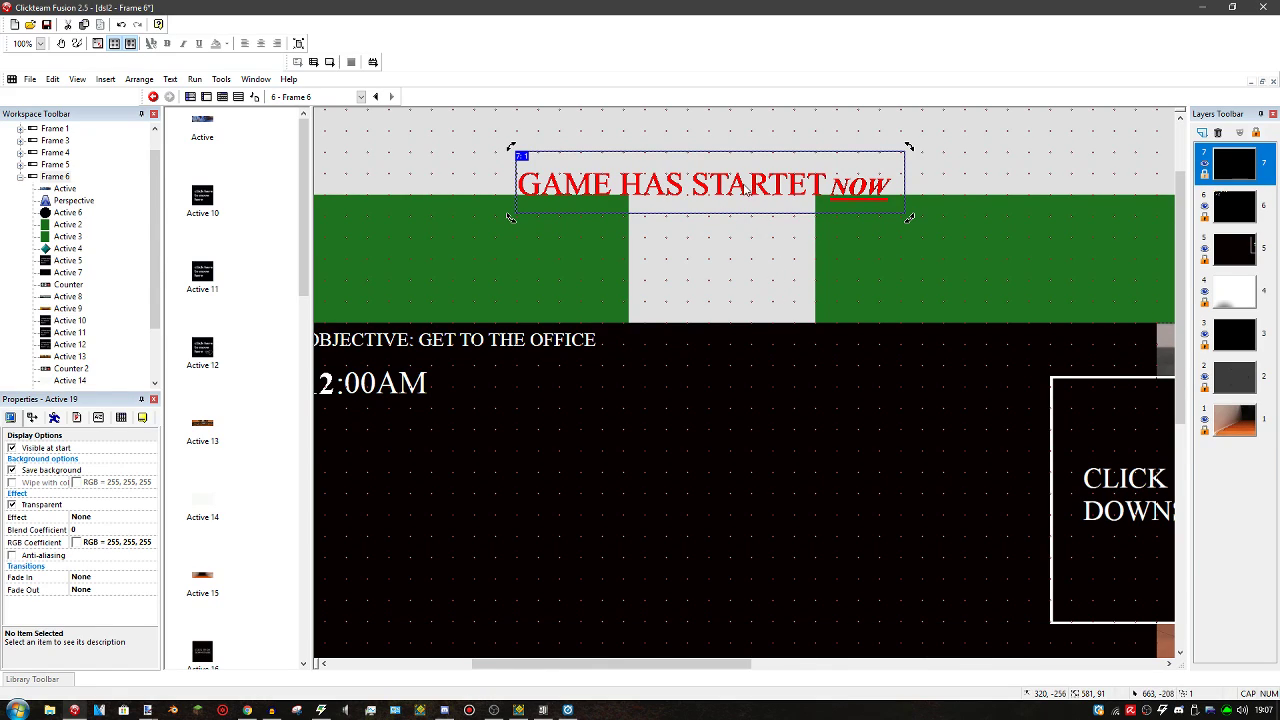
pyautogui.rightClick(742, 190)
pyautogui.rightClick(742, 183)
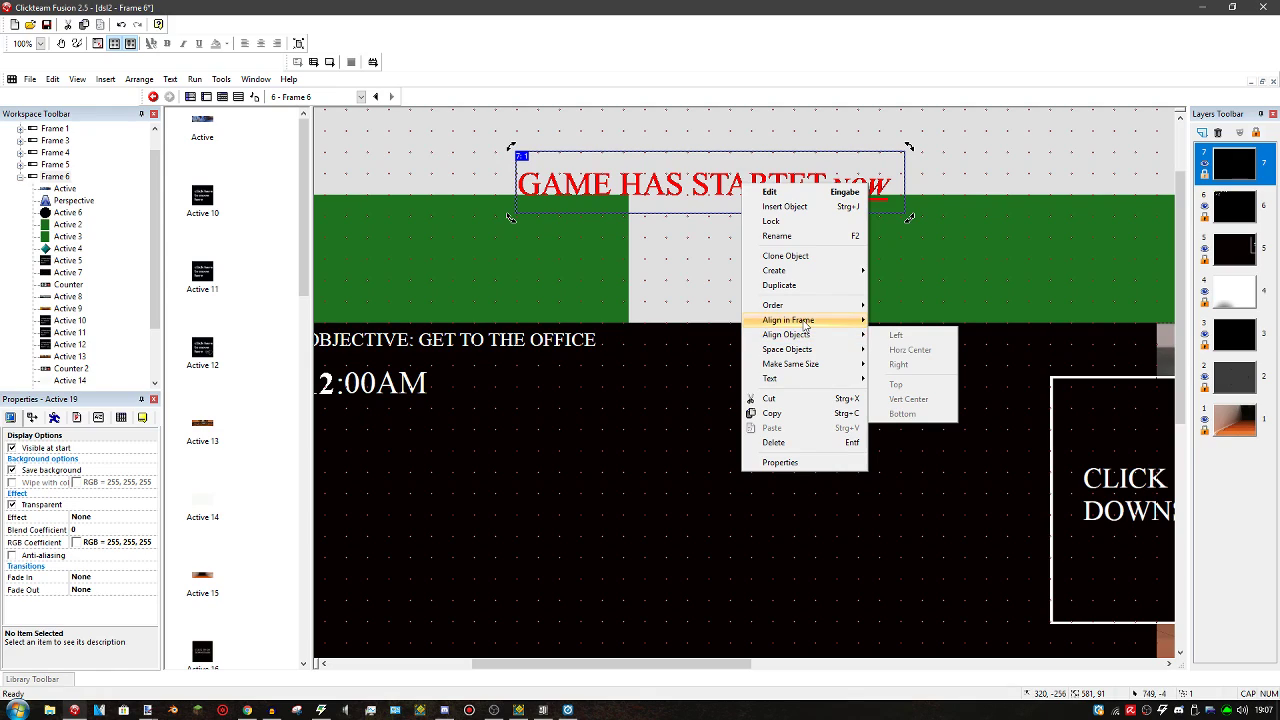
pyautogui.moveTo(825, 330)
pyautogui.click(908, 384)
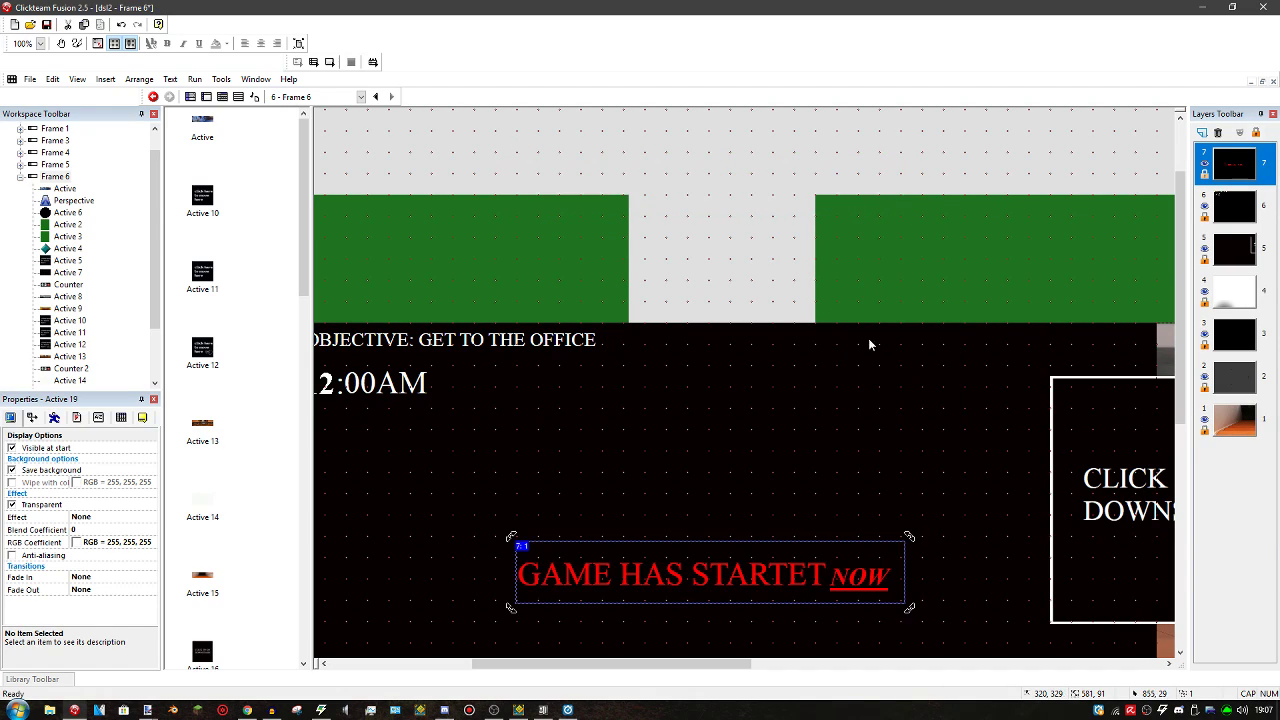
pyautogui.scroll(-4, 850, 325)
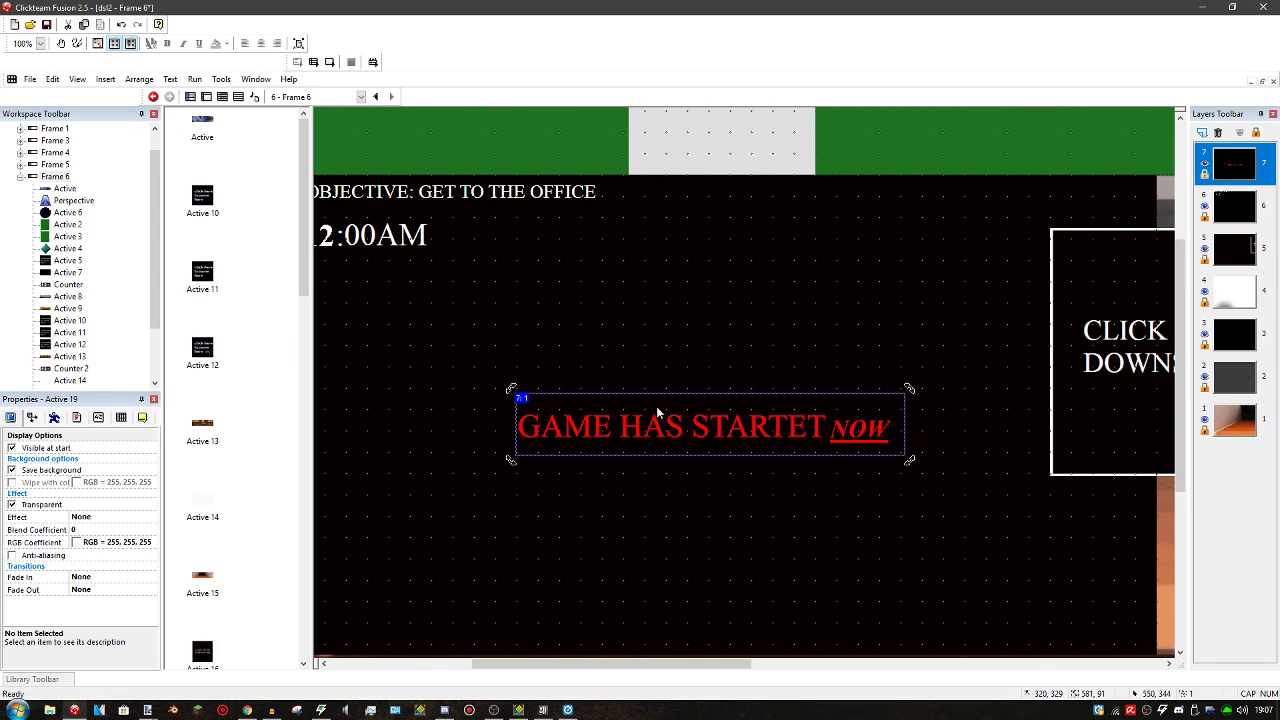
# Give the red text object an InAndOut movement with direction 0 and test-run the frame
pyautogui.click(55, 417)
pyautogui.click(100, 463)
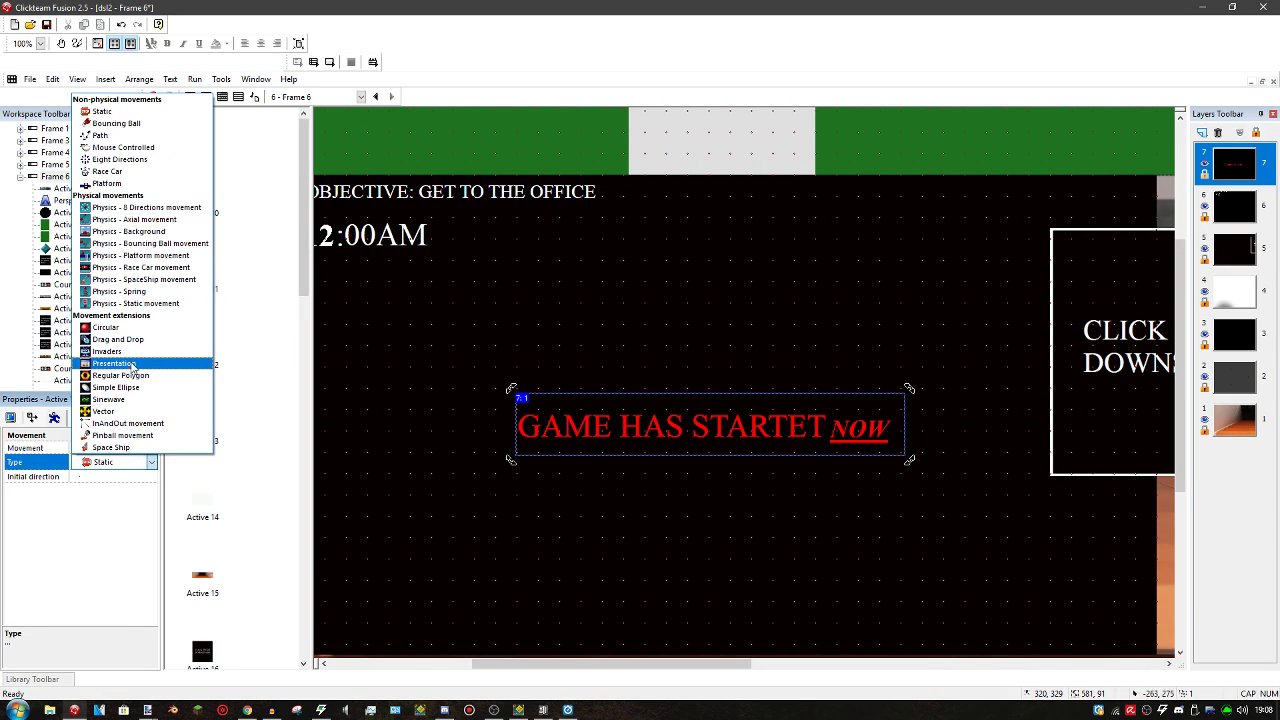
pyautogui.click(128, 423)
pyautogui.click(97, 500)
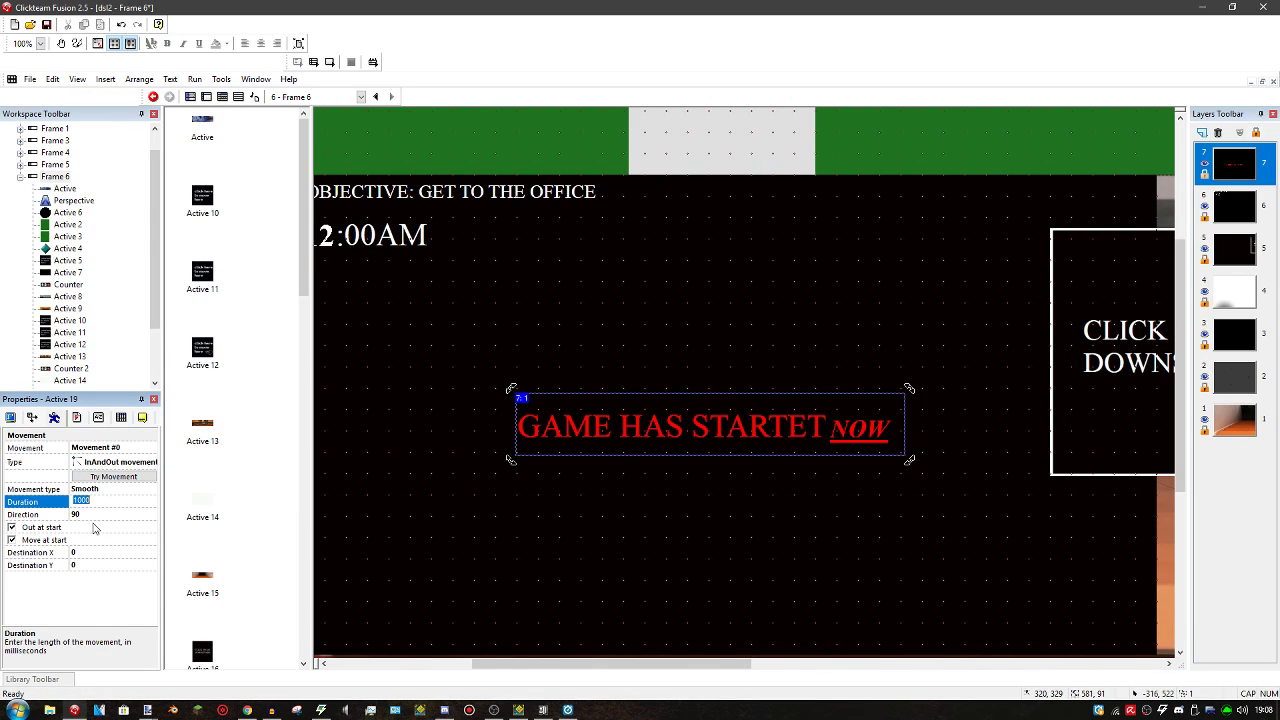
pyautogui.click(94, 513)
pyautogui.write('0')
pyautogui.press('Return')
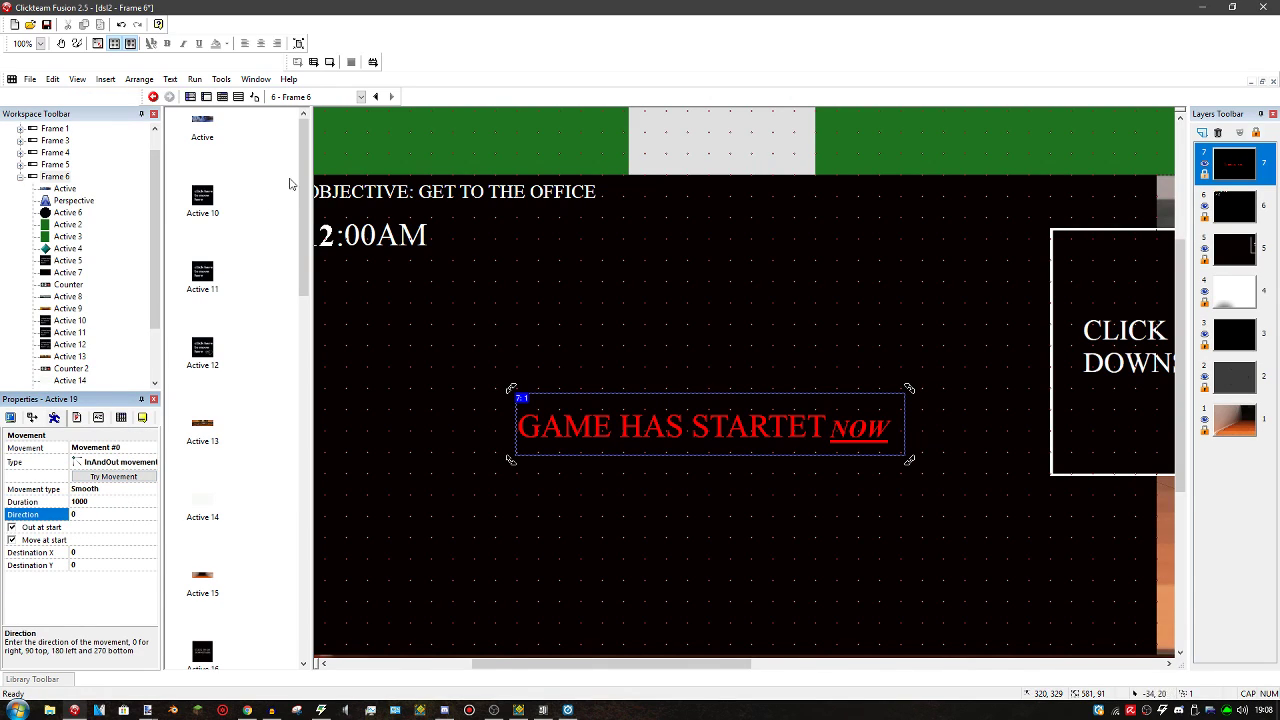
pyautogui.click(329, 61)
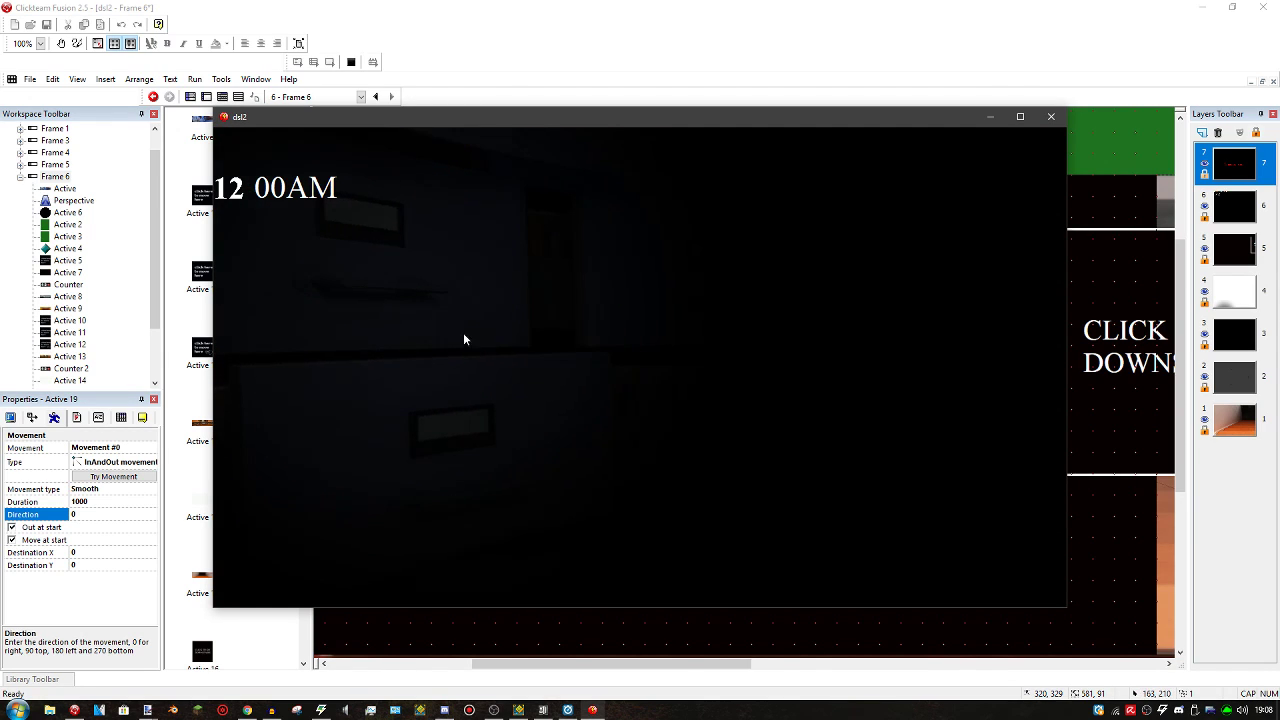
pyautogui.click(1050, 116)
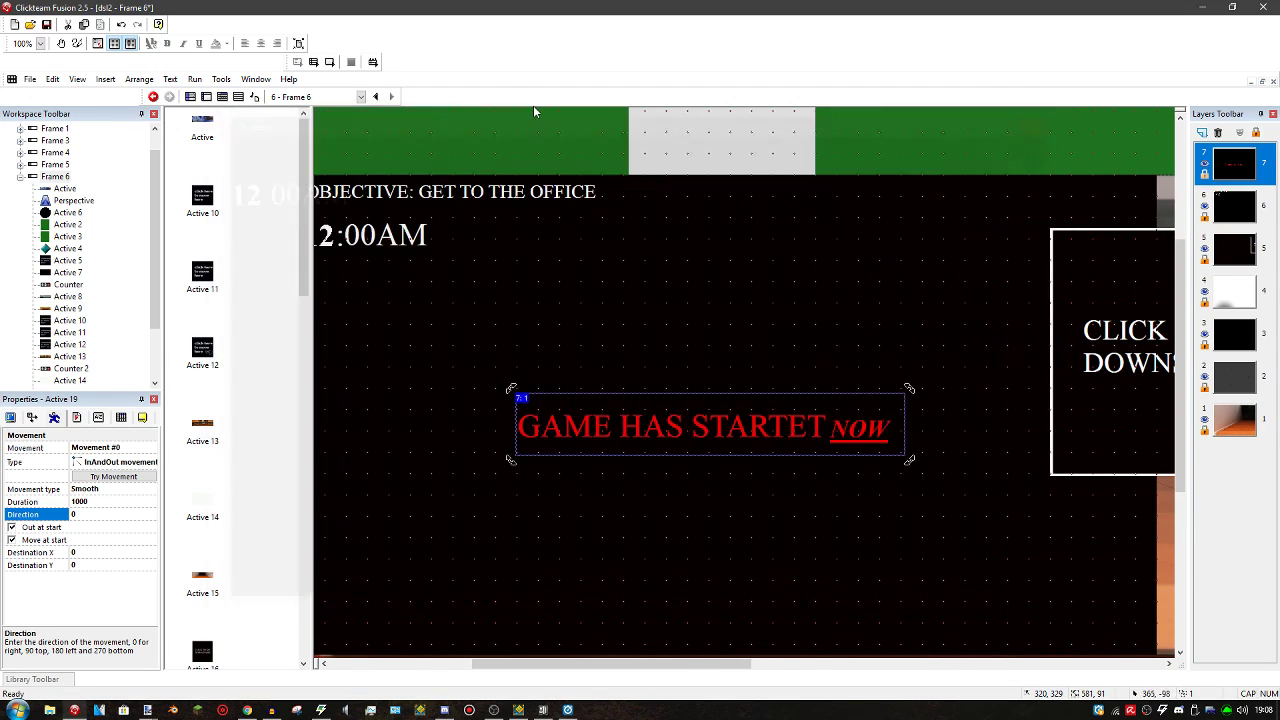
# Move the red text object slightly up and left to position 256, 320
pyautogui.keyDown('ctrl'); pyautogui.scroll(1, 1018, 322); pyautogui.keyUp('ctrl')
pyautogui.moveTo(830, 303); pyautogui.dragTo(672, 291, button='middle')
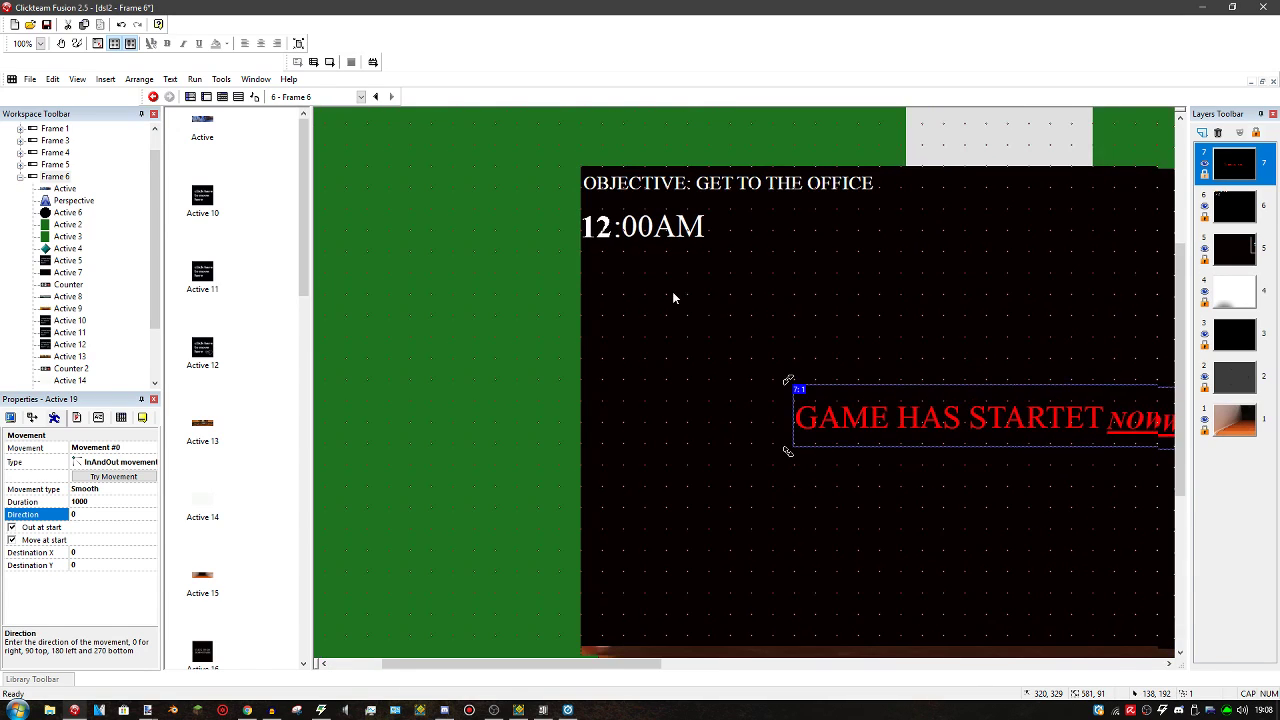
pyautogui.moveTo(865, 425); pyautogui.dragTo(822, 418)
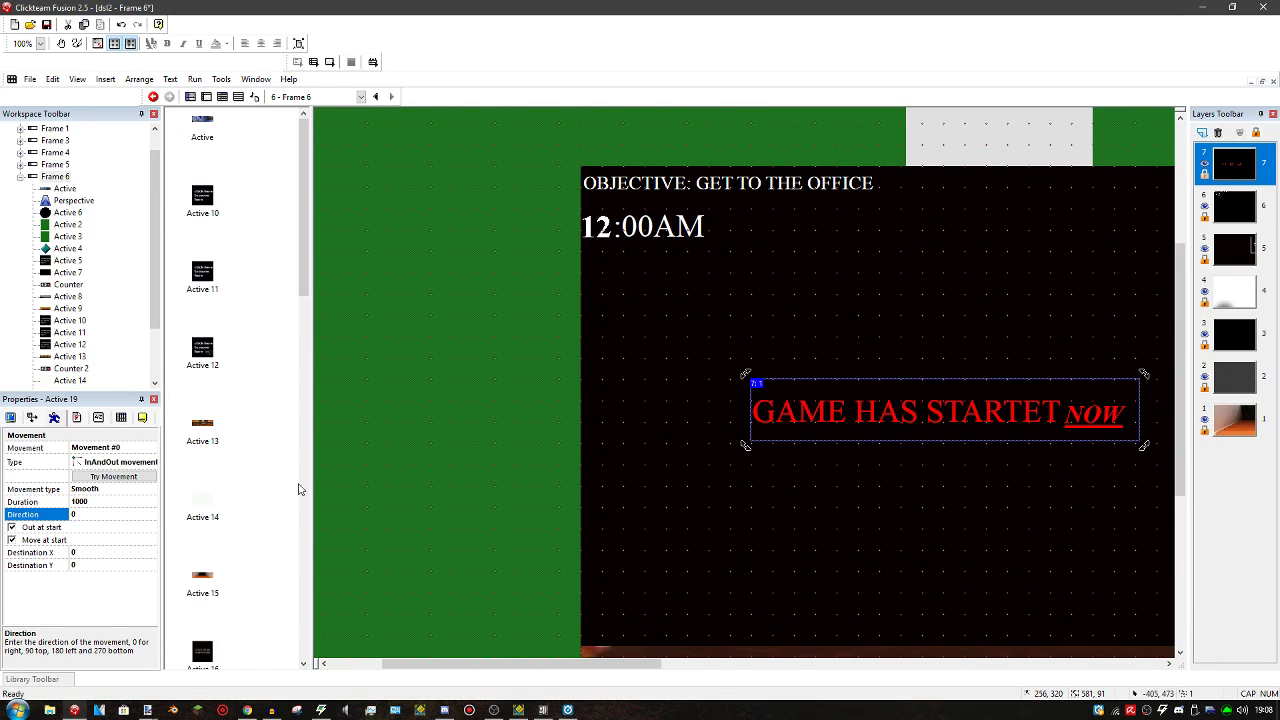
# Set the InAndOut movement's direction to 20, test-run the frame, and close the game
pyautogui.click(110, 512)
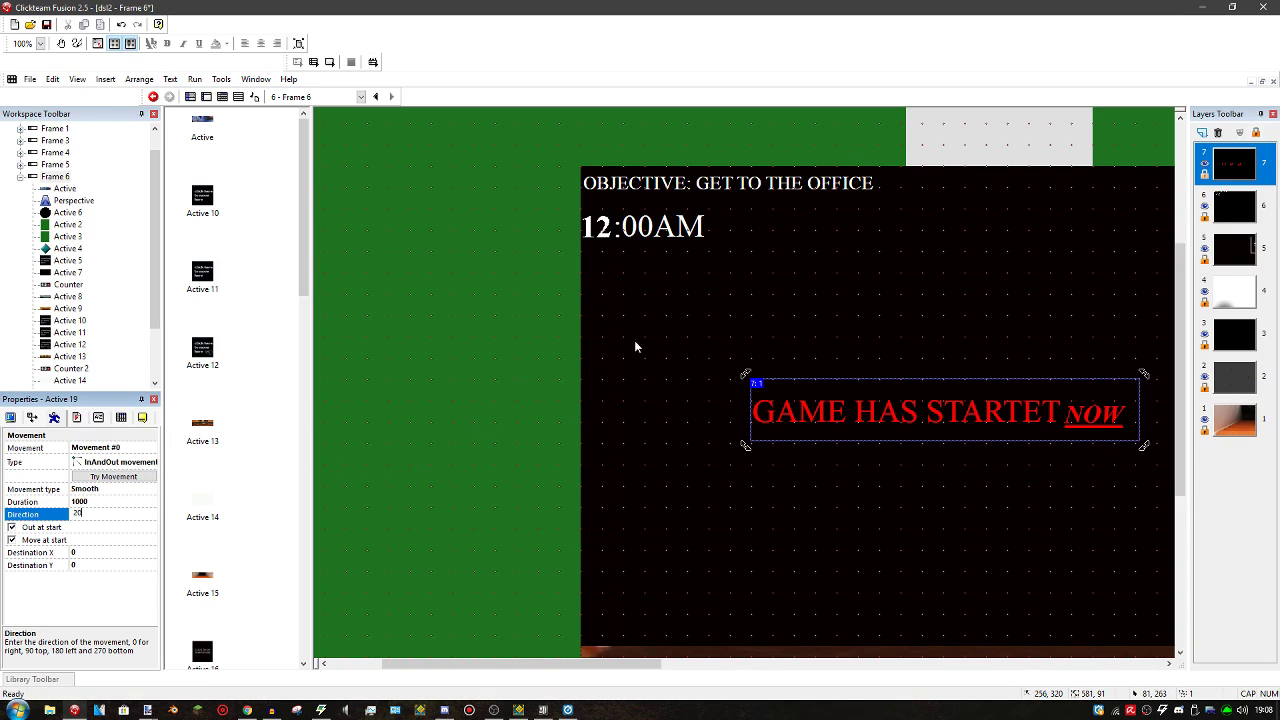
pyautogui.write('20')
pyautogui.press('Return')
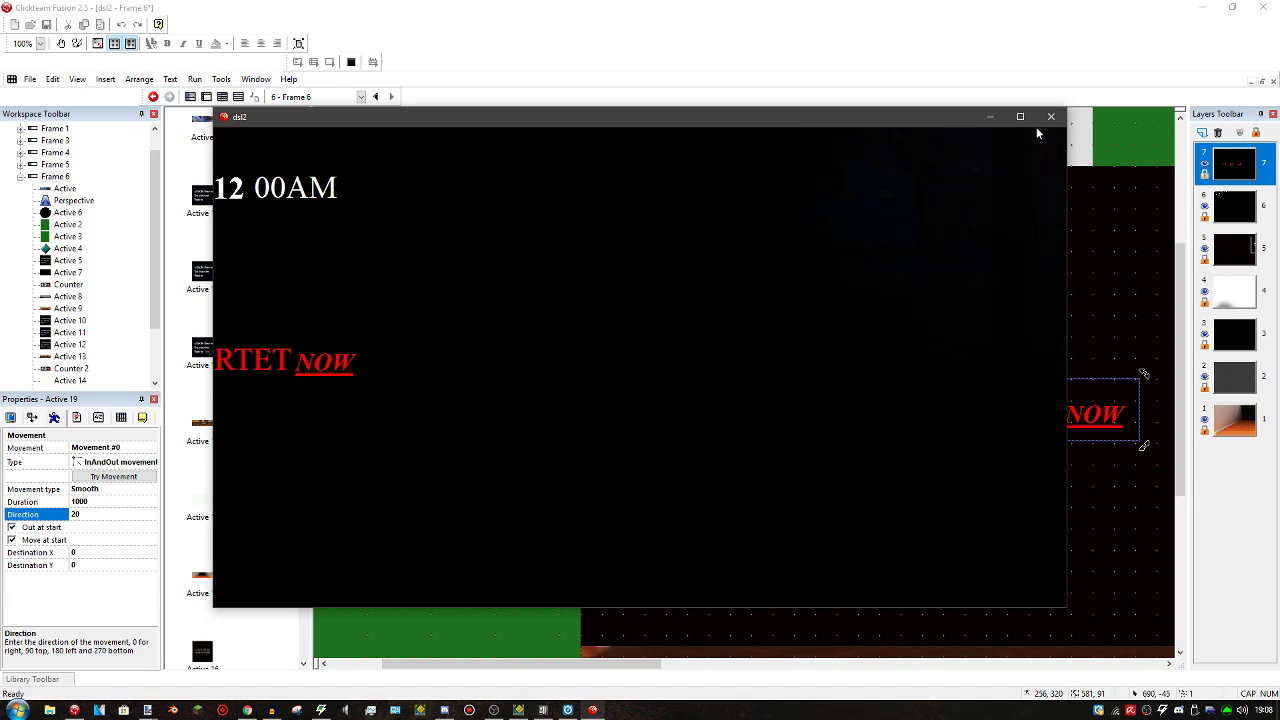
pyautogui.click(1050, 117)
# Preview the red text object's InAndOut movement with Try Movement, and stop the preview
pyautogui.click(18, 417)
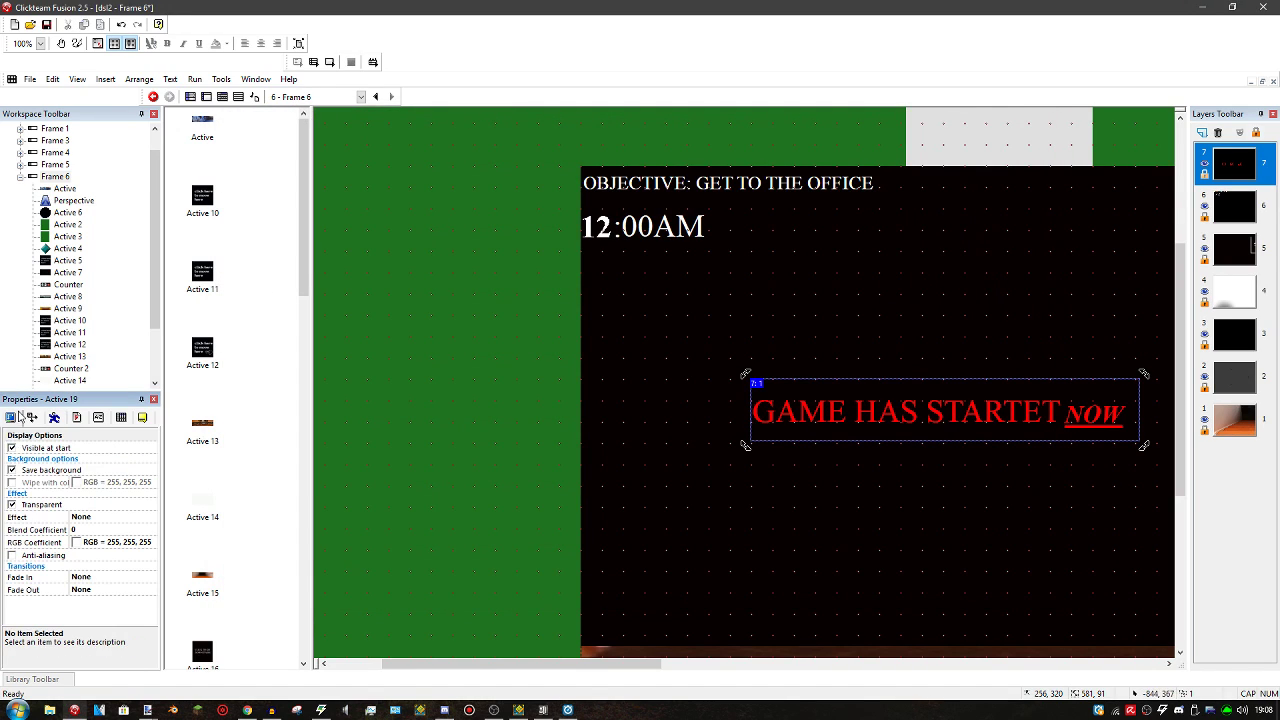
pyautogui.click(78, 418)
pyautogui.click(56, 420)
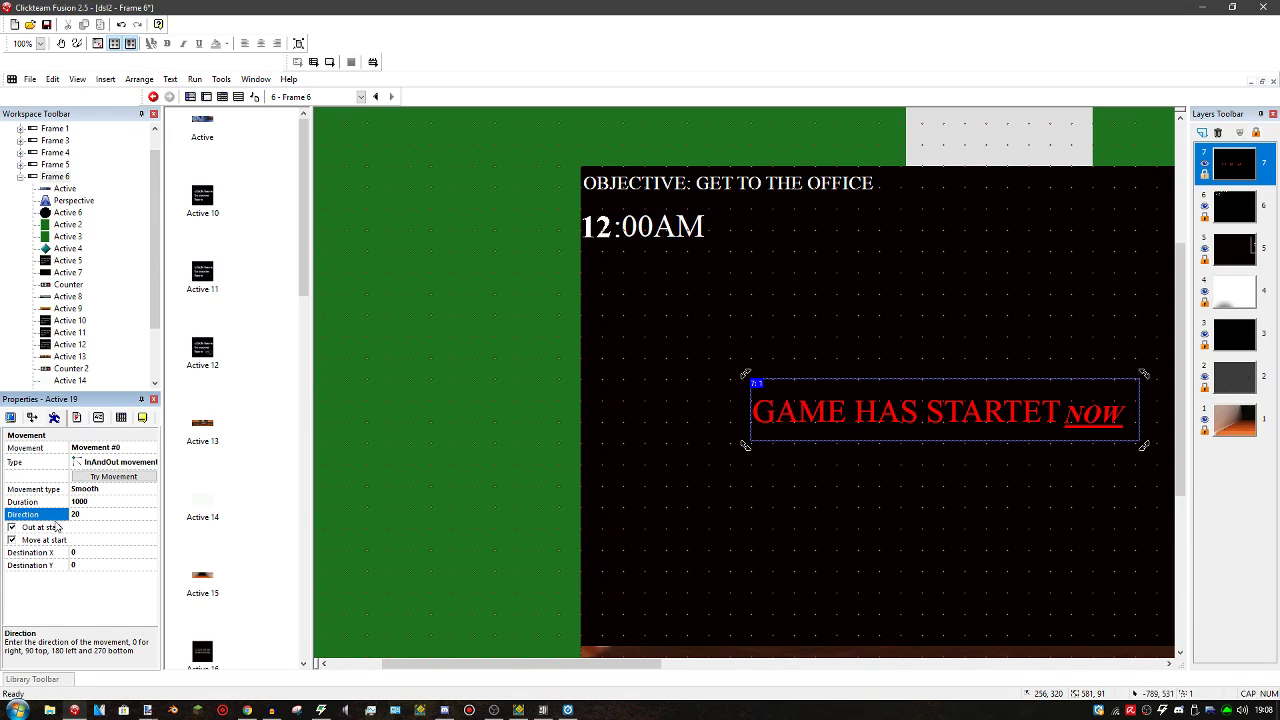
pyautogui.click(113, 477)
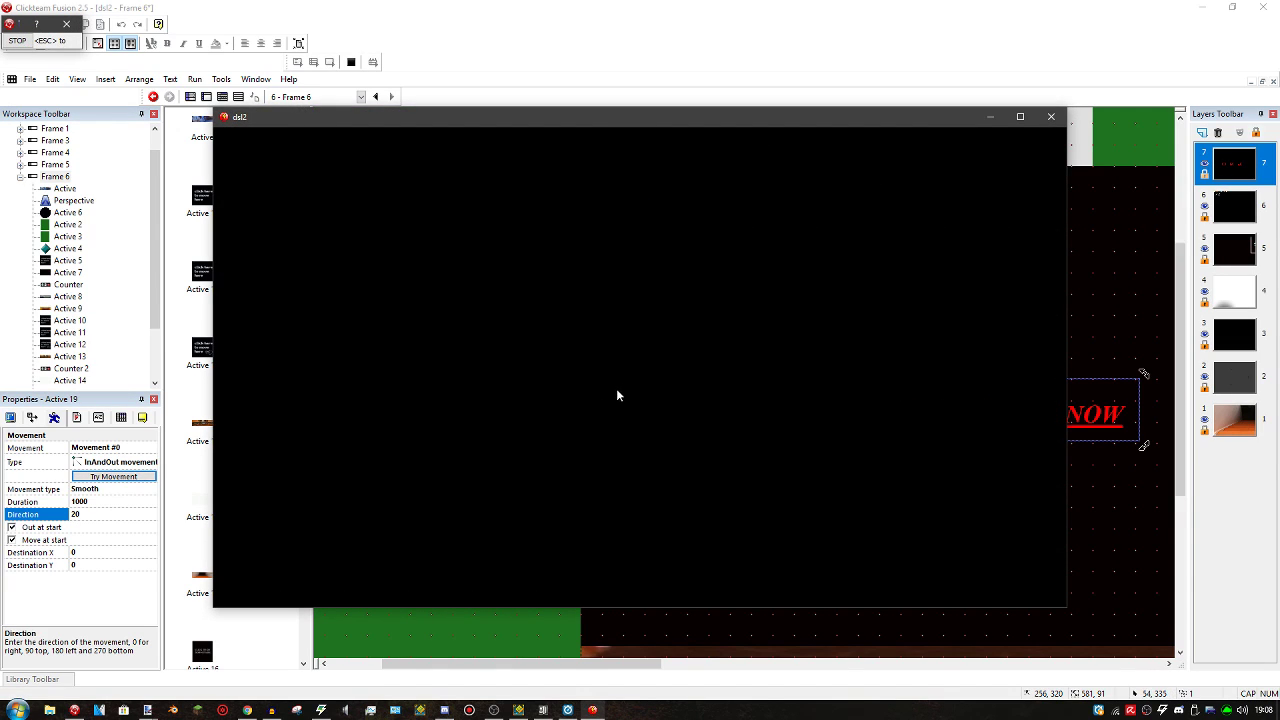
pyautogui.press('Escape')
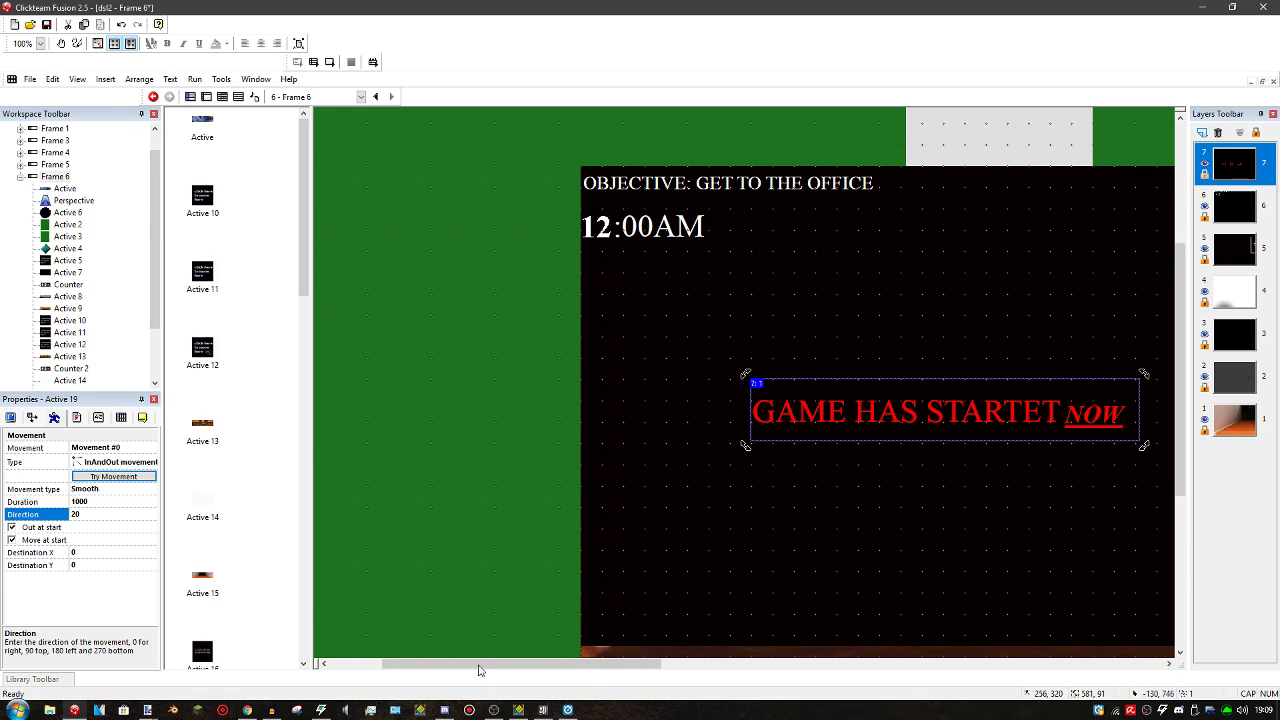
pyautogui.click(494, 710)
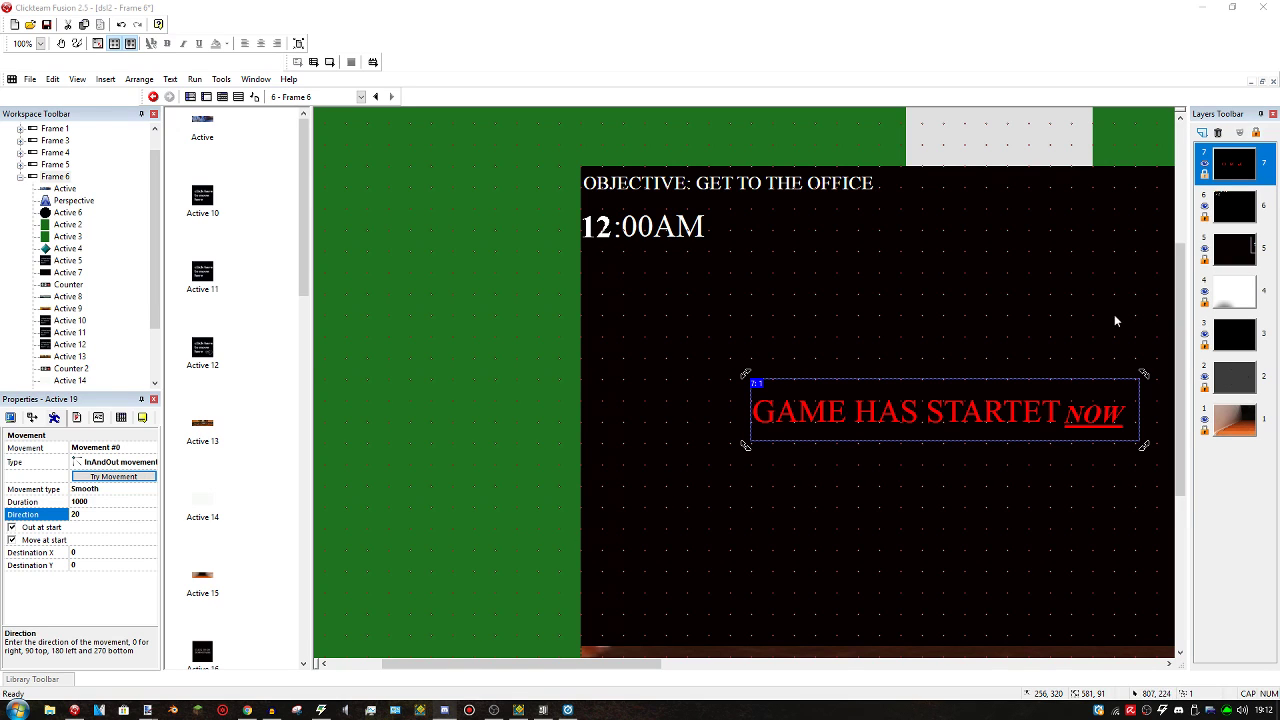
# Switch to Frame 2, look over its layout, test-run the frame, and close the game
pyautogui.moveTo(1018, 316); pyautogui.dragTo(1046, 503, button='middle')
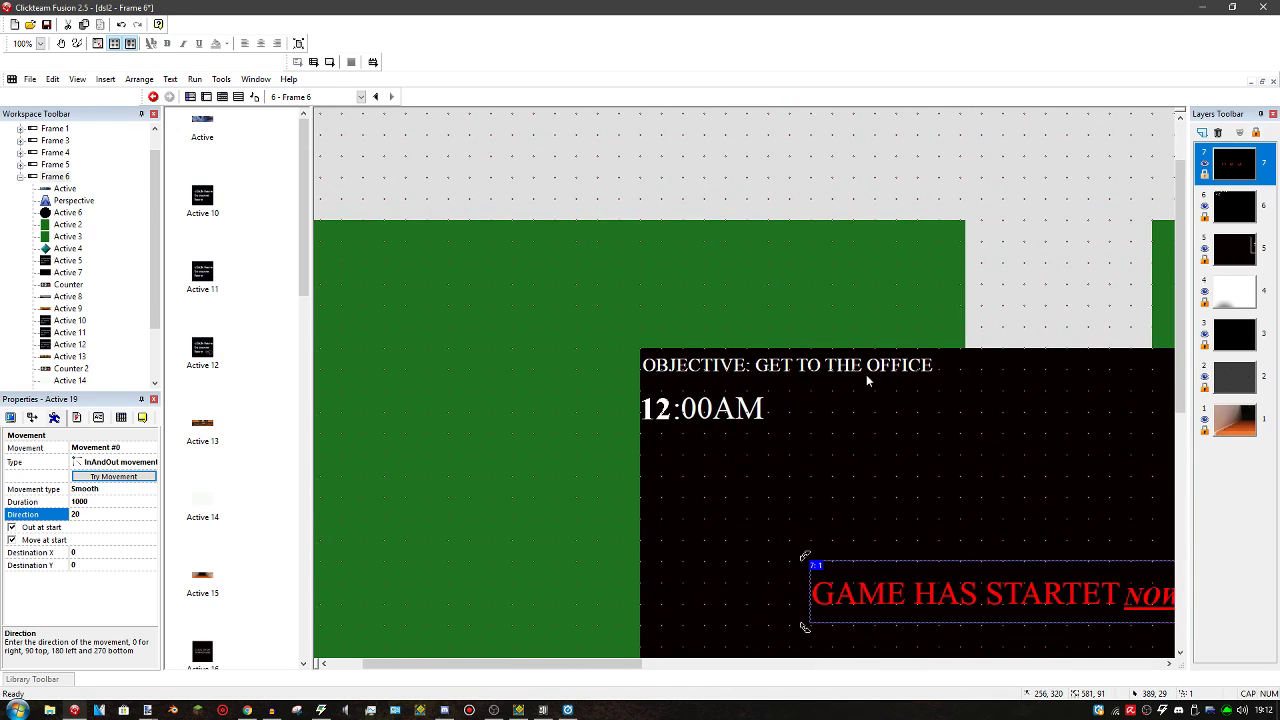
pyautogui.moveTo(866, 374); pyautogui.dragTo(900, 433, button='middle')
pyautogui.scroll(2, 90, 176)
pyautogui.click(56, 141)
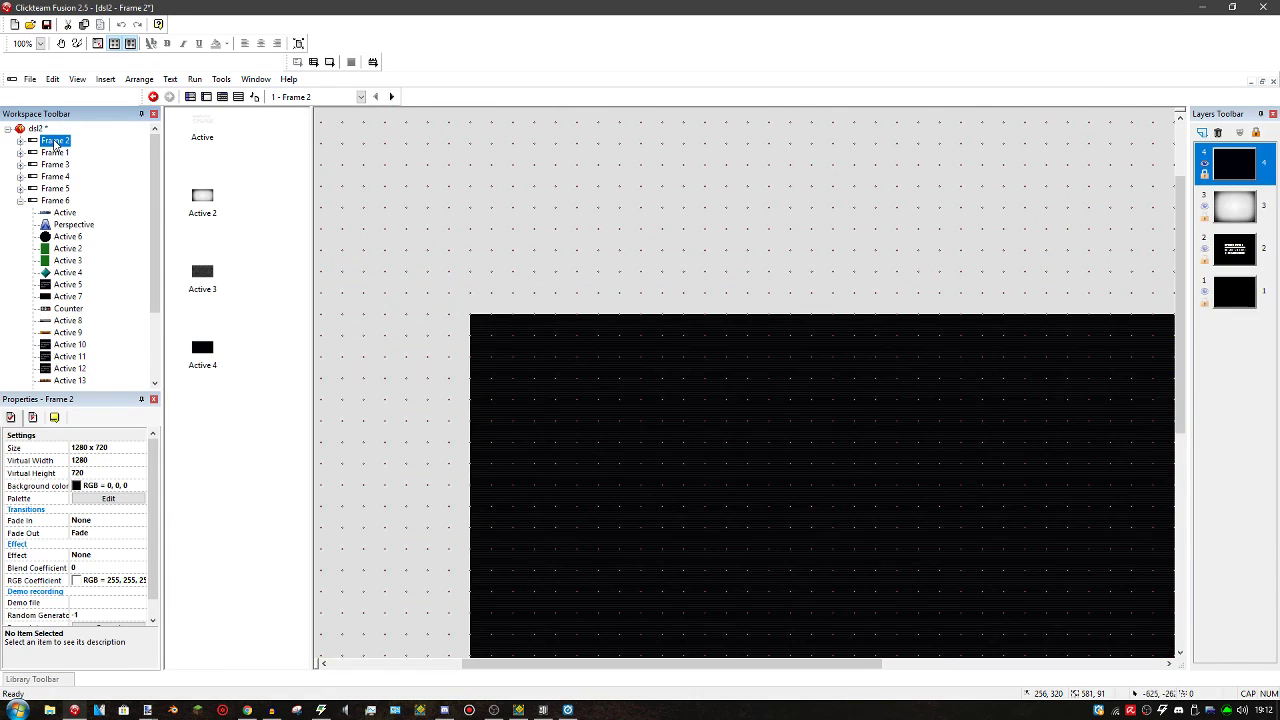
pyautogui.scroll(-4, 576, 280)
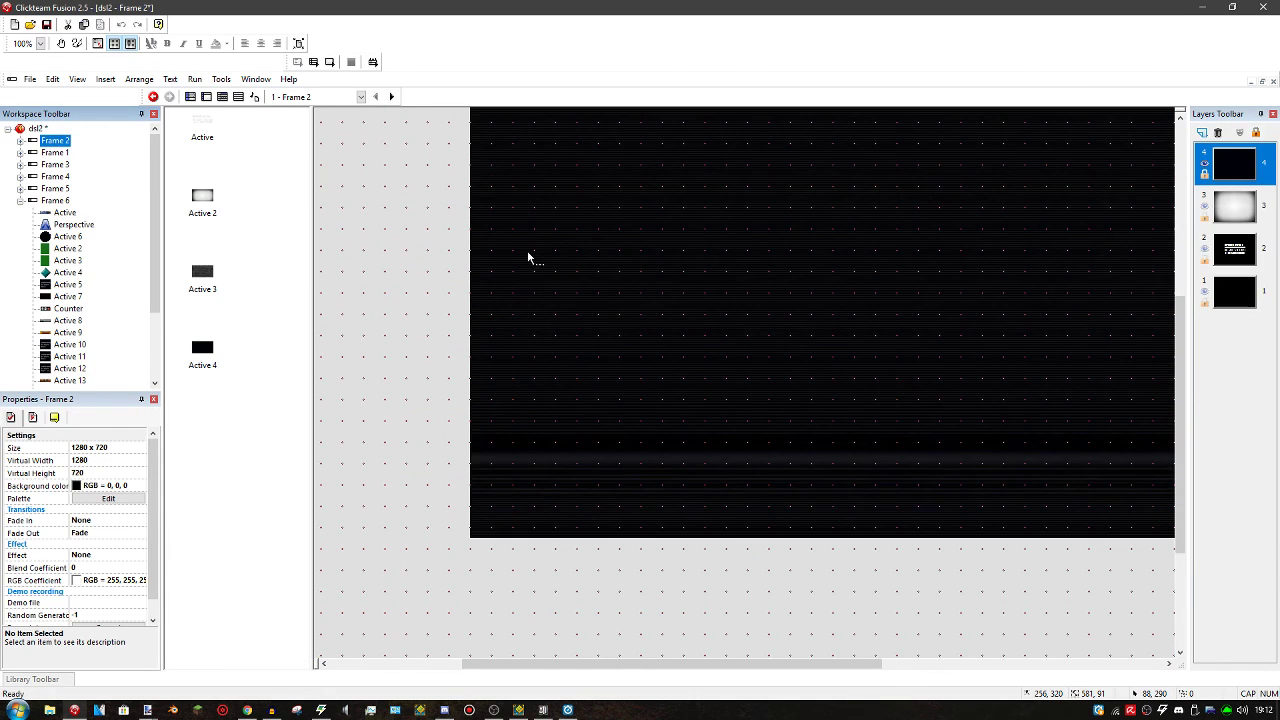
pyautogui.scroll(2, 349, 236)
pyautogui.keyDown('shift'); pyautogui.hscroll(3, 349, 236); pyautogui.keyUp('shift')
pyautogui.click(329, 62)
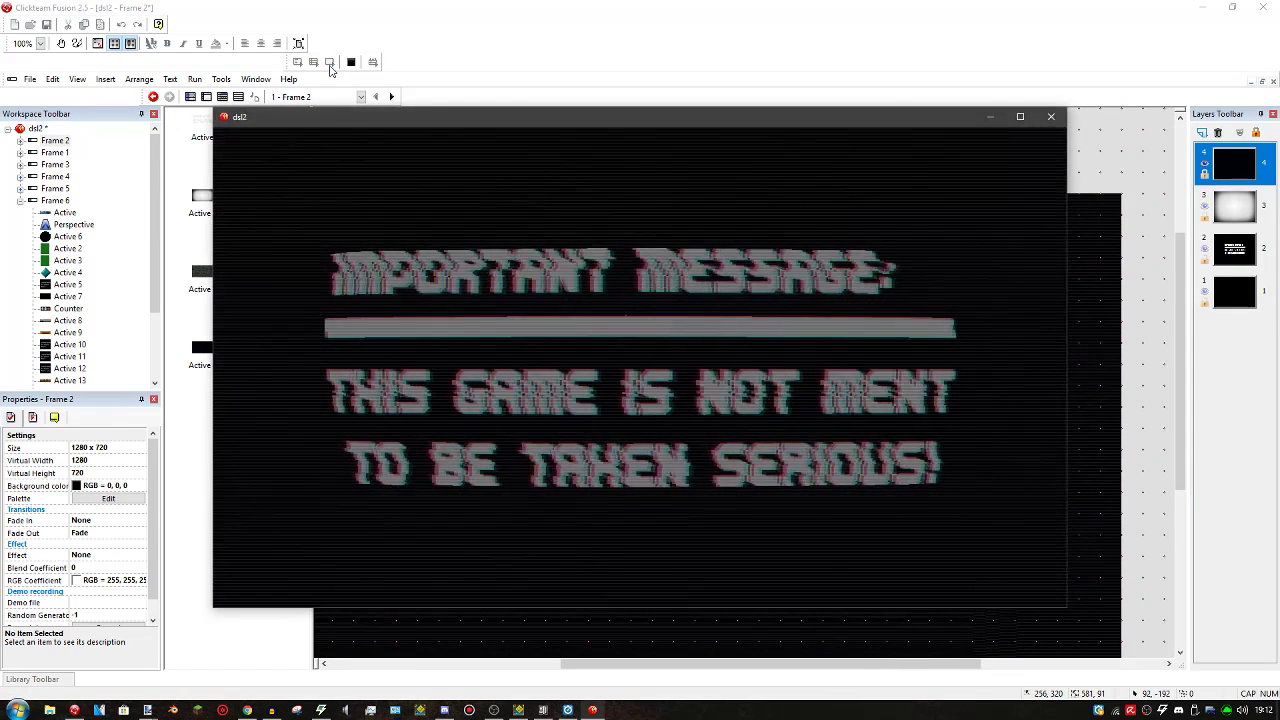
pyautogui.click(1051, 116)
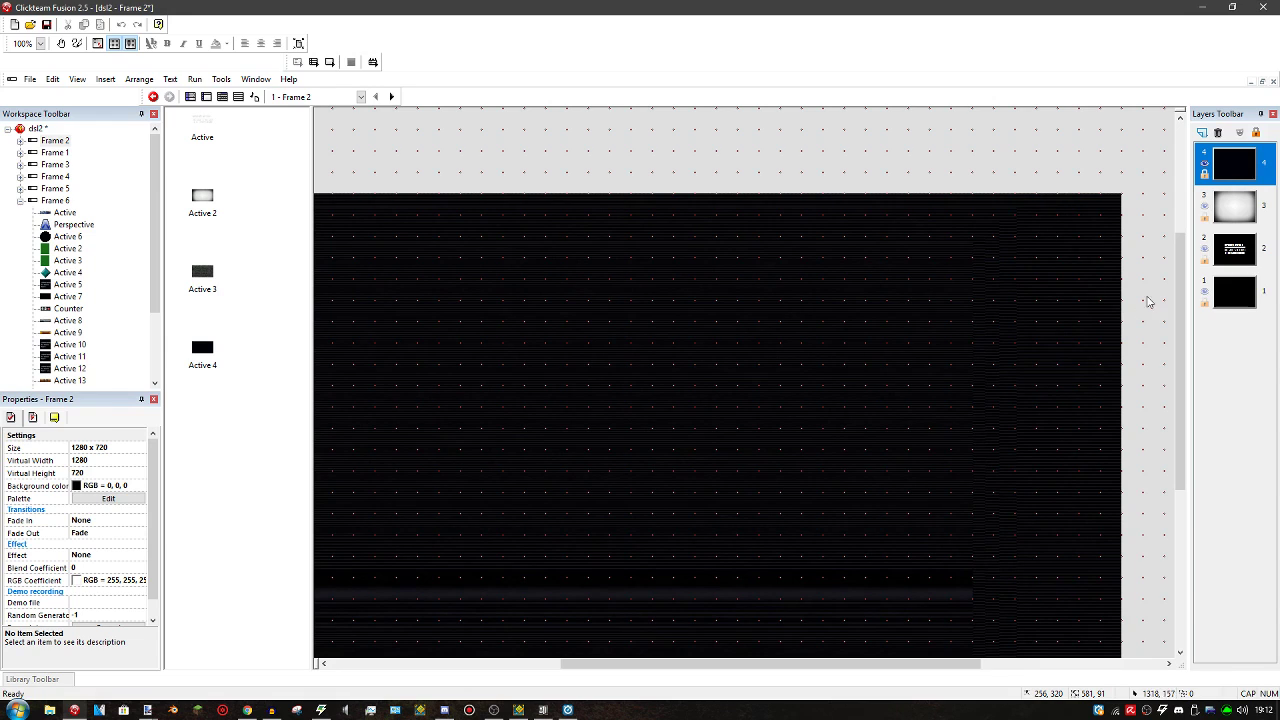
# Inspect the images of Active 3 on Frame 2's top layer and Active 2 on layer 3
pyautogui.click(1100, 286)
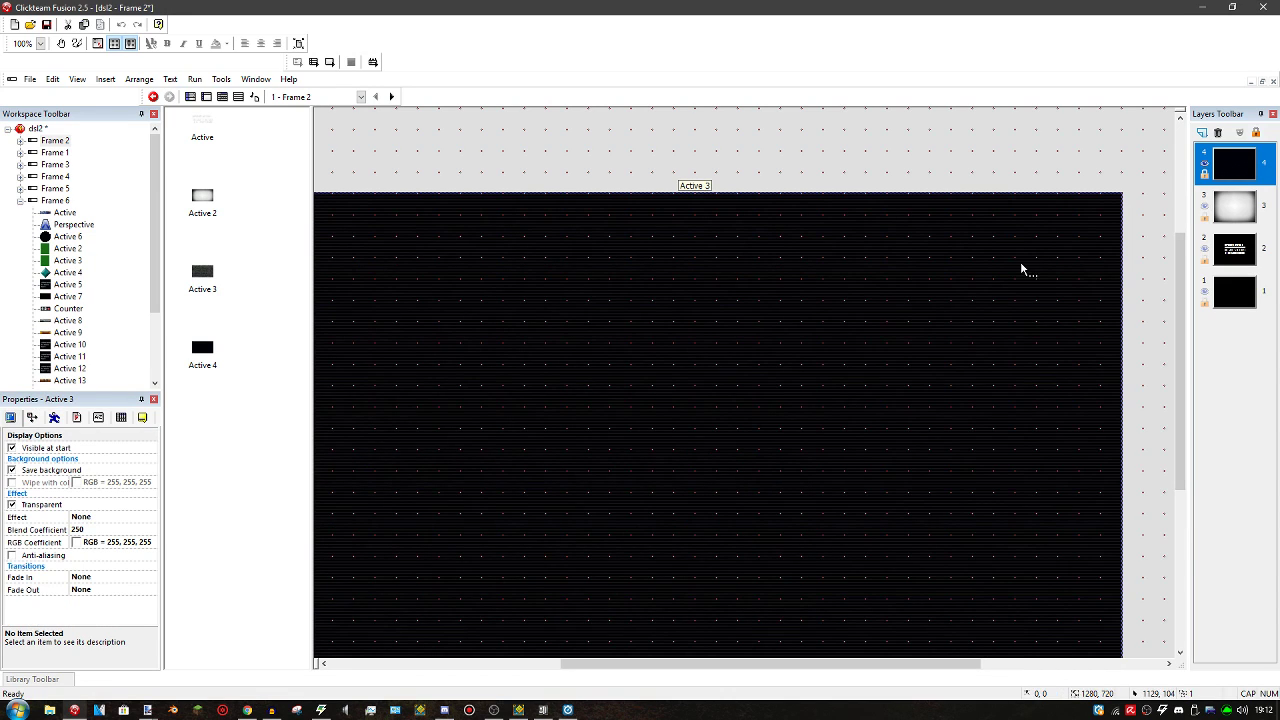
pyautogui.doubleClick(955, 227)
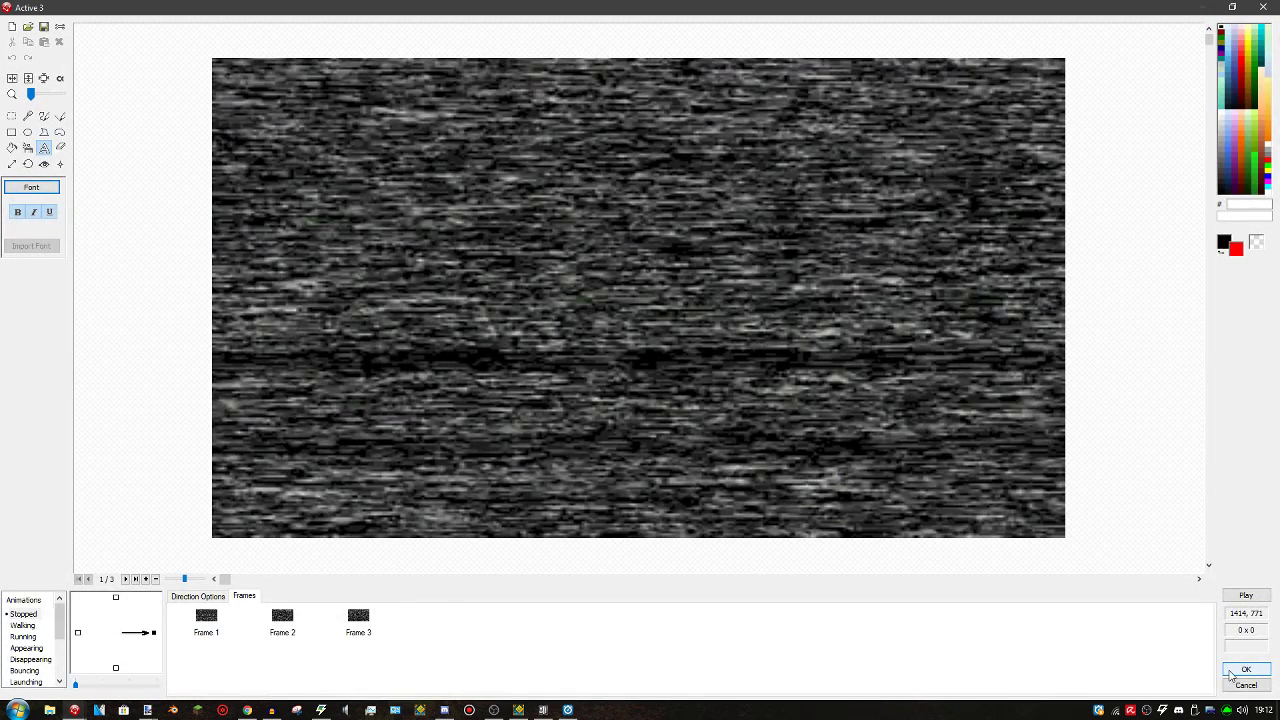
pyautogui.click(1248, 672)
pyautogui.click(1233, 208)
pyautogui.doubleClick(1080, 258)
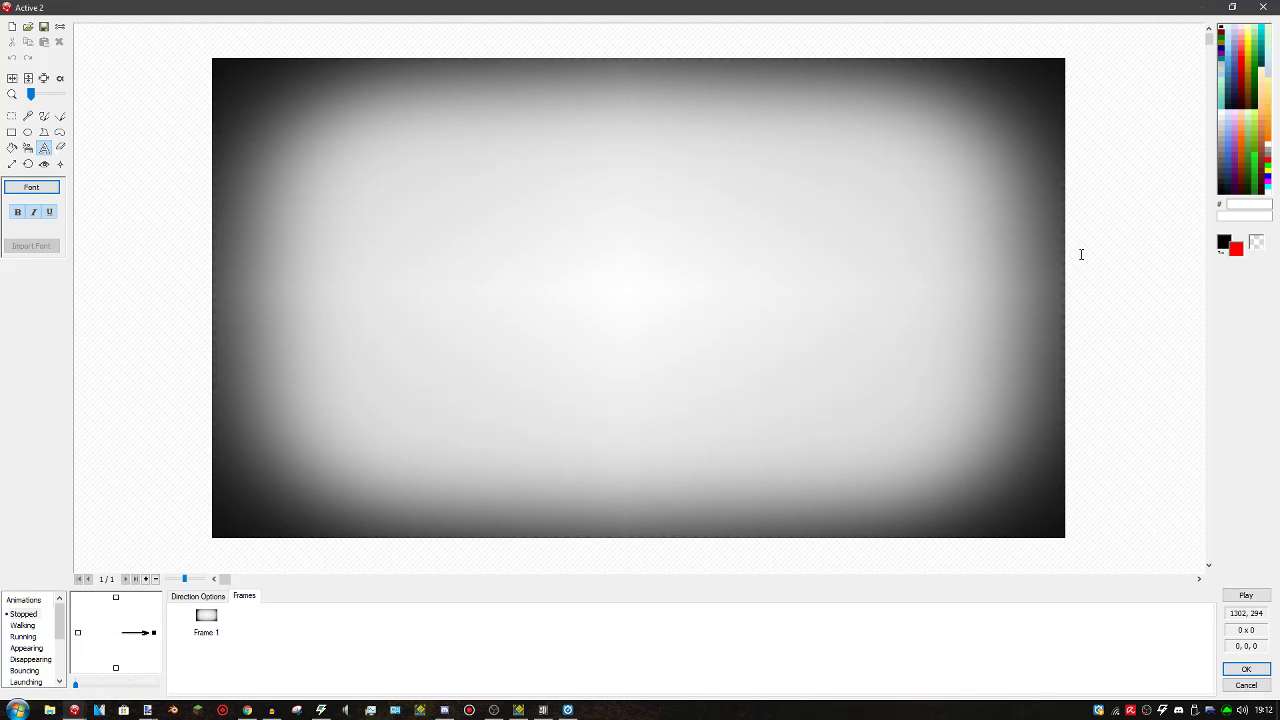
pyautogui.click(1263, 8)
pyautogui.click(992, 271)
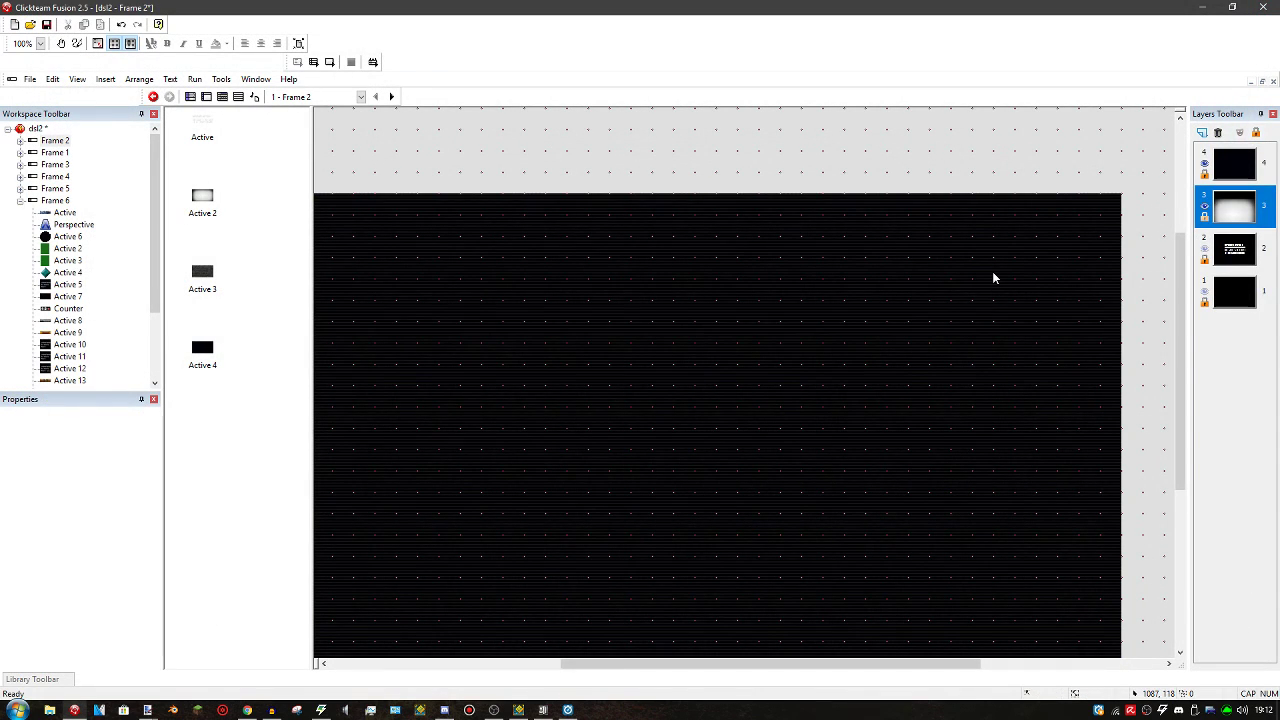
# Check which objects layers 2, 1 and 3 of Frame 2 contain
pyautogui.click(1233, 250)
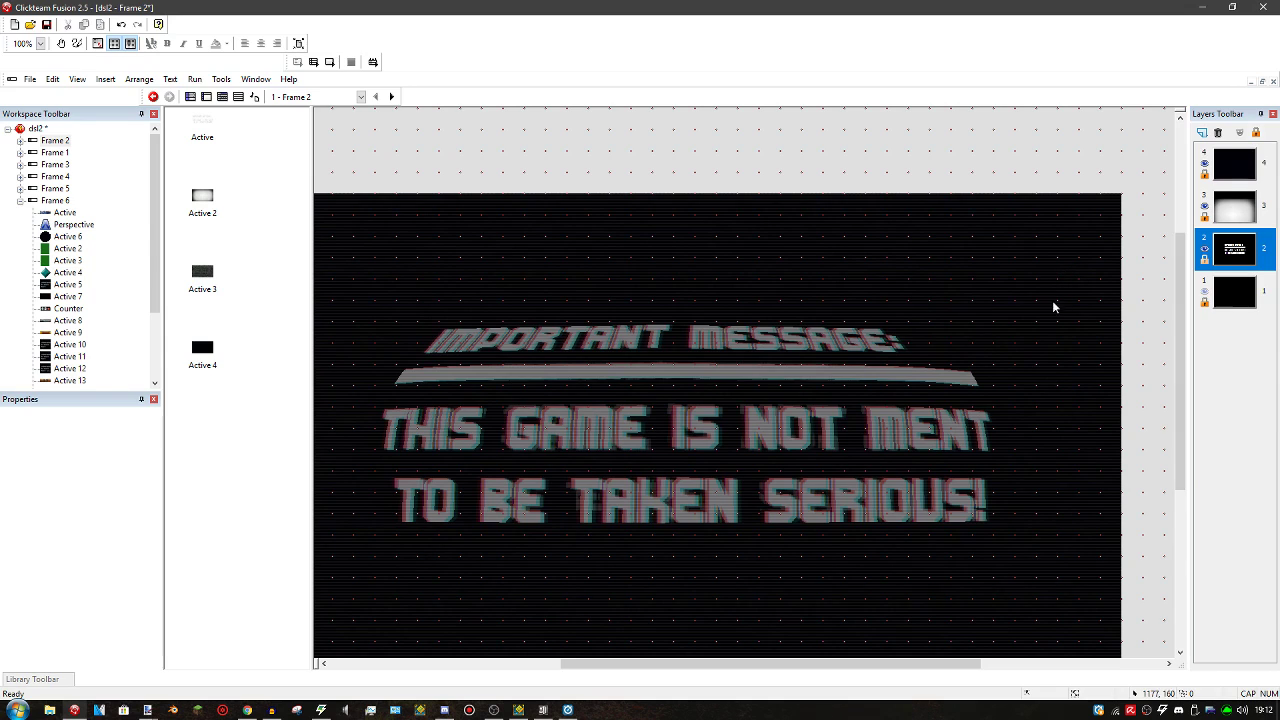
pyautogui.click(1235, 291)
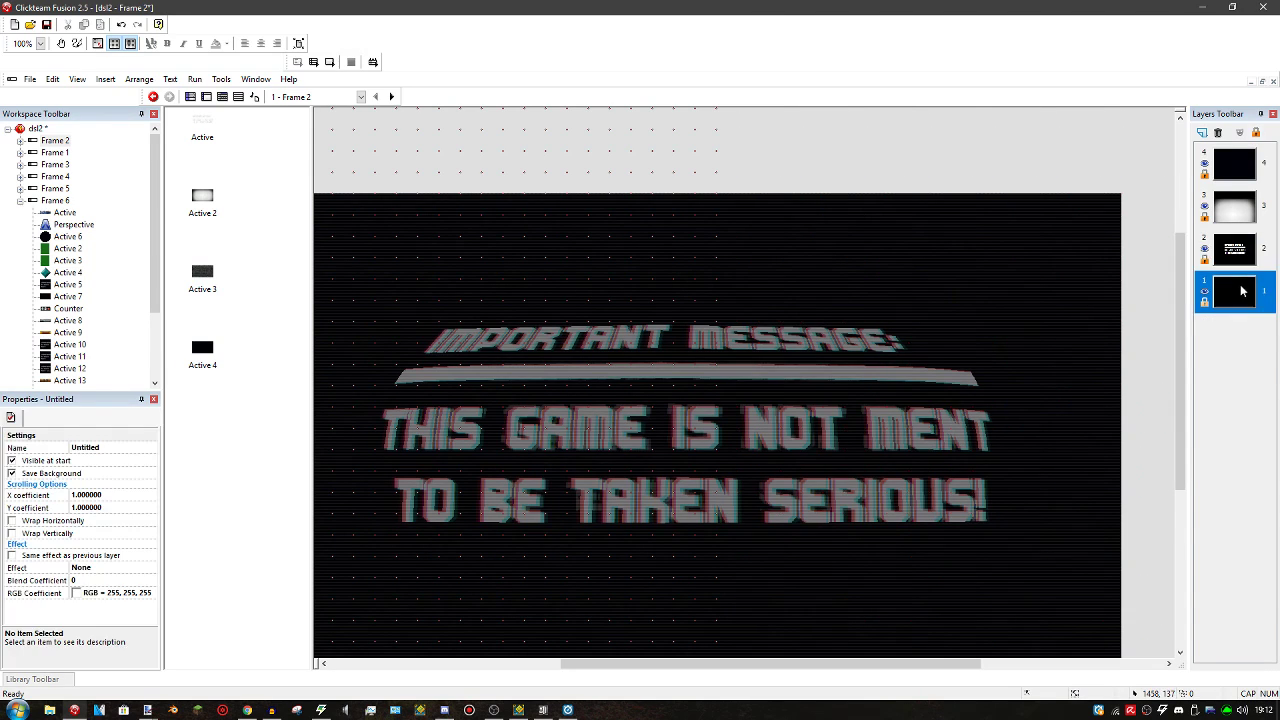
pyautogui.doubleClick(1074, 286)
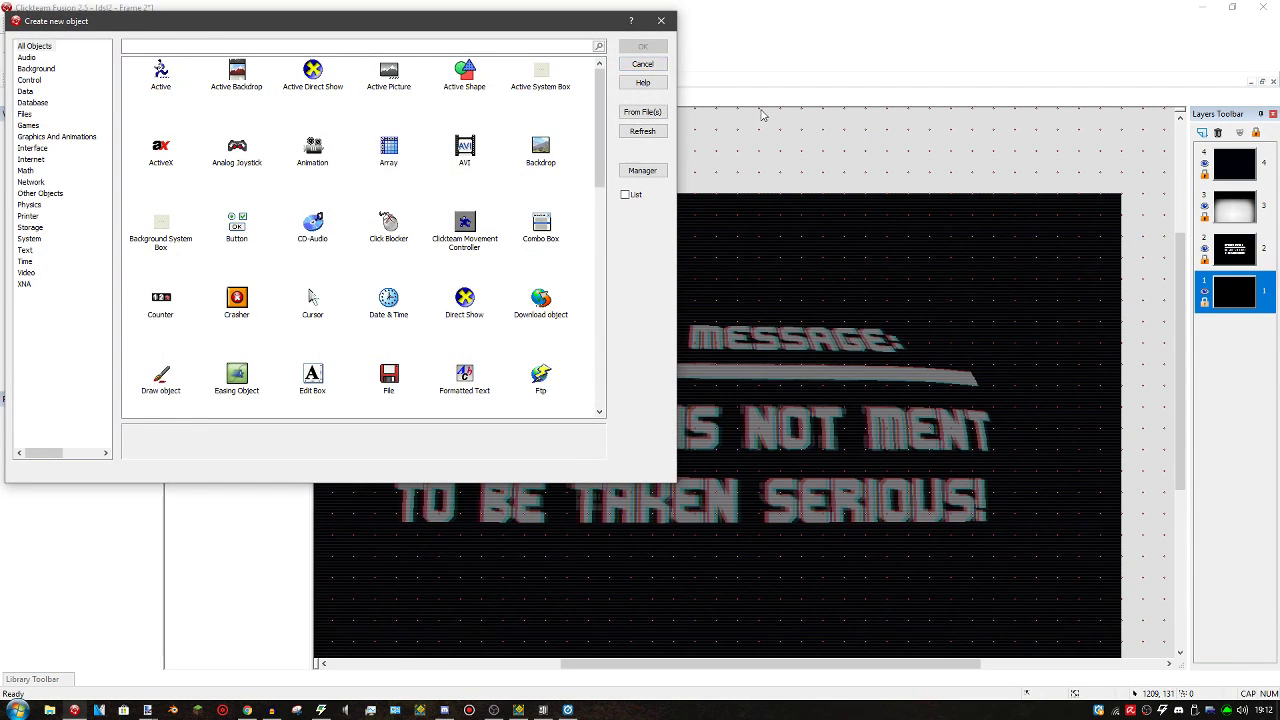
pyautogui.press('Escape')
pyautogui.click(1219, 212)
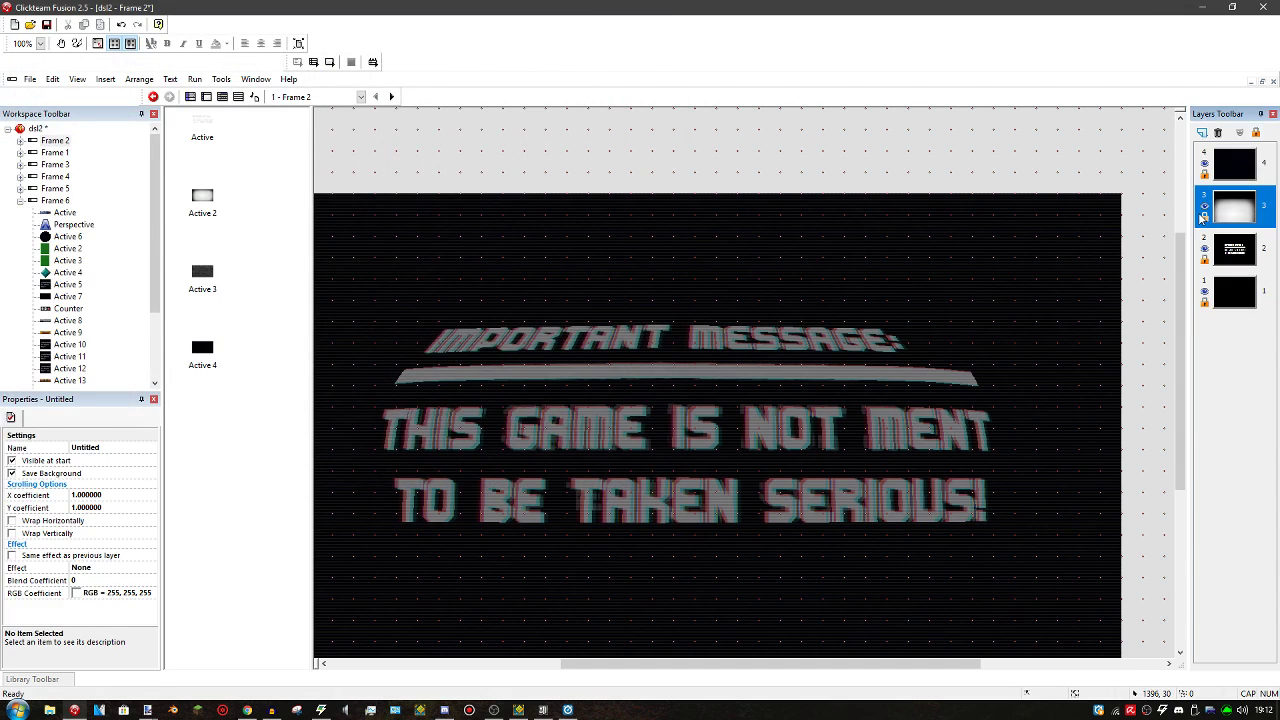
pyautogui.doubleClick(1030, 233)
pyautogui.press('Escape')
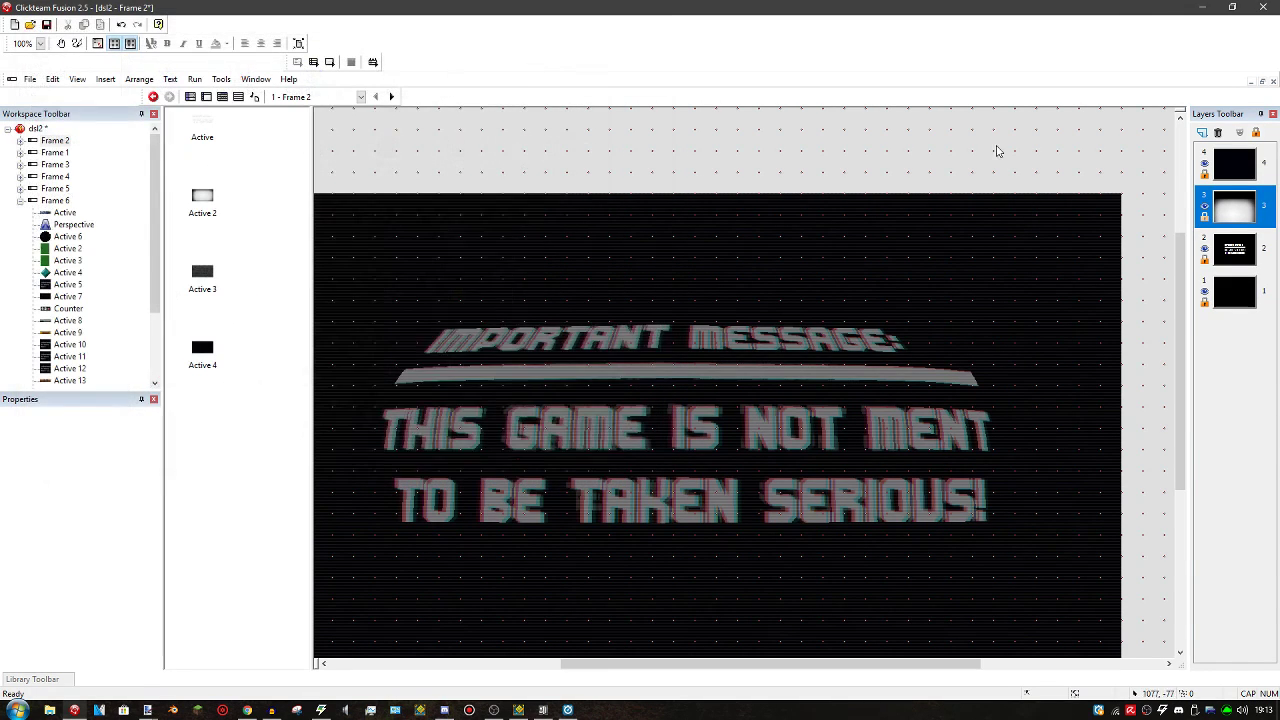
# Select the Active 4 object on Frame 2's layer 4 and inspect its image
pyautogui.click(1236, 172)
pyautogui.click(1017, 244)
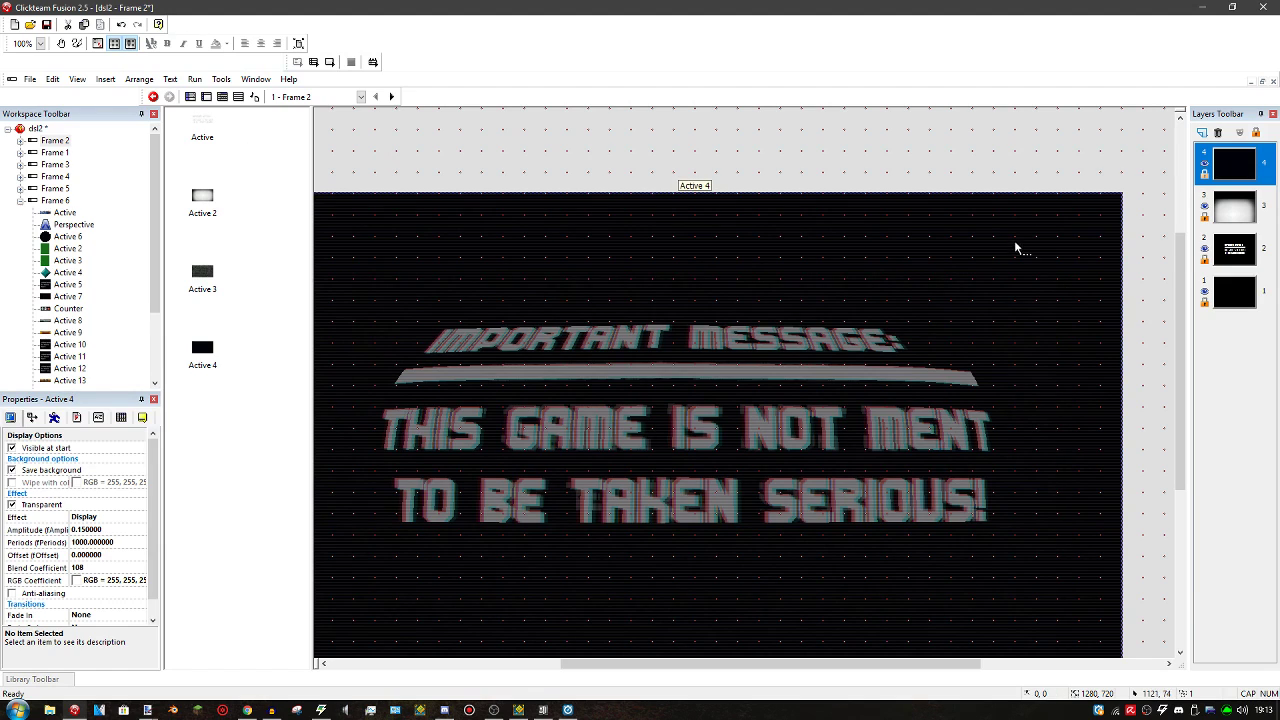
pyautogui.doubleClick(1014, 241)
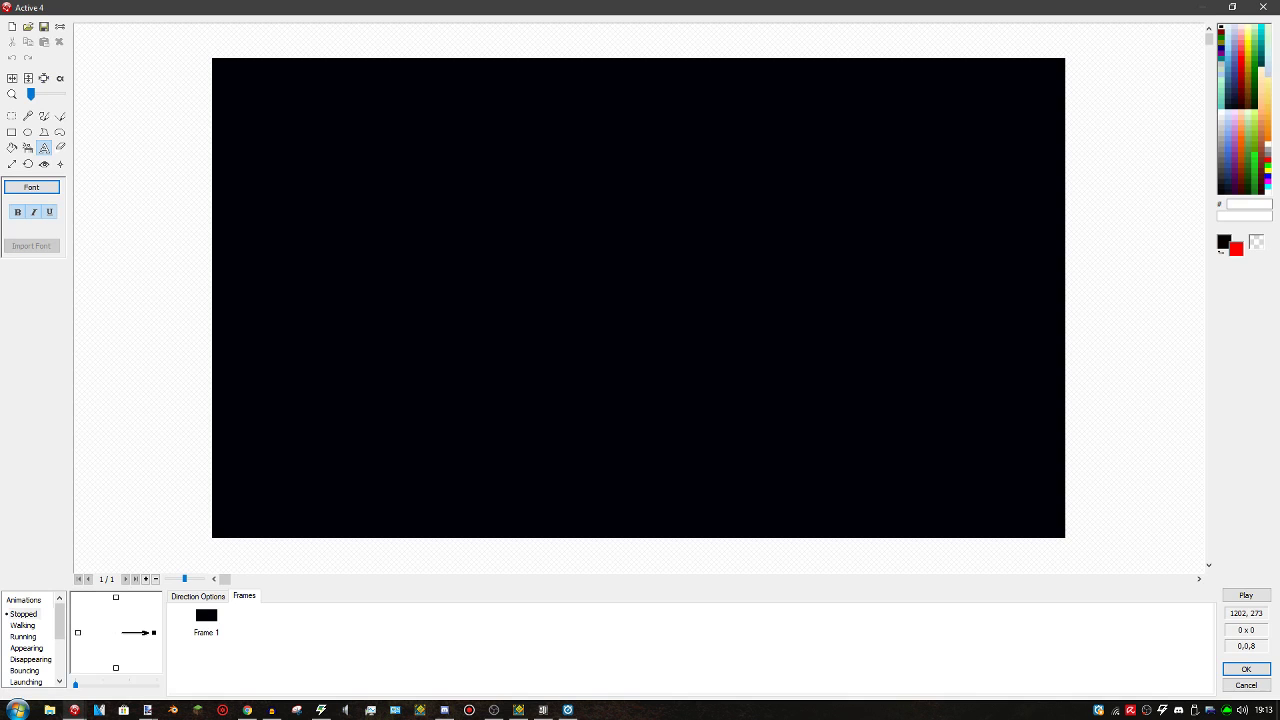
pyautogui.click(1244, 669)
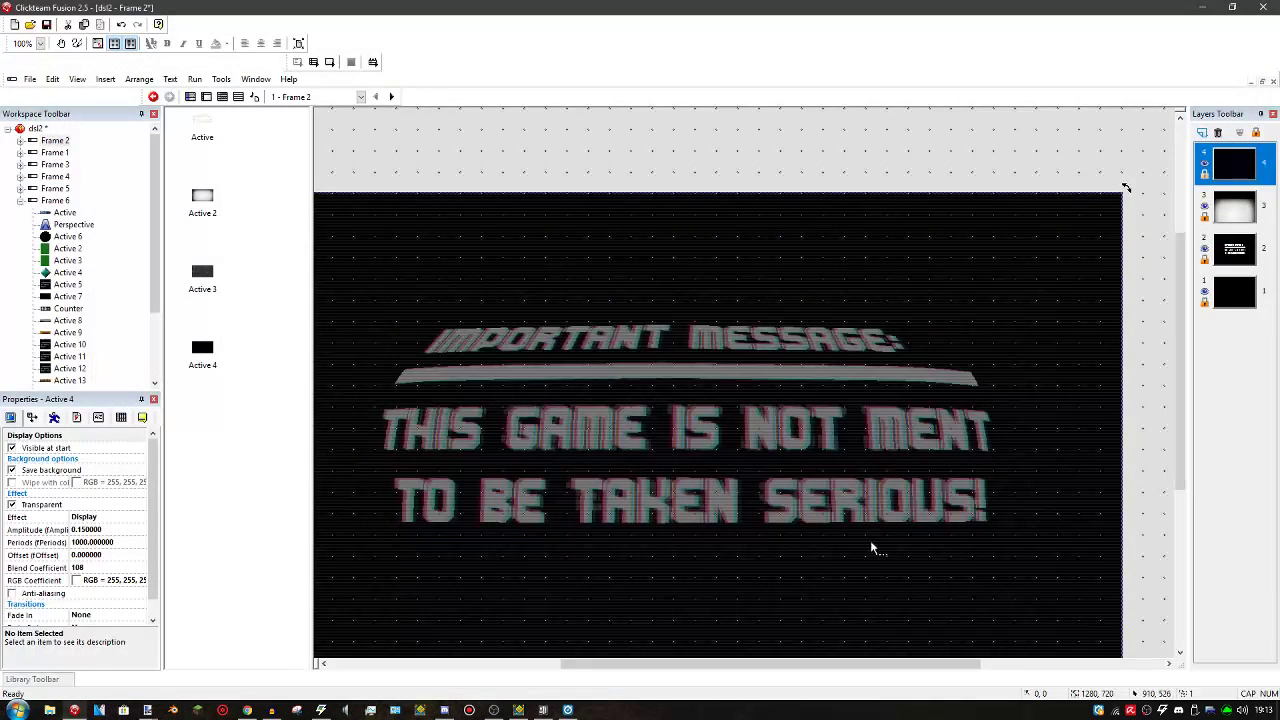
# Copy the Active 4 object from Frame 2's top layer and check the Lens object on layer 3
pyautogui.click(988, 292)
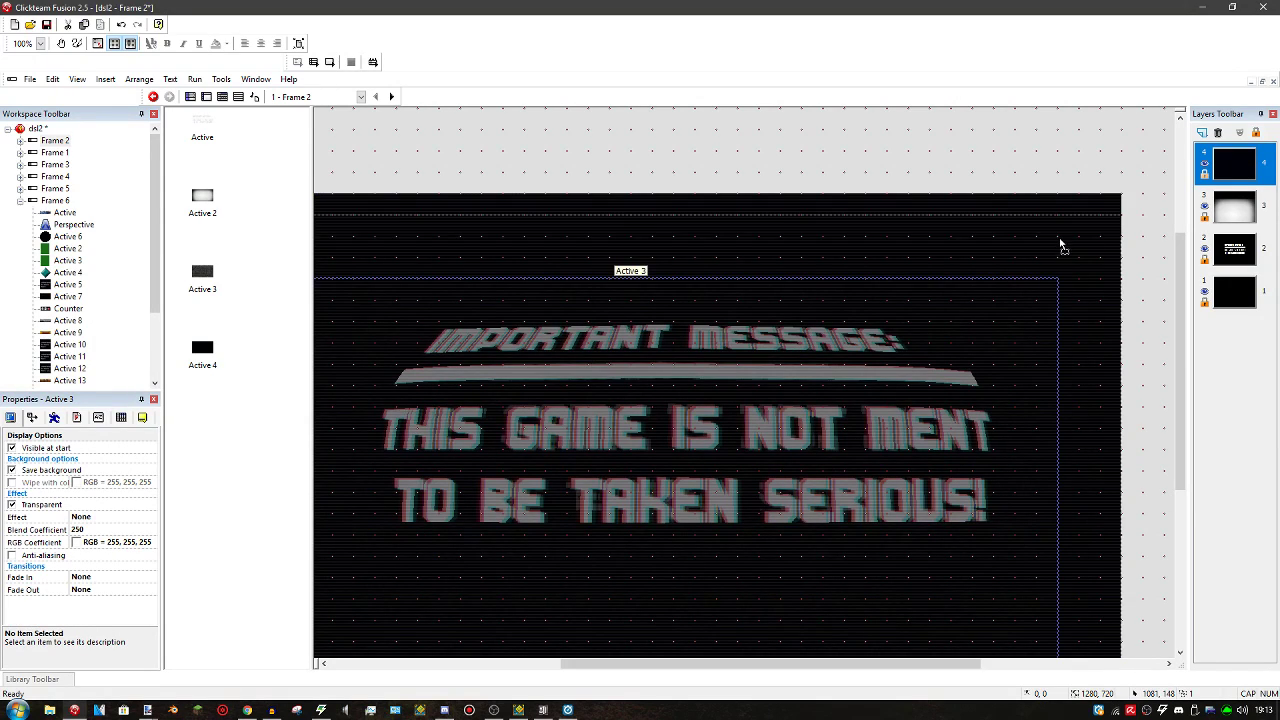
pyautogui.rightClick(1041, 210)
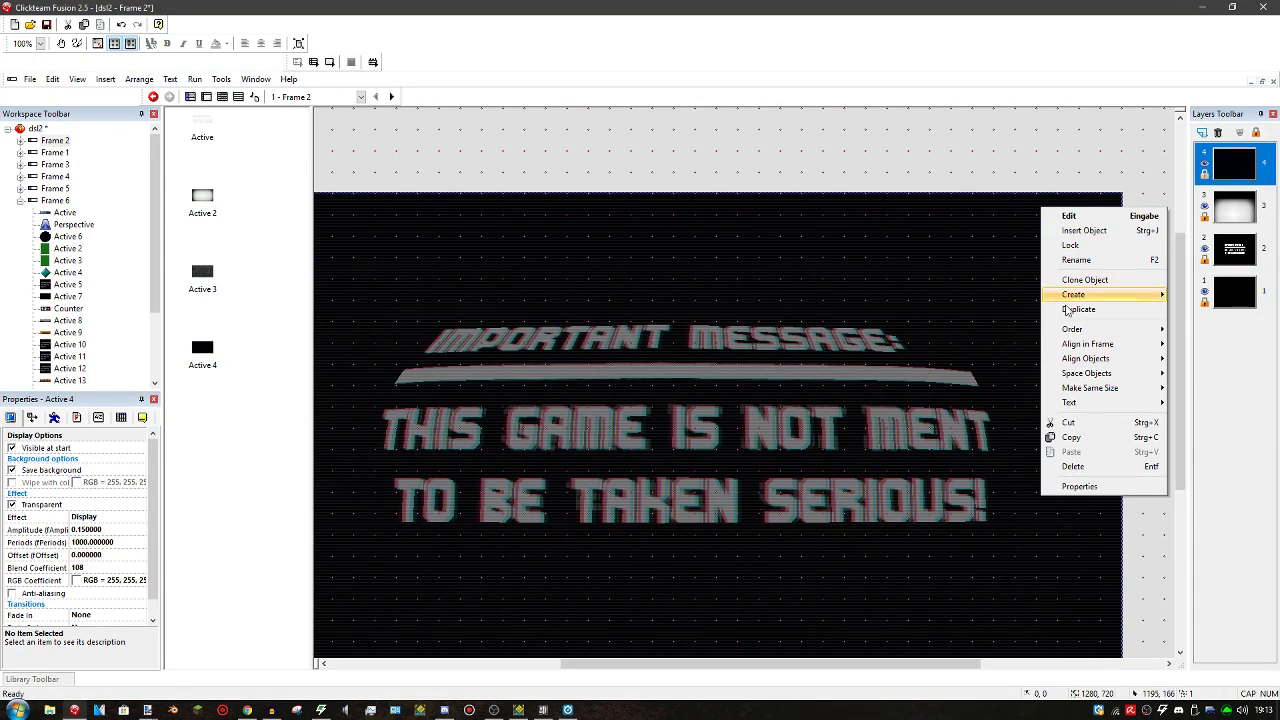
pyautogui.click(1078, 437)
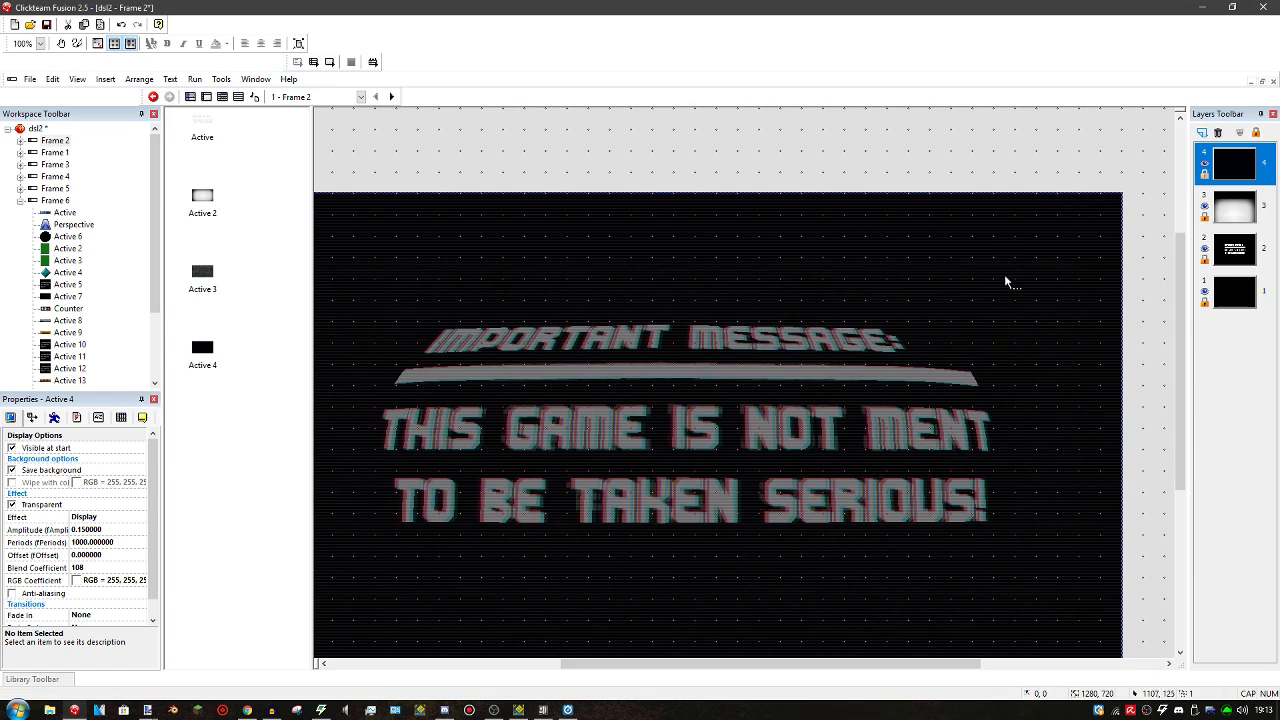
pyautogui.click(962, 267)
pyautogui.click(1027, 217)
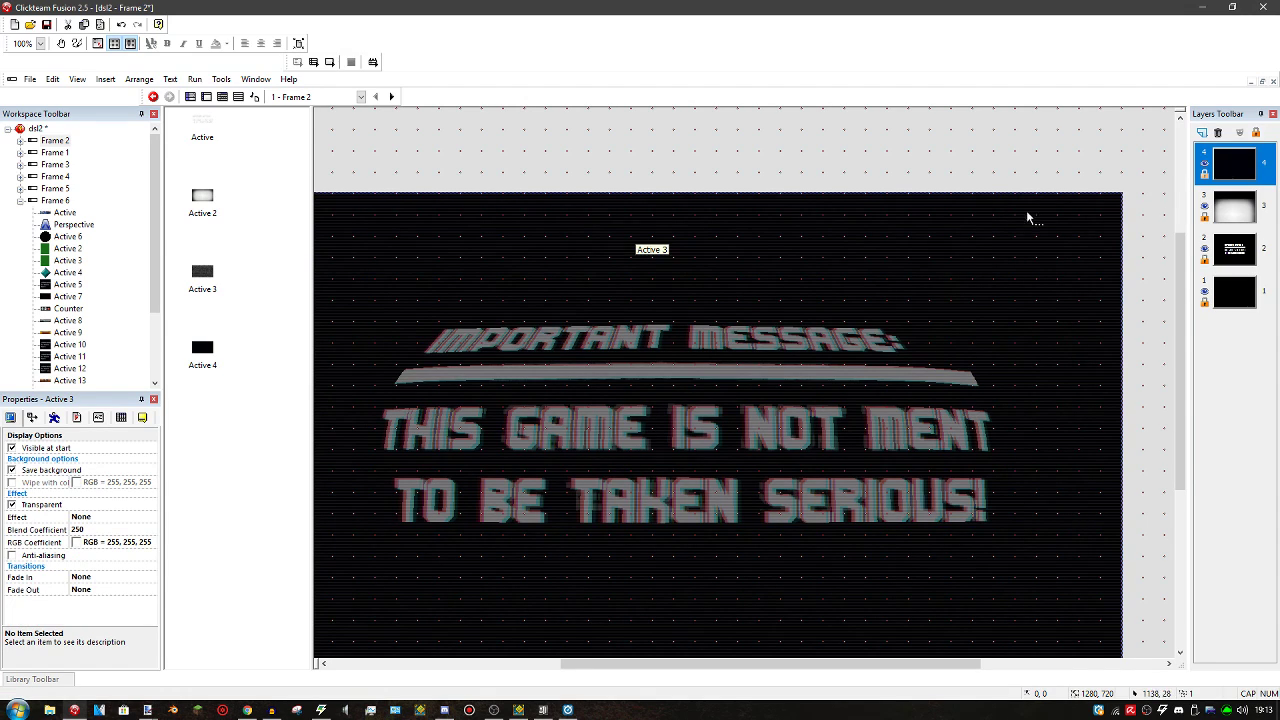
pyautogui.click(1214, 217)
pyautogui.click(937, 366)
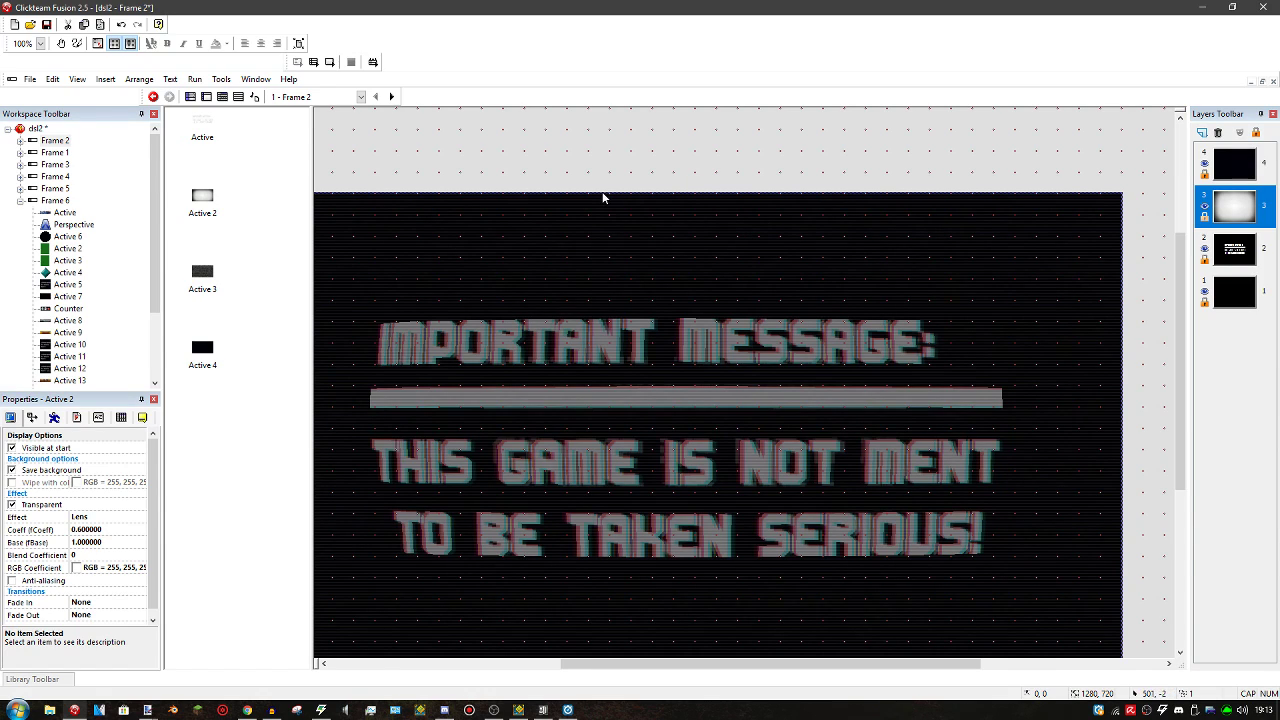
# Add a new top layer to Frame 1 and paste the copied Display-effect object onto it at 0, 0
pyautogui.click(56, 152)
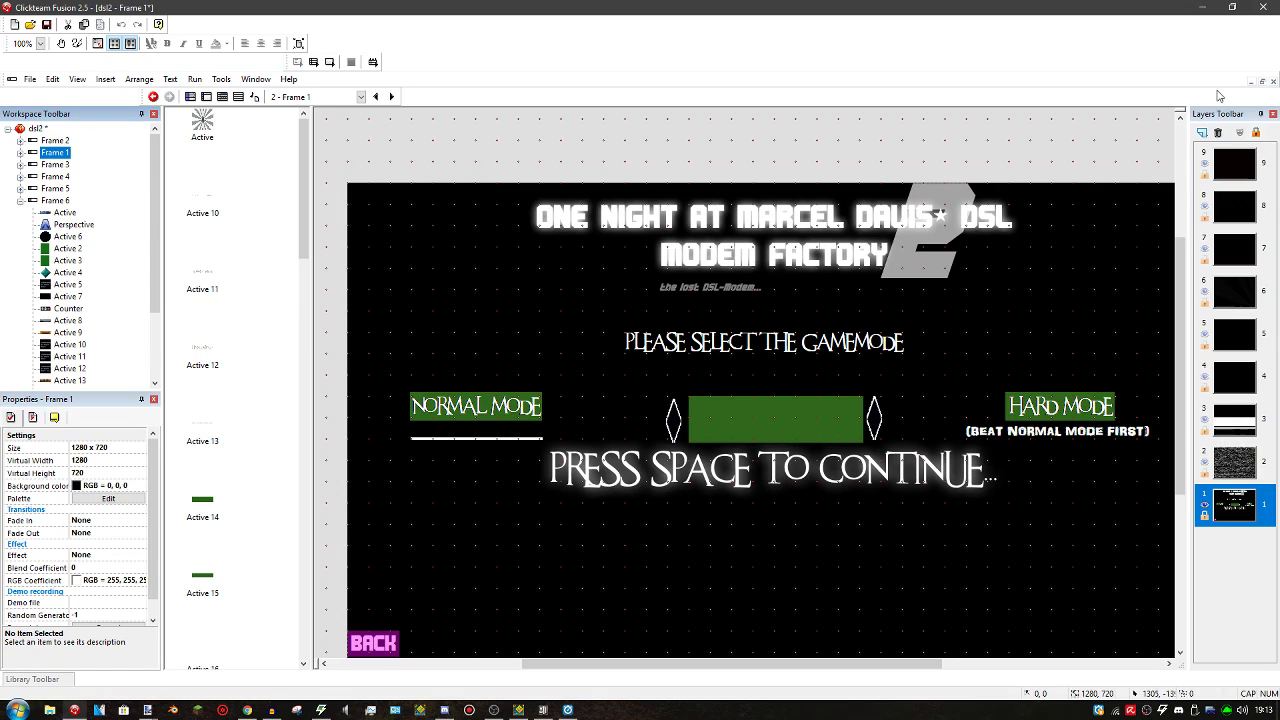
pyautogui.click(1202, 132)
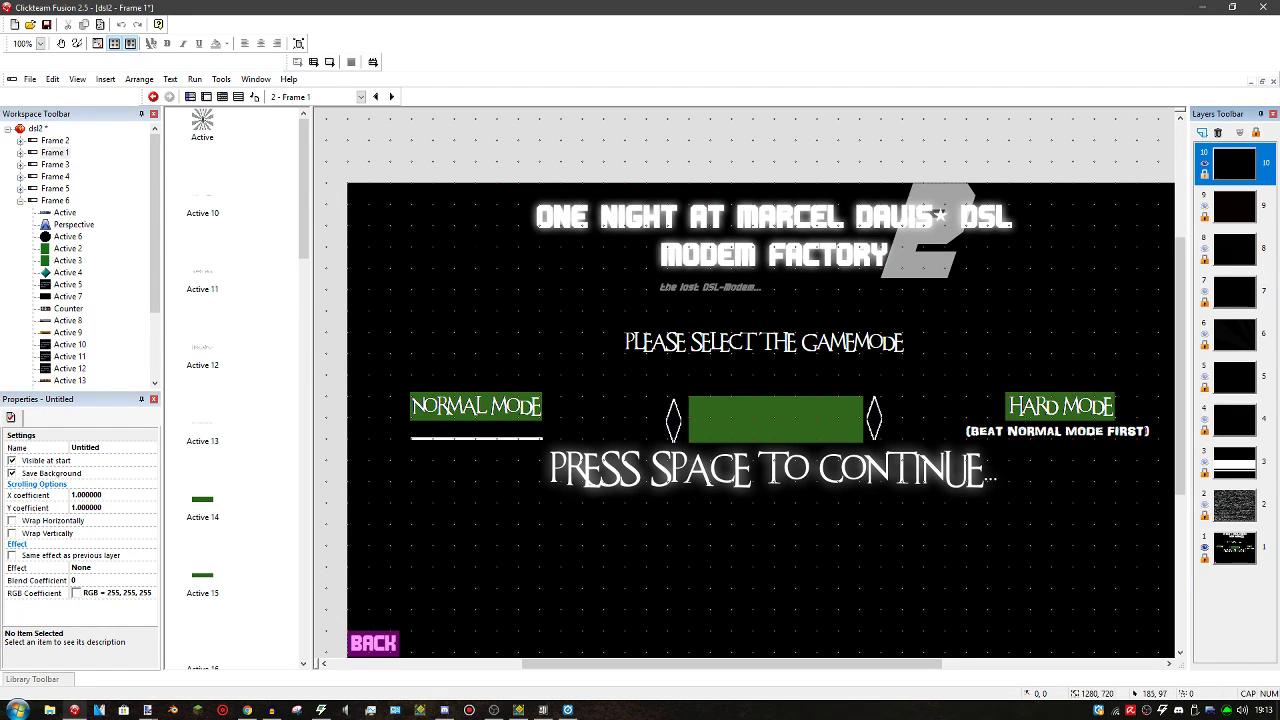
pyautogui.hotkey('ctrl', 'v')
pyautogui.click(455, 221)
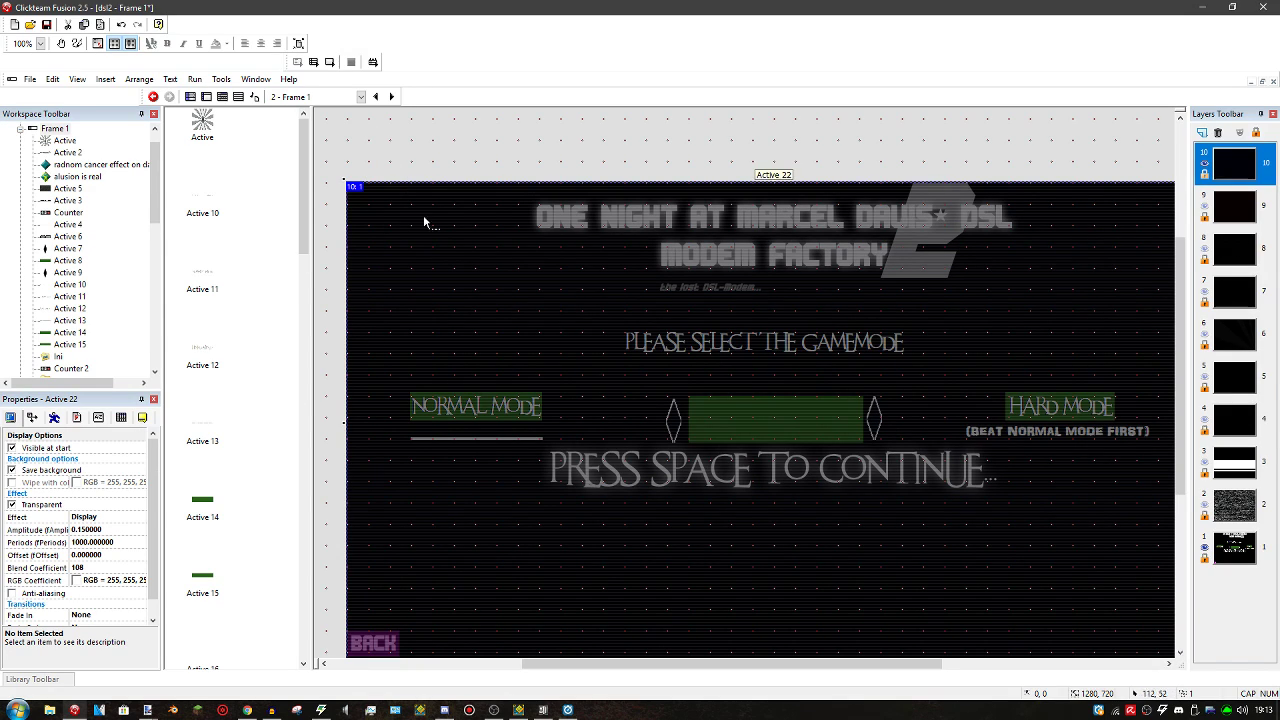
# Stretch the pasted overlay upward to 1280 x 744 and set its movement type to Path
pyautogui.moveTo(773, 176); pyautogui.dragTo(743, 166)
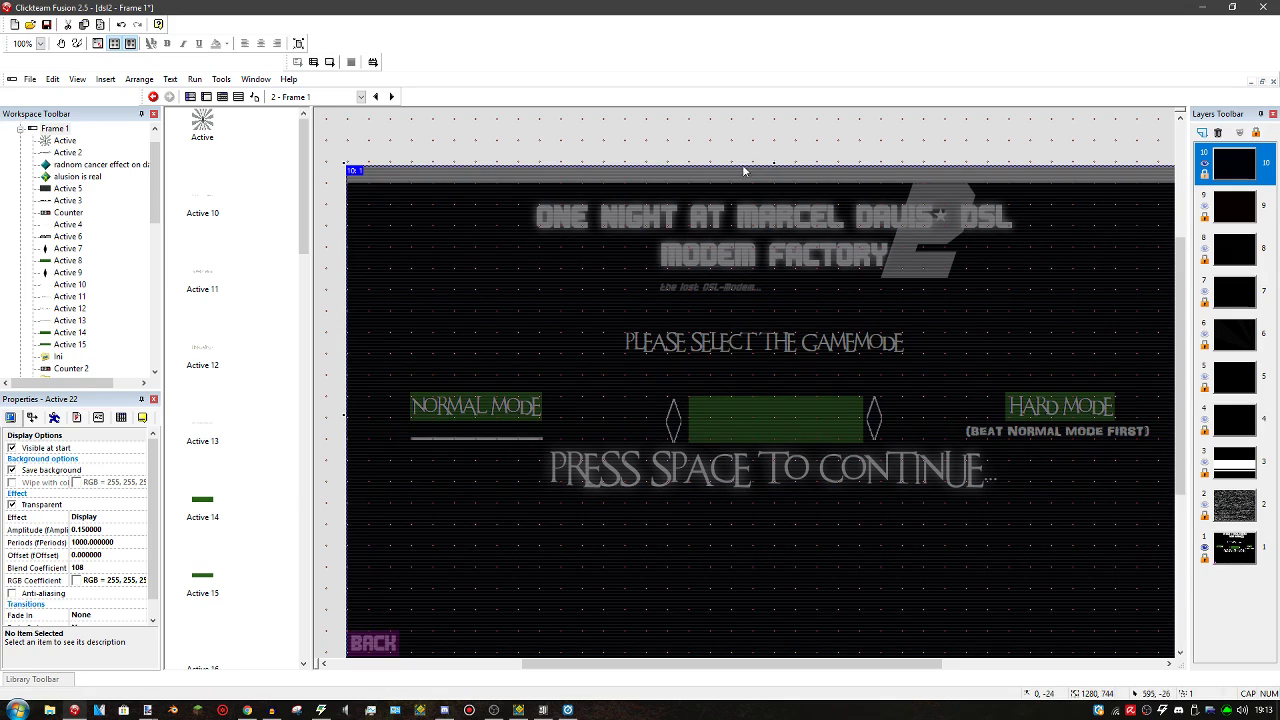
pyautogui.click(55, 417)
pyautogui.click(96, 465)
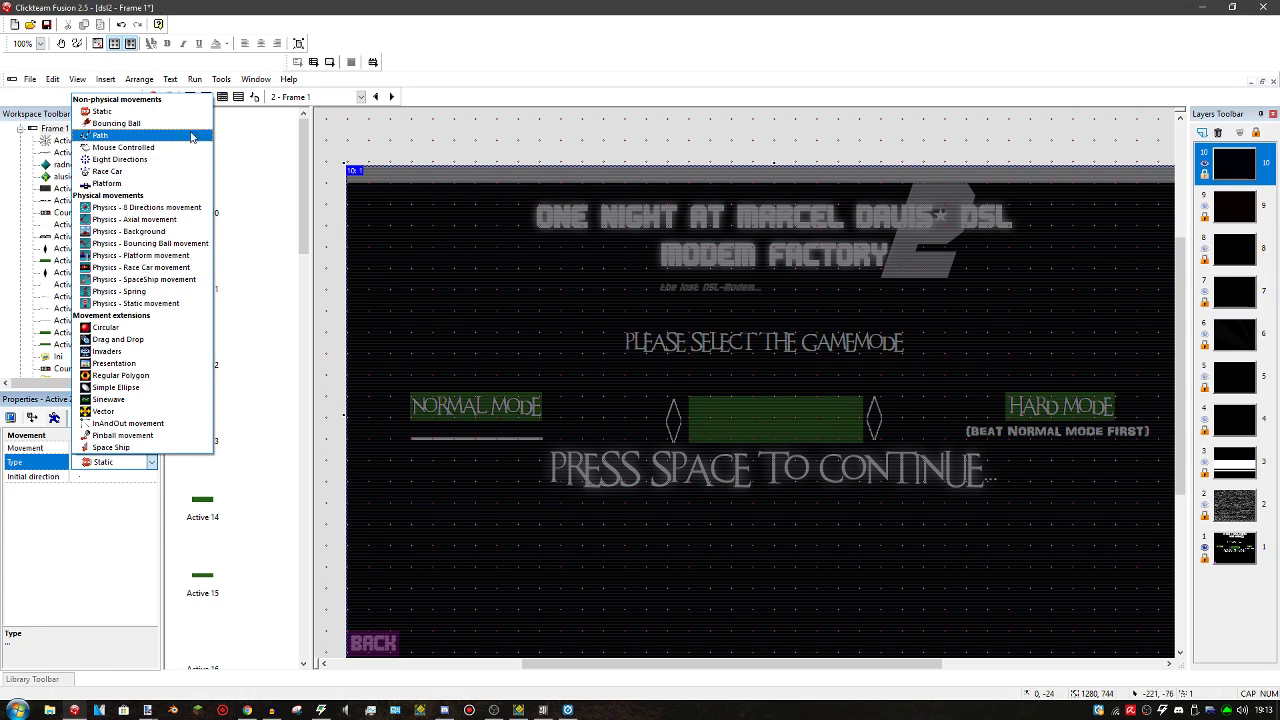
pyautogui.click(128, 136)
# Open the overlay's path movement for editing, make the path colour bright green, and draw a short vertical path line
pyautogui.scroll(-2, 679, 404)
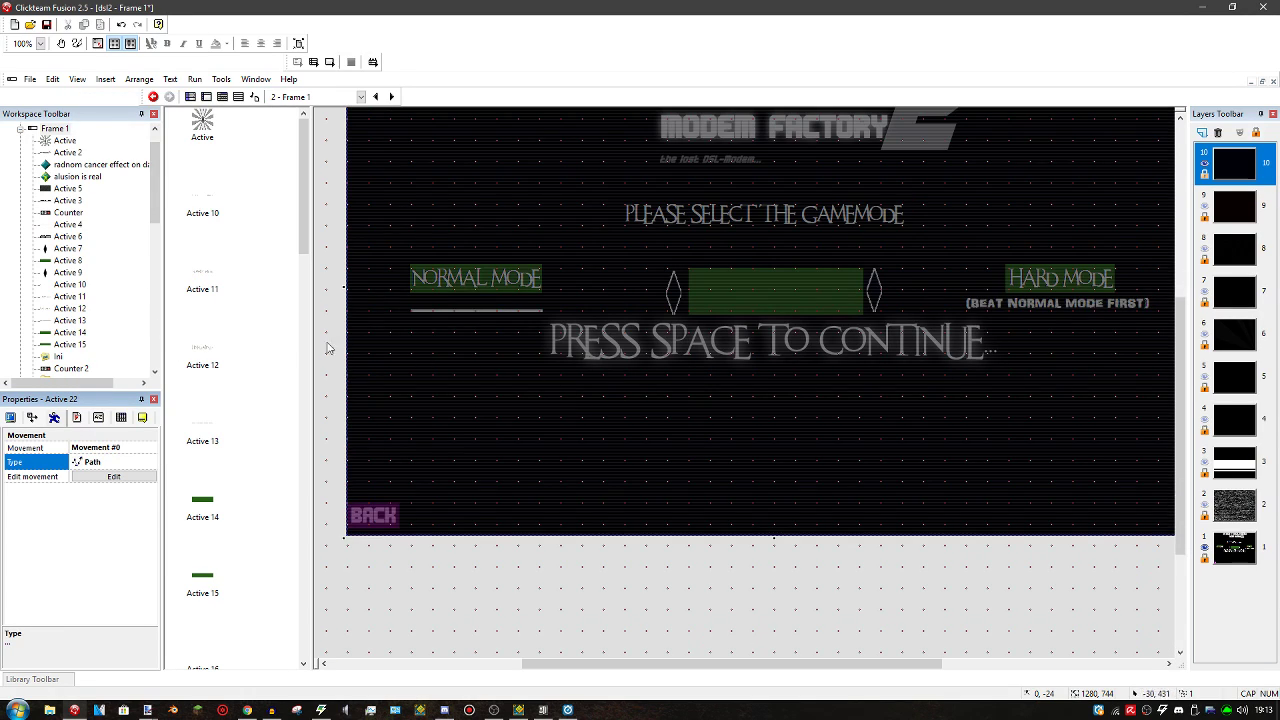
pyautogui.click(92, 476)
pyautogui.click(240, 292)
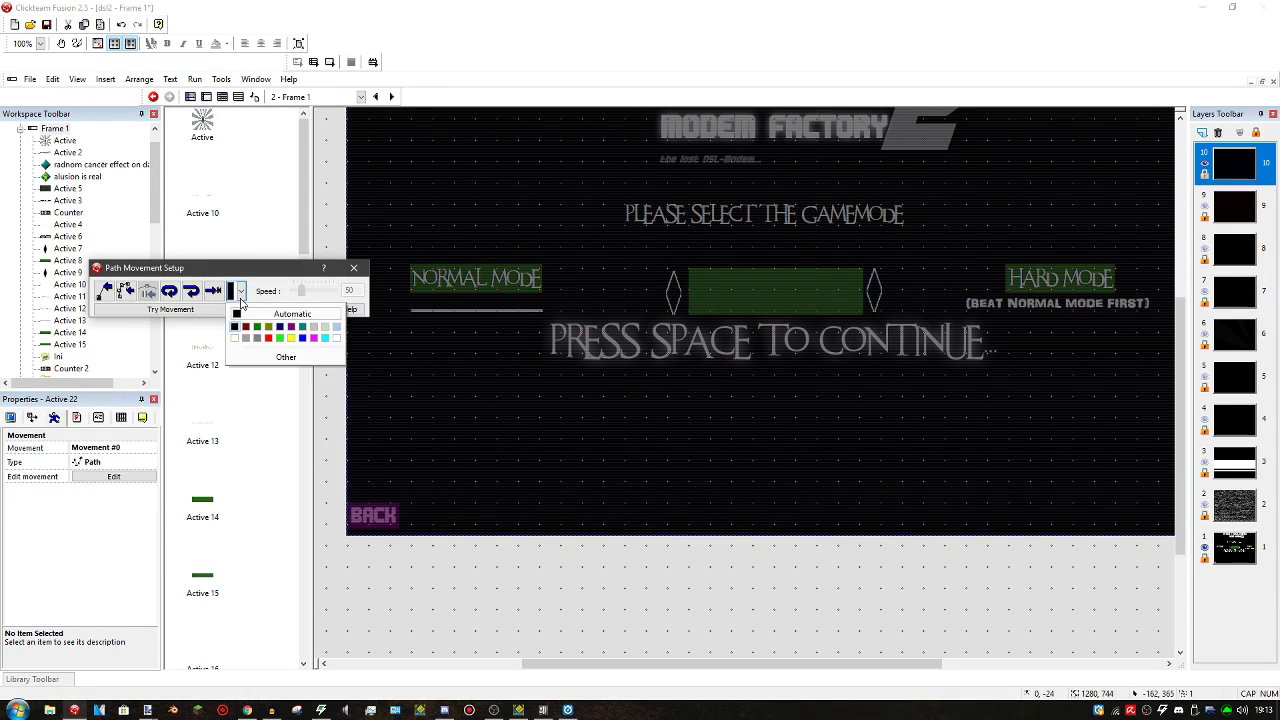
pyautogui.click(277, 338)
pyautogui.click(107, 290)
pyautogui.click(383, 353)
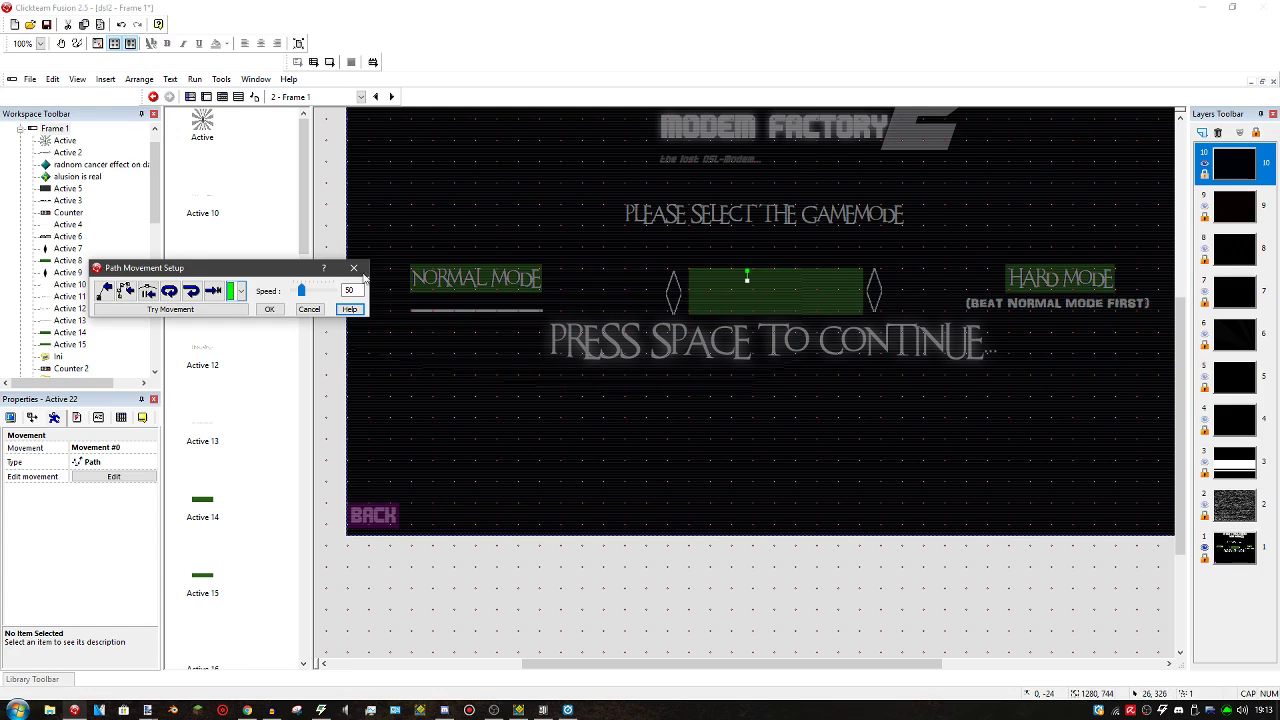
# Loop the path with repositioning at its end, set the speed to 10, preview the movement, and accept the path setup
pyautogui.click(170, 309)
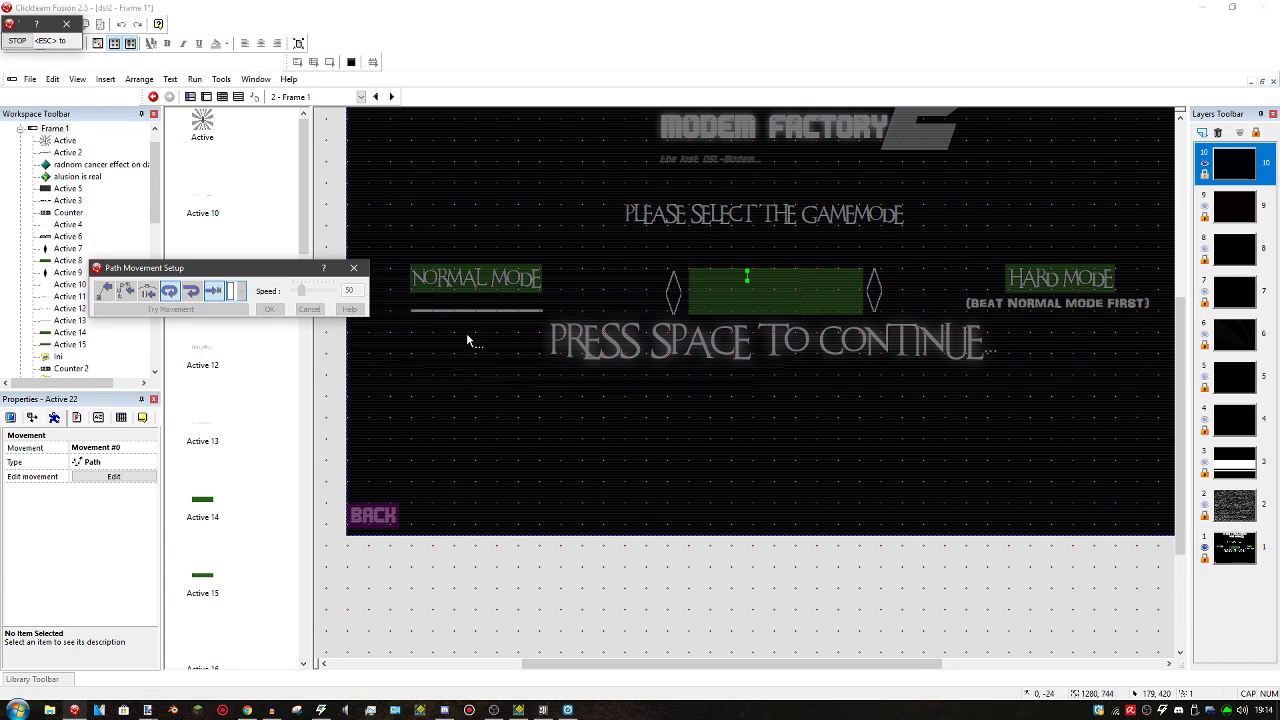
pyautogui.press('Escape')
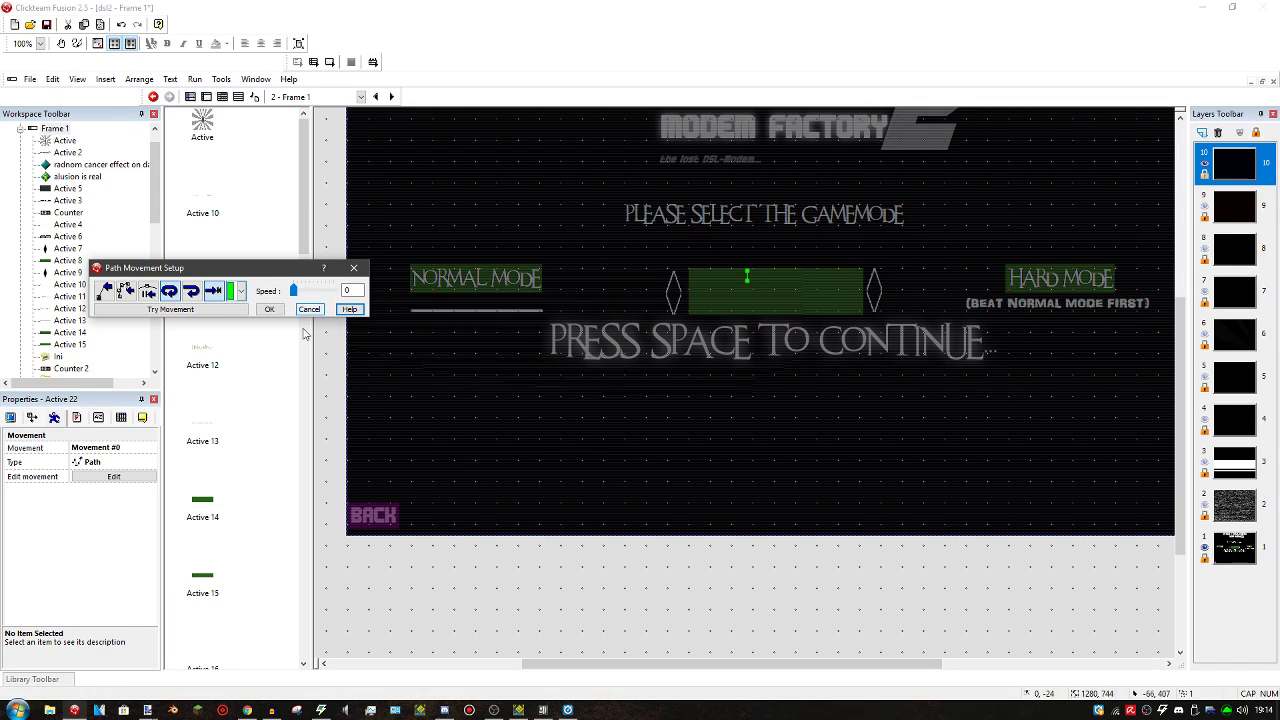
pyautogui.click(217, 311)
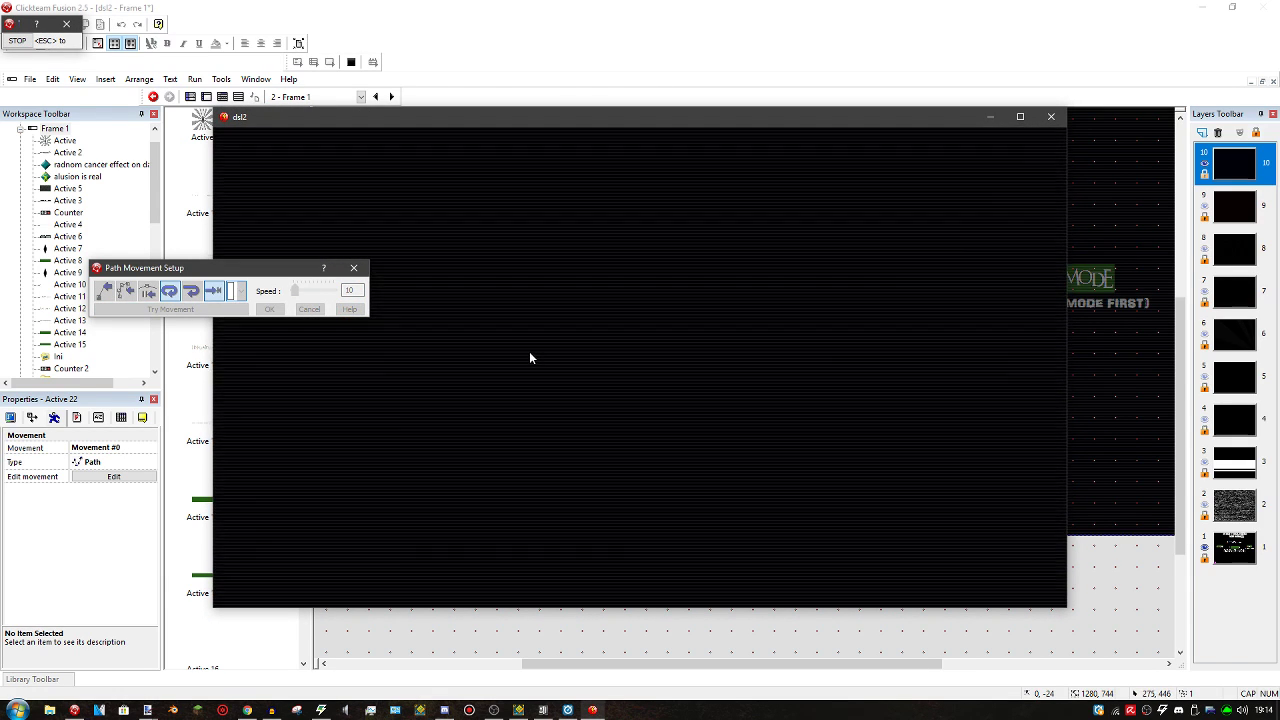
pyautogui.press('Escape')
pyautogui.click(748, 281)
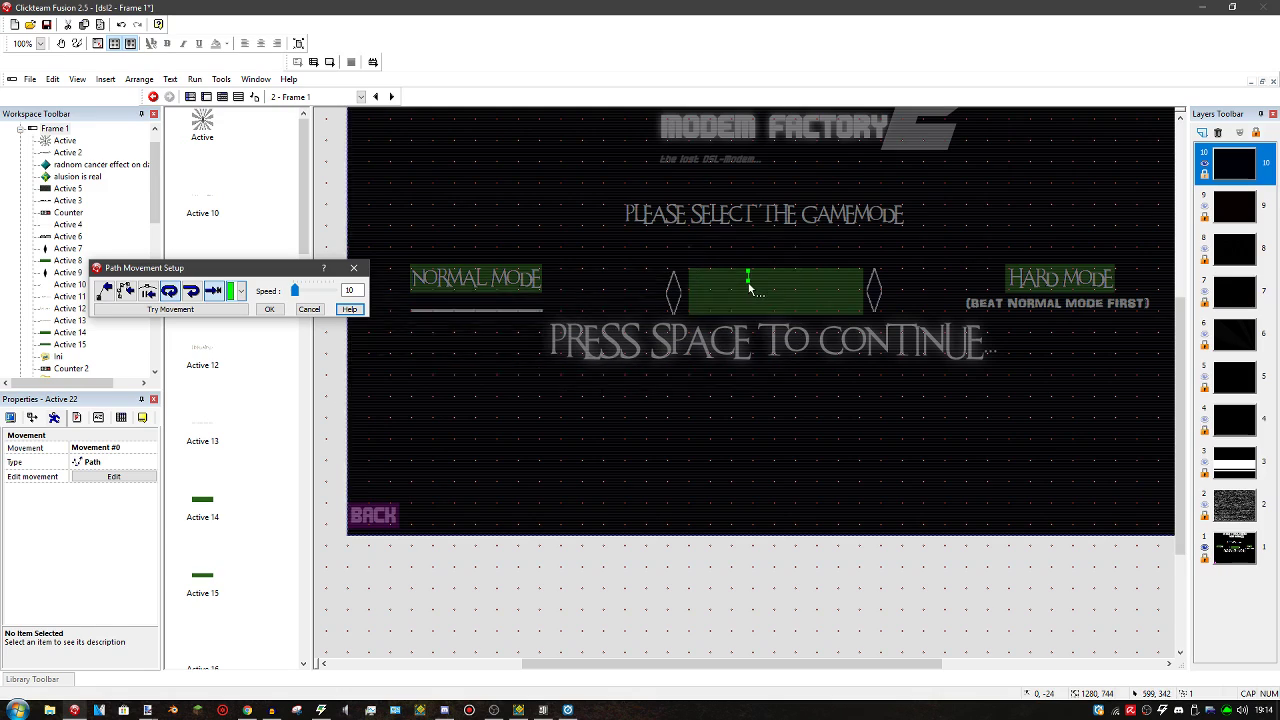
pyautogui.click(276, 310)
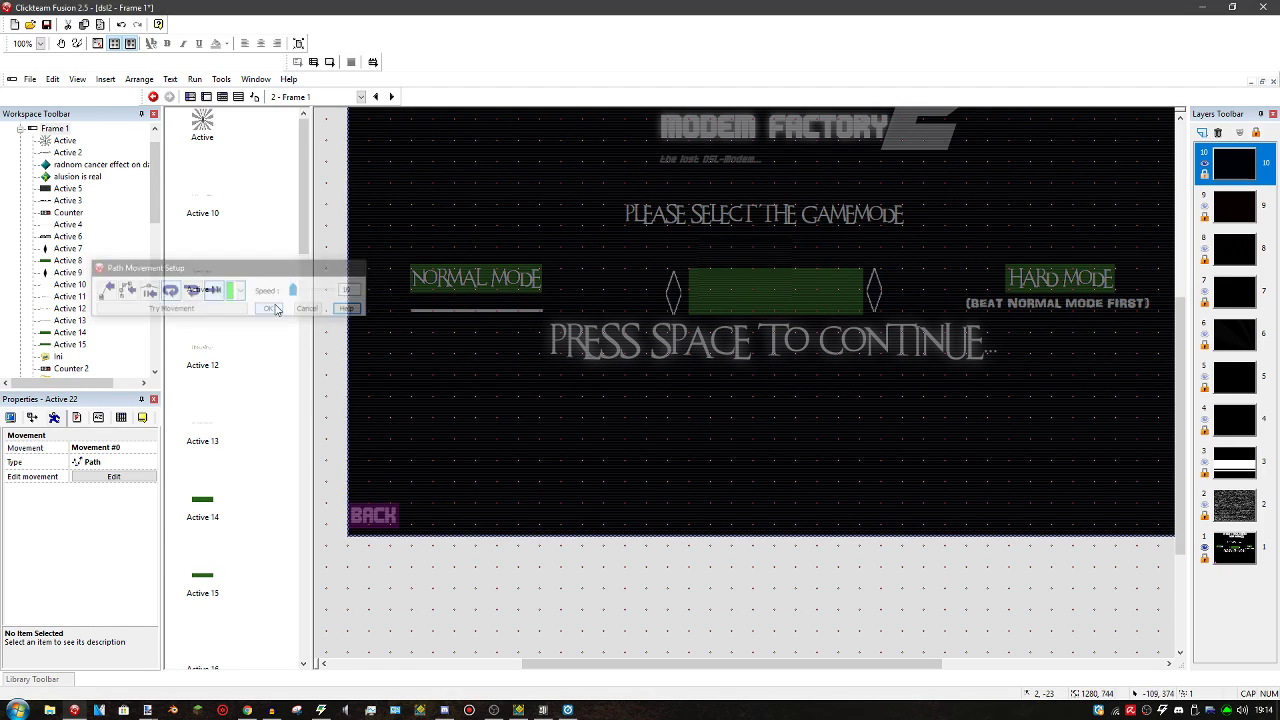
# Test-run Frame 1 in a maximised window, check the Play Game, Back and gamemode selection screens, and close the game
pyautogui.click(333, 62)
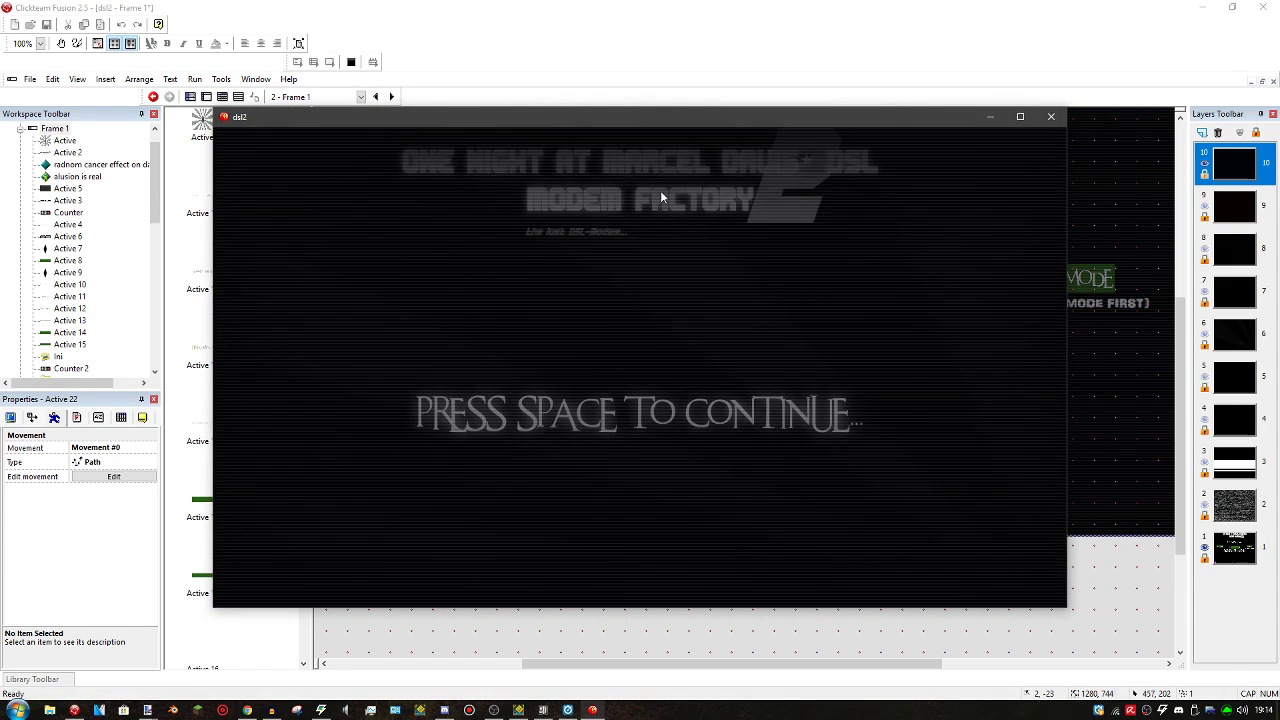
pyautogui.press('space')
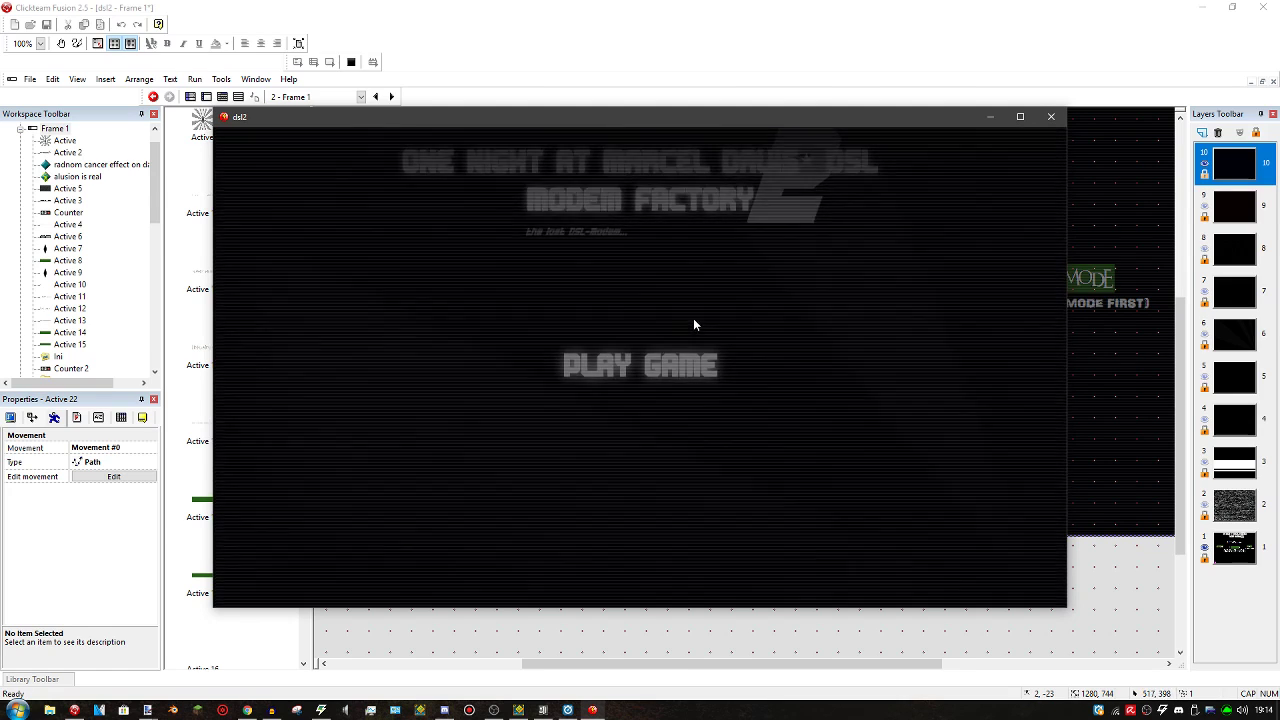
pyautogui.click(1020, 116)
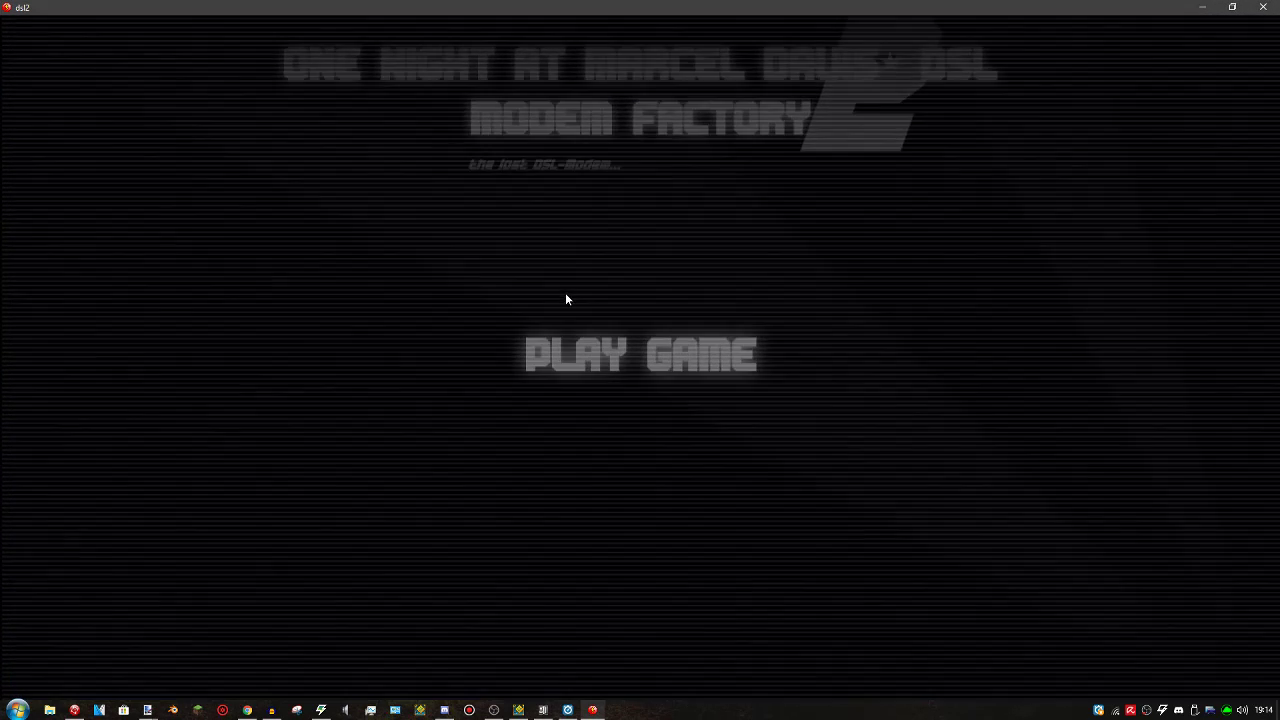
pyautogui.click(631, 362)
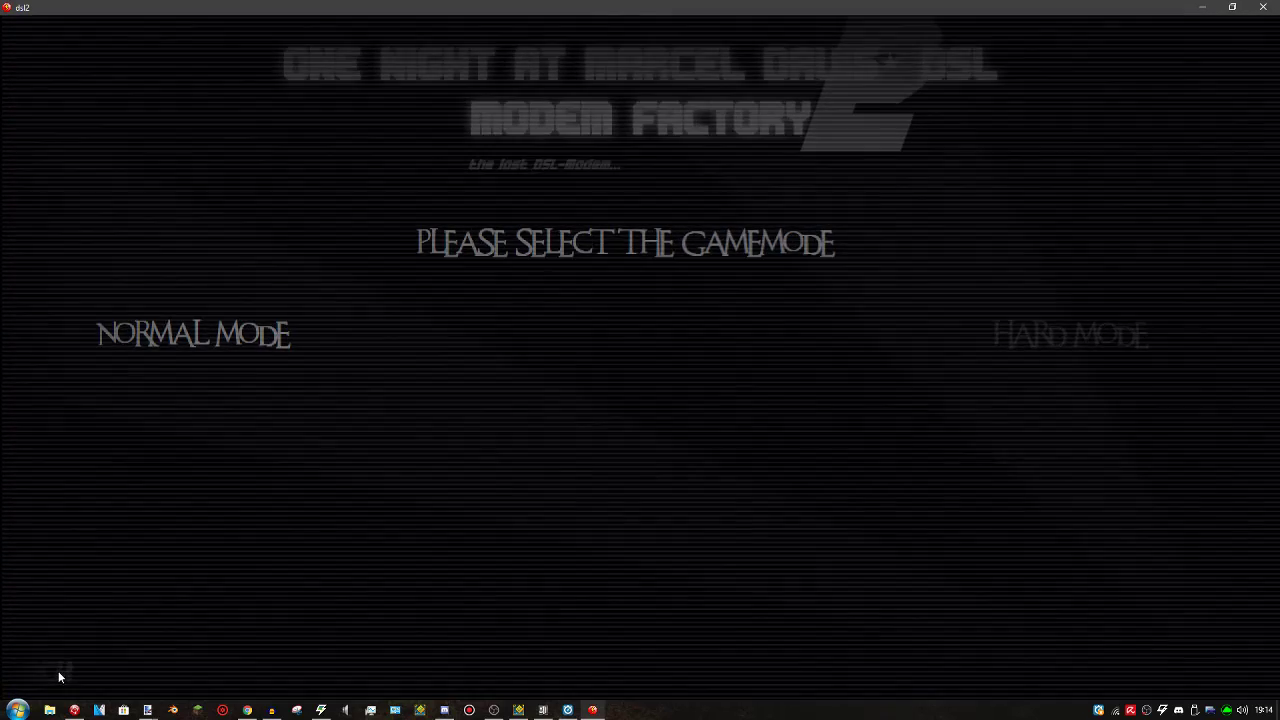
pyautogui.click(57, 672)
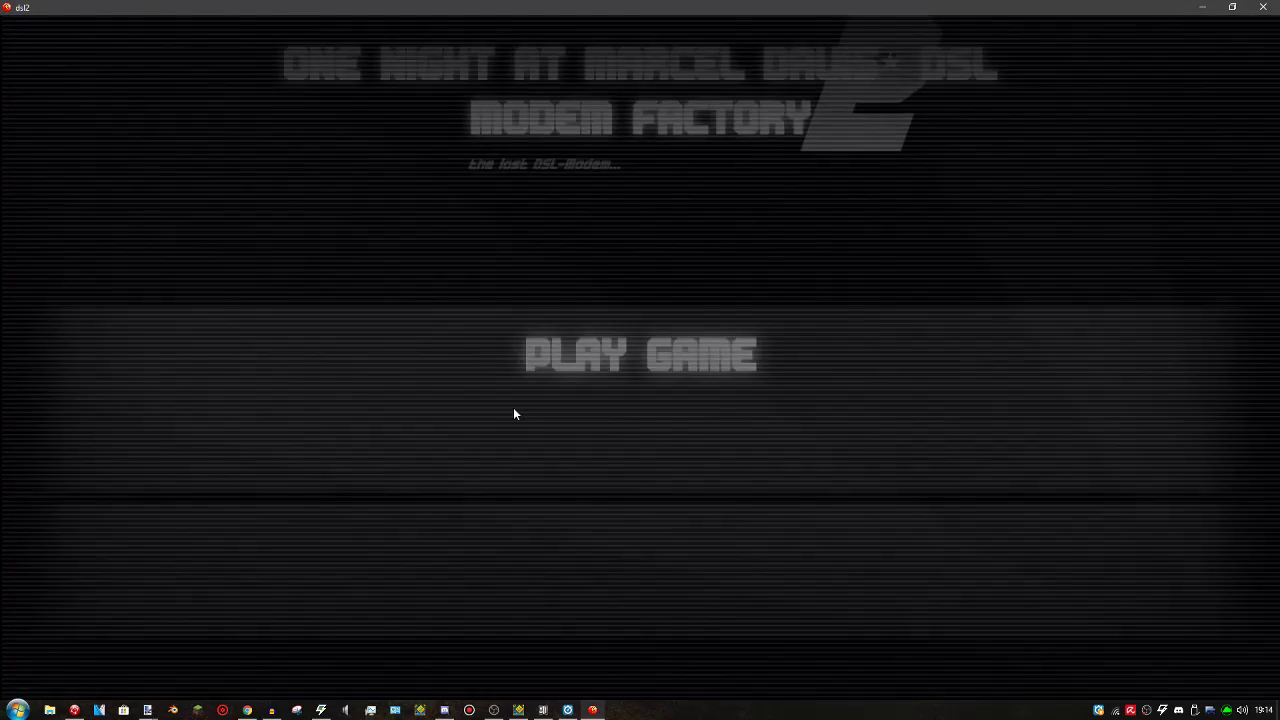
pyautogui.click(514, 413)
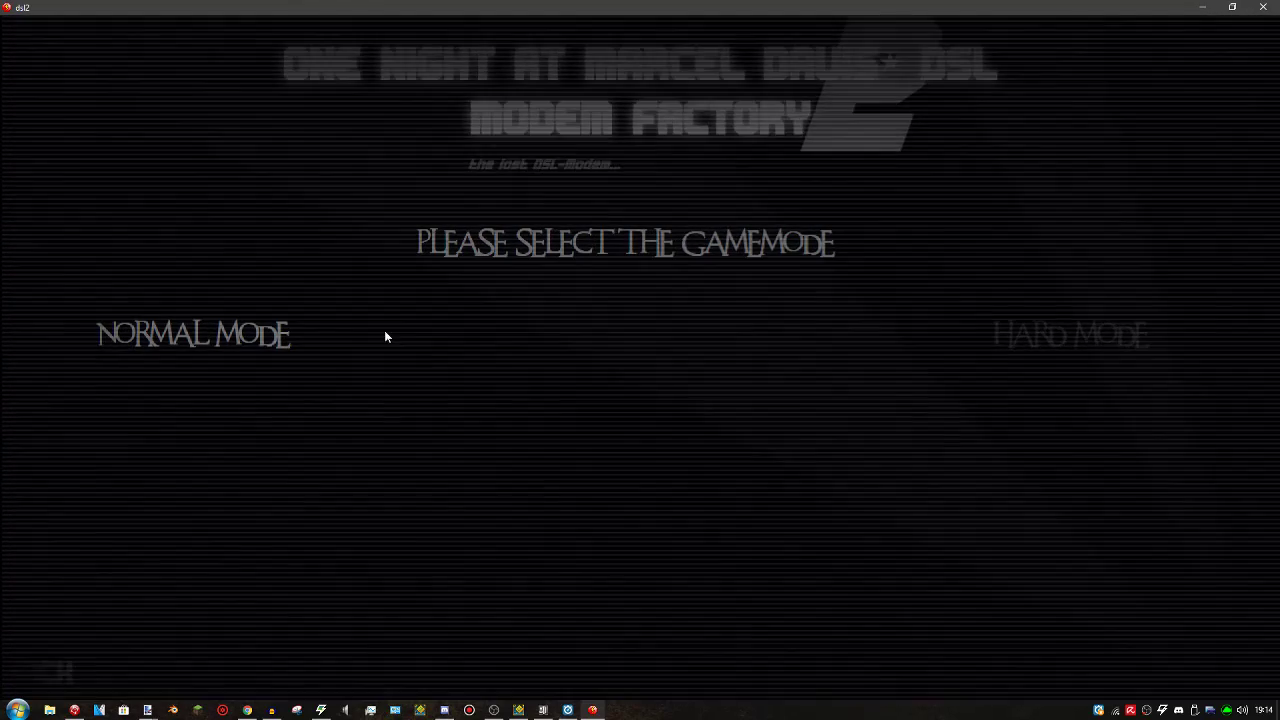
pyautogui.moveTo(999, 351)
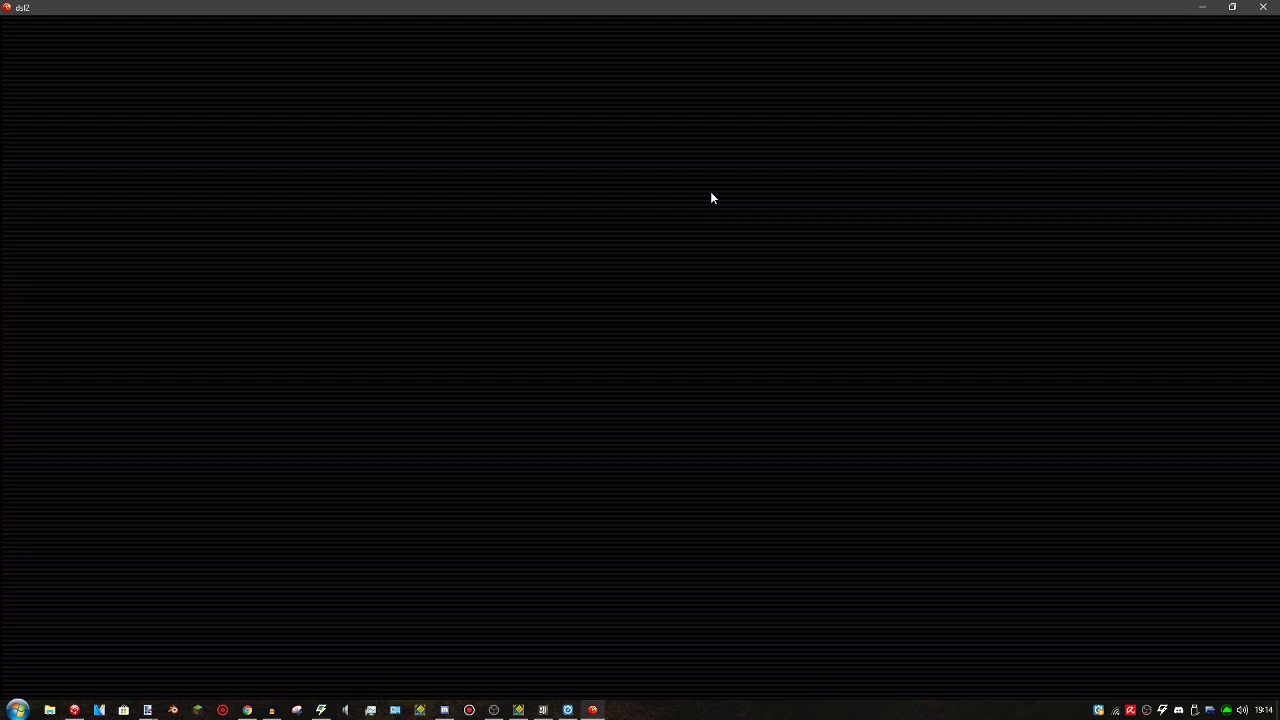
pyautogui.click(1263, 7)
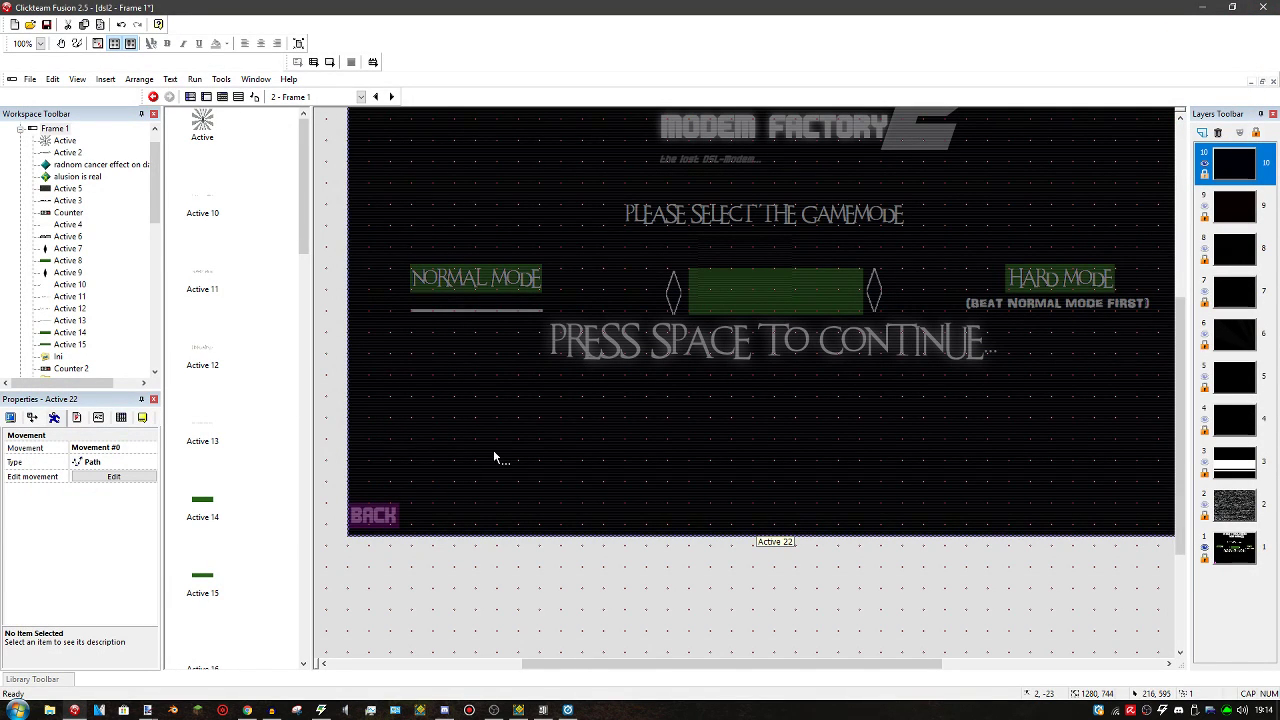
# Preview the overlay's path movement at speed 50, set its speed to 5, accept the path setup, and test-run Frame 1
pyautogui.click(138, 478)
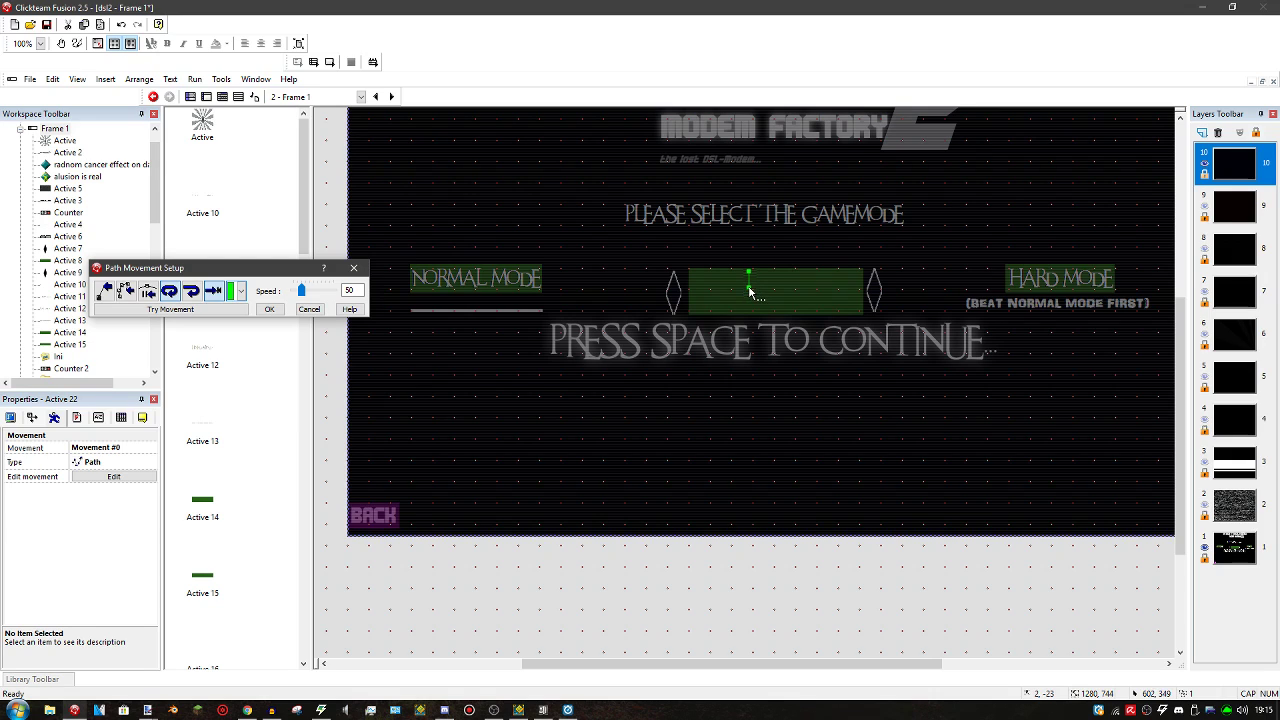
pyautogui.click(170, 309)
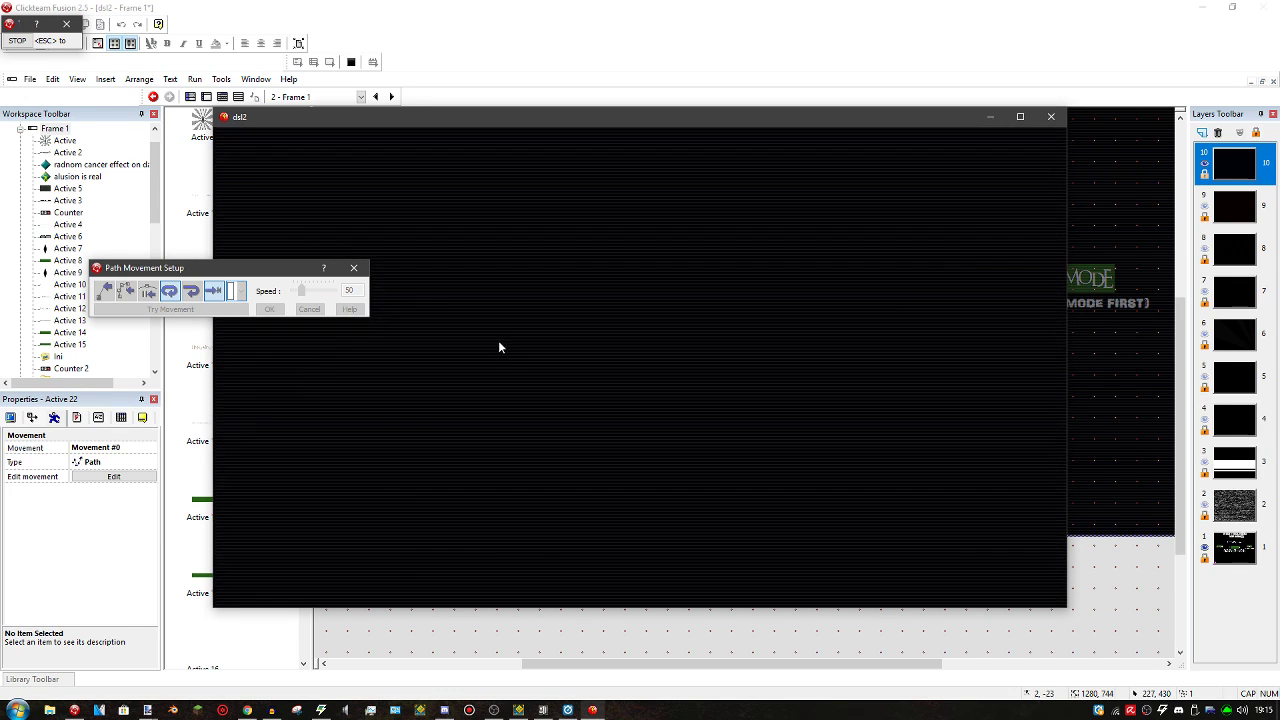
pyautogui.press('Escape')
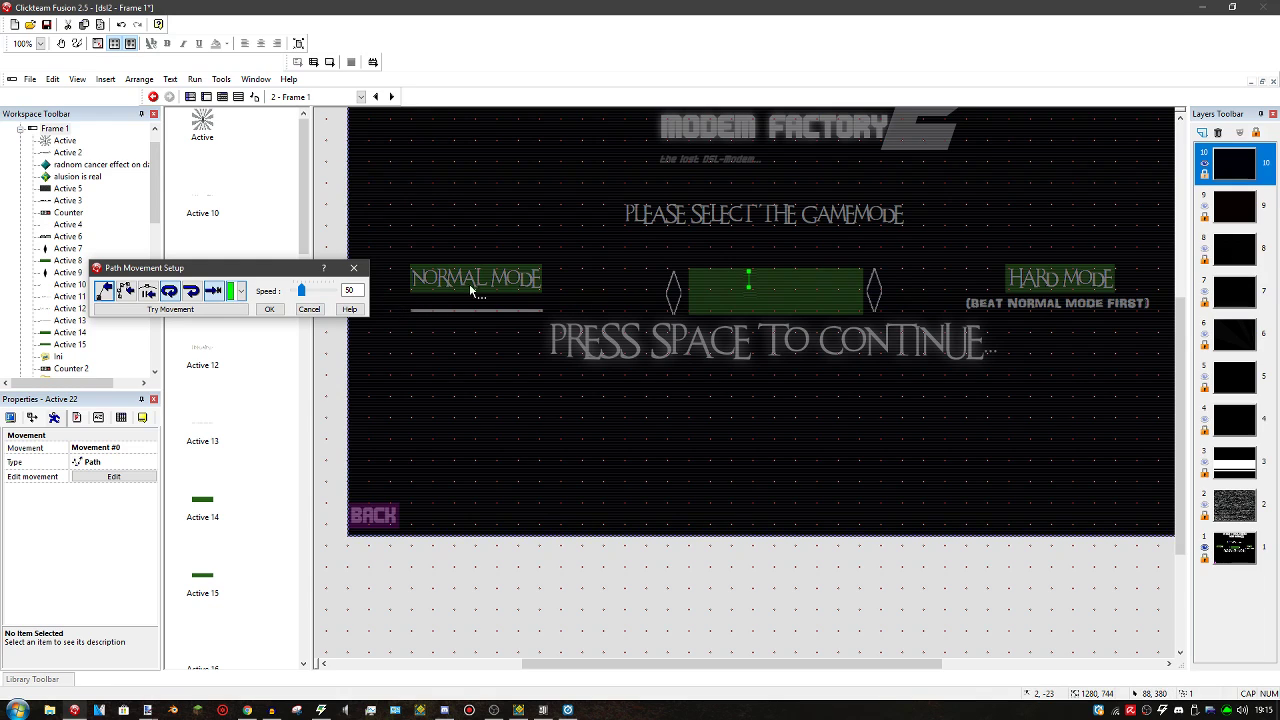
pyautogui.doubleClick(350, 289)
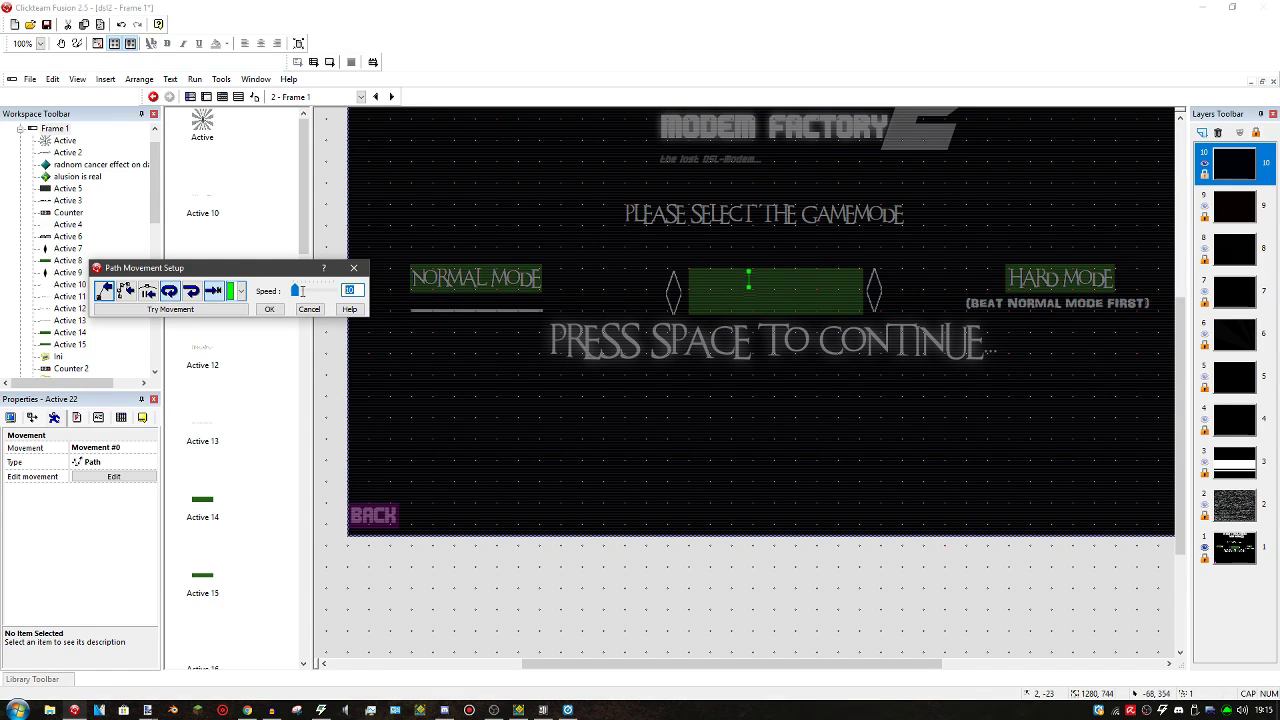
pyautogui.click(221, 315)
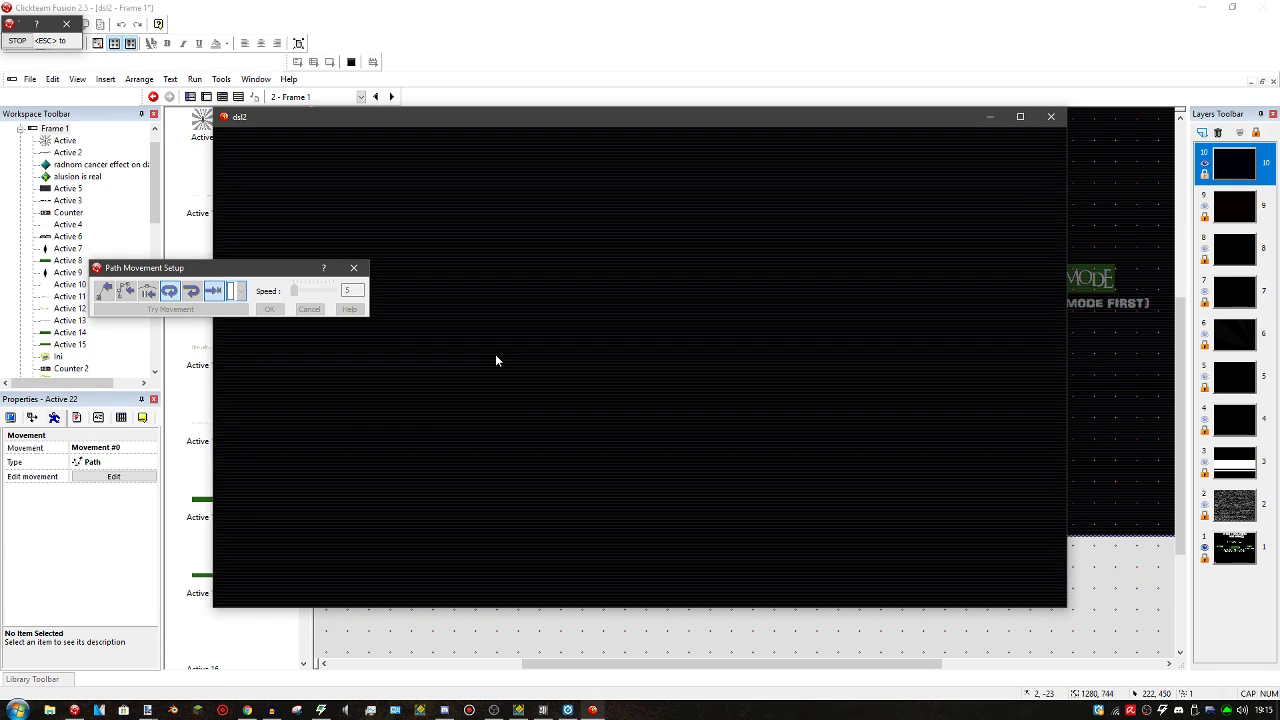
pyautogui.press('Escape')
pyautogui.click(269, 309)
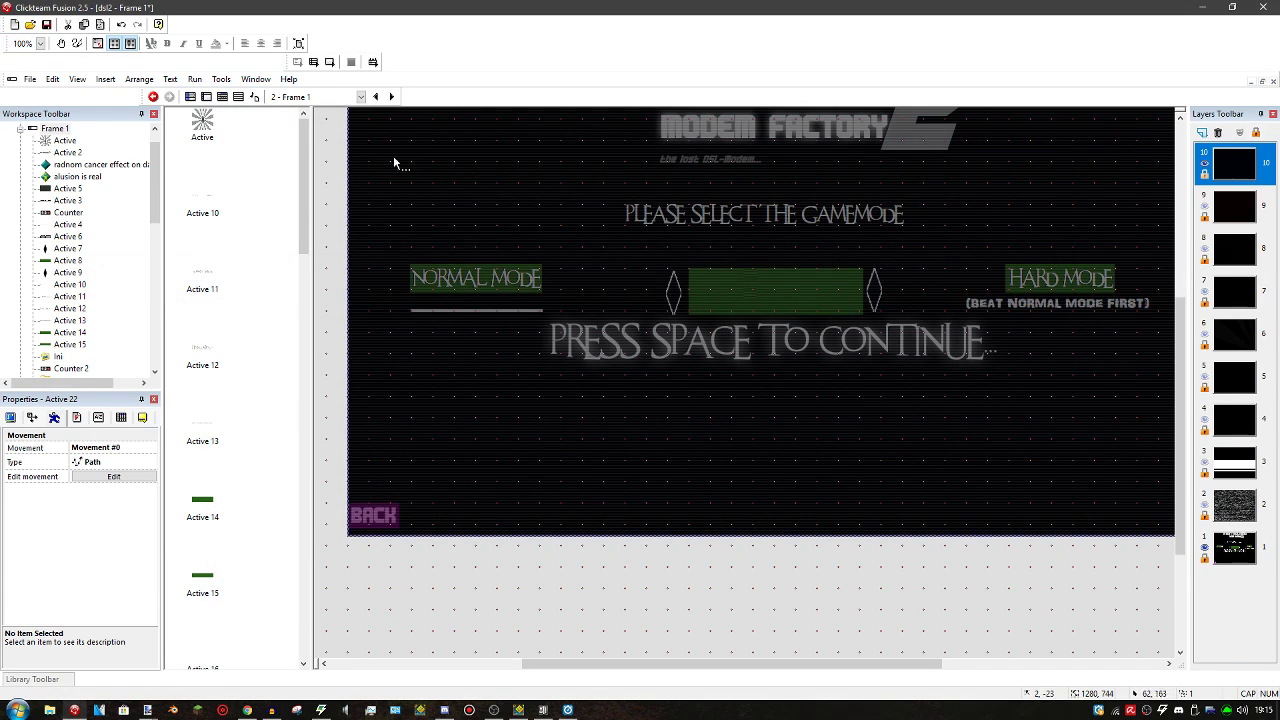
pyautogui.click(328, 64)
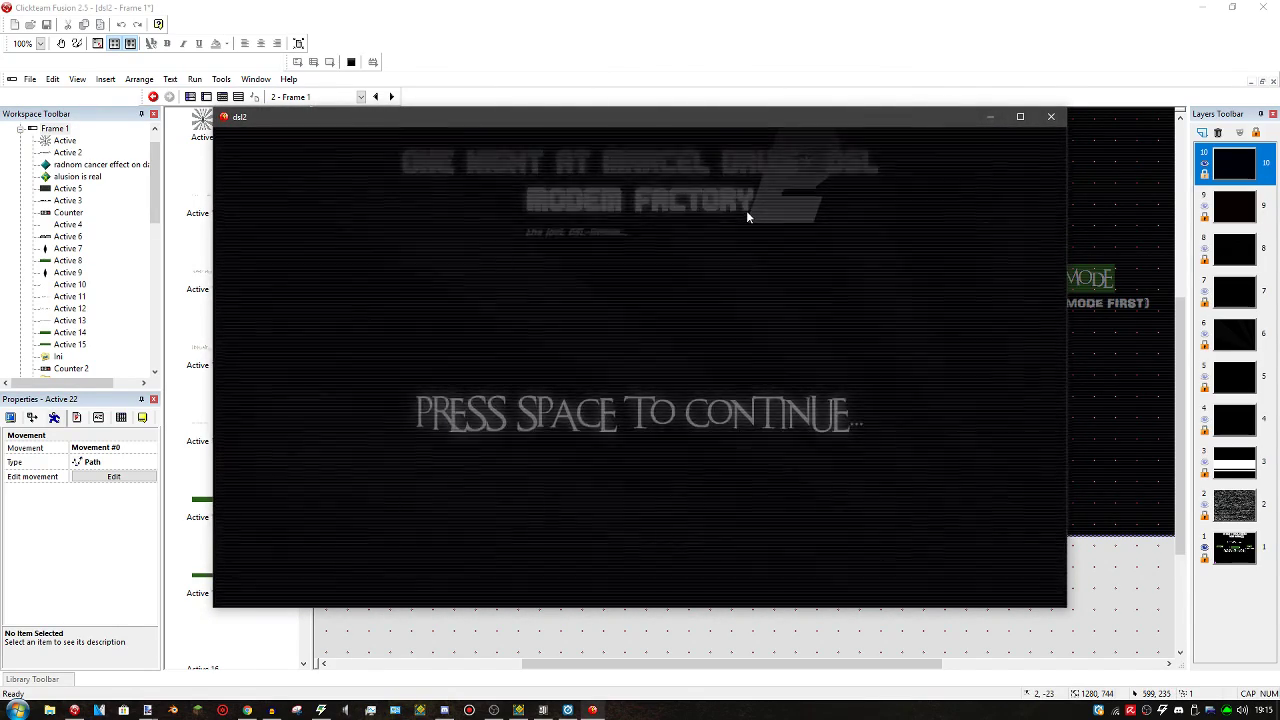
pyautogui.click(1050, 116)
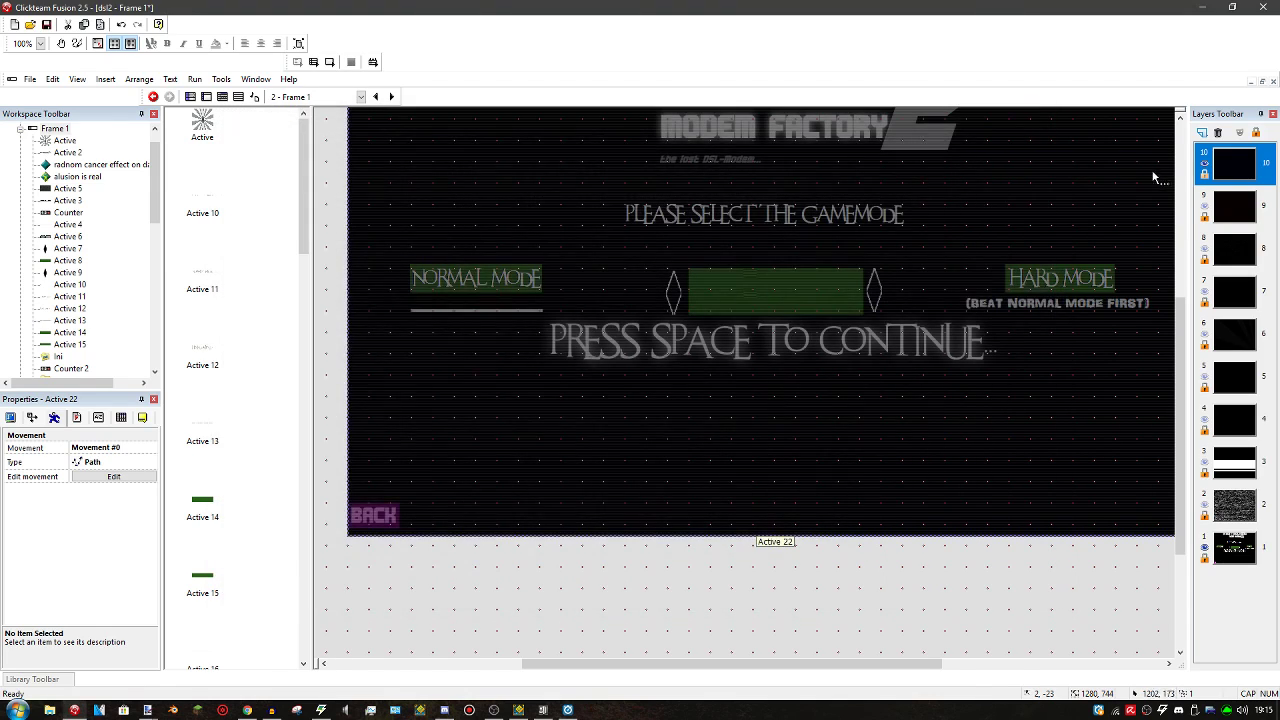
# Show layer 9, check the image of its black Active 21 object, and move that object onto layer 10
pyautogui.click(1204, 206)
pyautogui.click(1008, 295)
pyautogui.doubleClick(1002, 283)
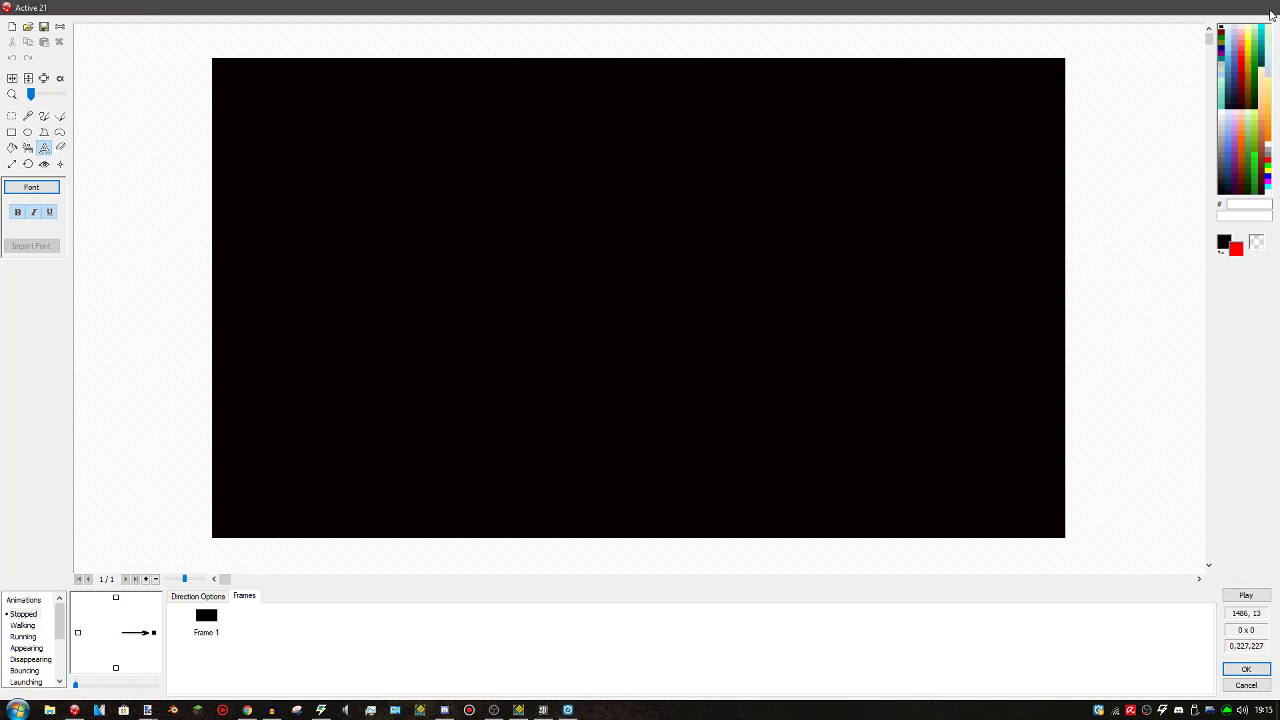
pyautogui.click(1263, 7)
pyautogui.click(1235, 163)
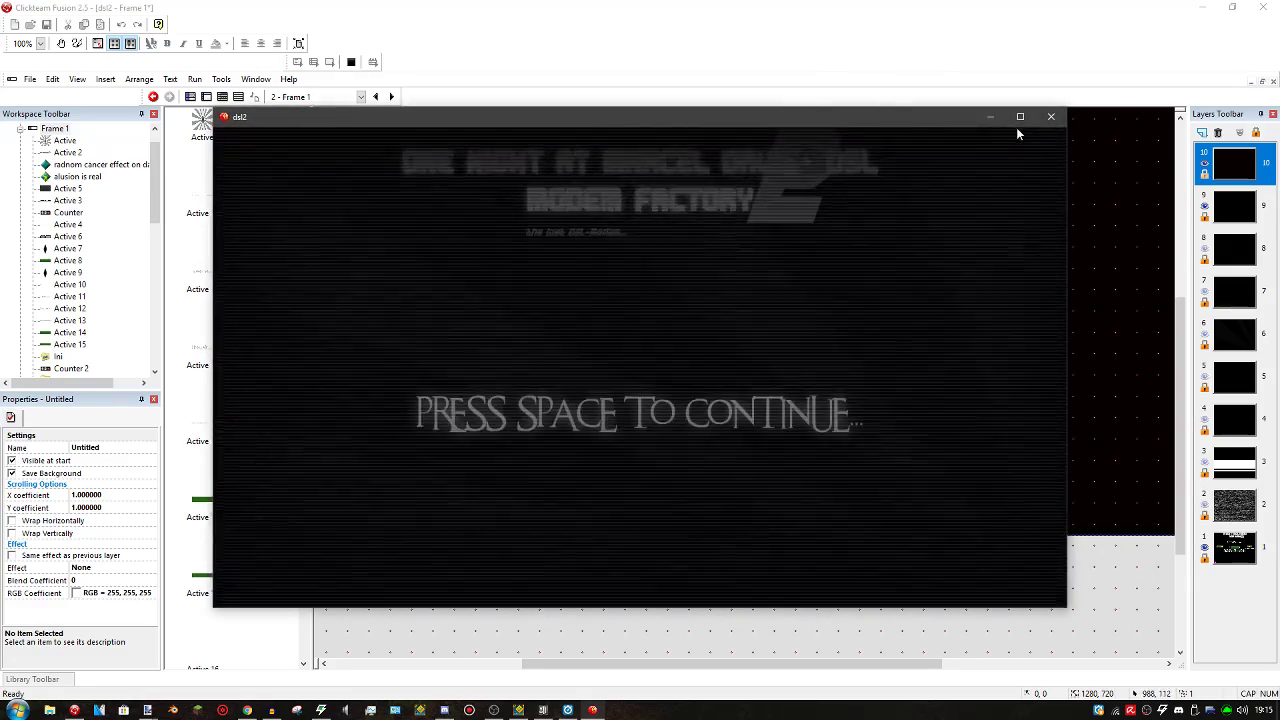
# Check the running Frame 1 in a maximised window from the start message to the gamemode selection, and close the game
pyautogui.click(1020, 117)
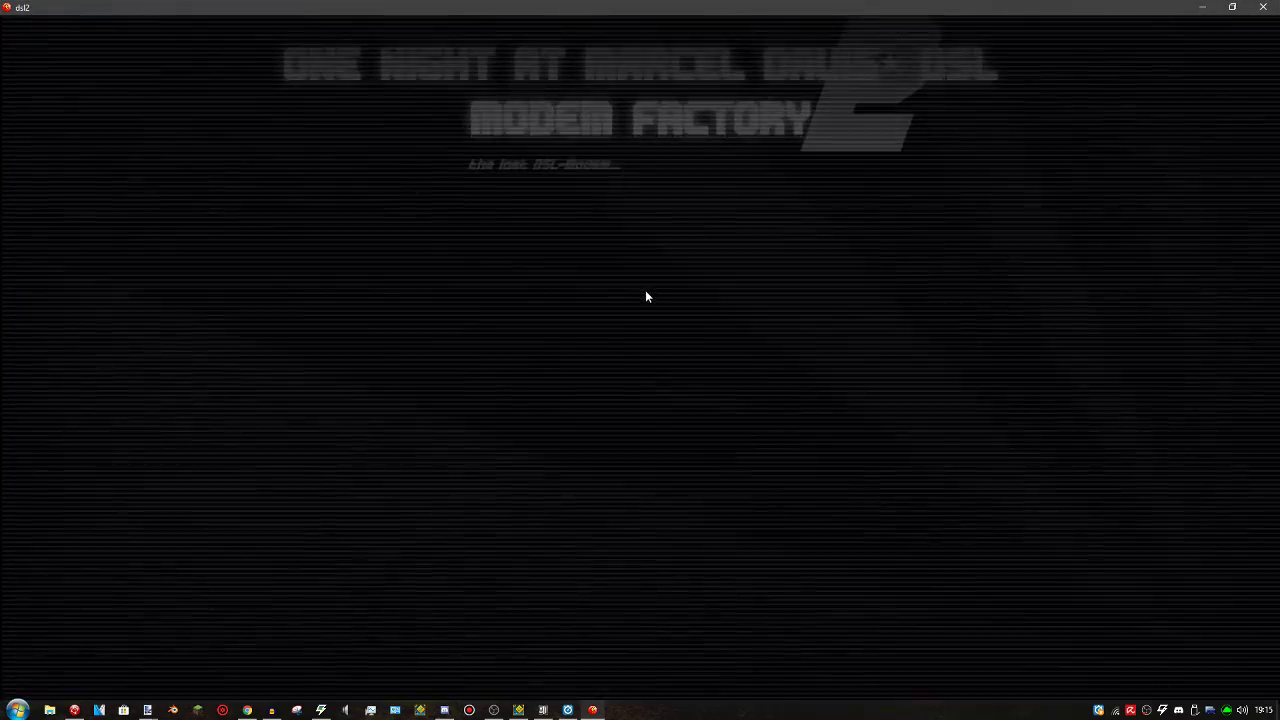
pyautogui.press('space')
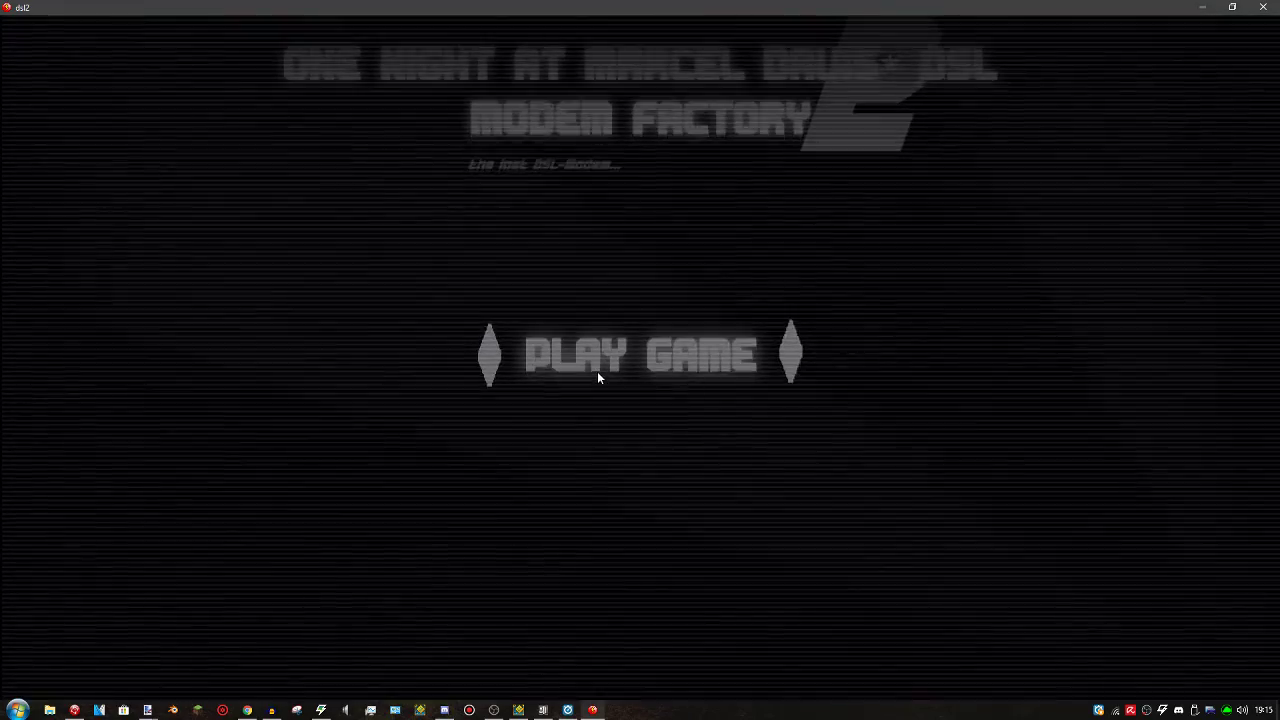
pyautogui.click(598, 370)
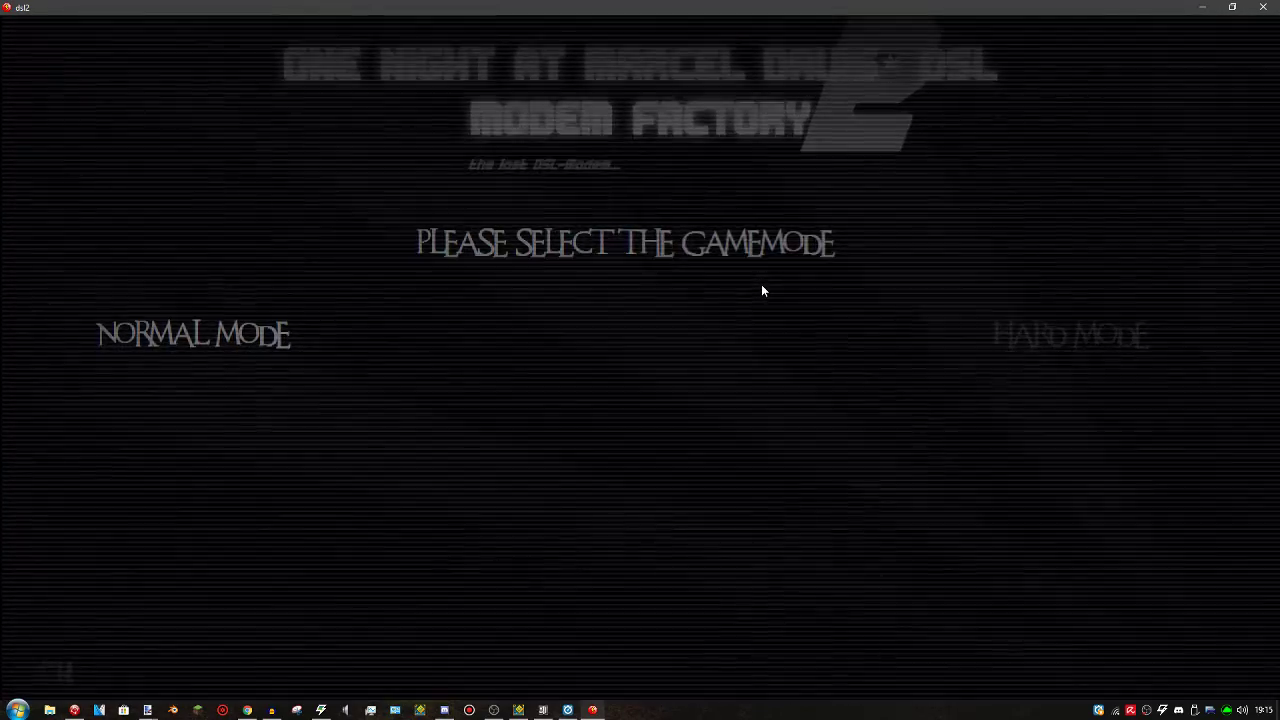
pyautogui.click(1262, 8)
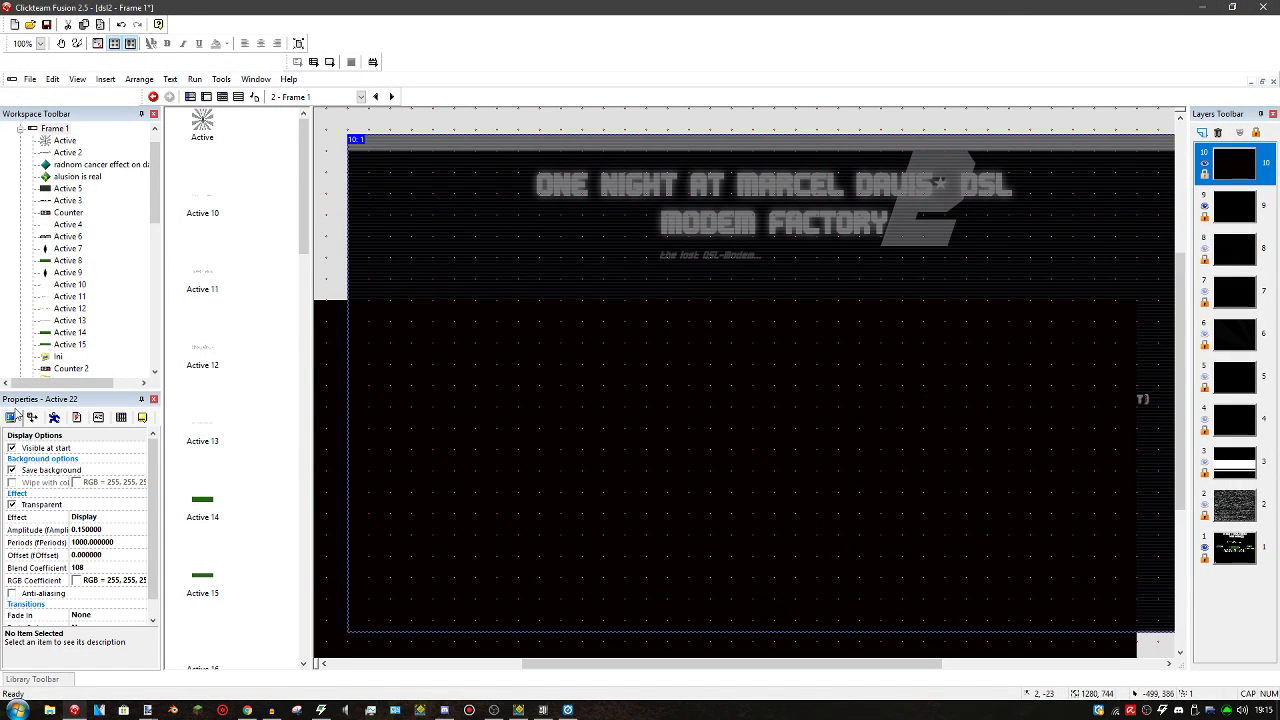
# Set the Display overlay's blend coefficient to 174 and place the black Active 21 object back at 0, 0
pyautogui.click(101, 569)
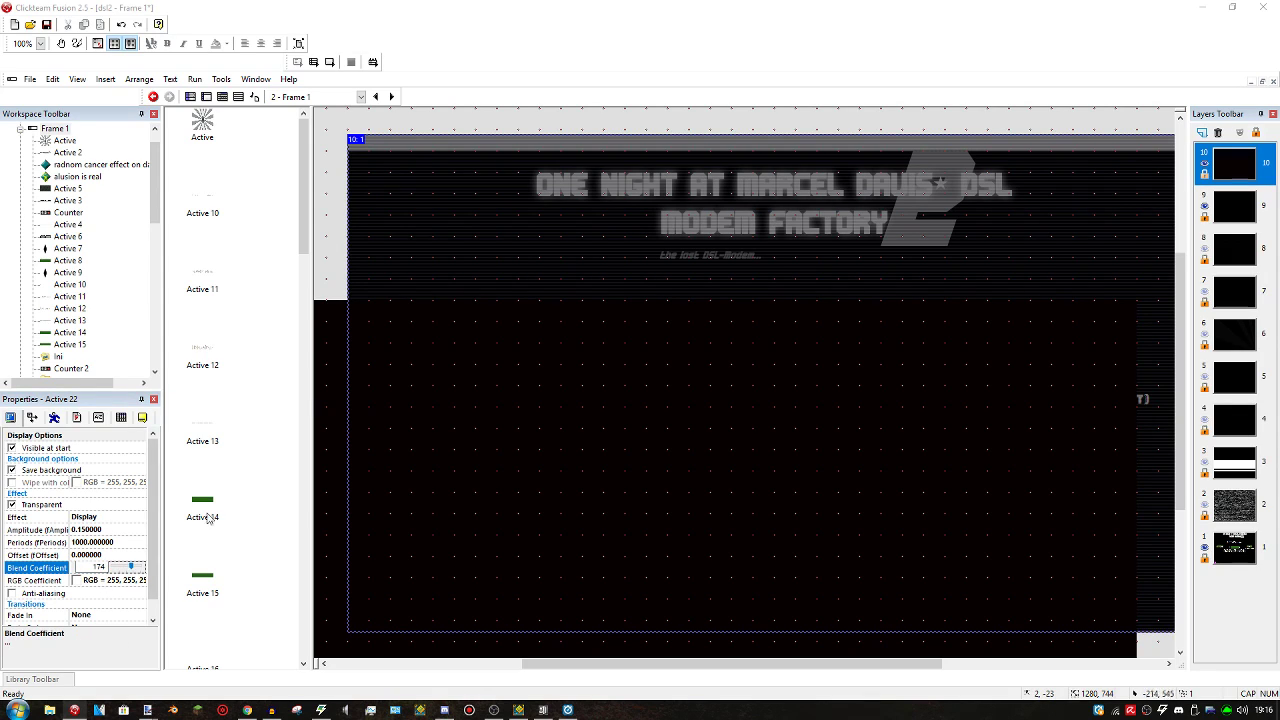
pyautogui.click(345, 278)
pyautogui.moveTo(471, 363); pyautogui.dragTo(530, 208)
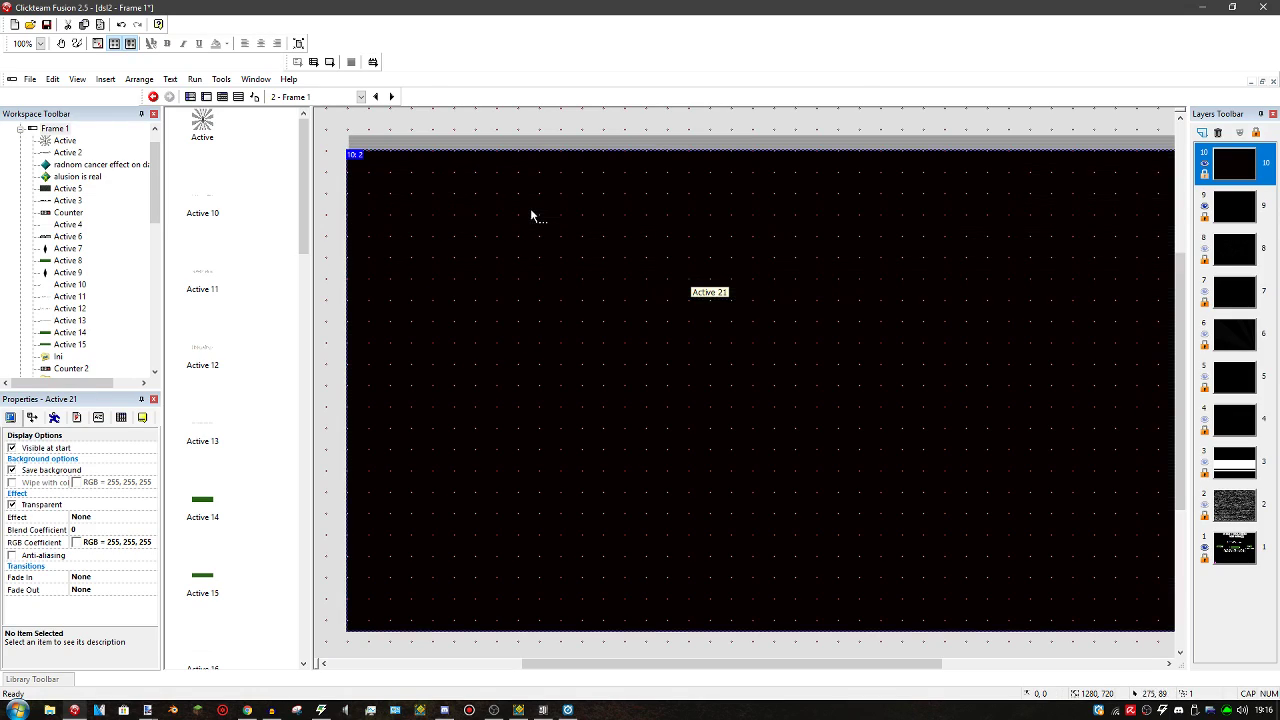
# Test-run Frame 1 maximised with the more transparent overlay, continue through Play Game, and close the game
pyautogui.click(331, 62)
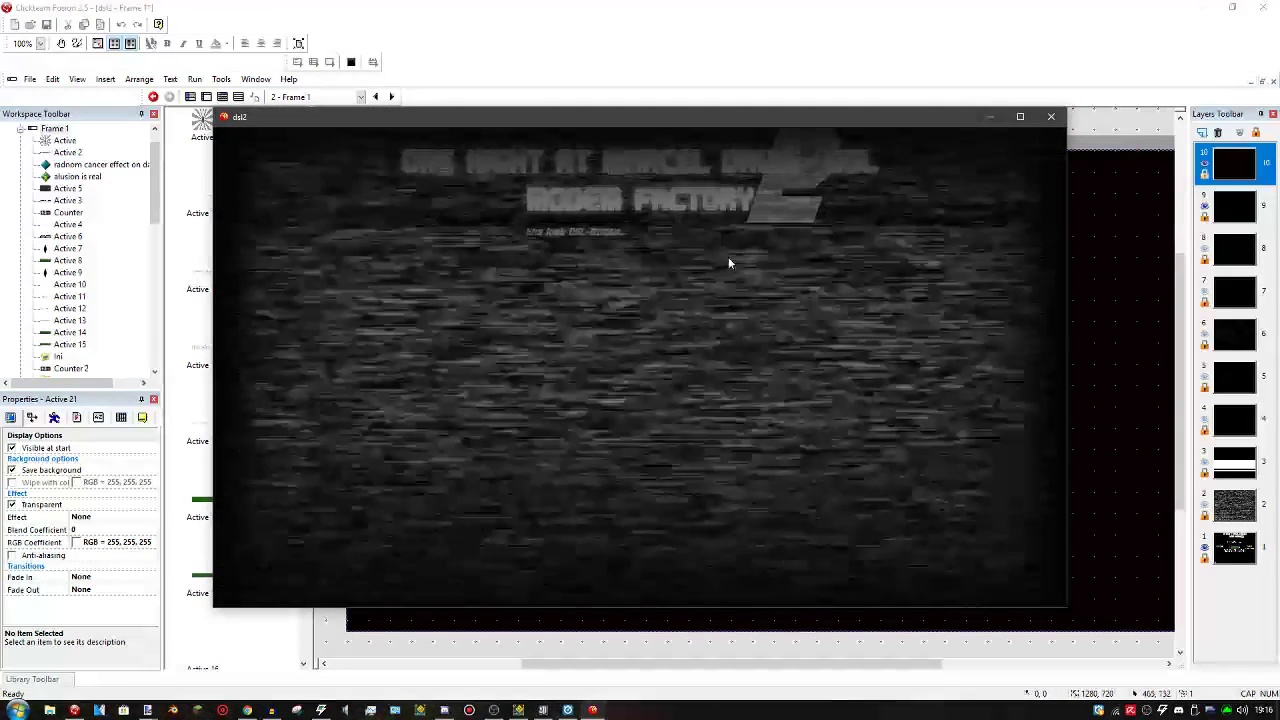
pyautogui.click(1020, 118)
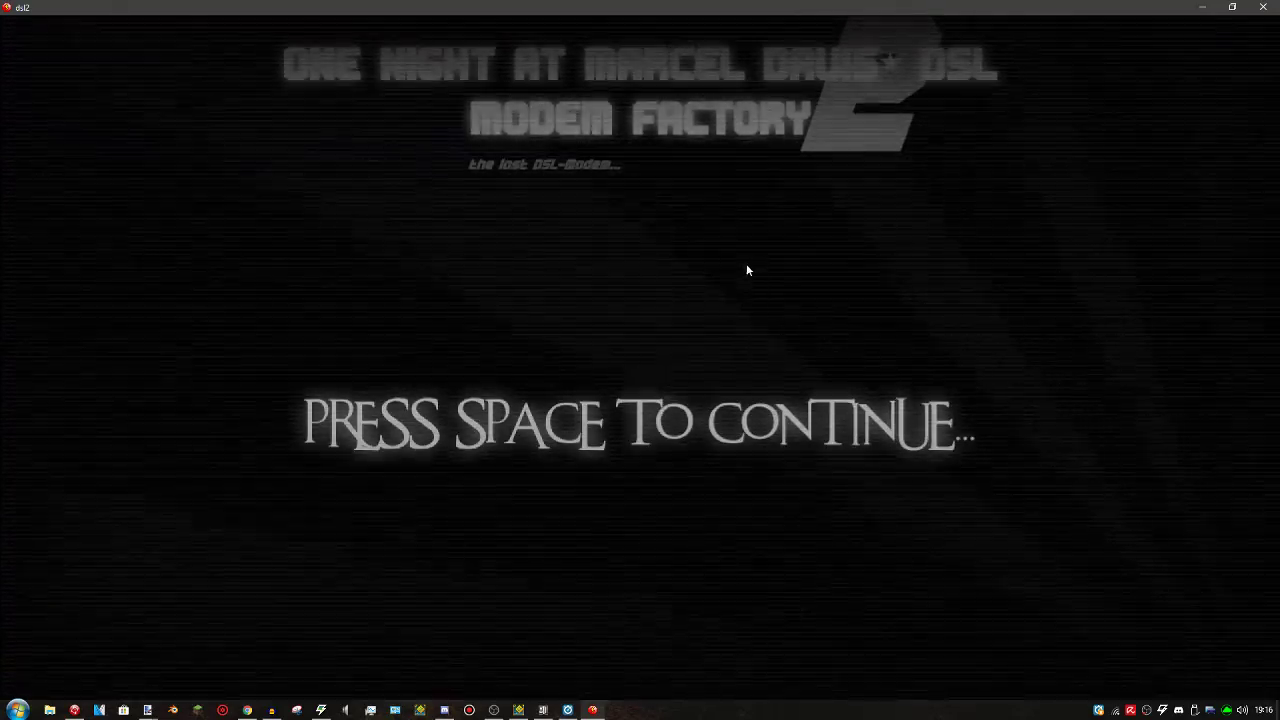
pyautogui.press('space')
pyautogui.click(700, 360)
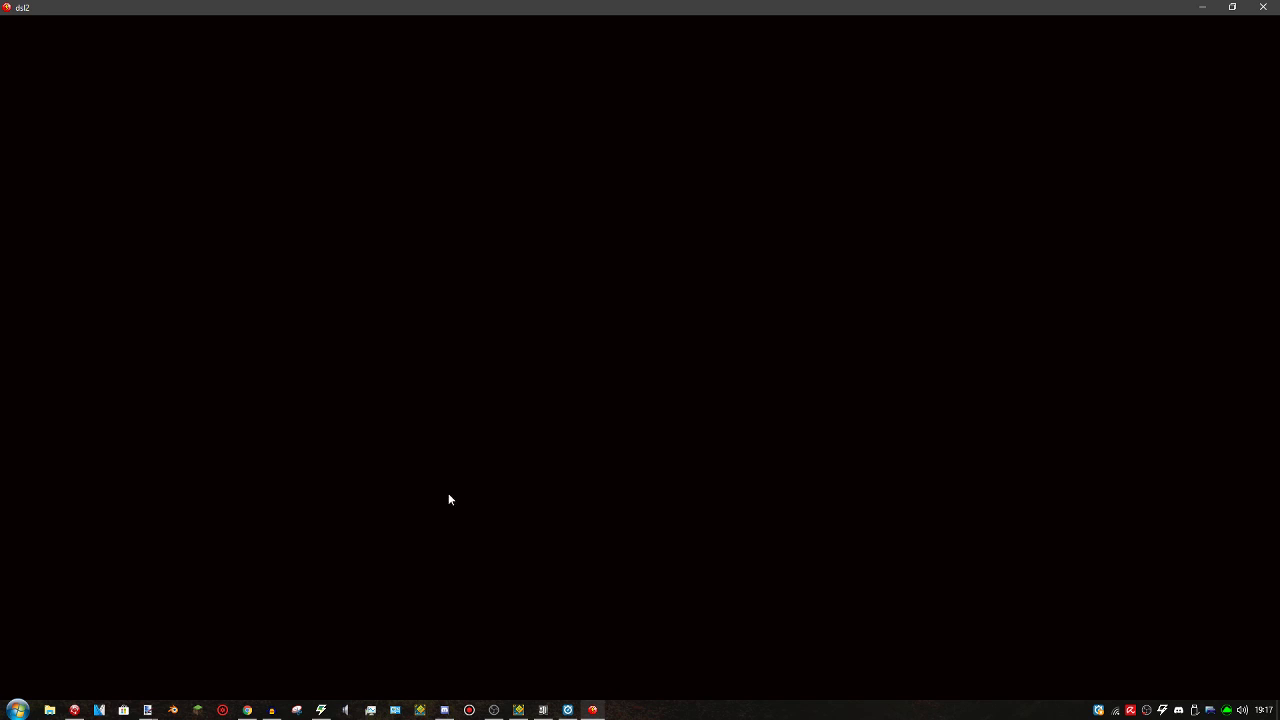
pyautogui.click(1265, 7)
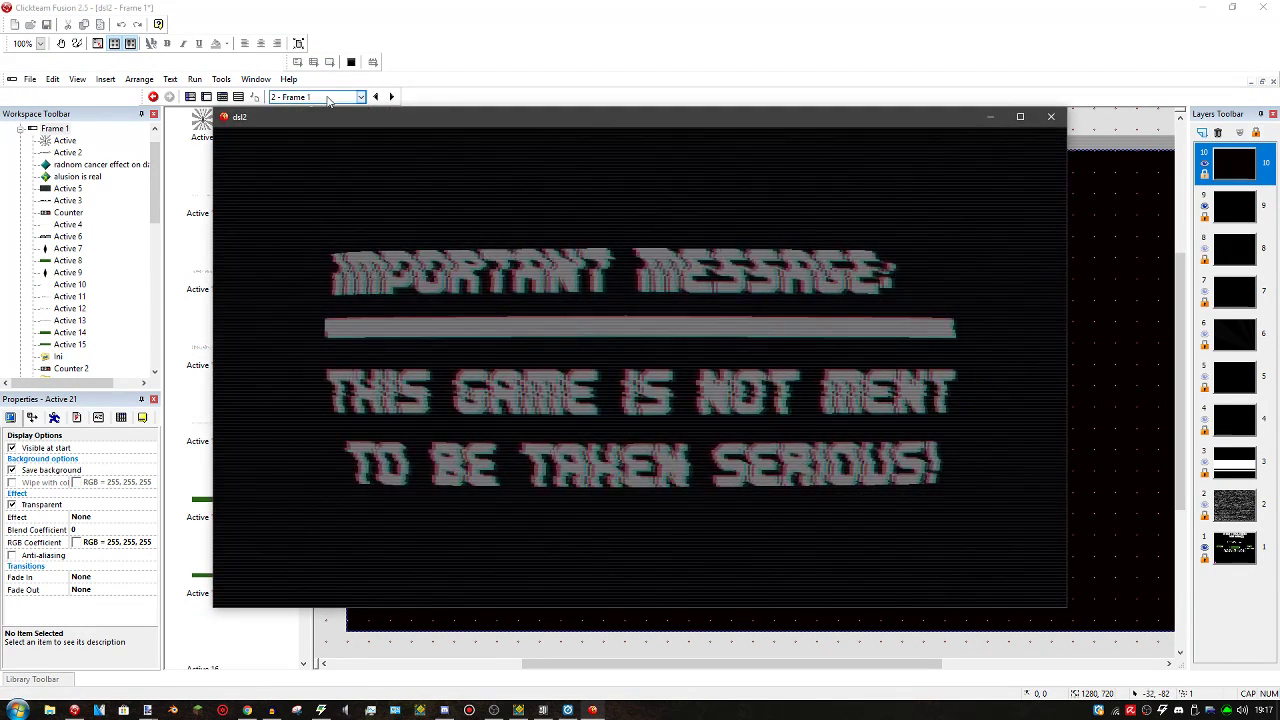
# Play-test the whole game maximised from the opening message through the menu and the 1&1 scene to the office, and close it
pyautogui.click(1021, 118)
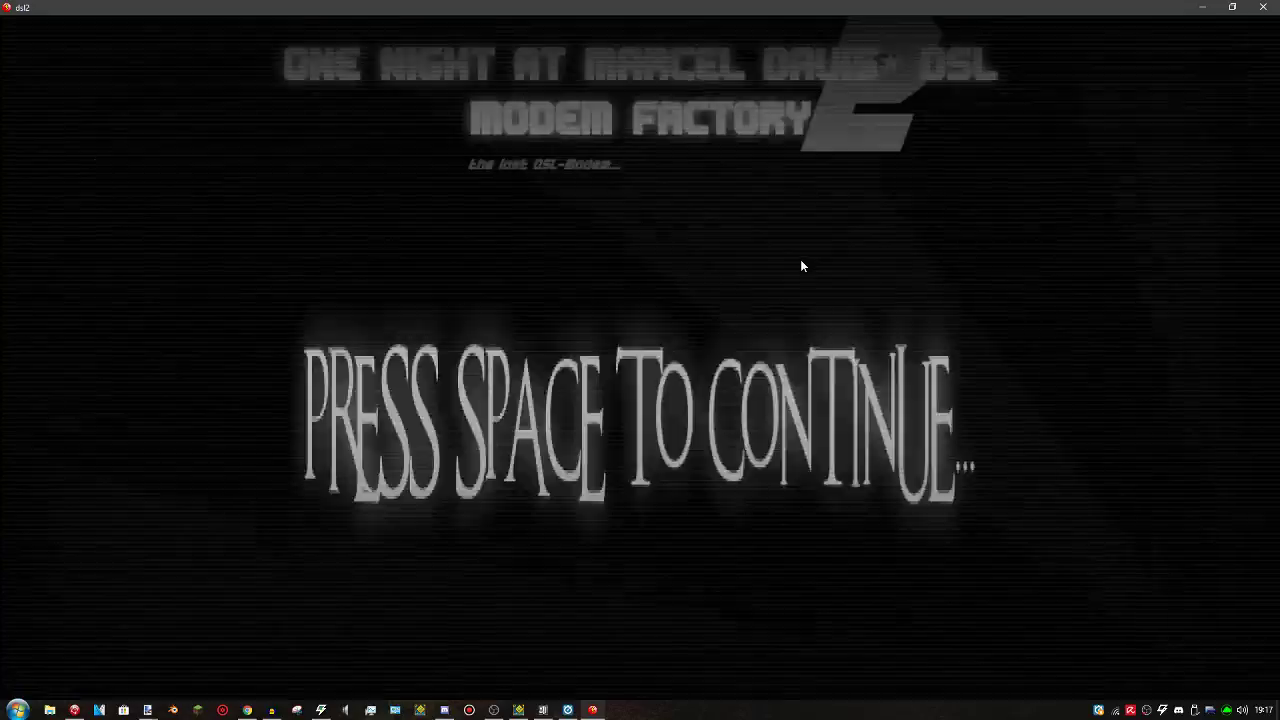
pyautogui.press('space')
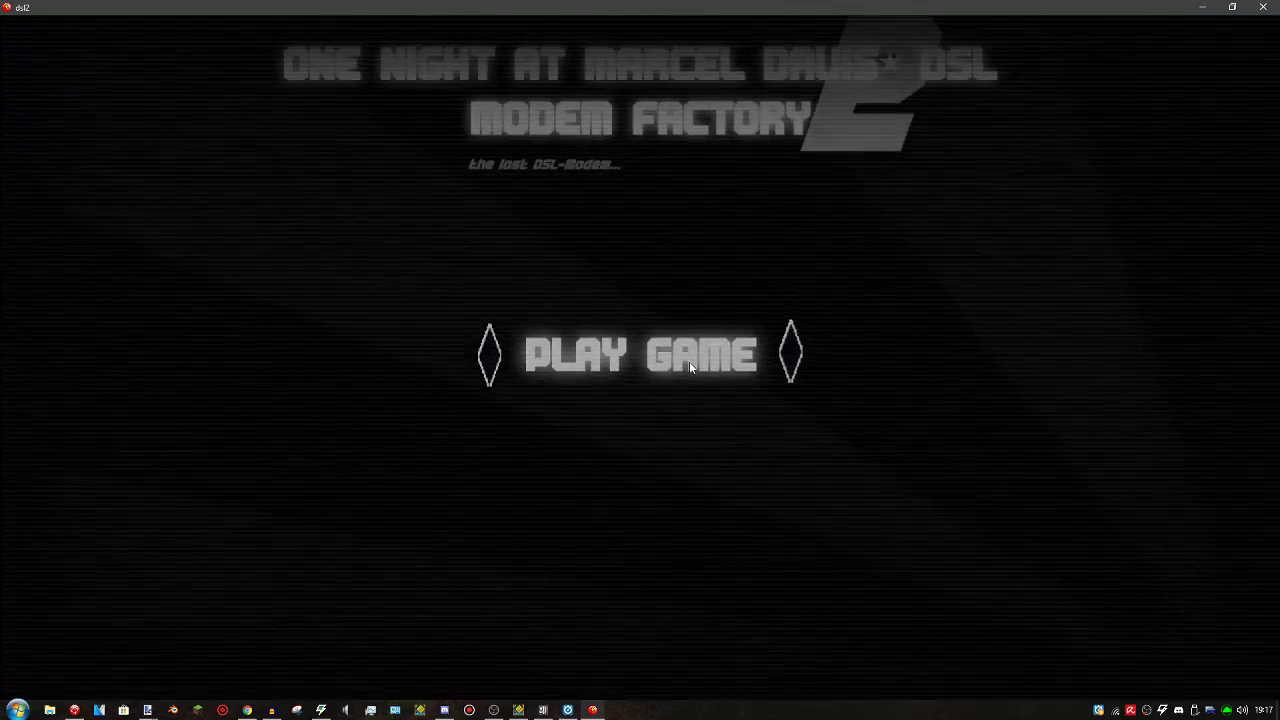
pyautogui.click(691, 367)
pyautogui.moveTo(1025, 335)
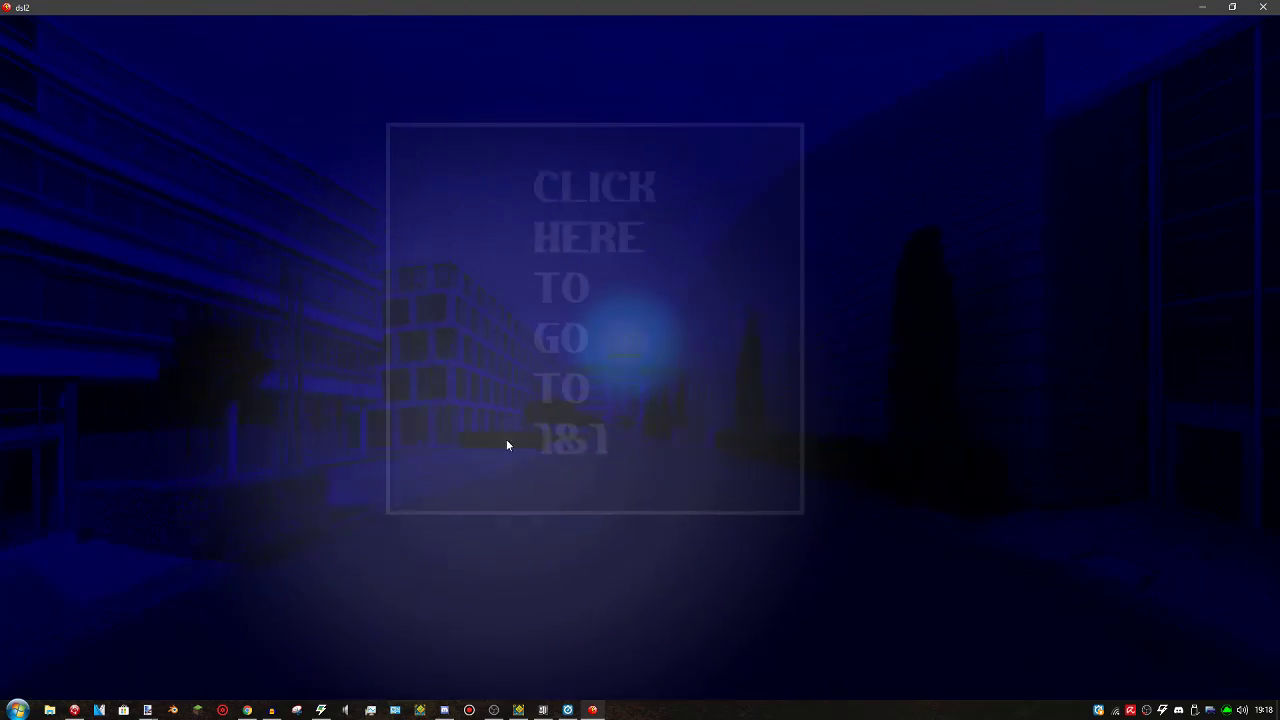
pyautogui.click(603, 477)
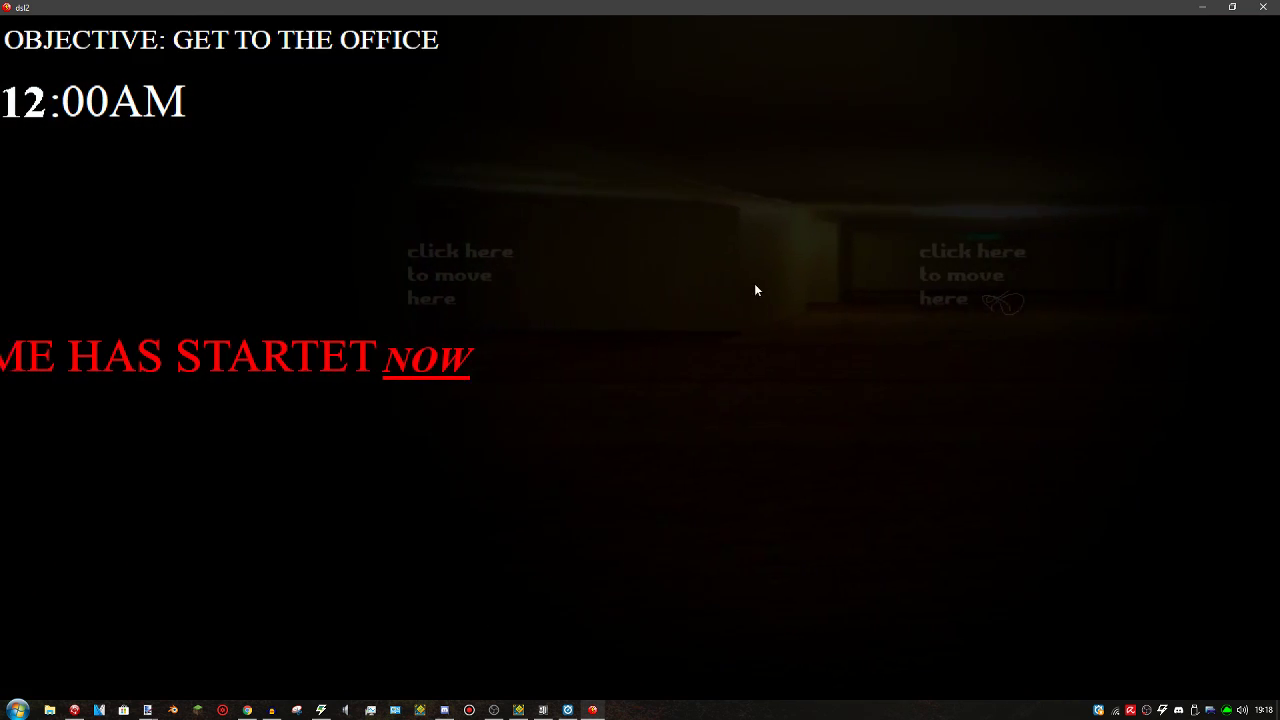
pyautogui.click(514, 260)
pyautogui.click(700, 240)
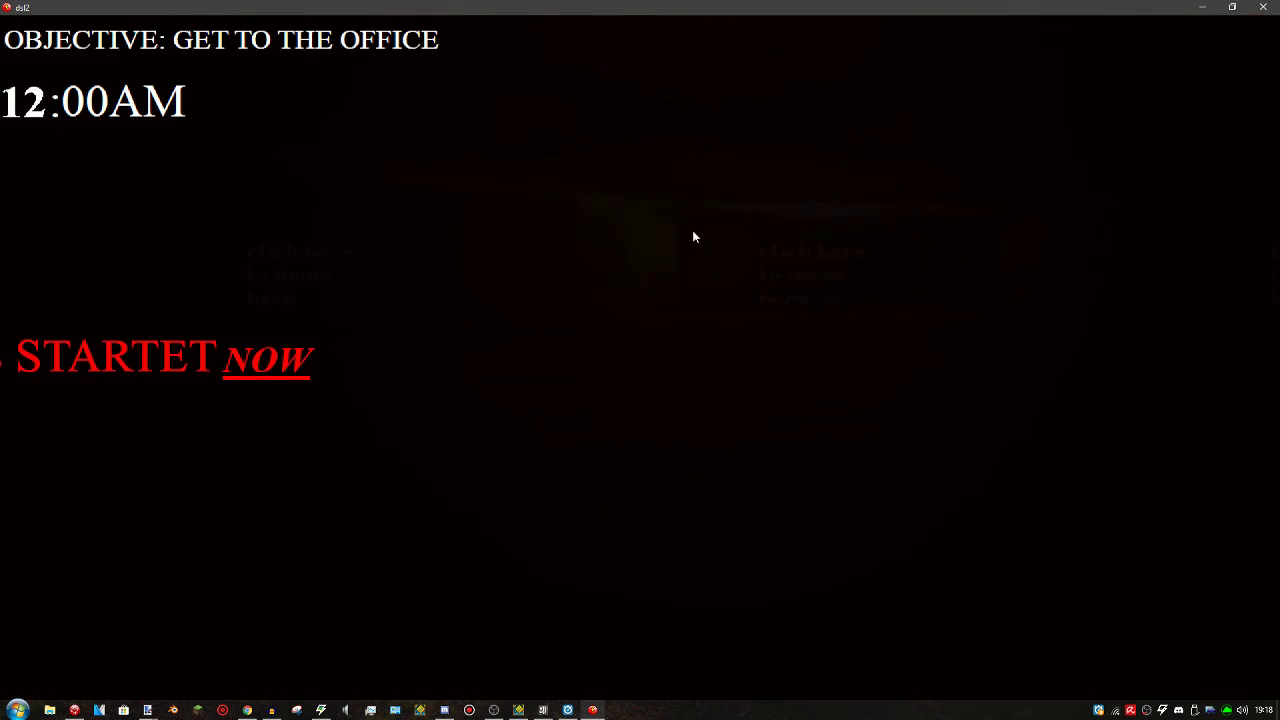
pyautogui.click(514, 268)
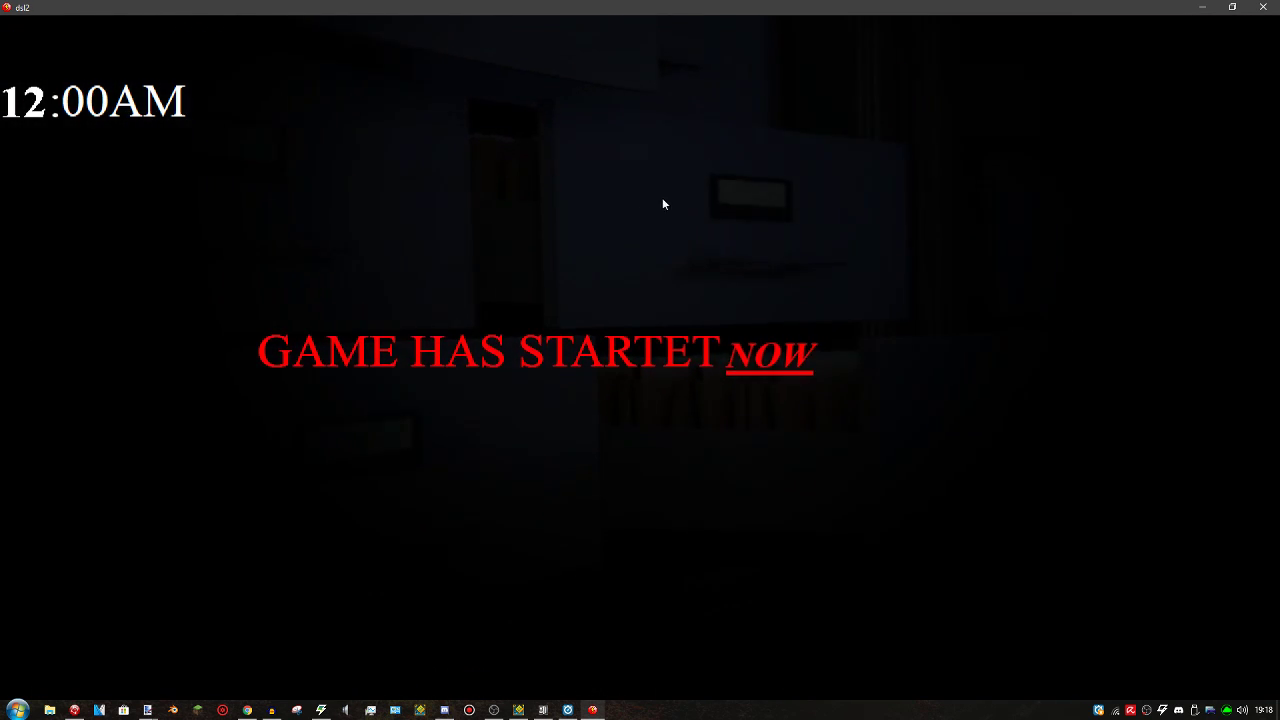
pyautogui.click(1266, 7)
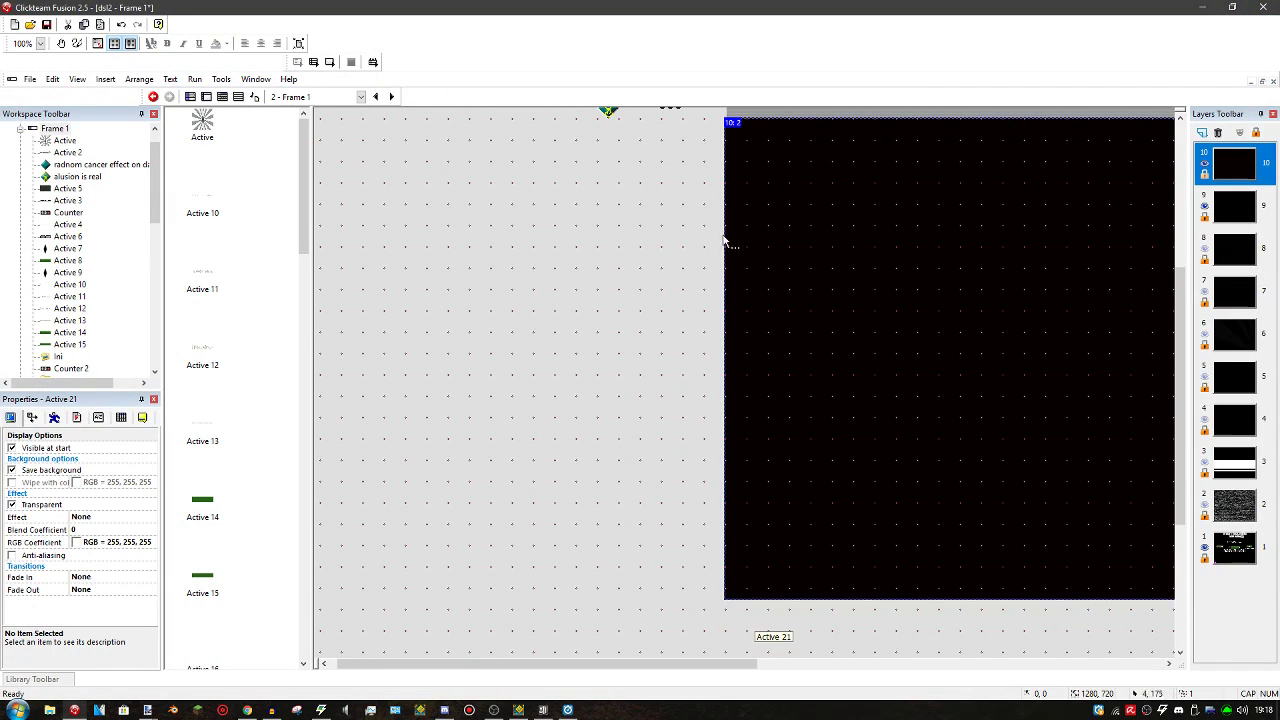
pyautogui.scroll(2, 590, 199)
pyautogui.doubleClick(605, 178)
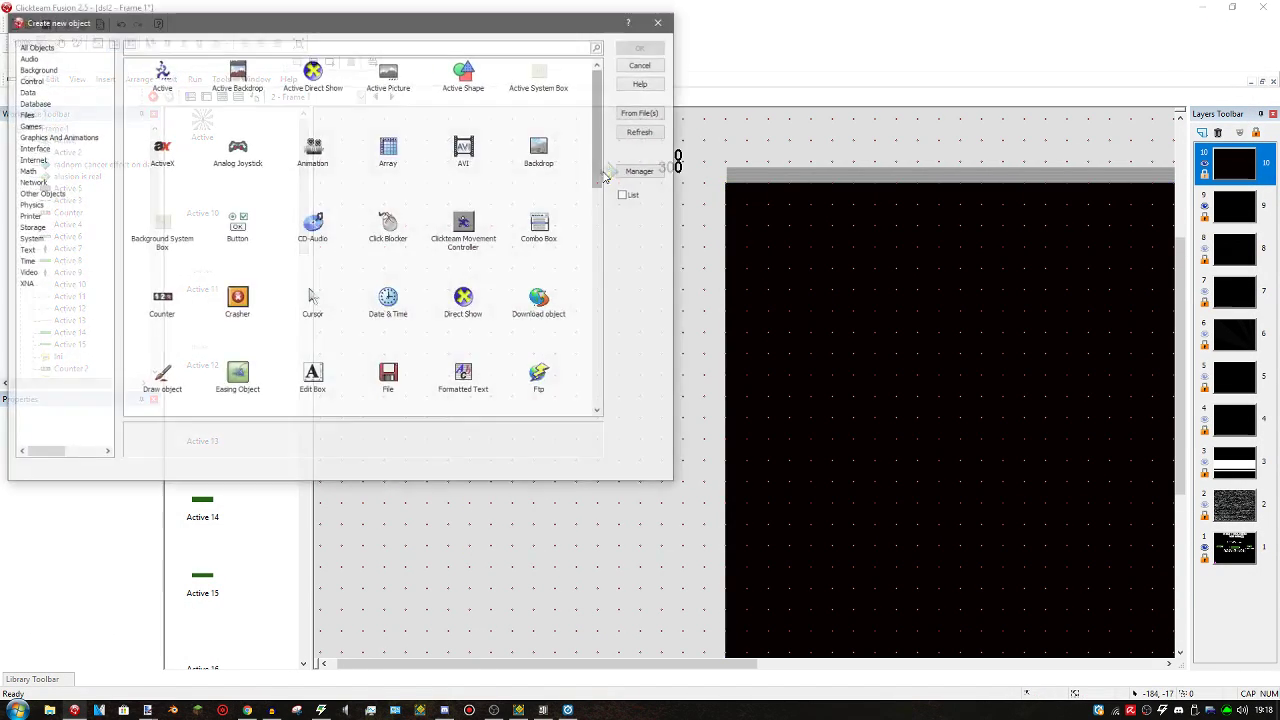
pyautogui.click(643, 66)
# Open Frame 6 and make the red "GAME HAS STARTET NOW" message invisible at start
pyautogui.scroll(-1, 100, 190)
pyautogui.scroll(2, 90, 175)
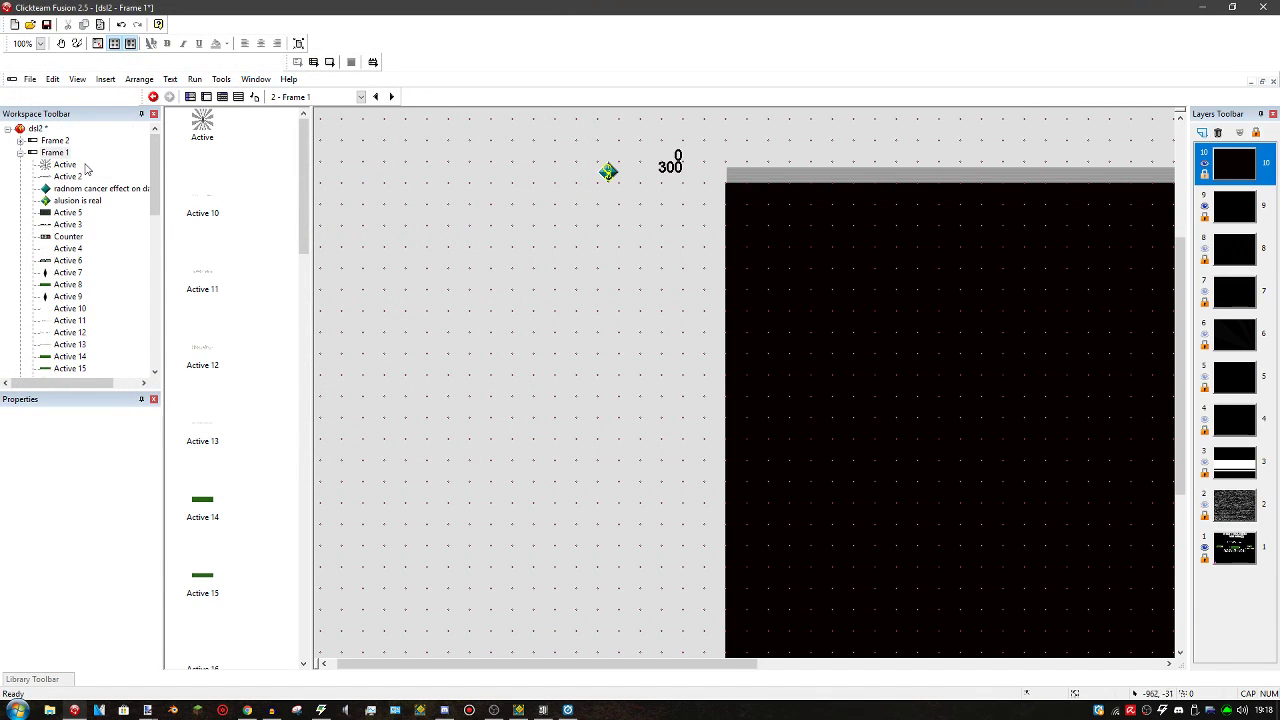
pyautogui.scroll(-7, 80, 180)
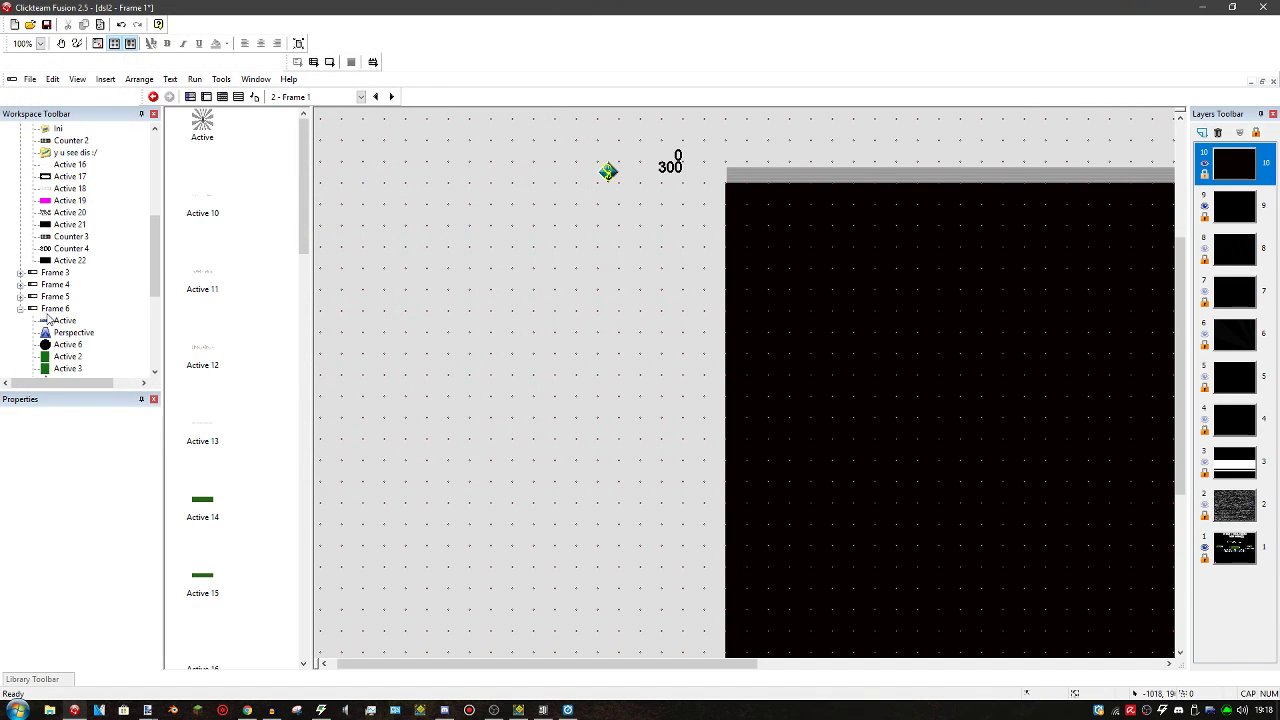
pyautogui.doubleClick(55, 308)
pyautogui.moveTo(607, 258); pyautogui.dragTo(716, 205, button='middle')
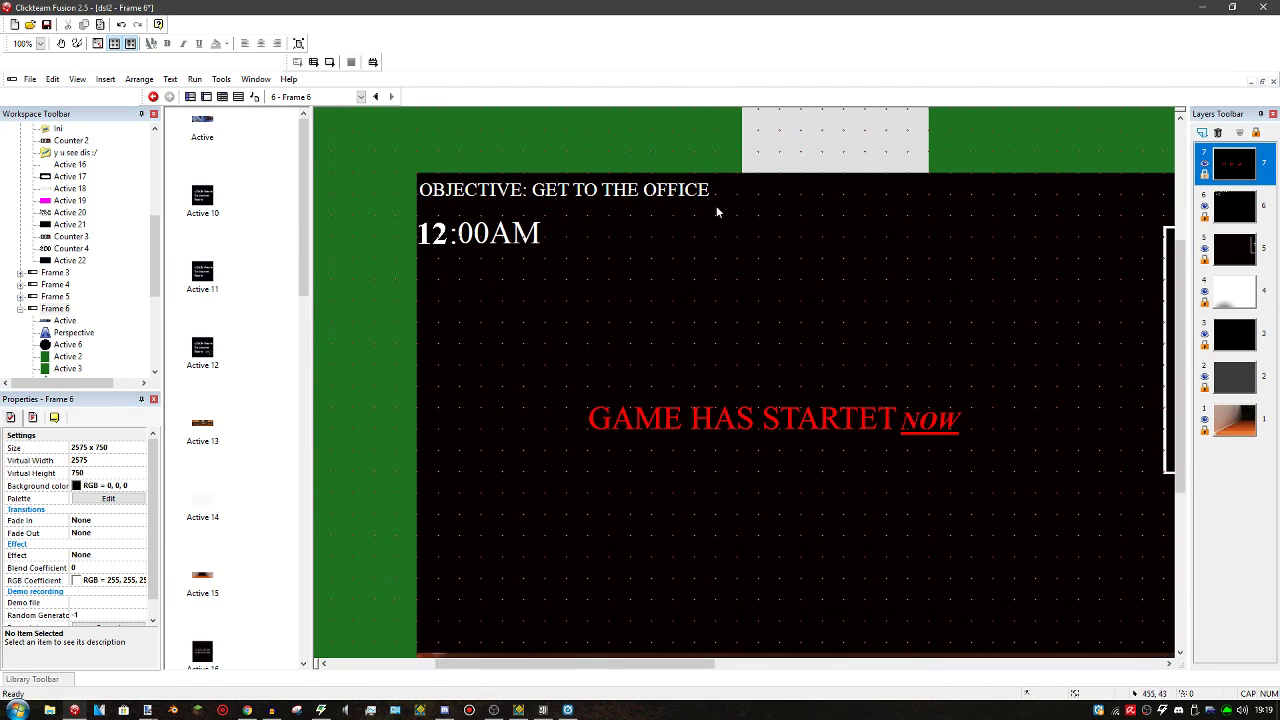
pyautogui.click(640, 424)
pyautogui.click(19, 449)
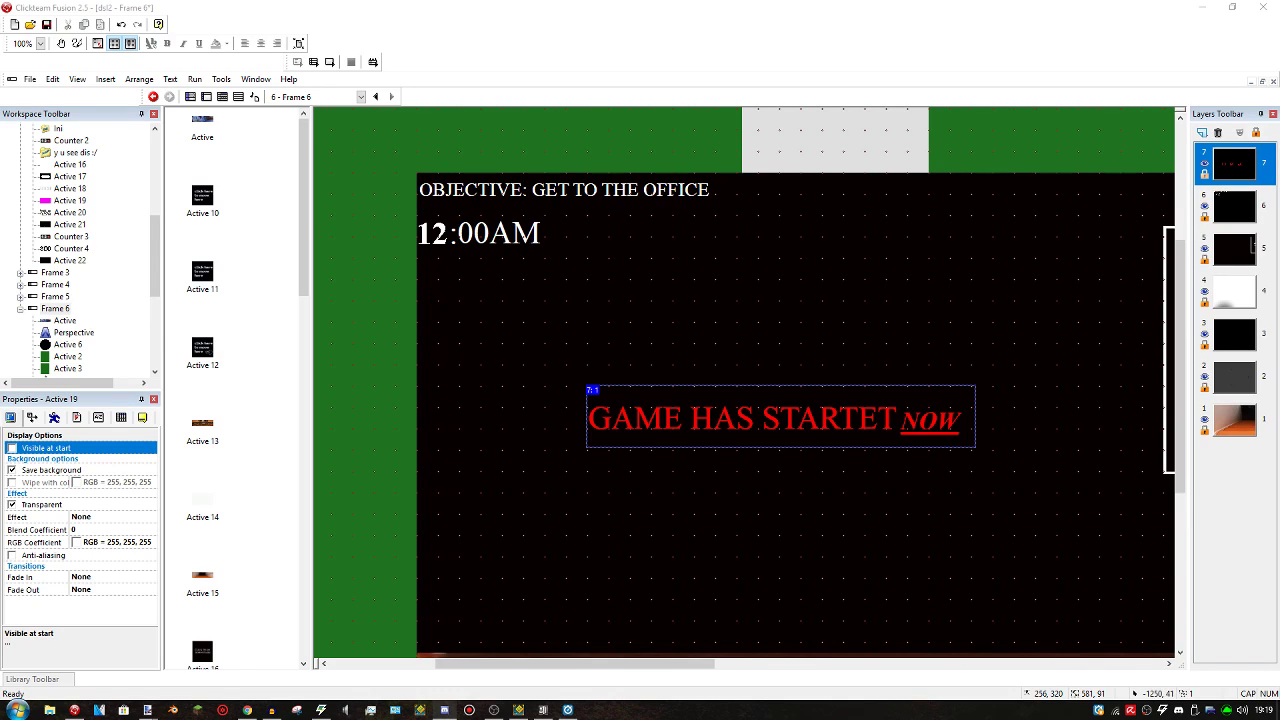
# Run the whole game maximised and play from the opening message through Play Game and the street scene to 1&1
pyautogui.click(315, 61)
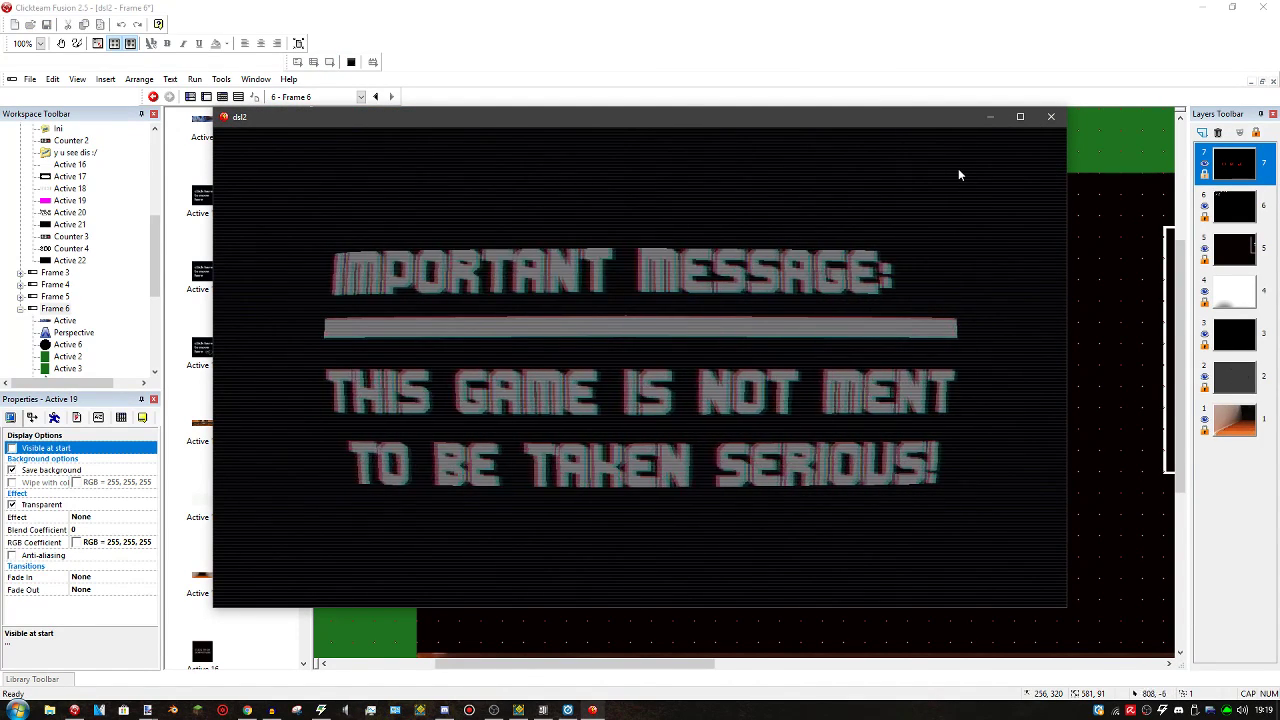
pyautogui.click(1018, 117)
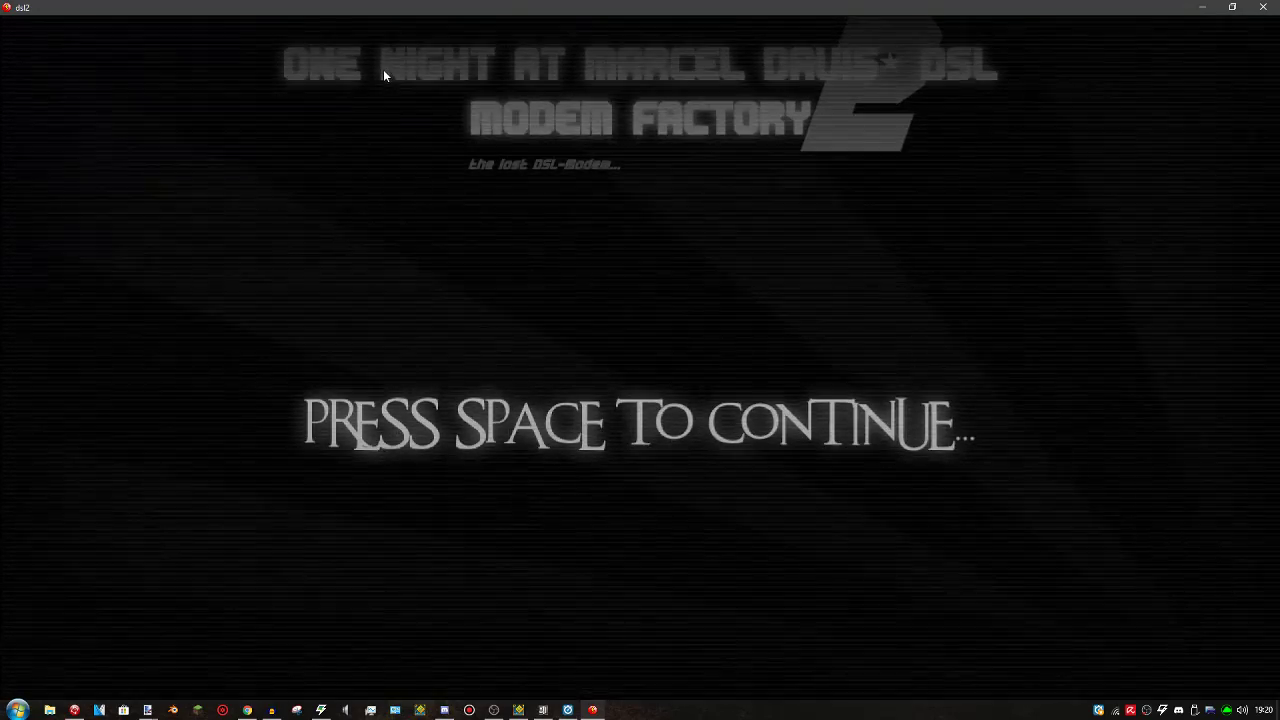
pyautogui.press('space')
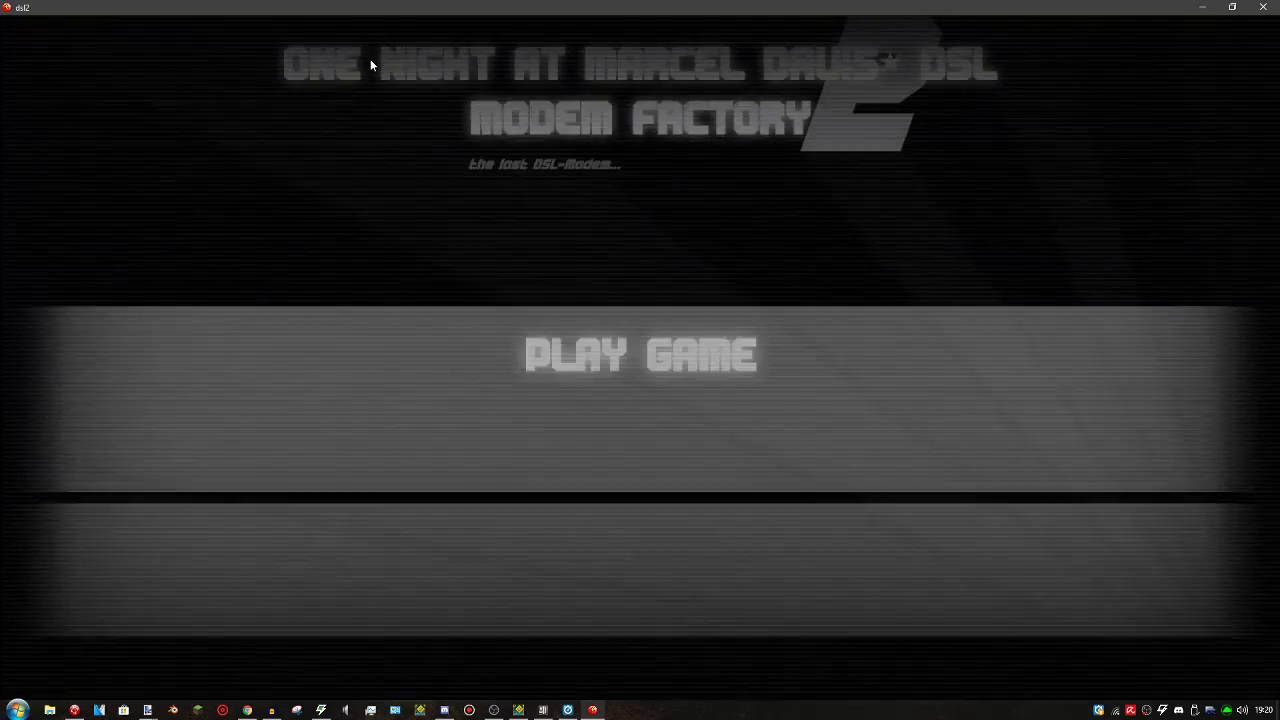
pyautogui.click(632, 357)
pyautogui.press('Escape')
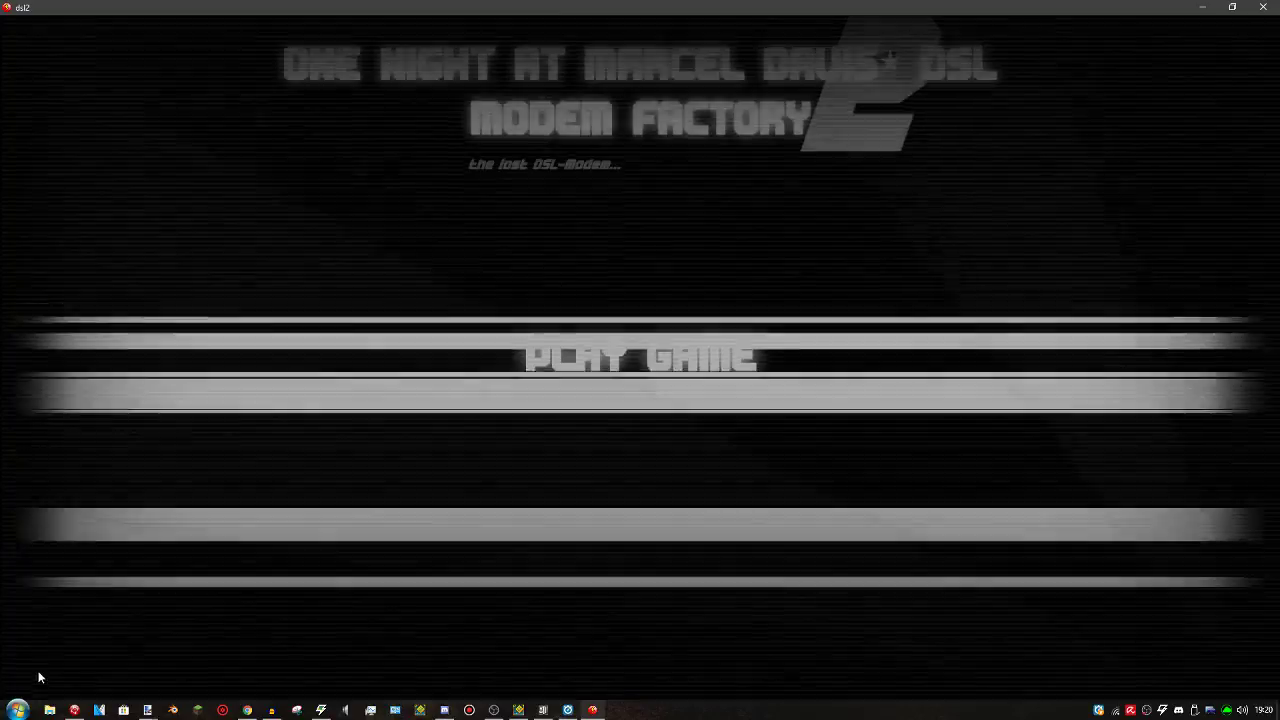
pyautogui.click(583, 378)
pyautogui.click(60, 672)
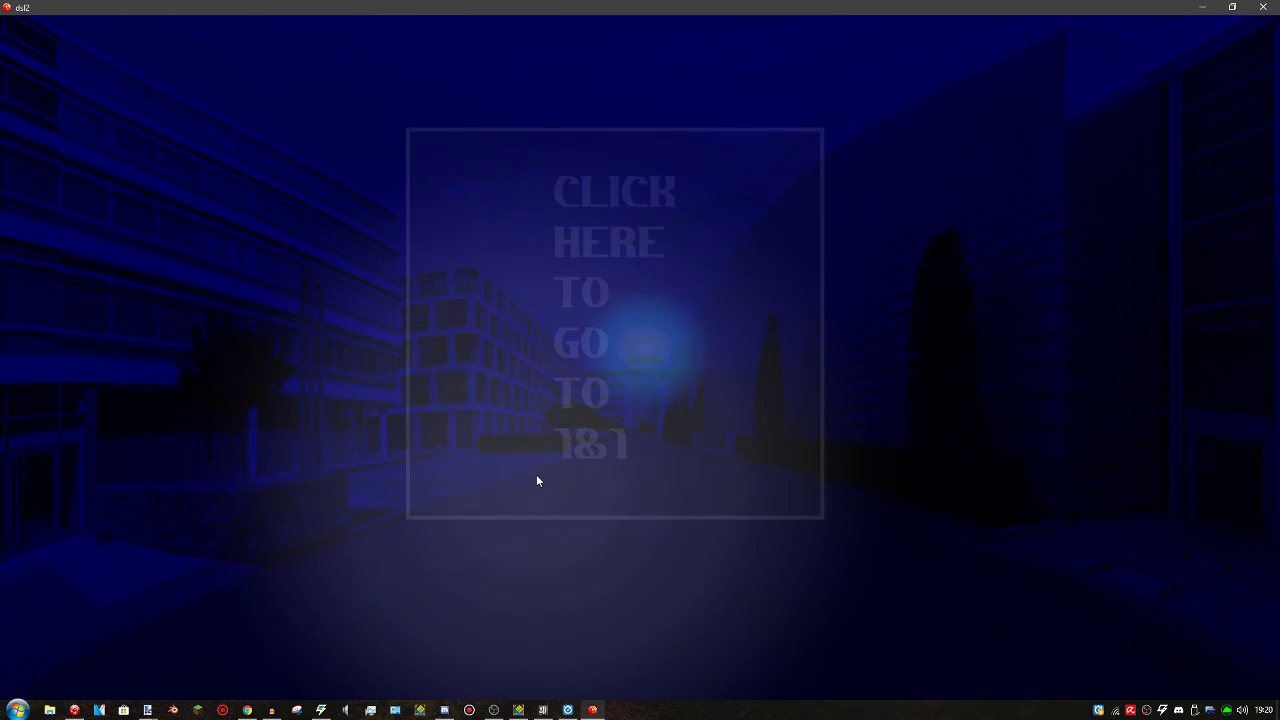
pyautogui.click(611, 462)
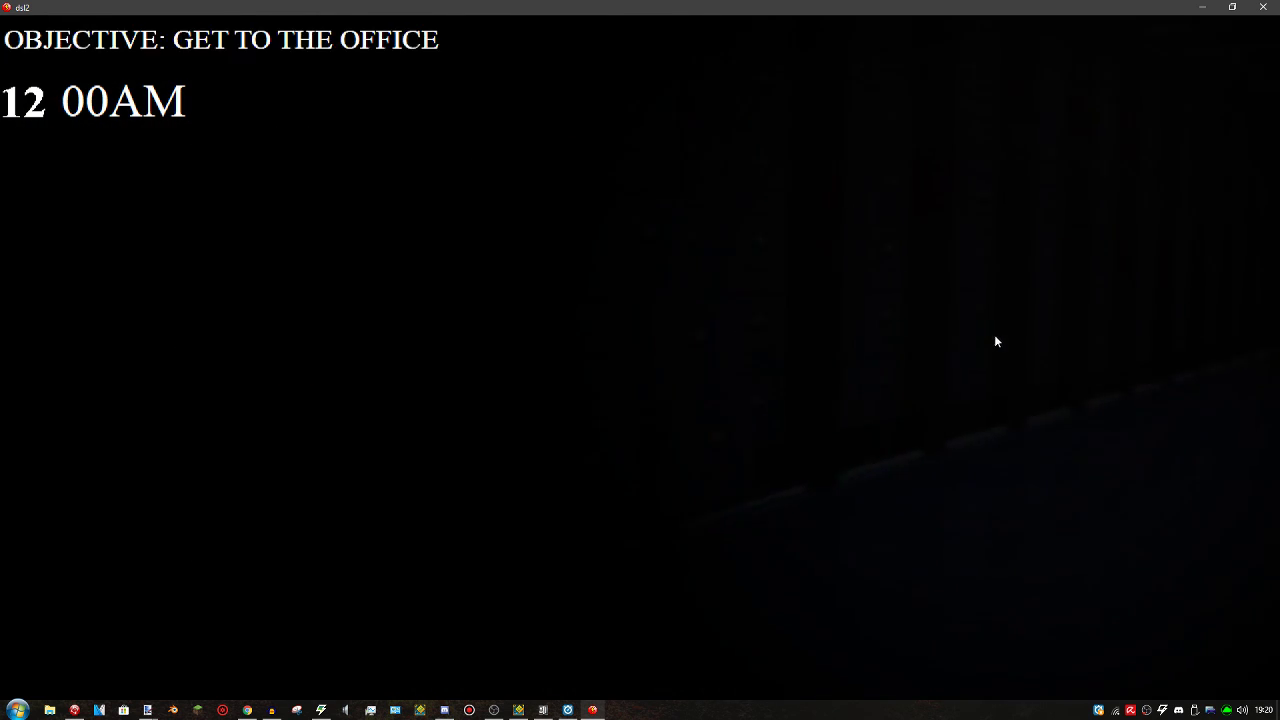
# Play-test the walk through the 1&1 building, going downstairs and moving along the dark rooms towards the office
pyautogui.click(1131, 256)
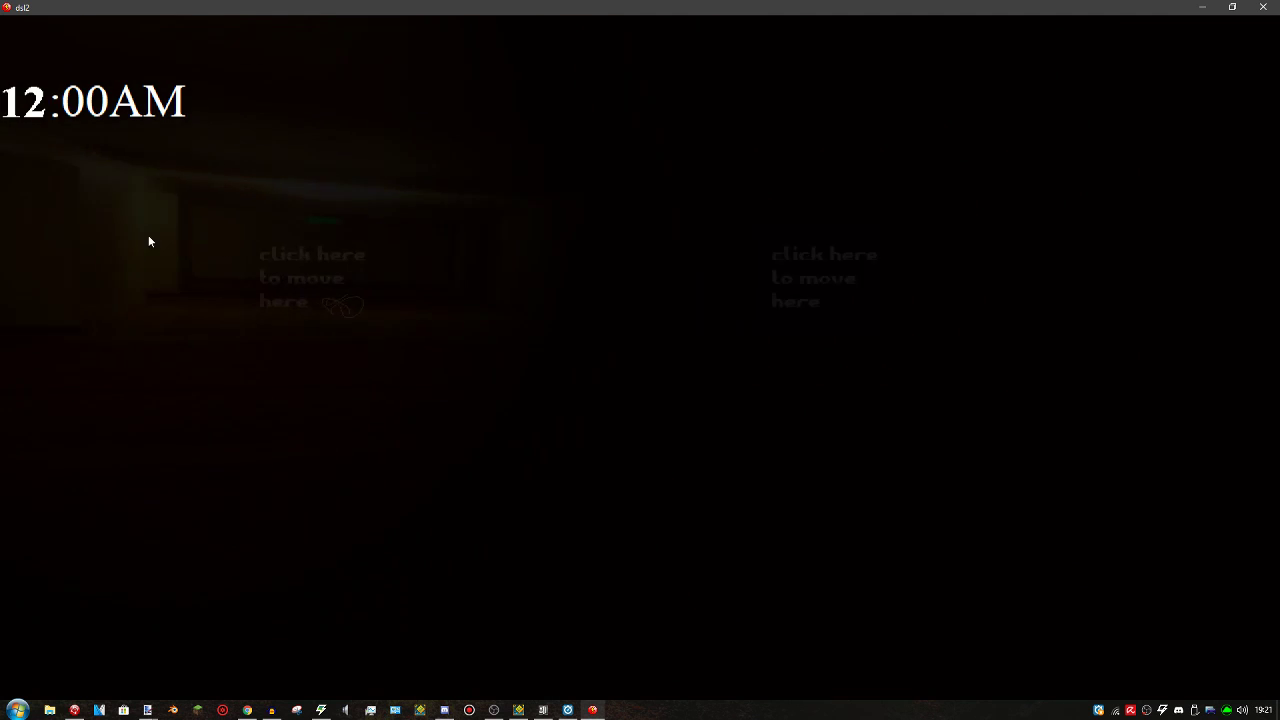
pyautogui.click(650, 272)
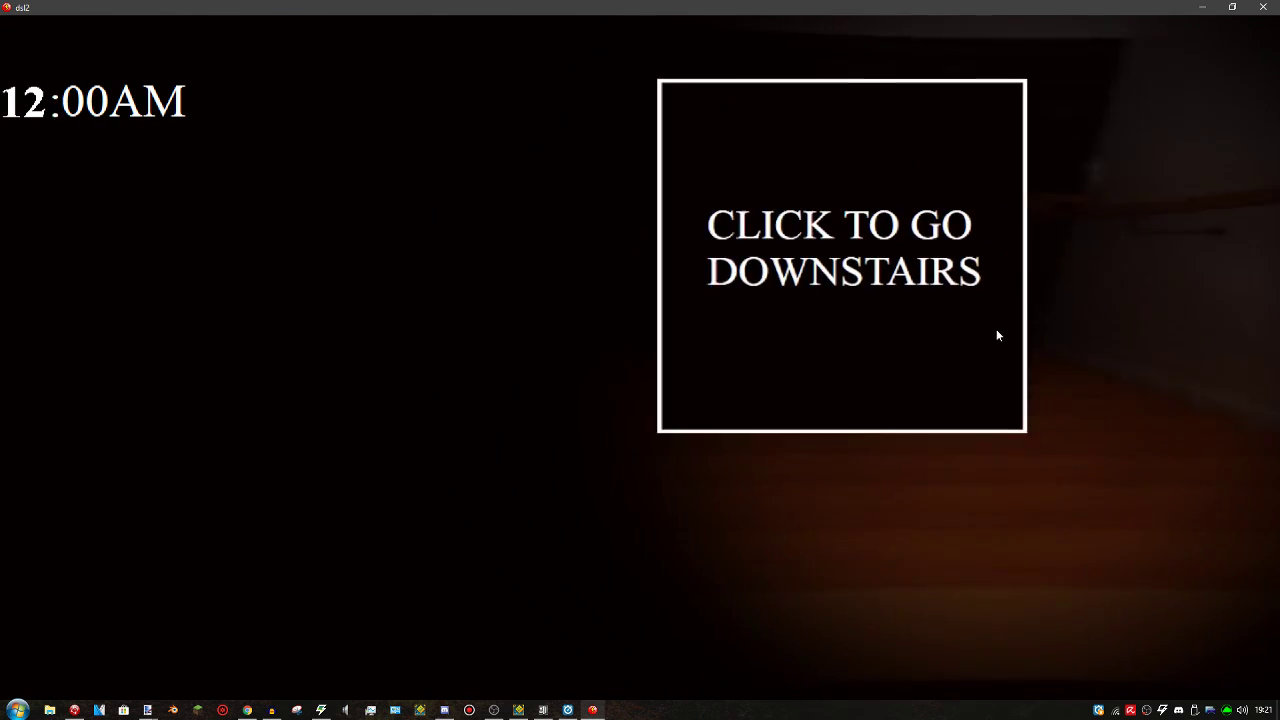
pyautogui.click(997, 331)
pyautogui.click(516, 258)
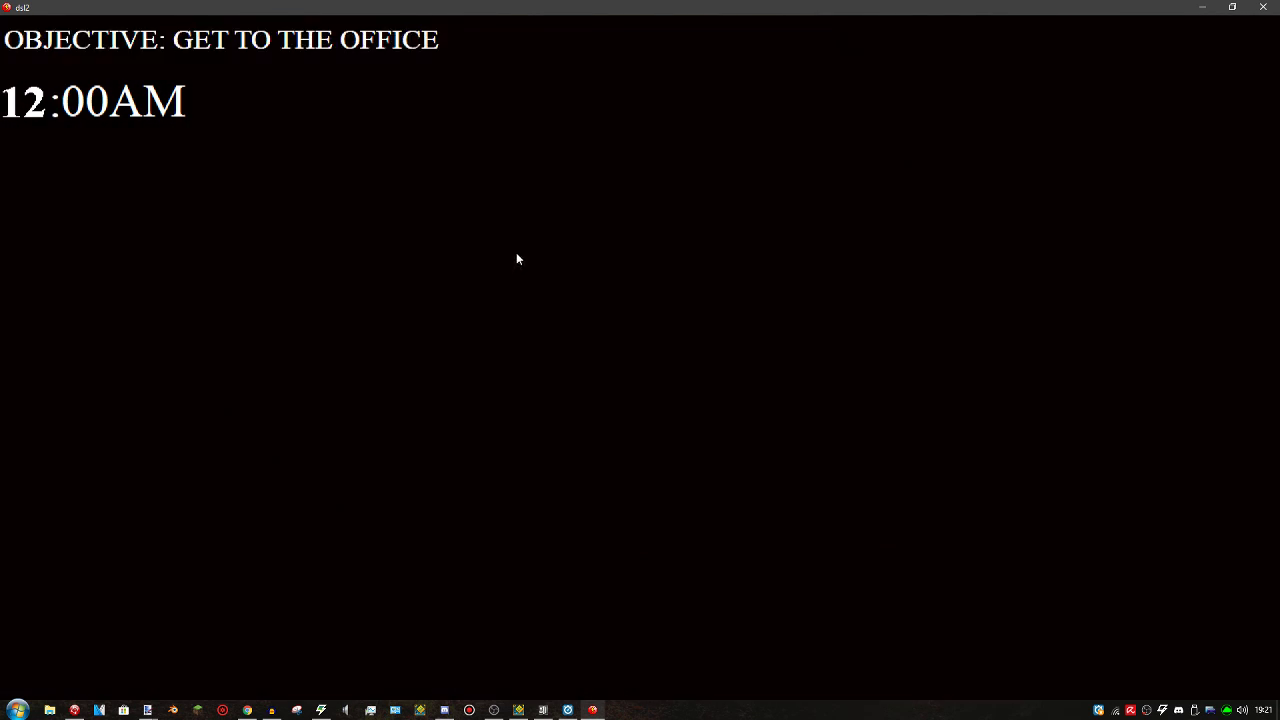
pyautogui.click(508, 244)
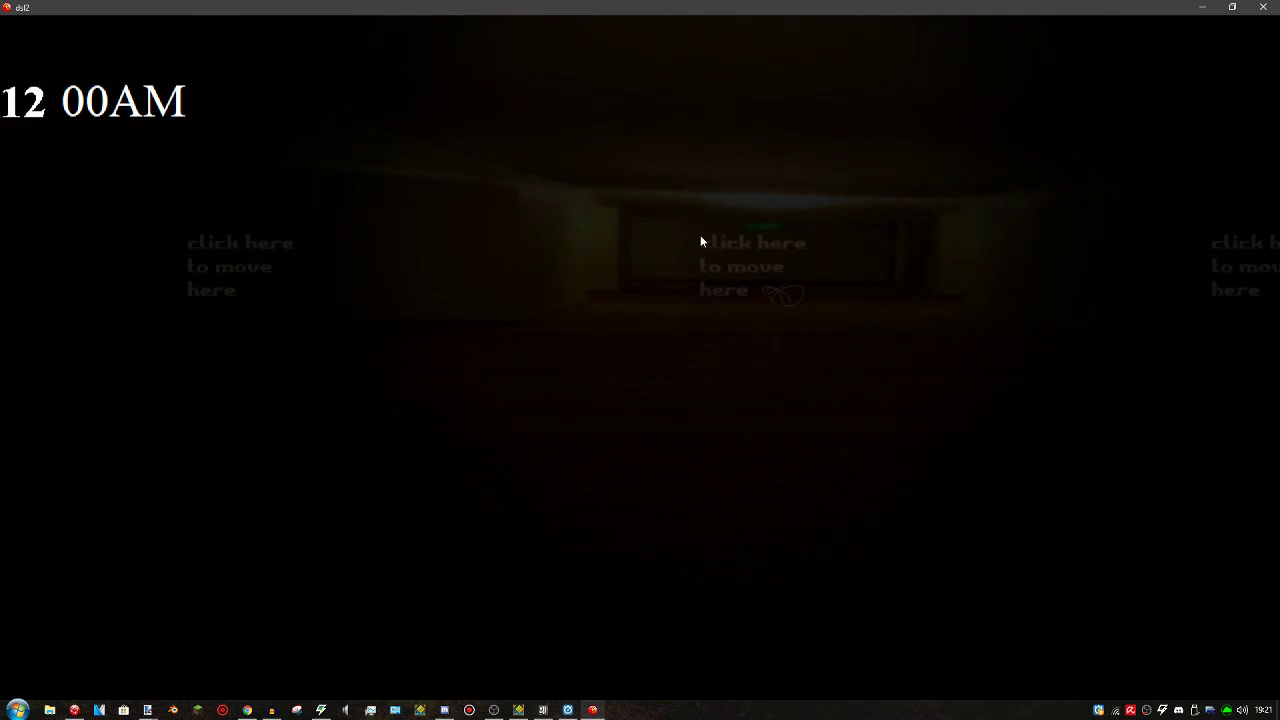
pyautogui.click(699, 242)
pyautogui.click(720, 250)
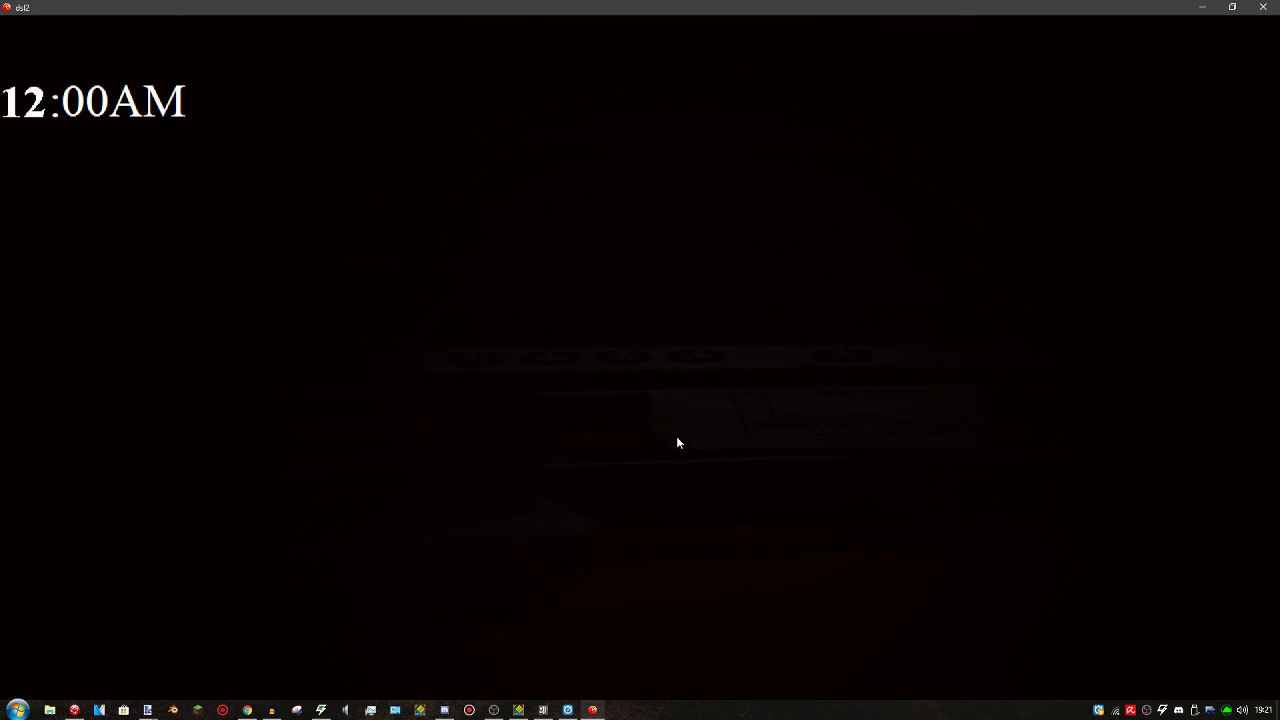